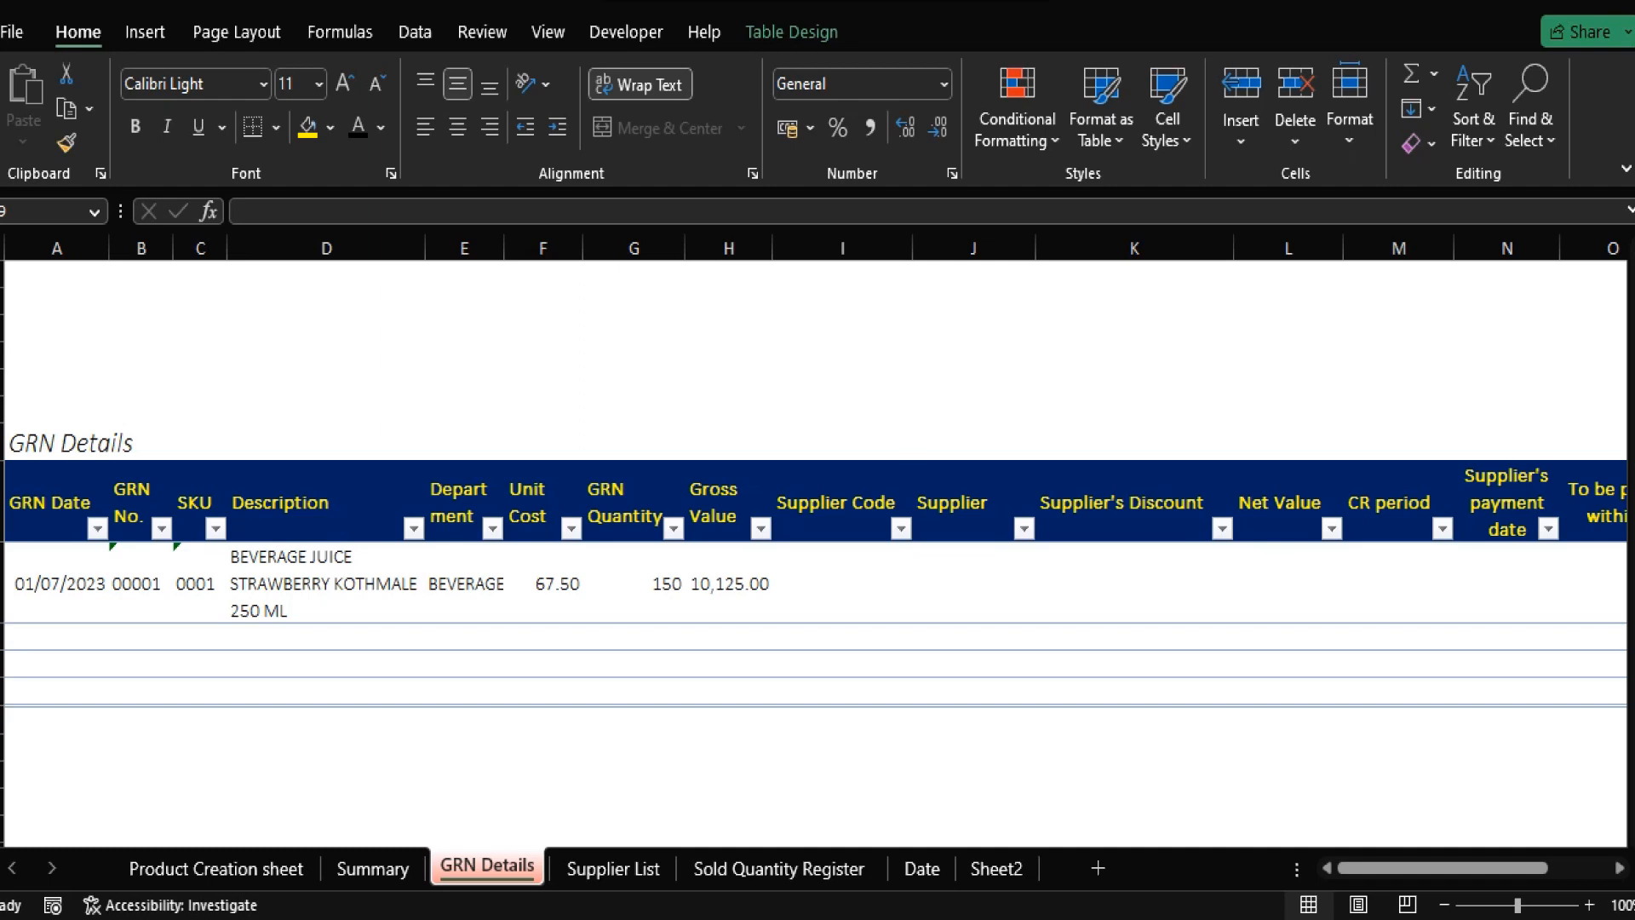
Look over the Supplier Code, Supplier, Supplier's Discount and Net Value cells of the first GRN row.
click(805, 609)
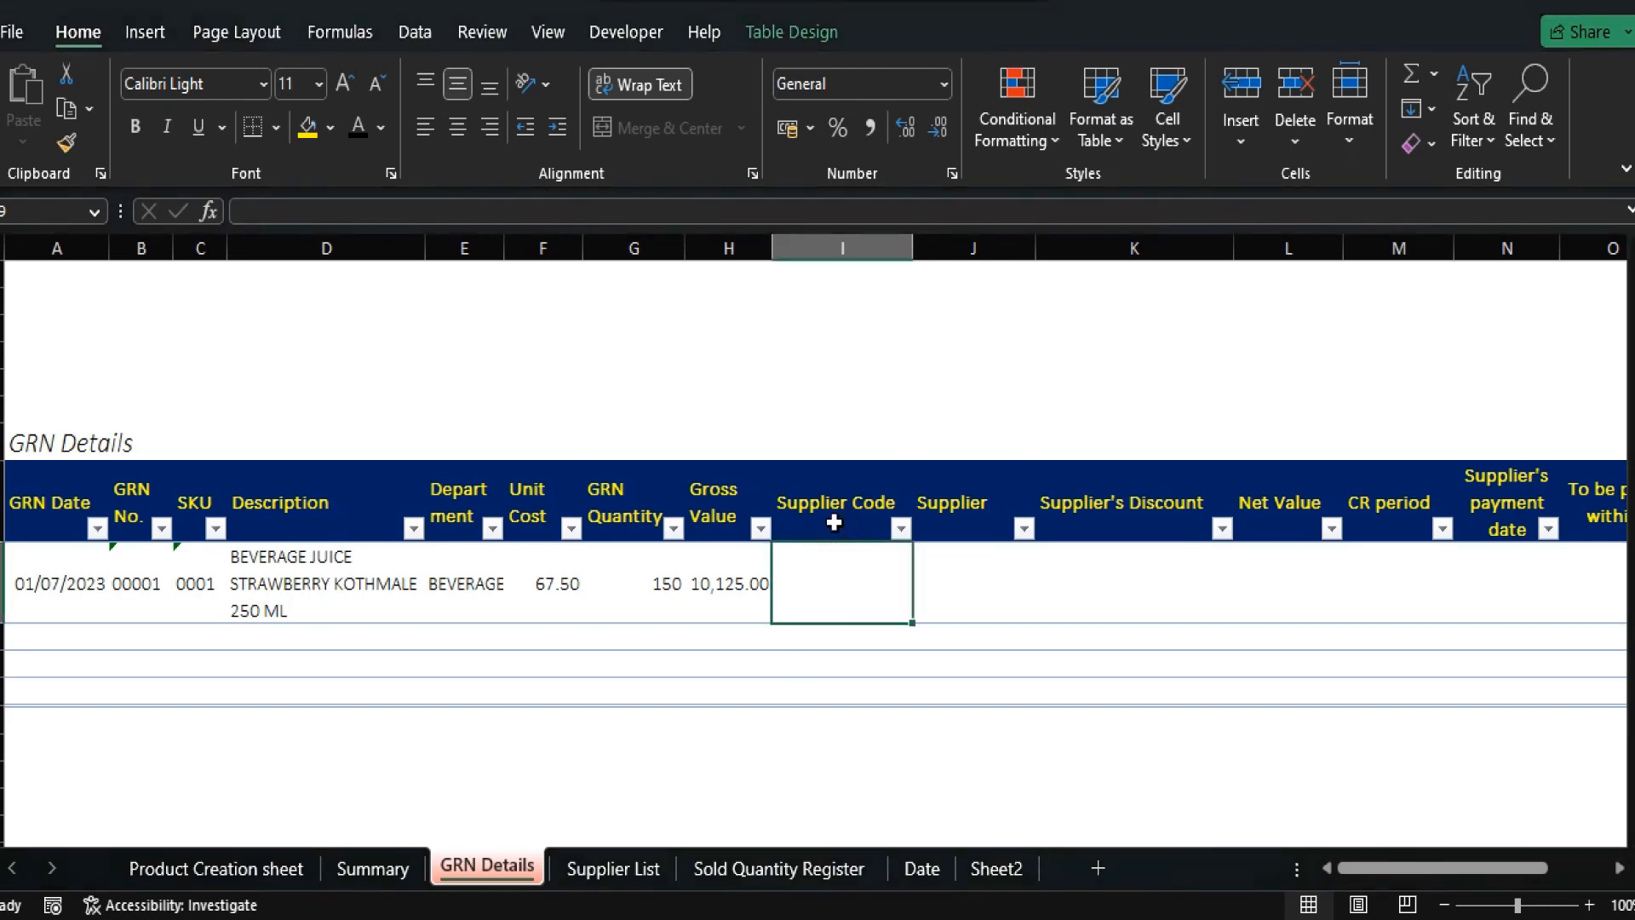
key(Right)
key(Up)
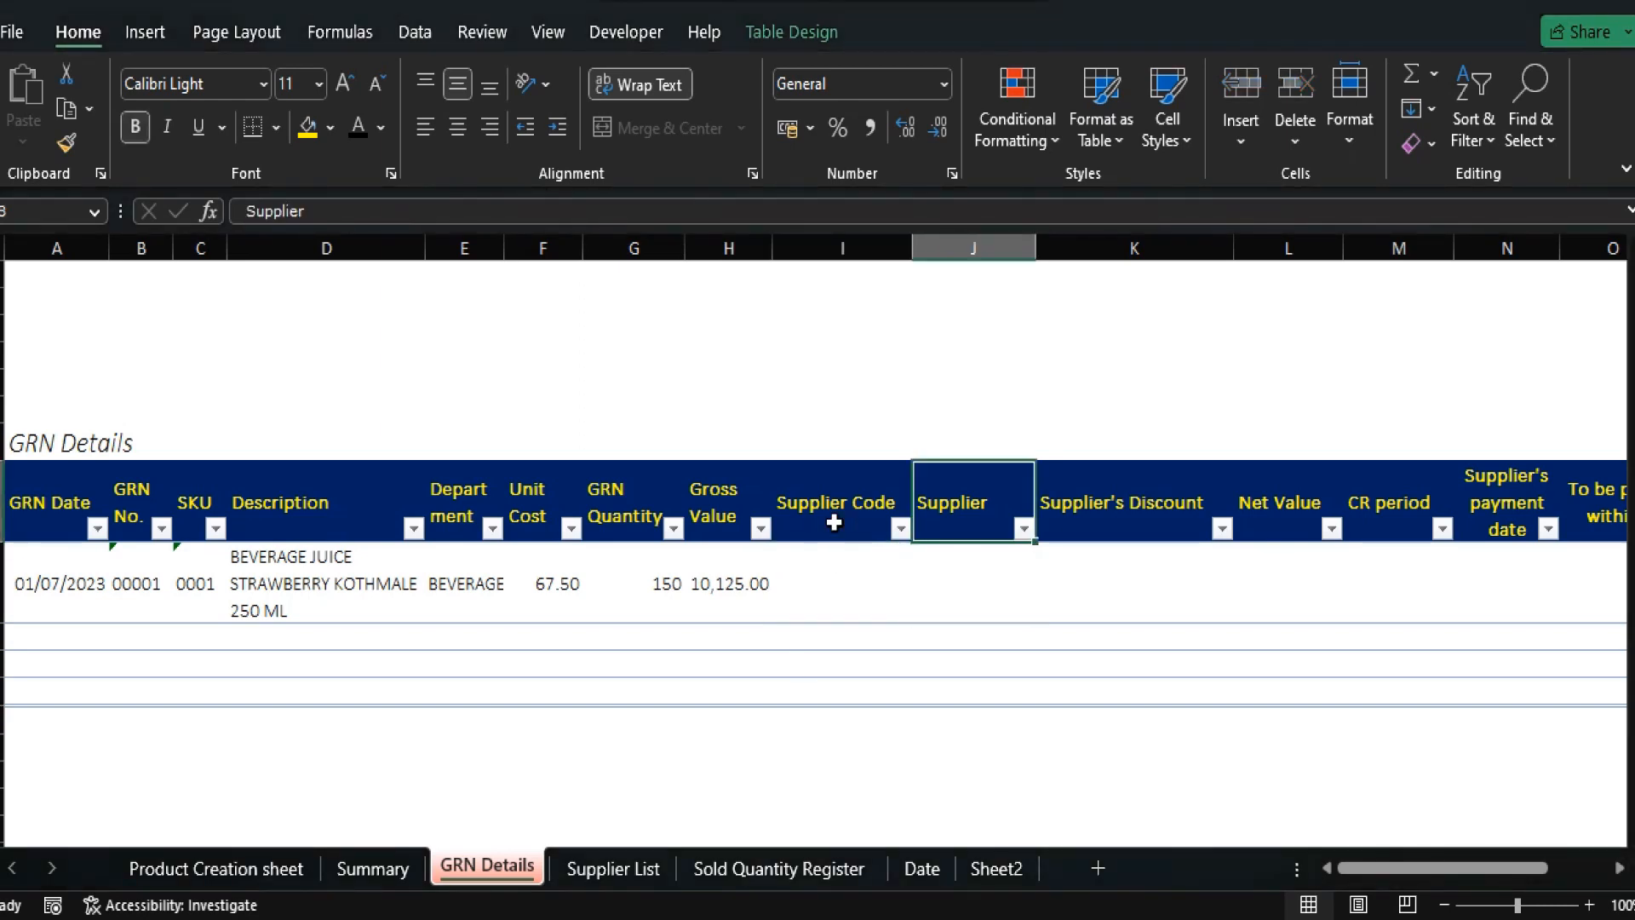
key(Right)
key(Down)
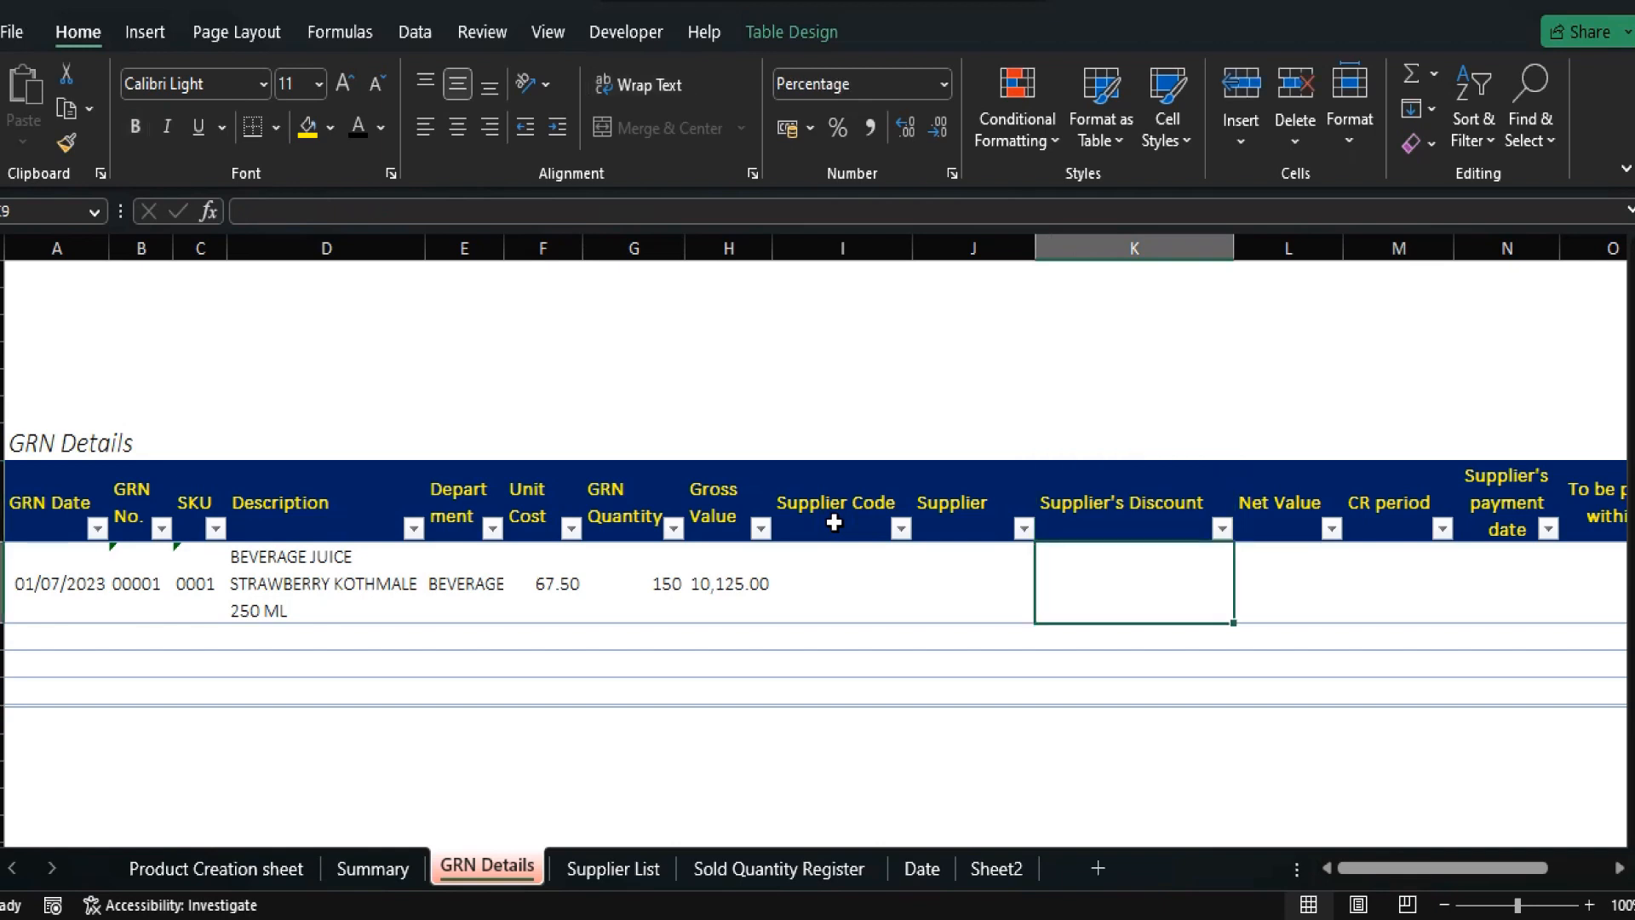
key(Right)
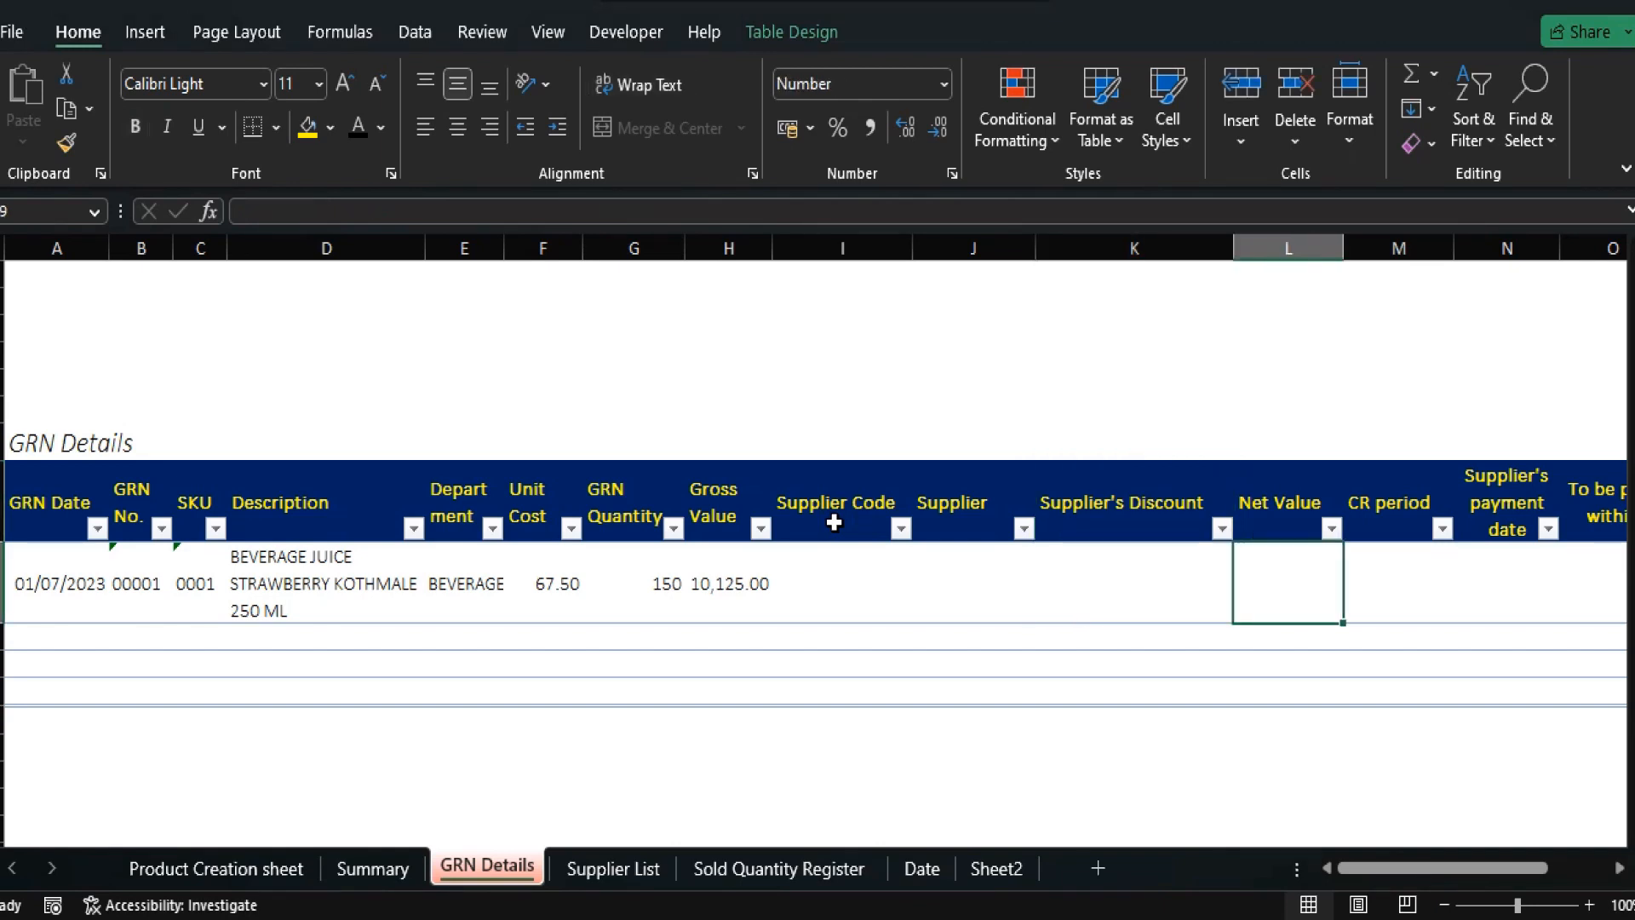
key(Left)
key(Left)
key(Left)
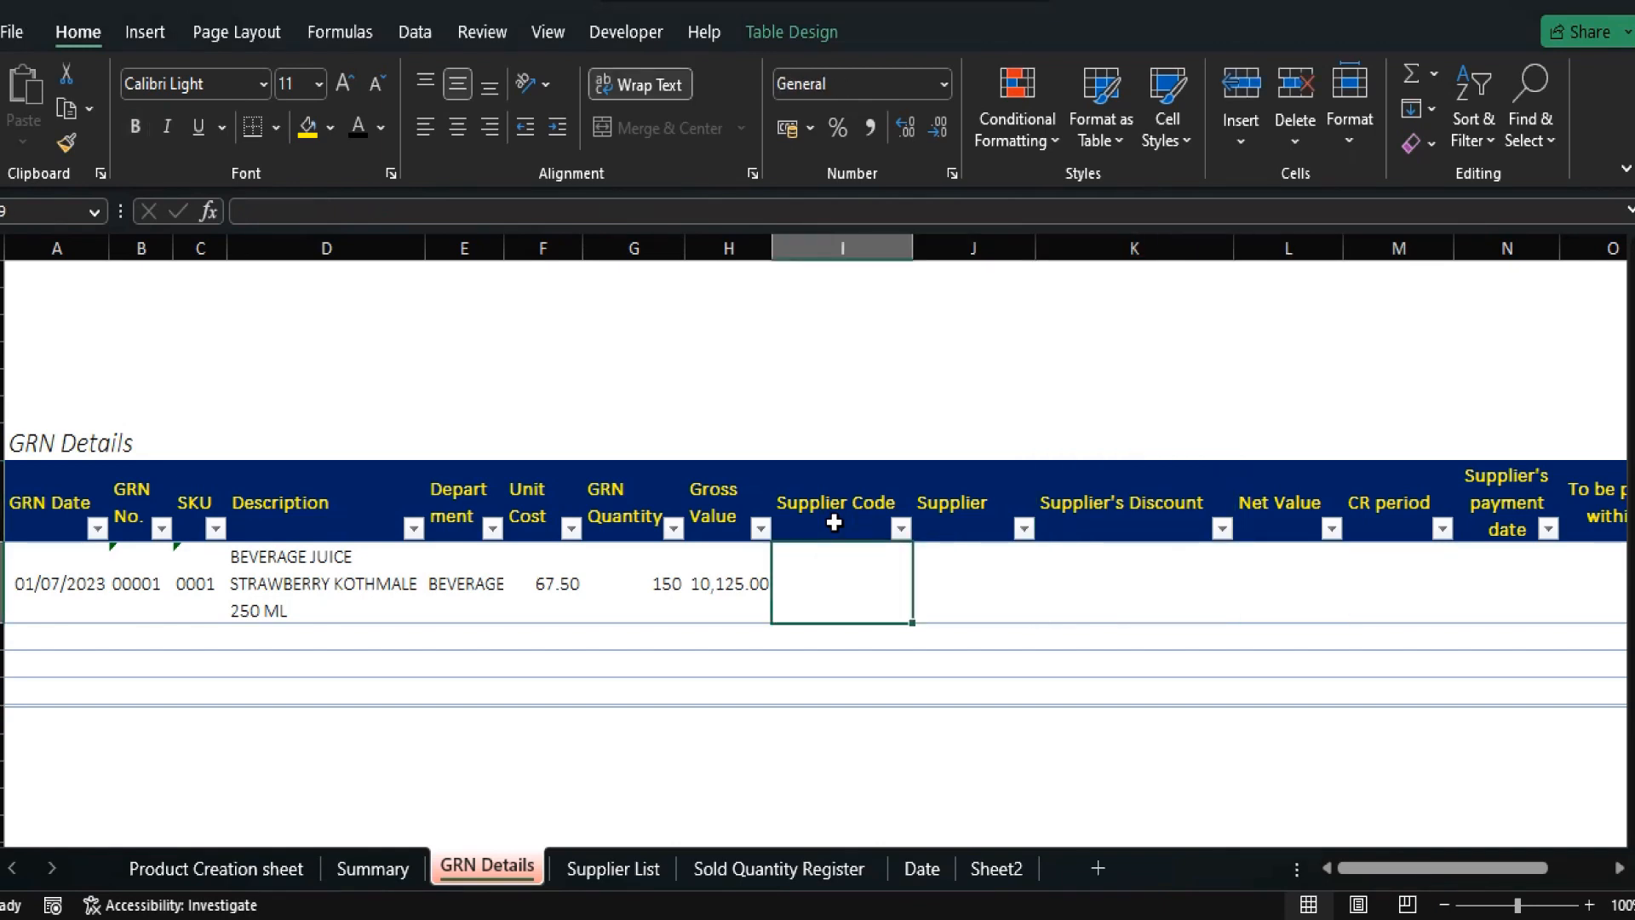
key(Up)
key(Down)
Inspect the first row of the Product Creation table, then come back to GRN Details.
click(215, 870)
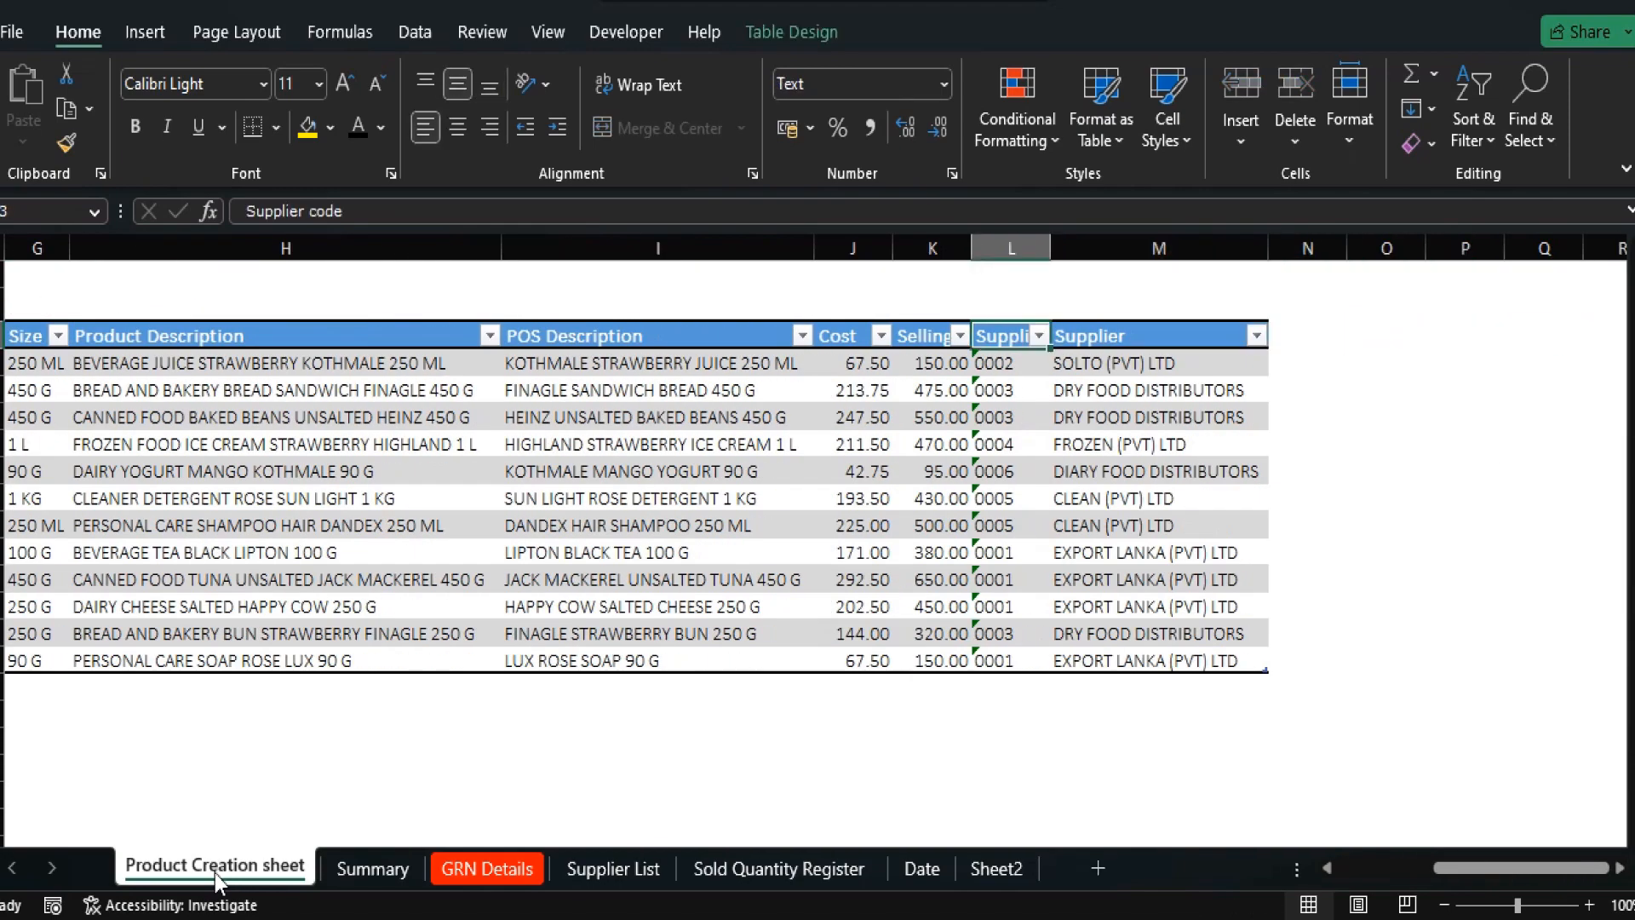
key(Down)
key(Left)
key(Left)
key(Left)
key(Left)
key(Left)
key(Left)
key(Left)
key(Left)
key(Left)
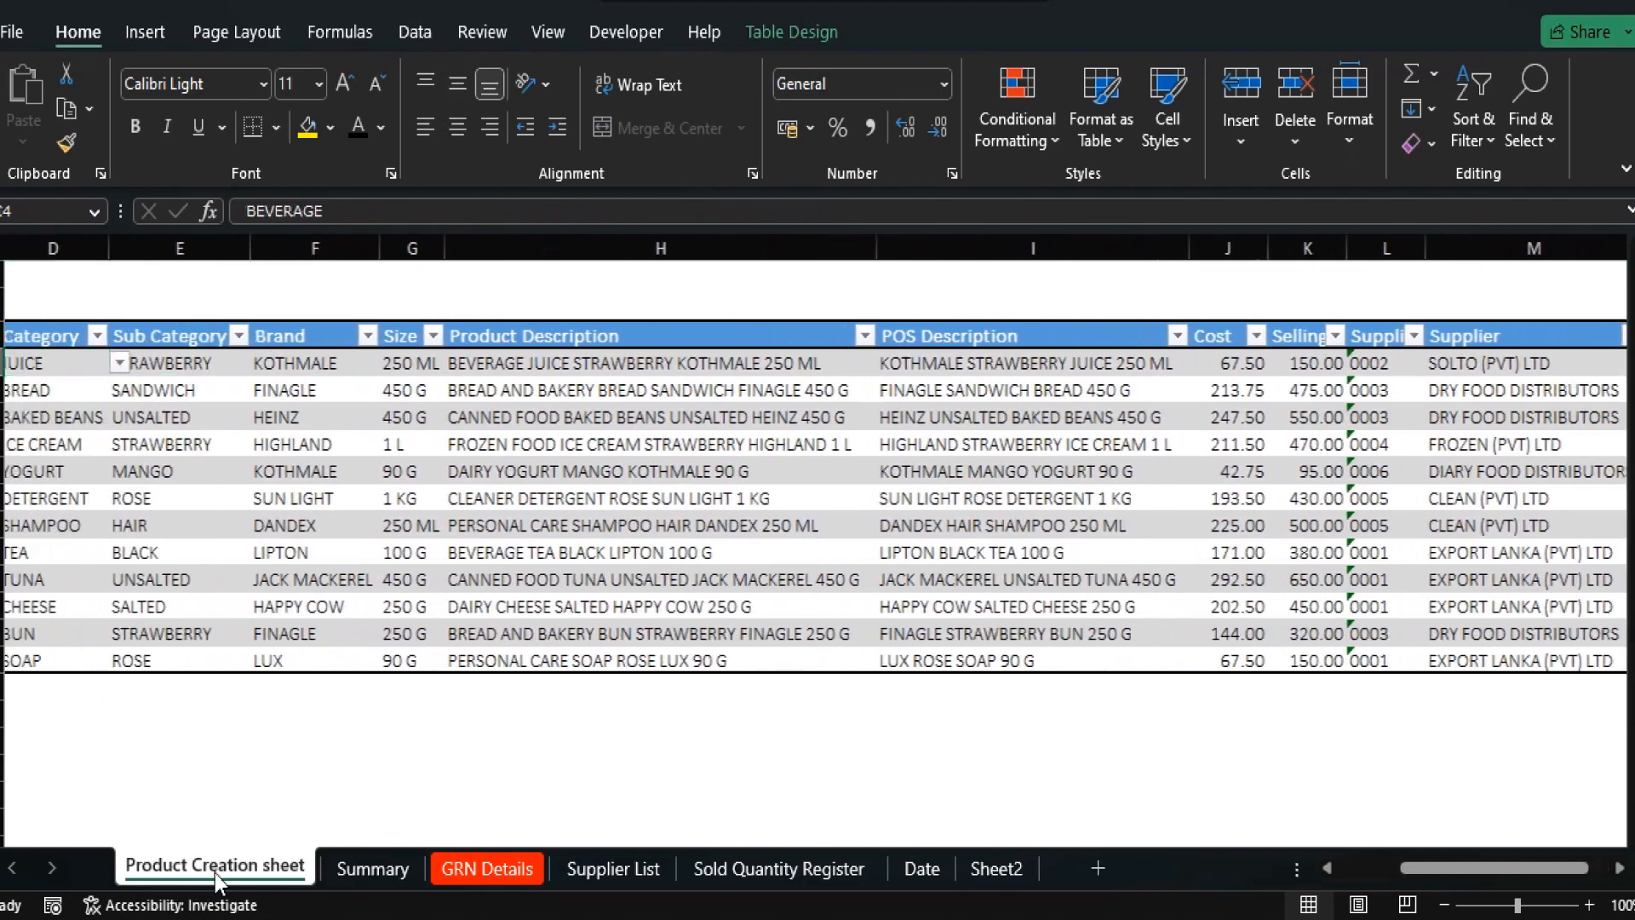
key(Left)
key(Left)
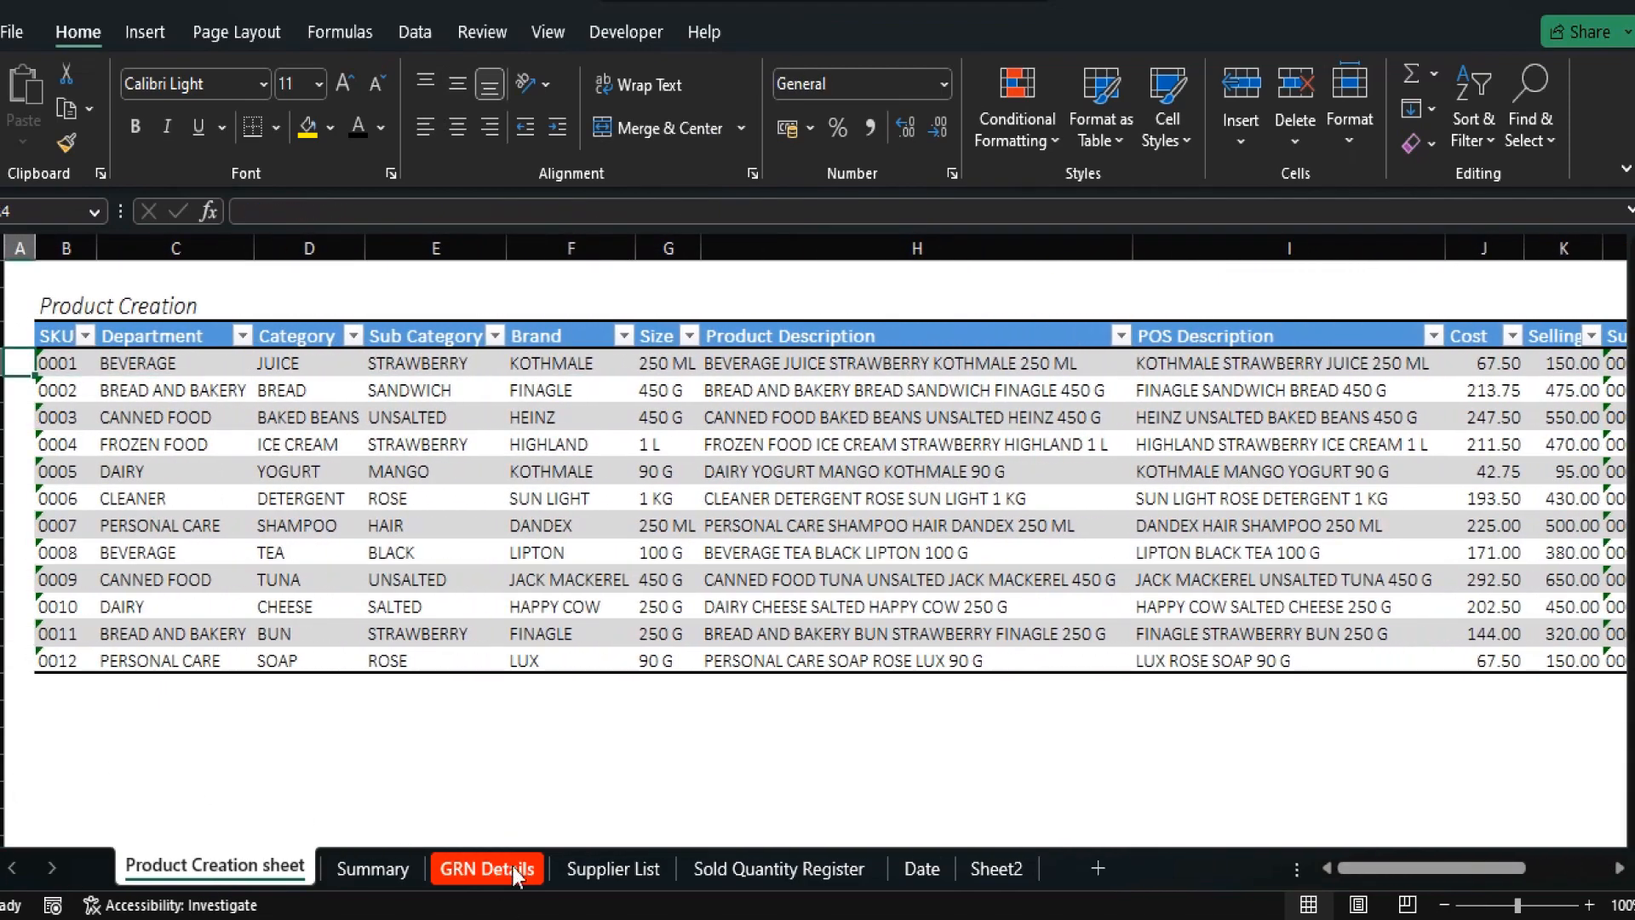
click(512, 866)
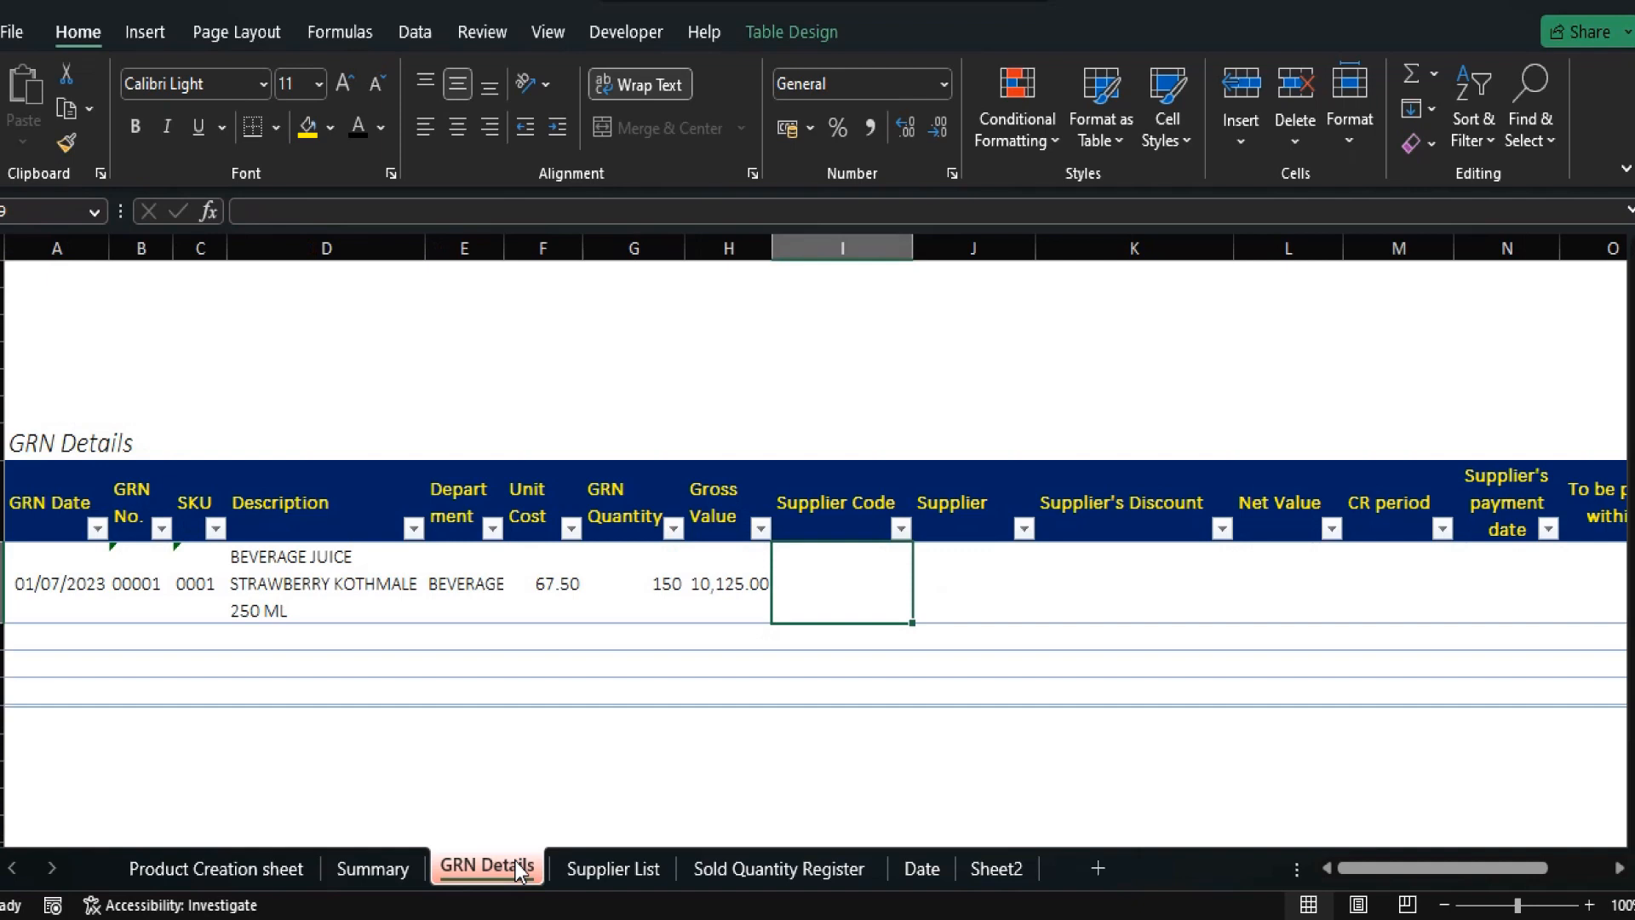
text(=)
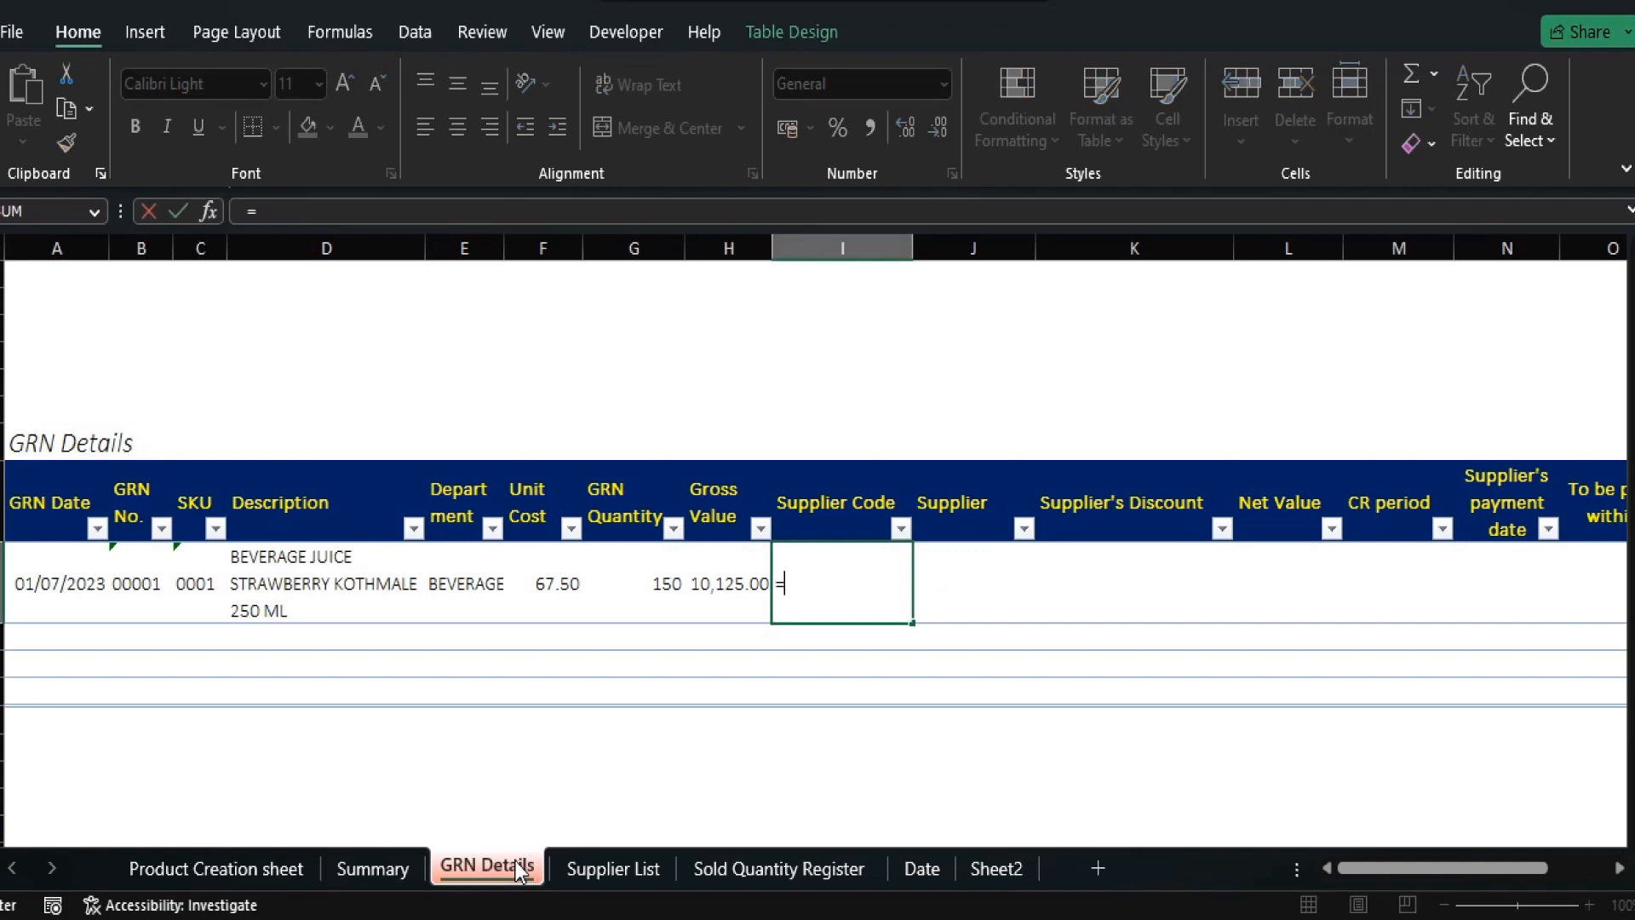
text(xlookup)
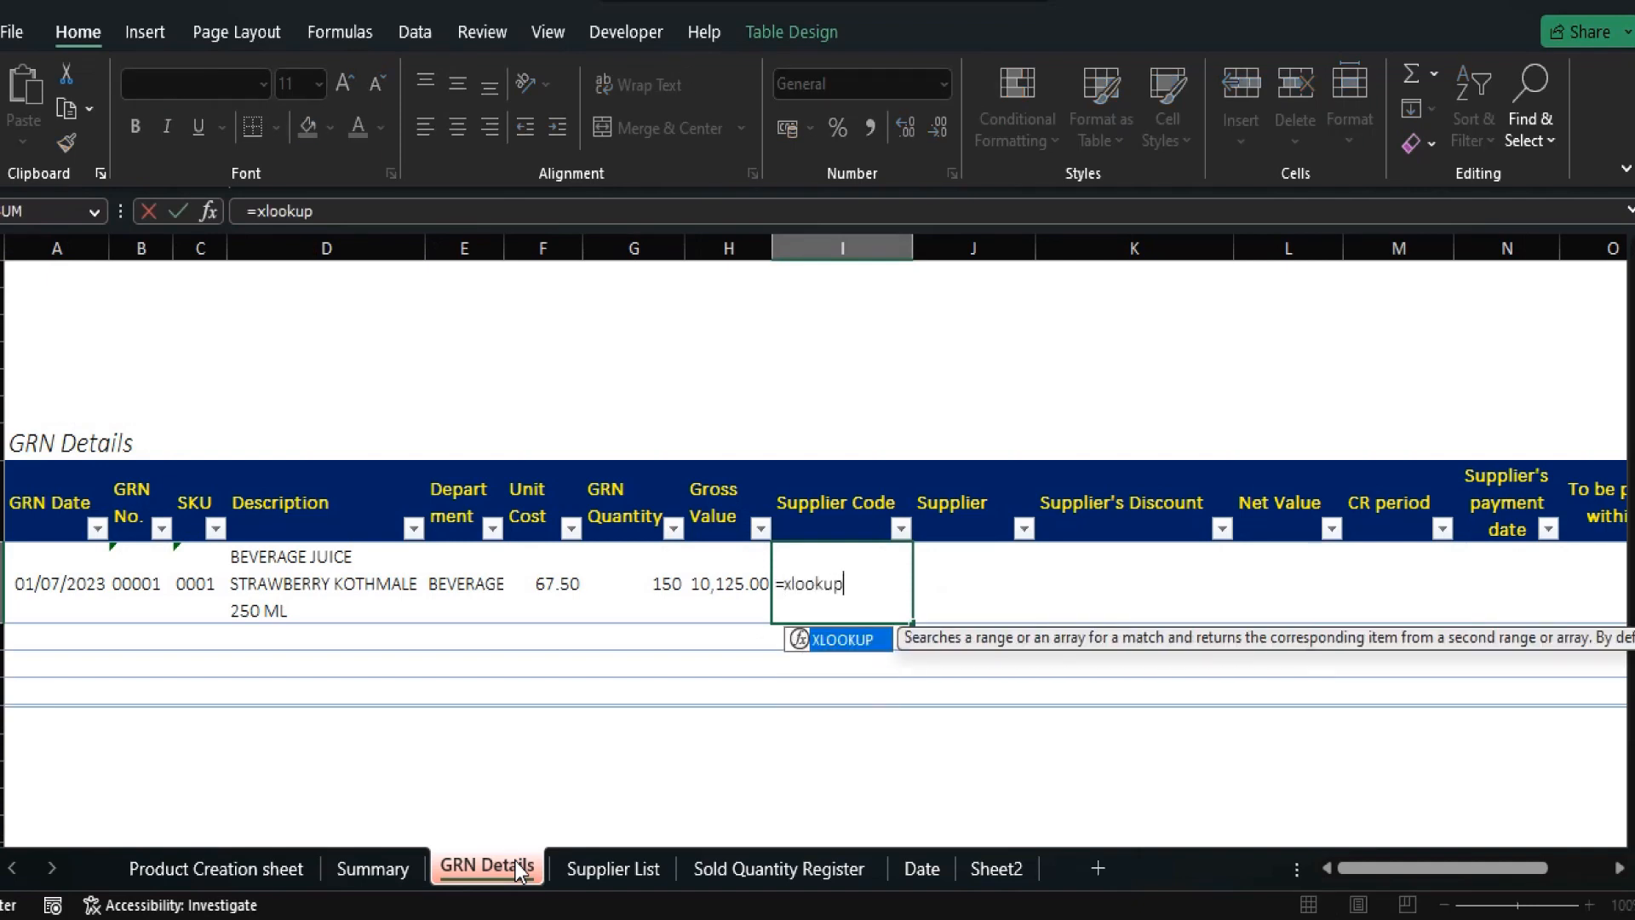
text(()
key(Left)
key(Left)
key(Left)
key(Left)
key(Left)
key(Left)
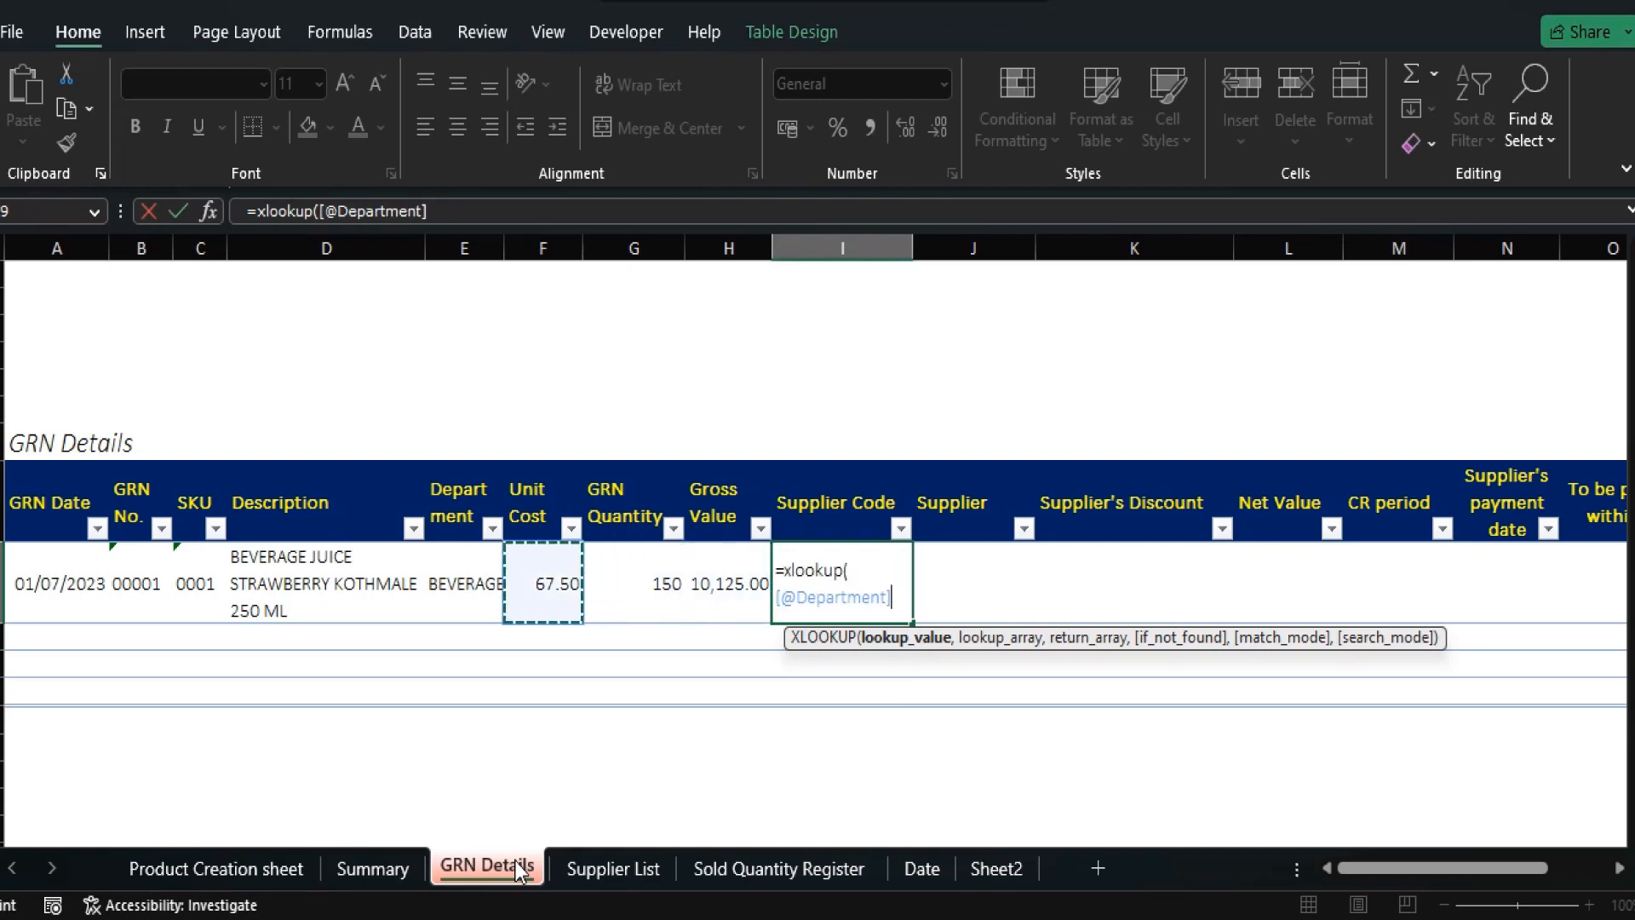
text(,)
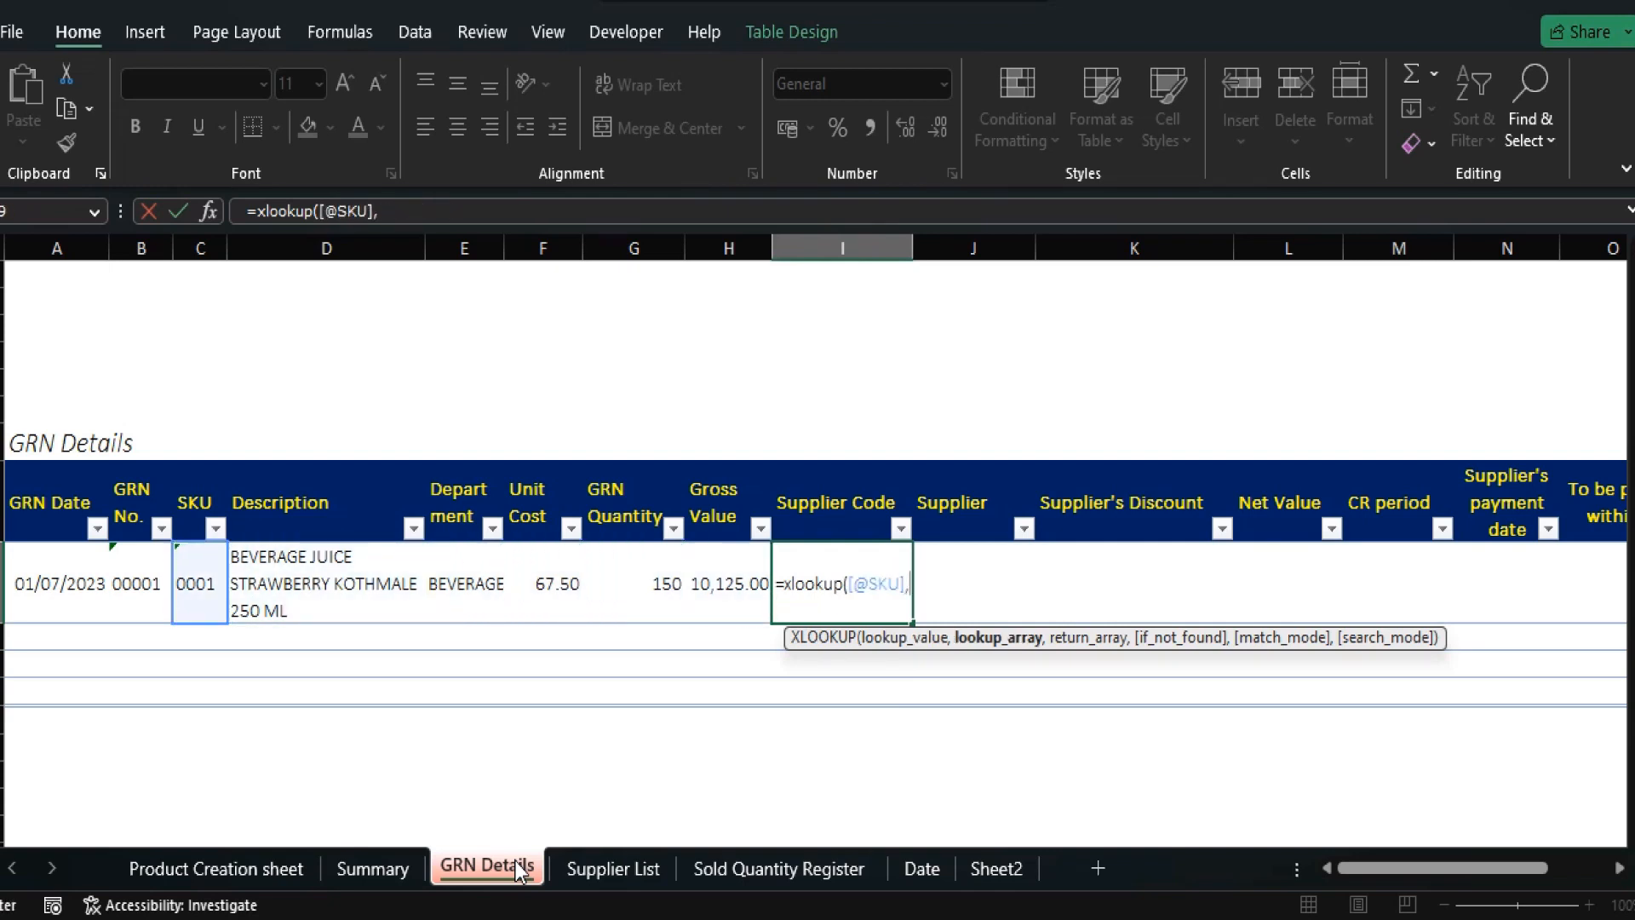
click(267, 872)
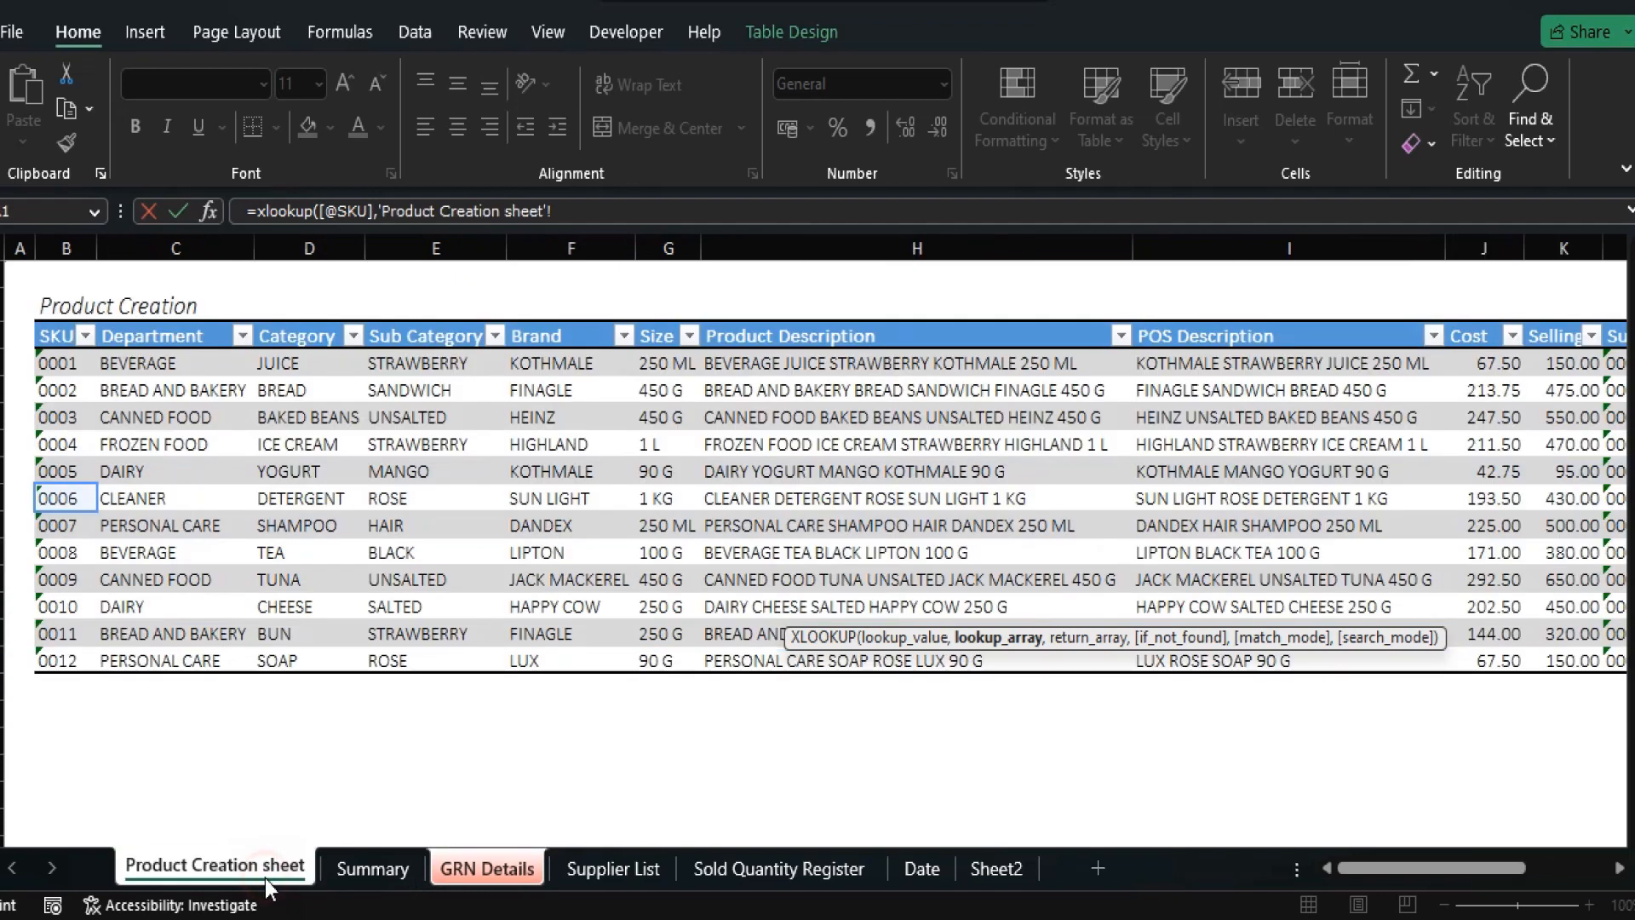
click(56, 320)
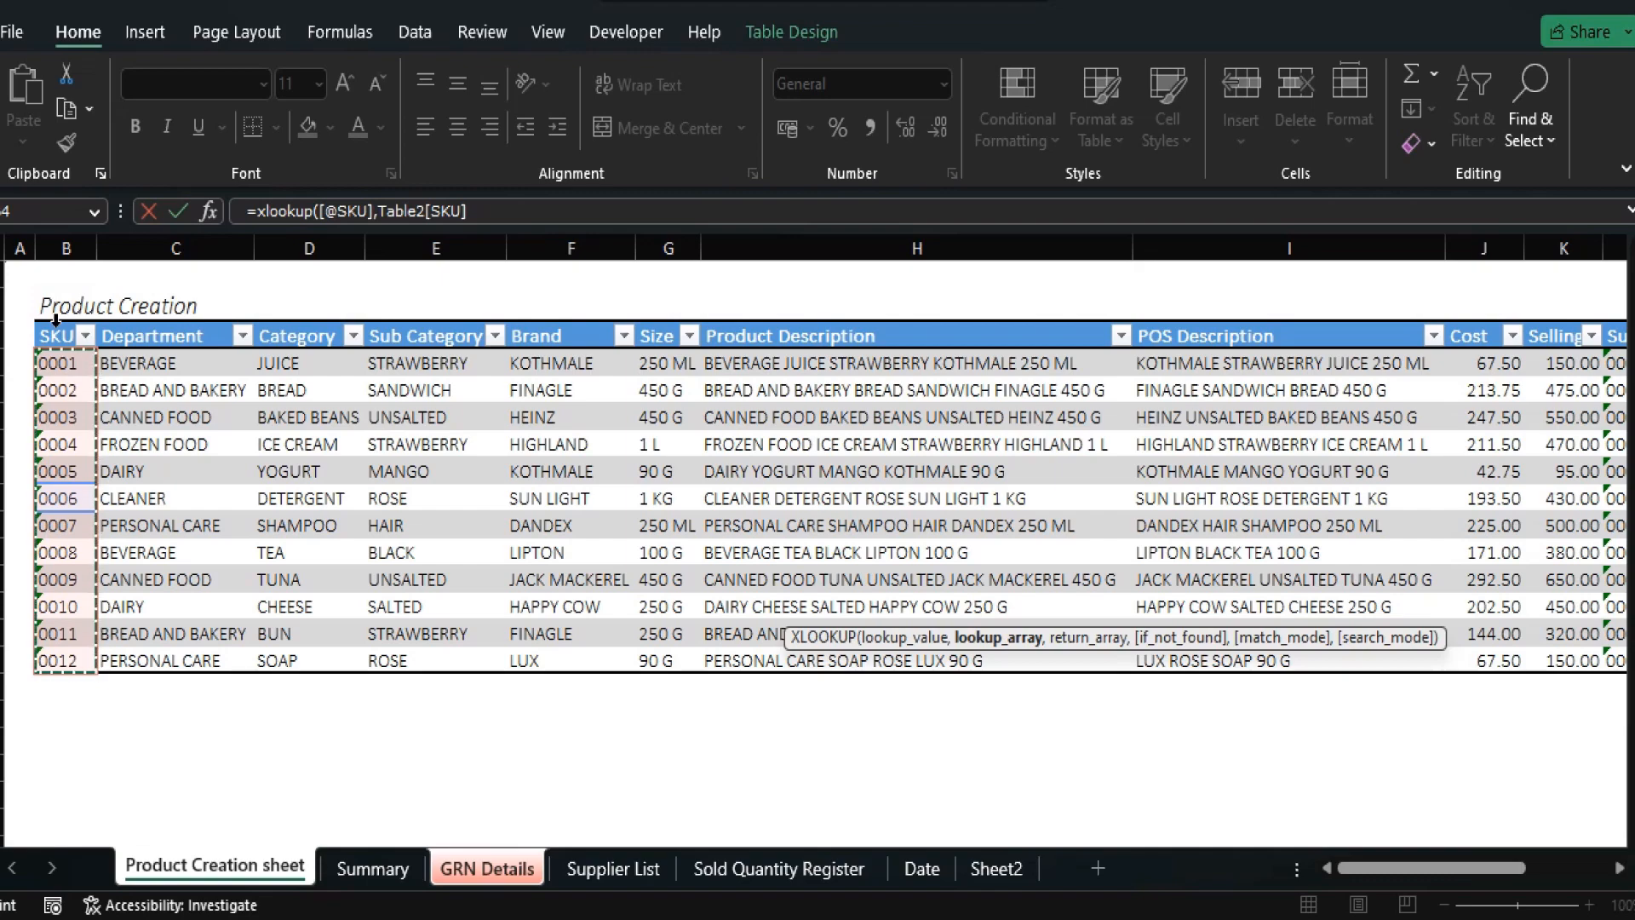
text(,)
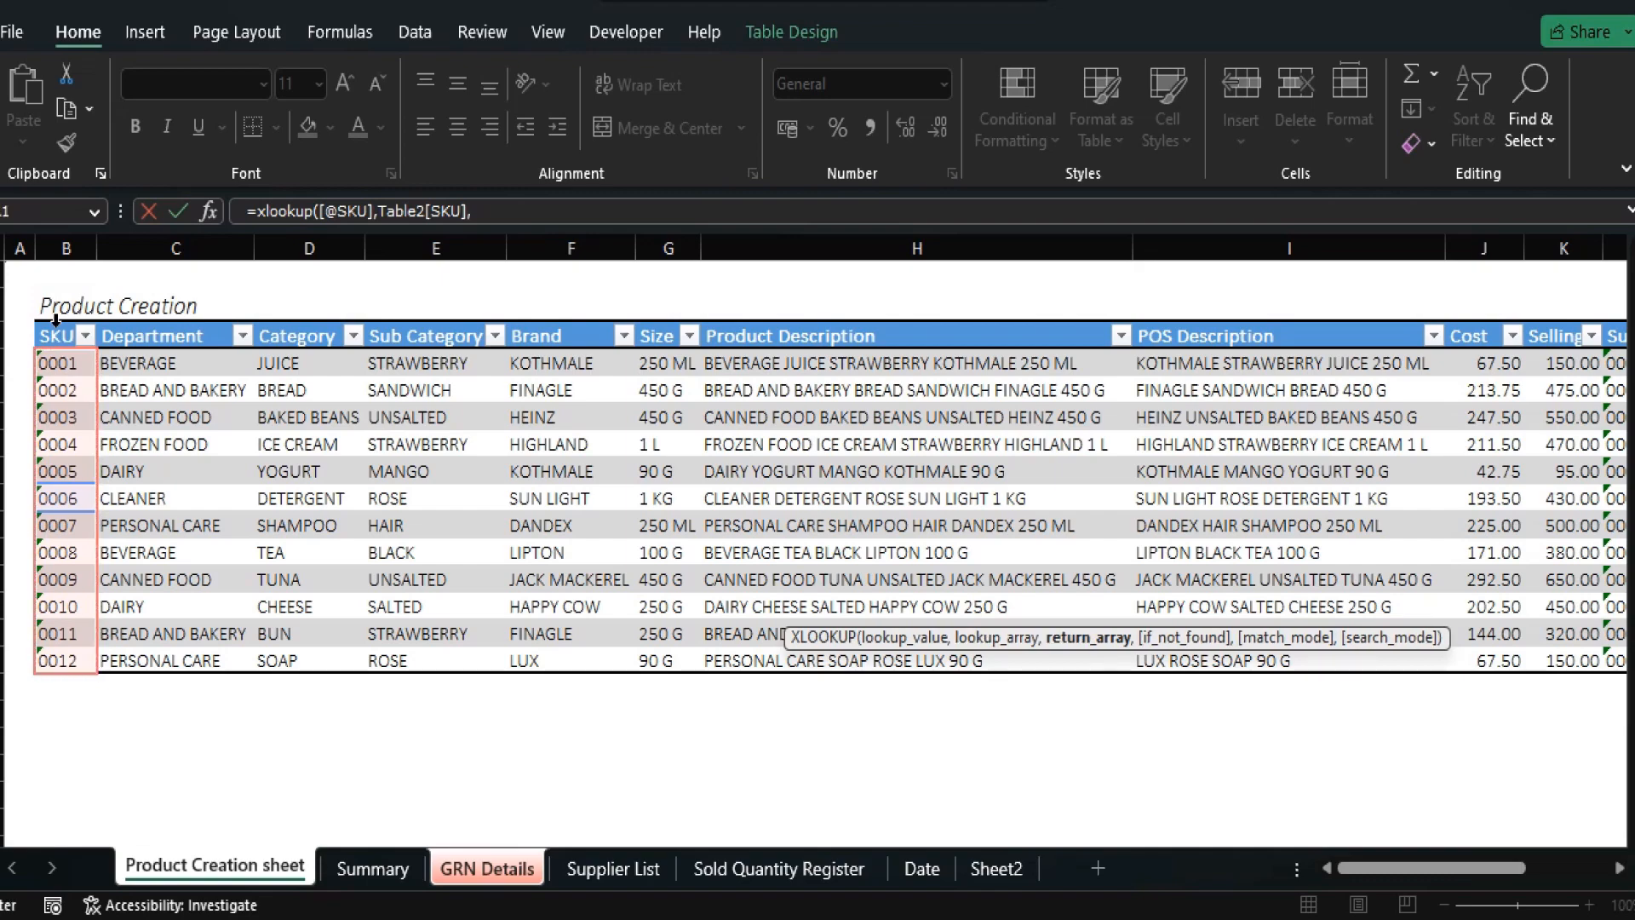
drag(1412, 863, 1491, 865)
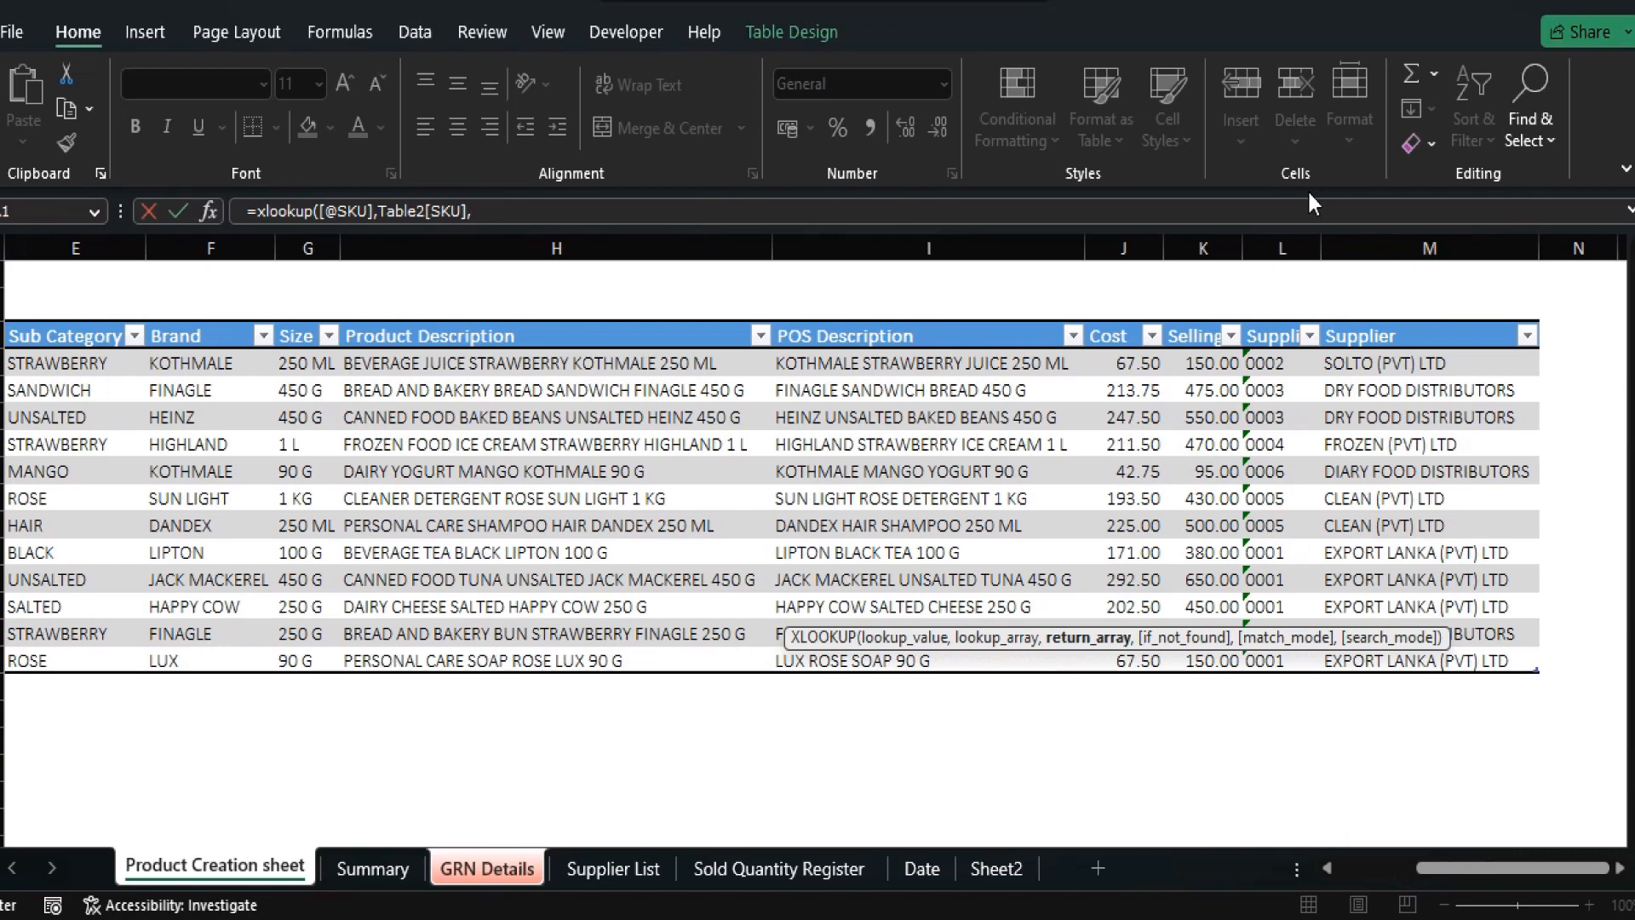
click(1263, 320)
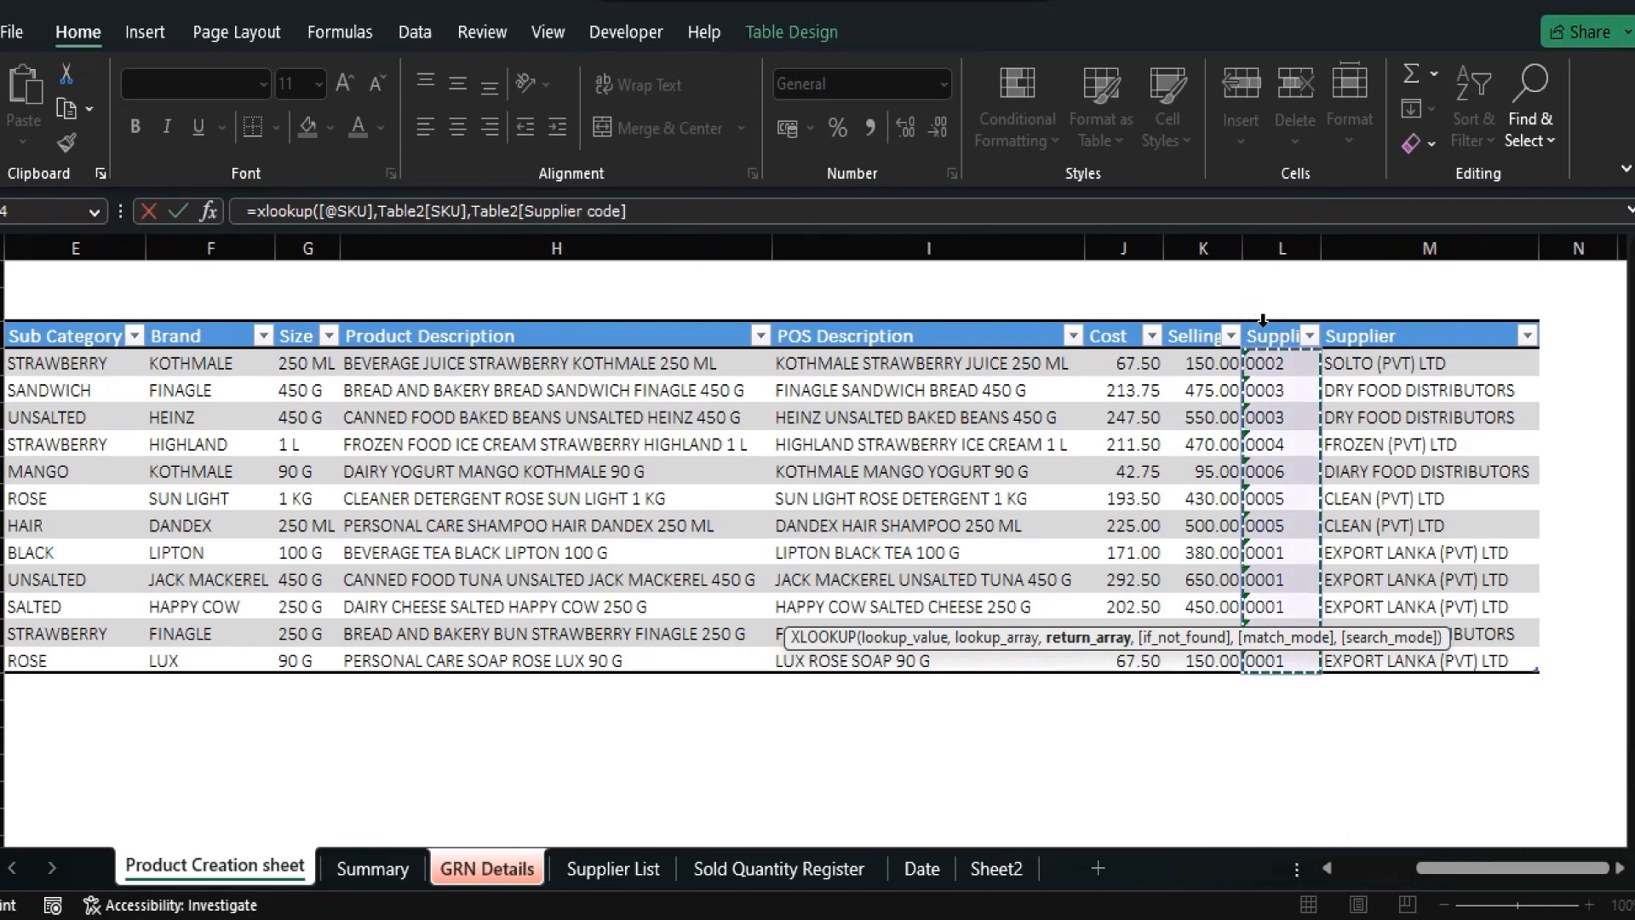
text(.)
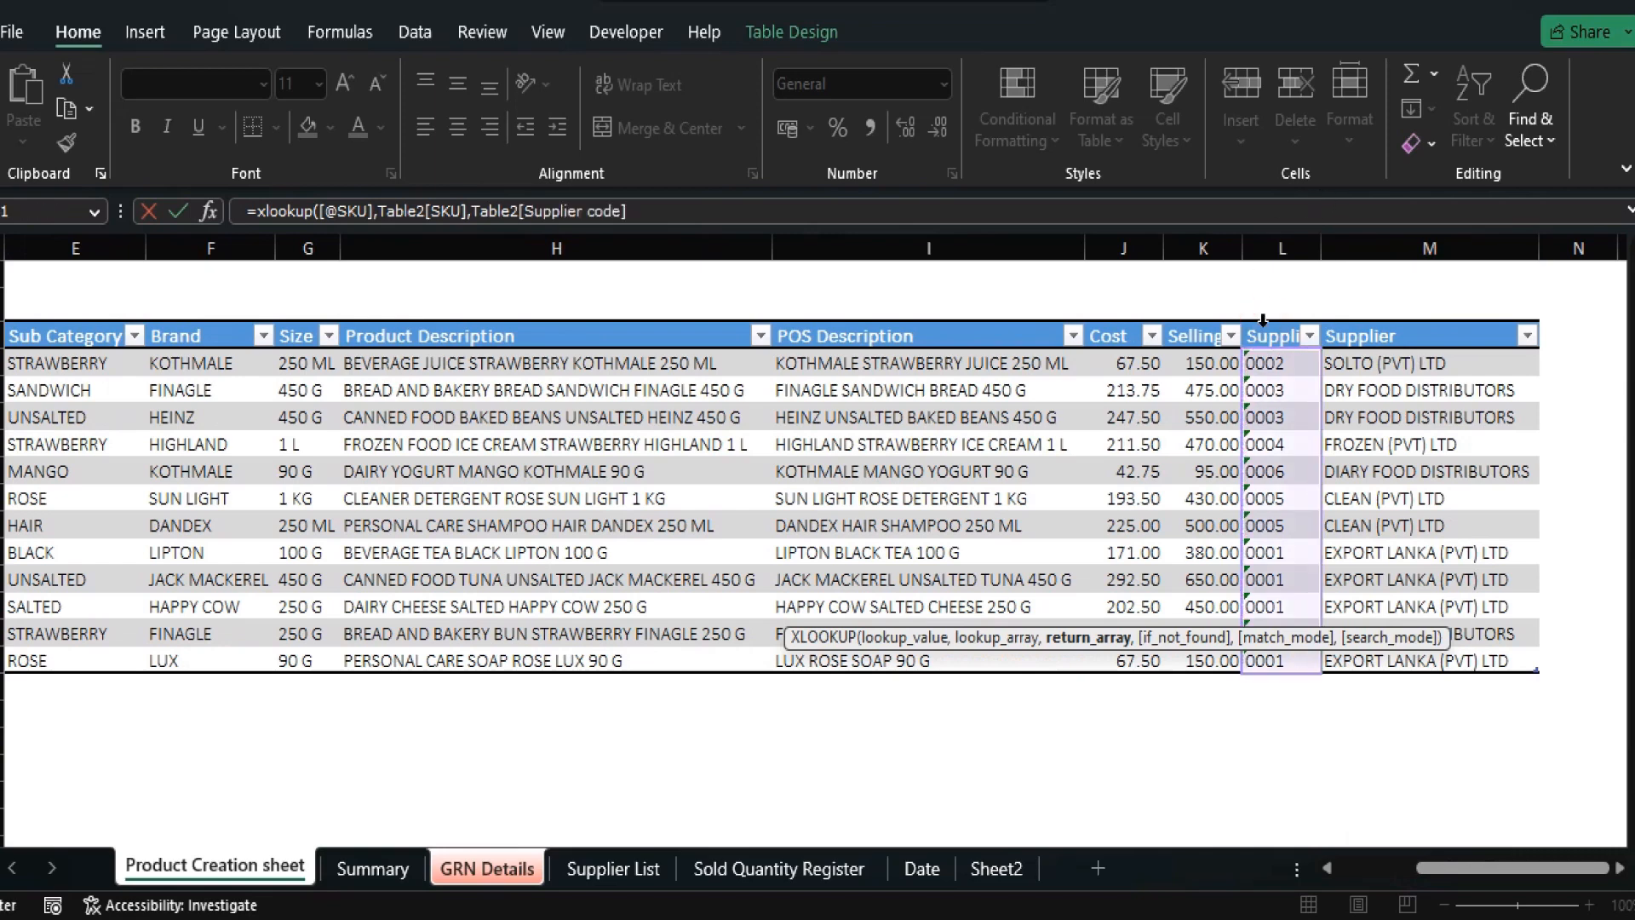
text(,)
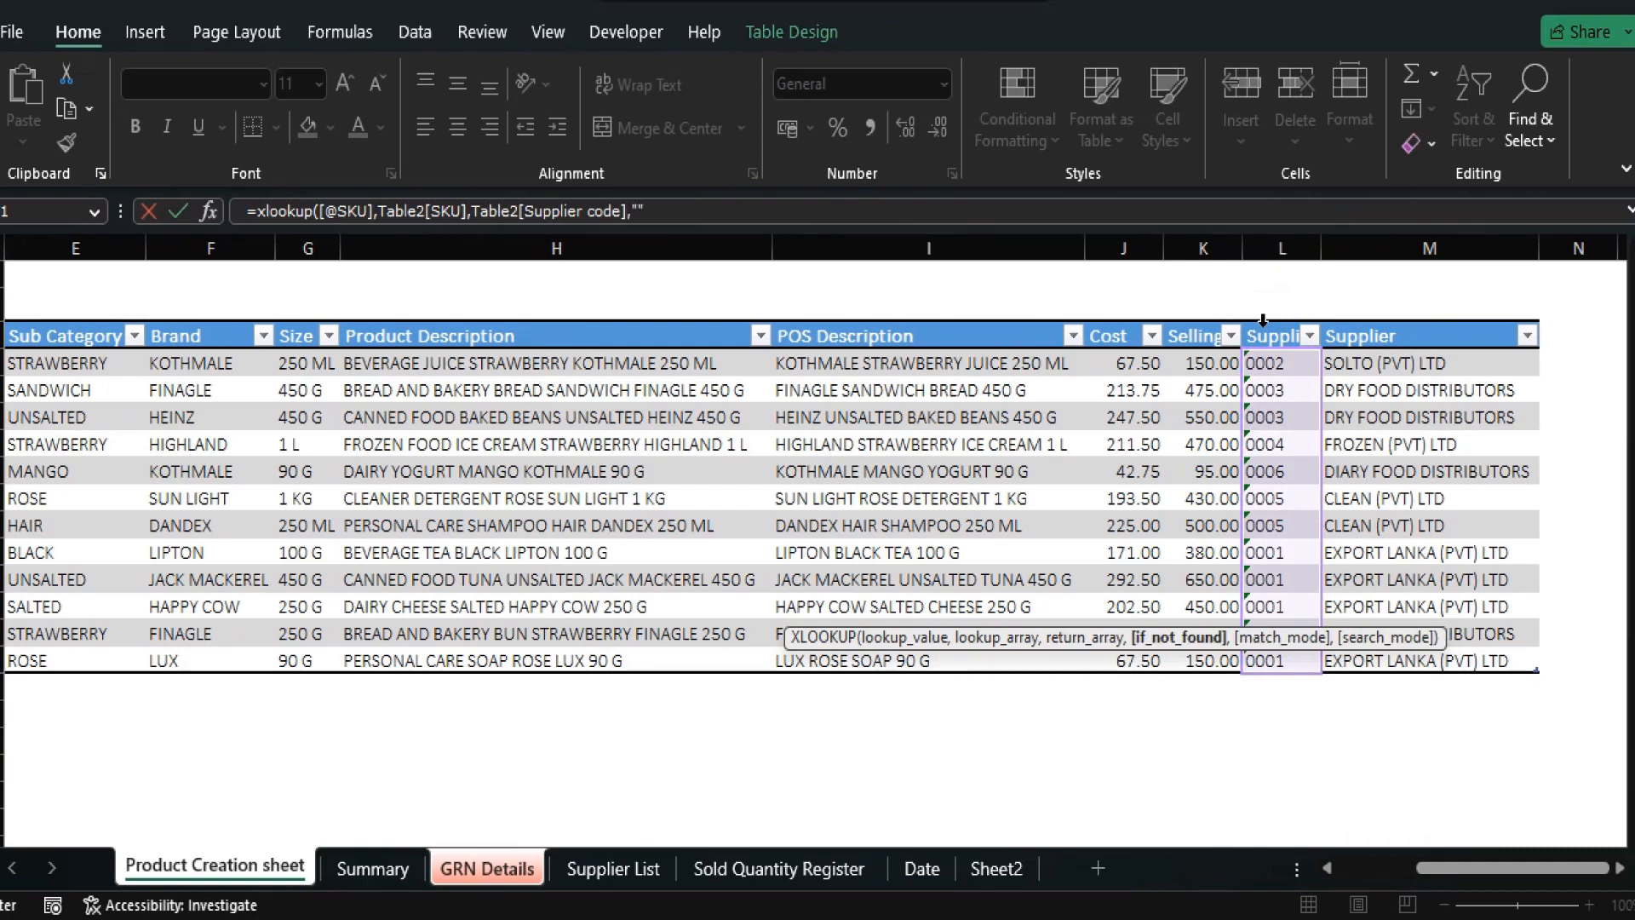
text(""))
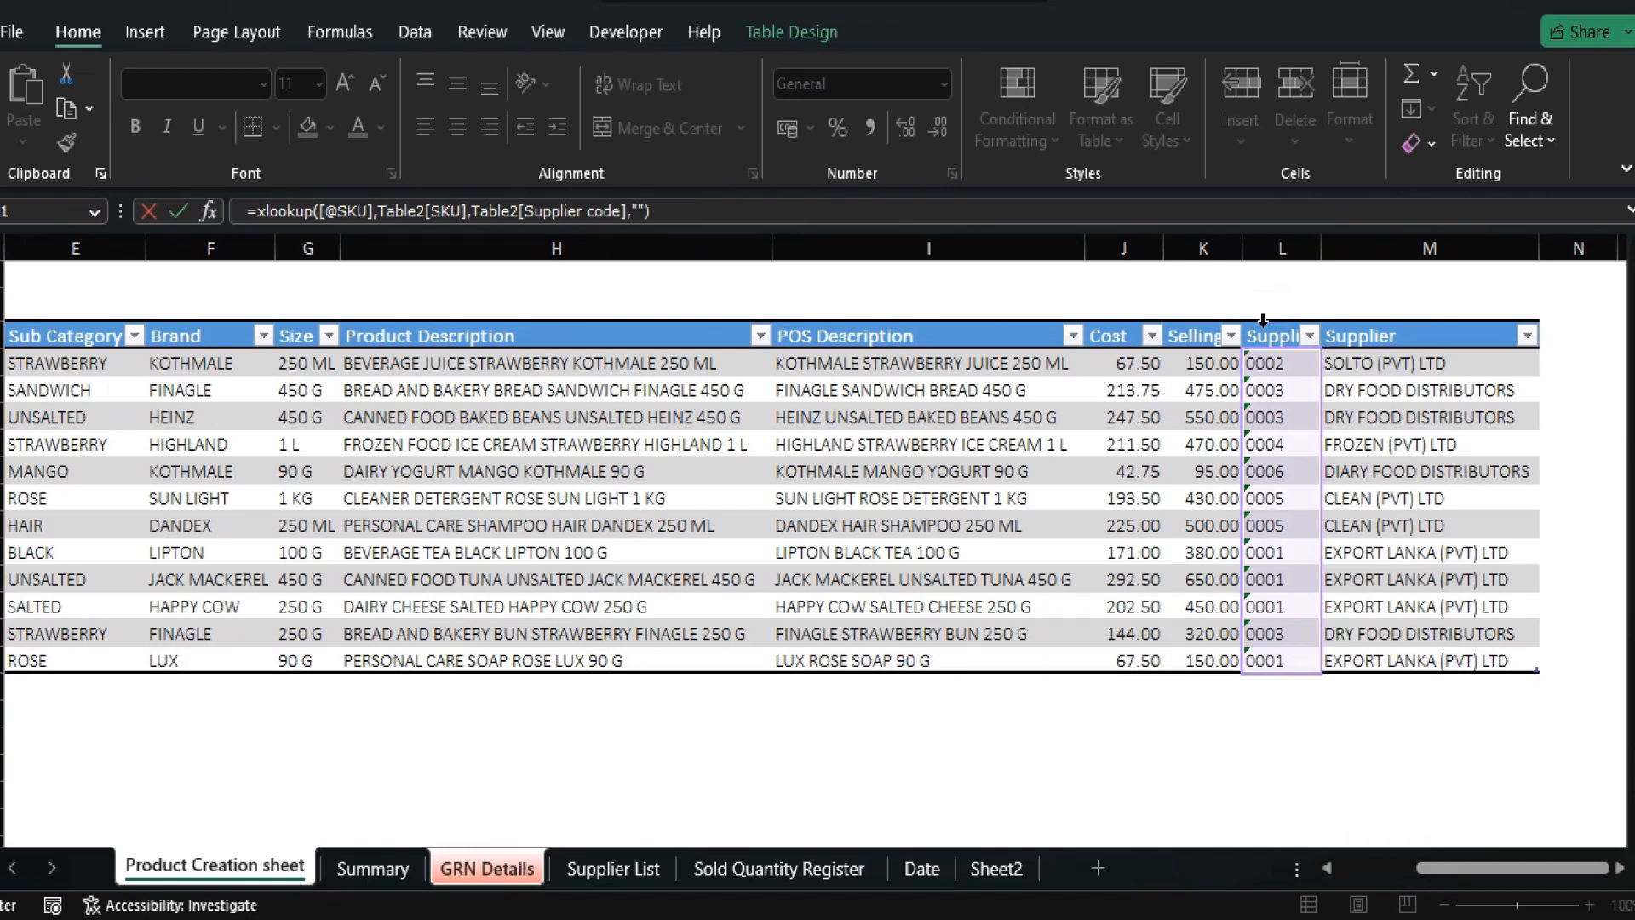
key(Return)
key(Up)
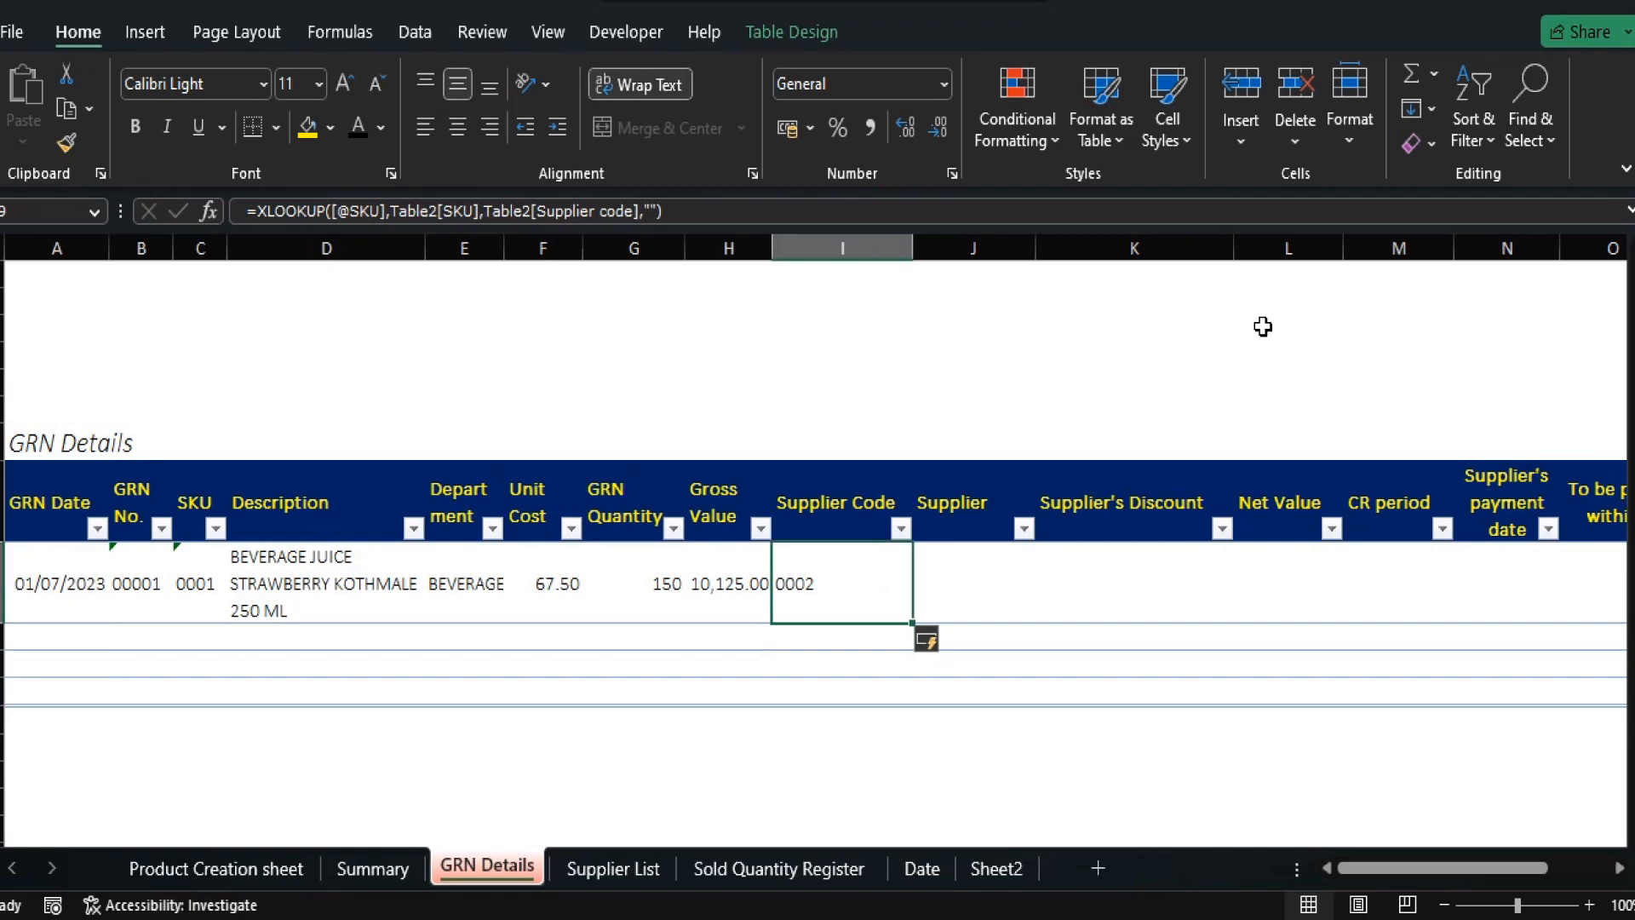
Centre the Supplier Code column and narrow it to width 8.43.
click(462, 135)
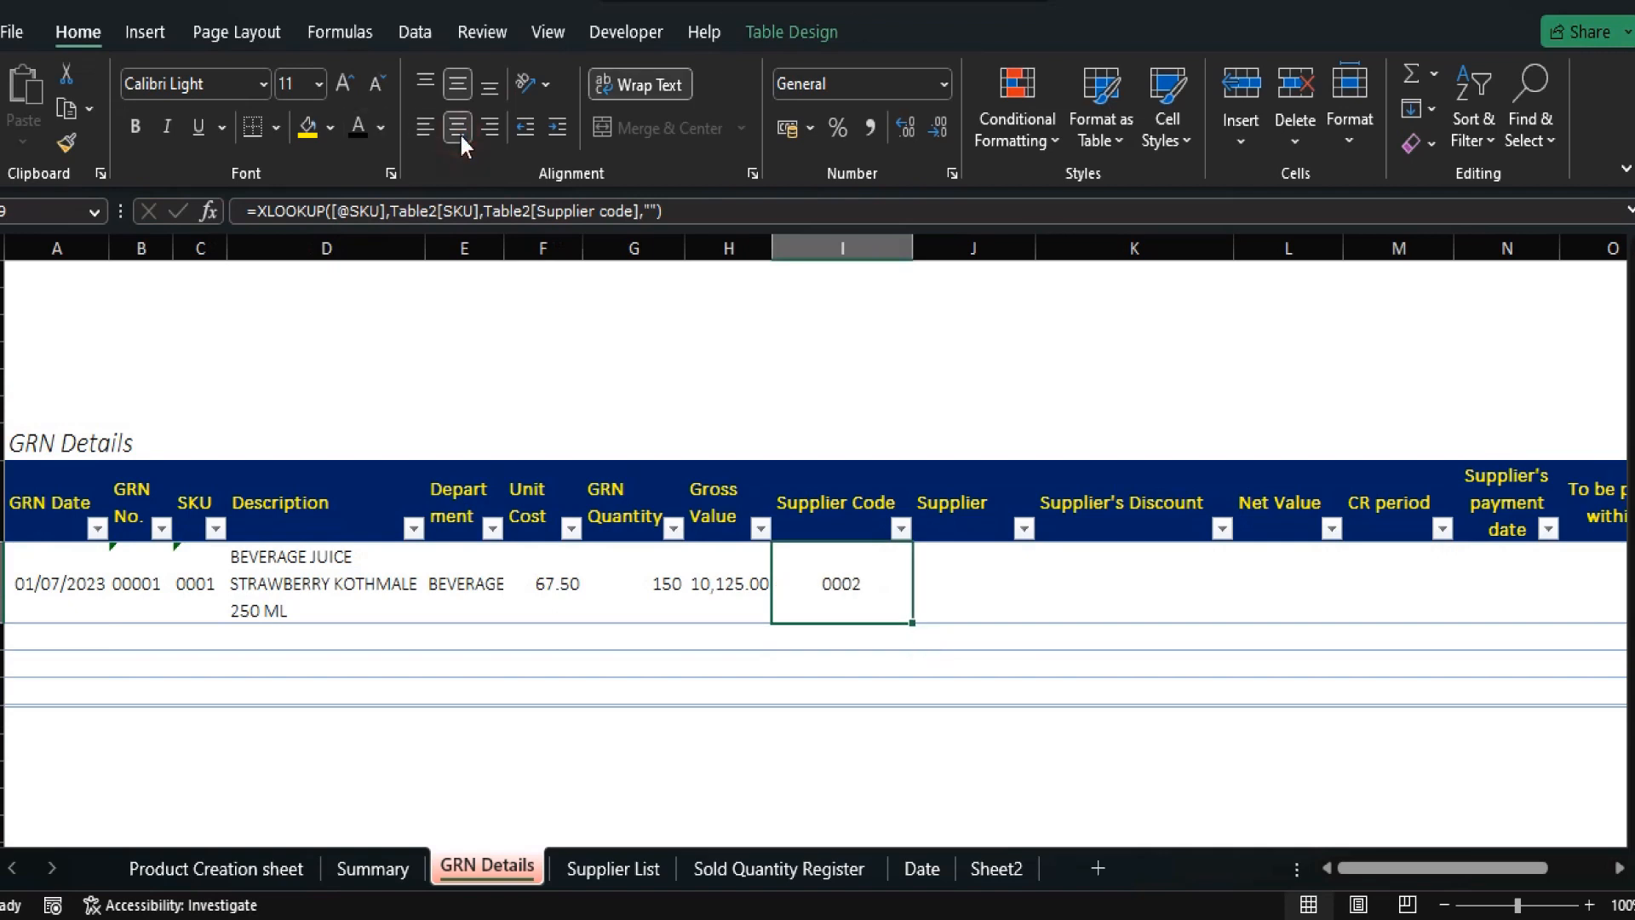
click(844, 245)
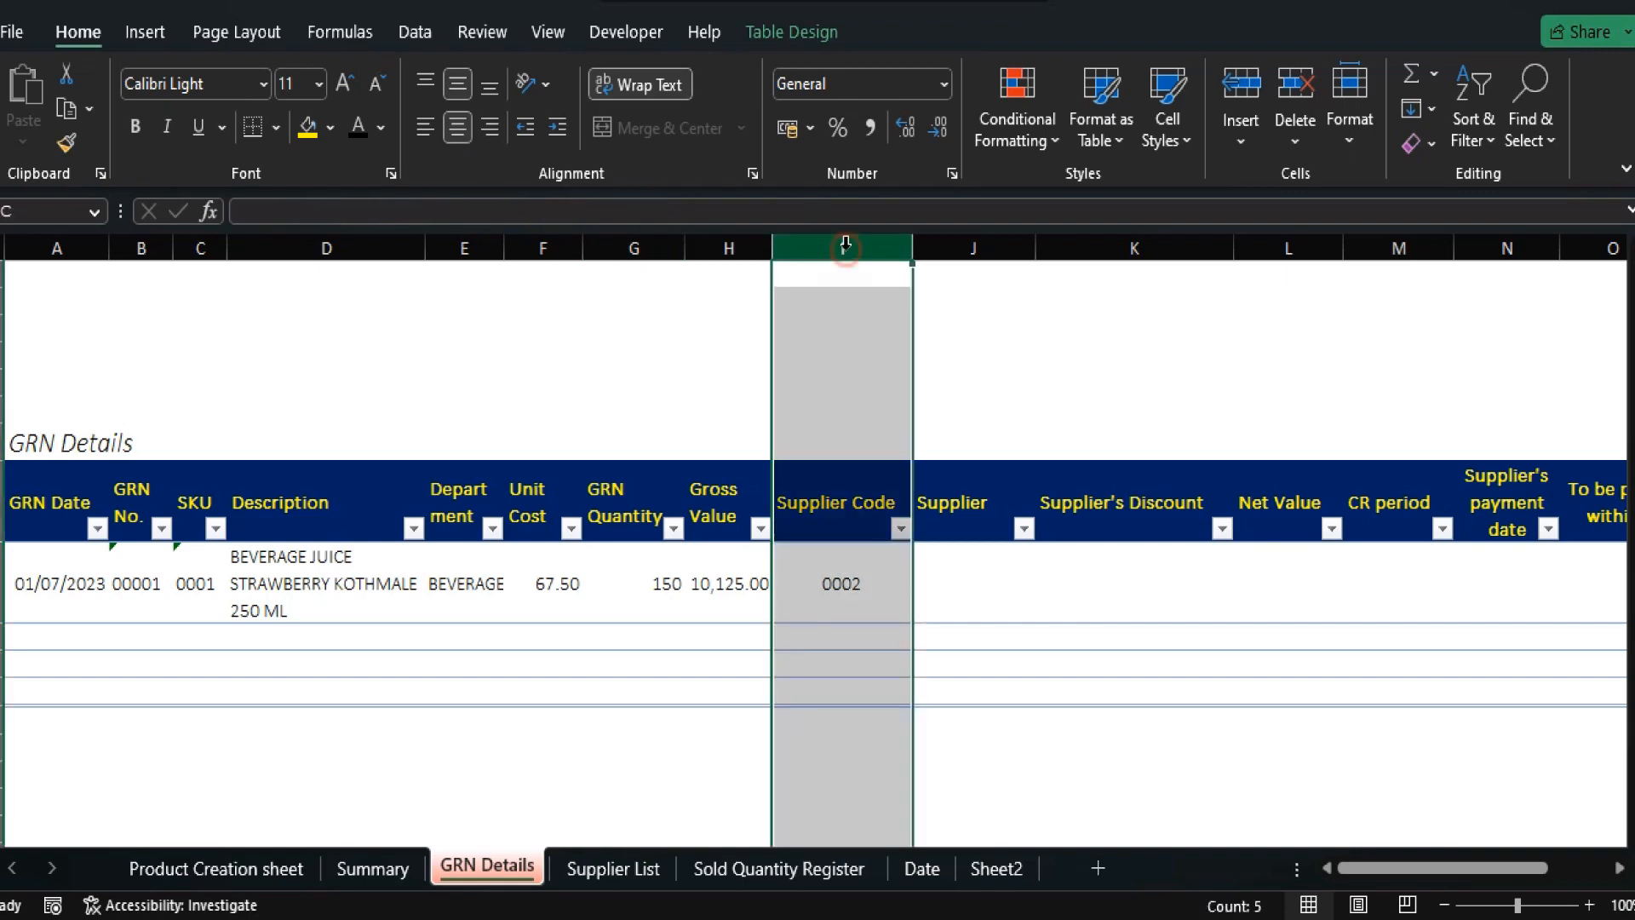
click(453, 129)
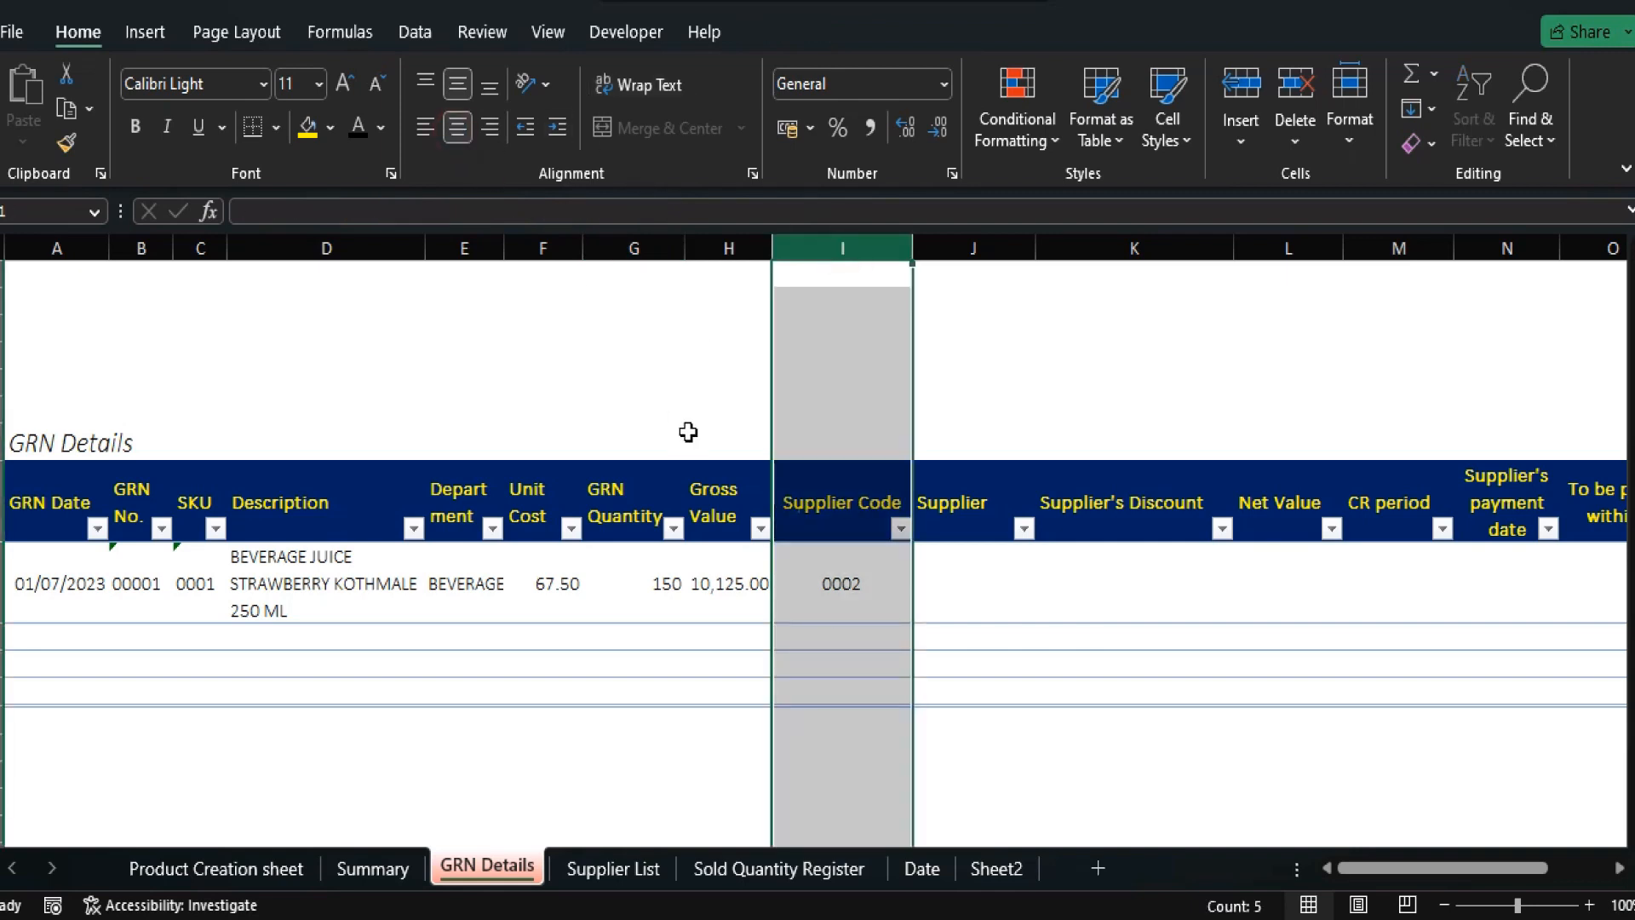
click(848, 511)
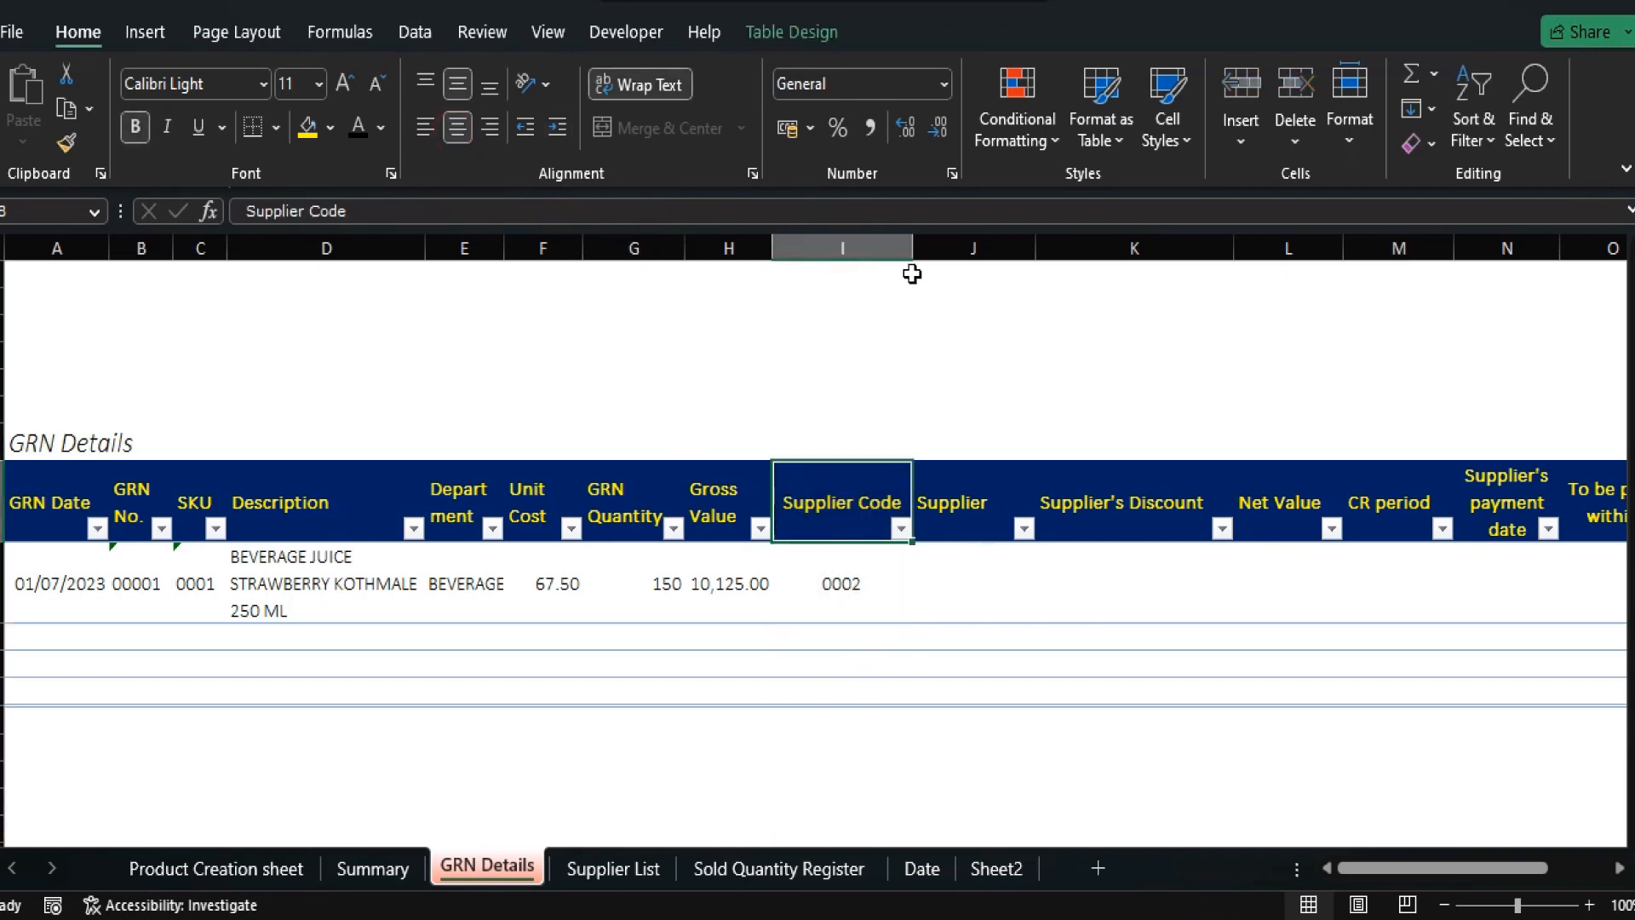
drag(912, 248, 862, 267)
Check the 0002 lookup, then move to the empty Supplier cell J9.
key(Down)
key(Up)
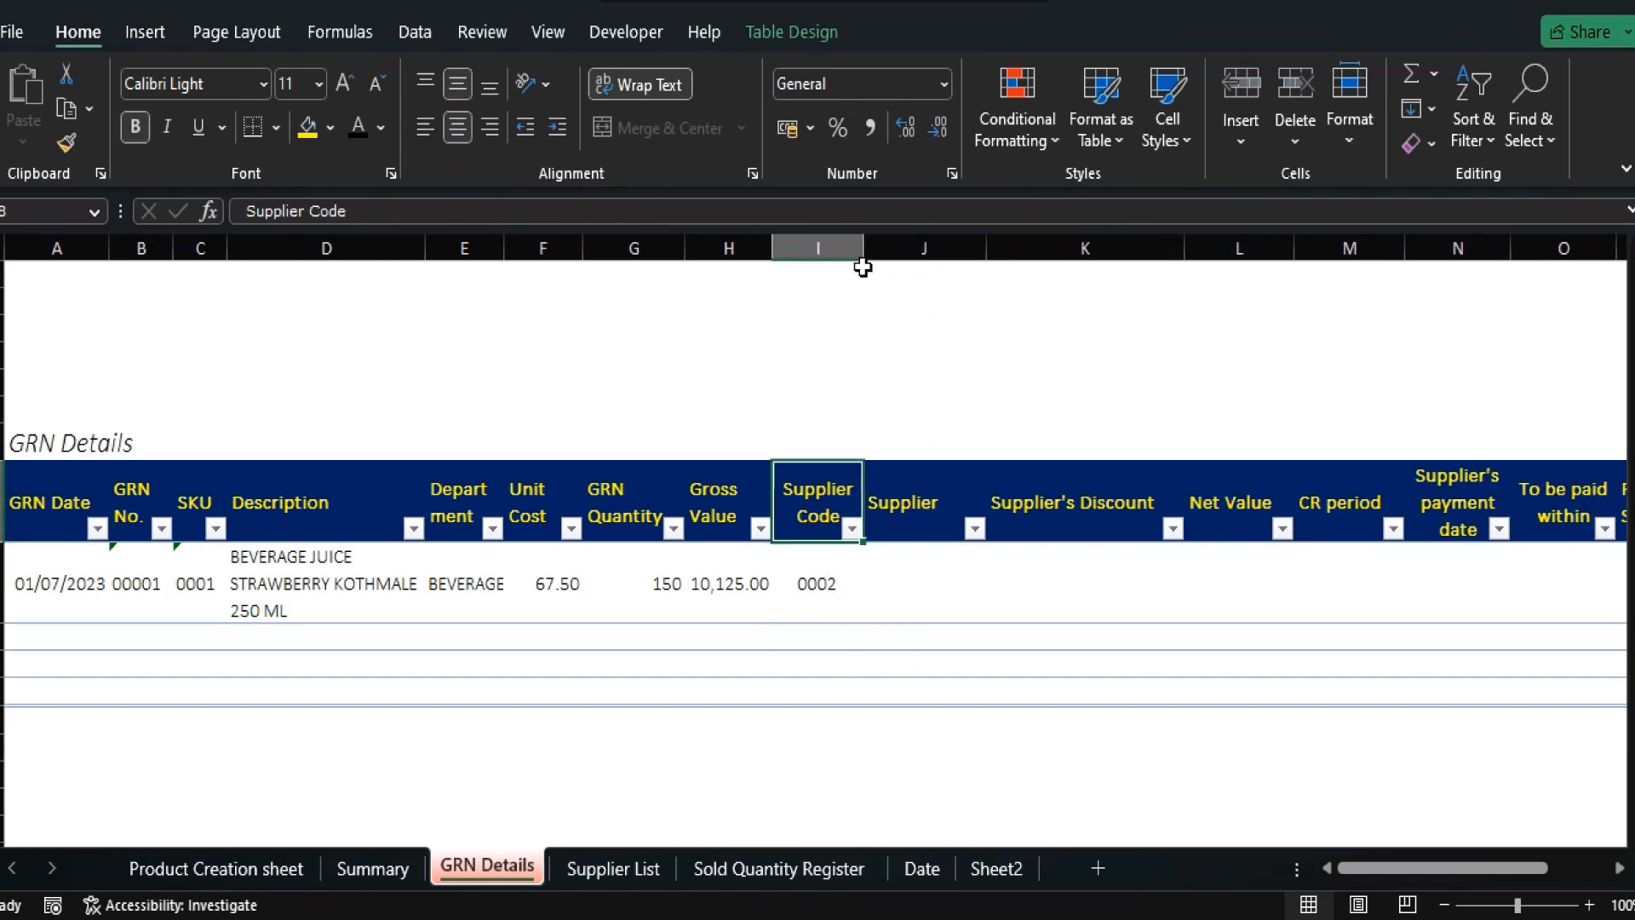
key(Right)
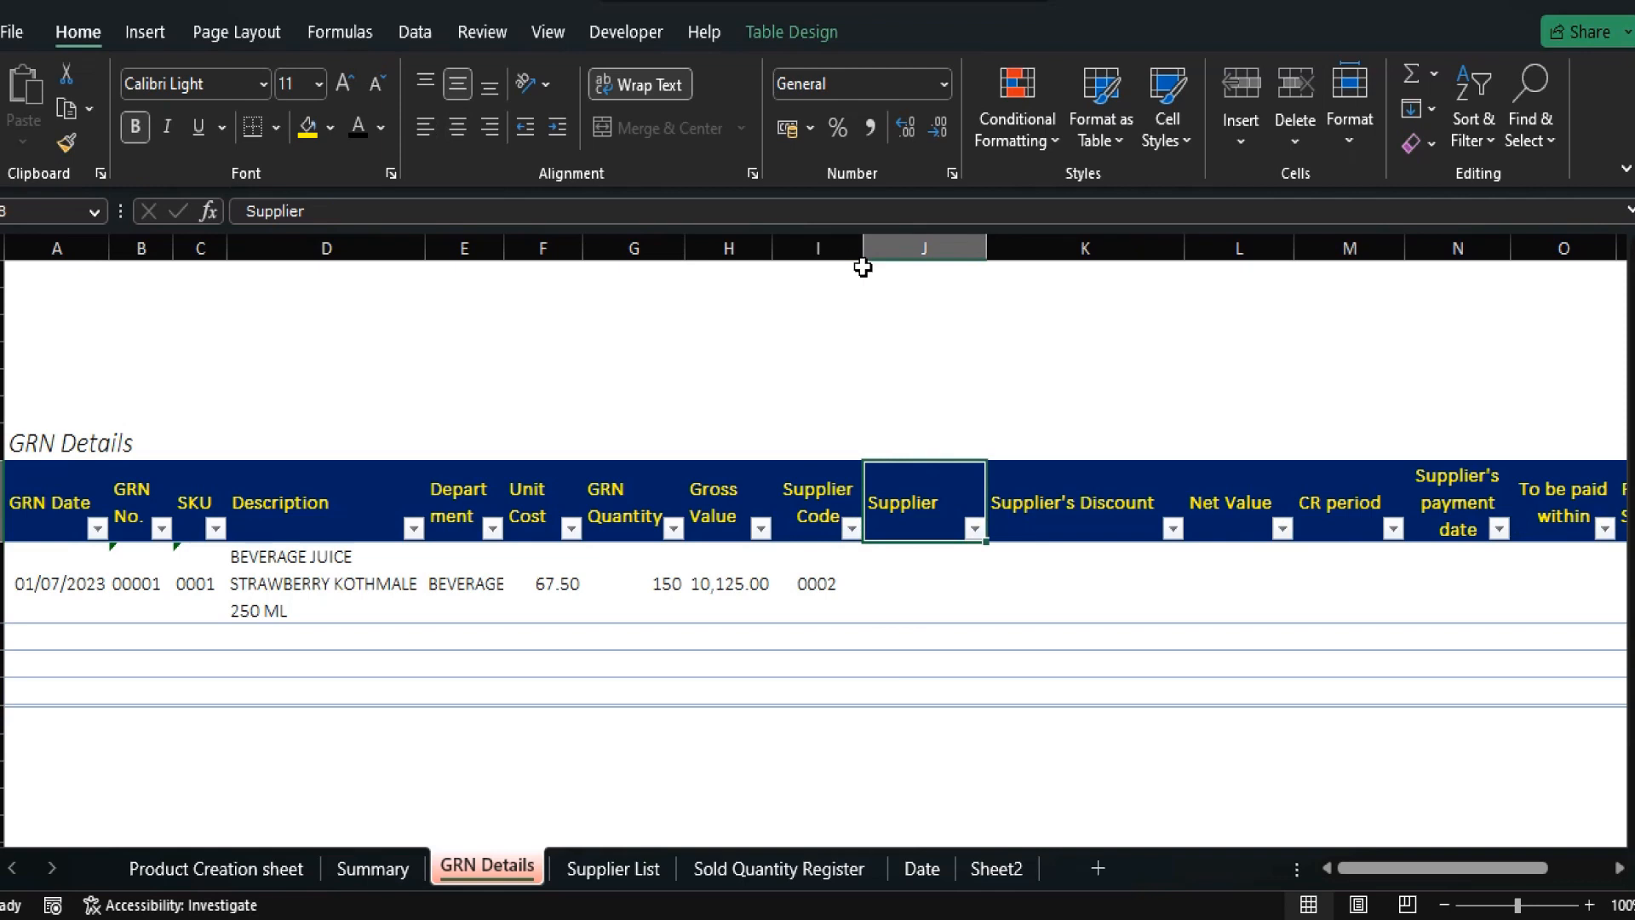
key(Down)
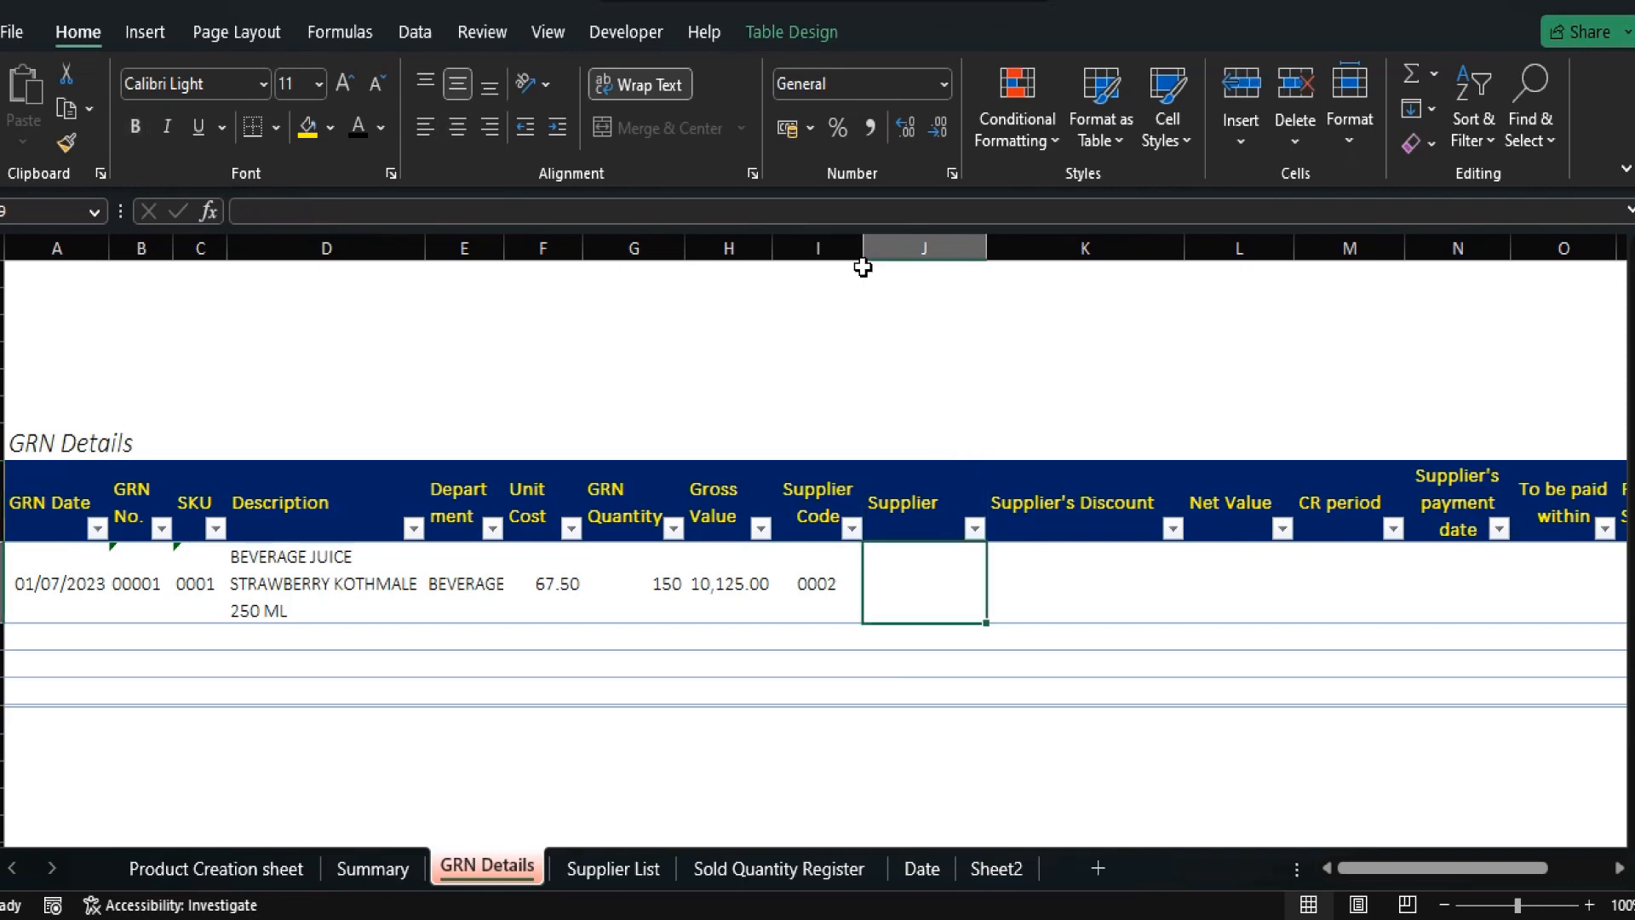
Enter =XLOOKUP([@[Supplier Code]],Table5[Supplier Code],Table5[Supplier Name],"") in J9, showing SOLTO (PVT) LTD.
text(=)
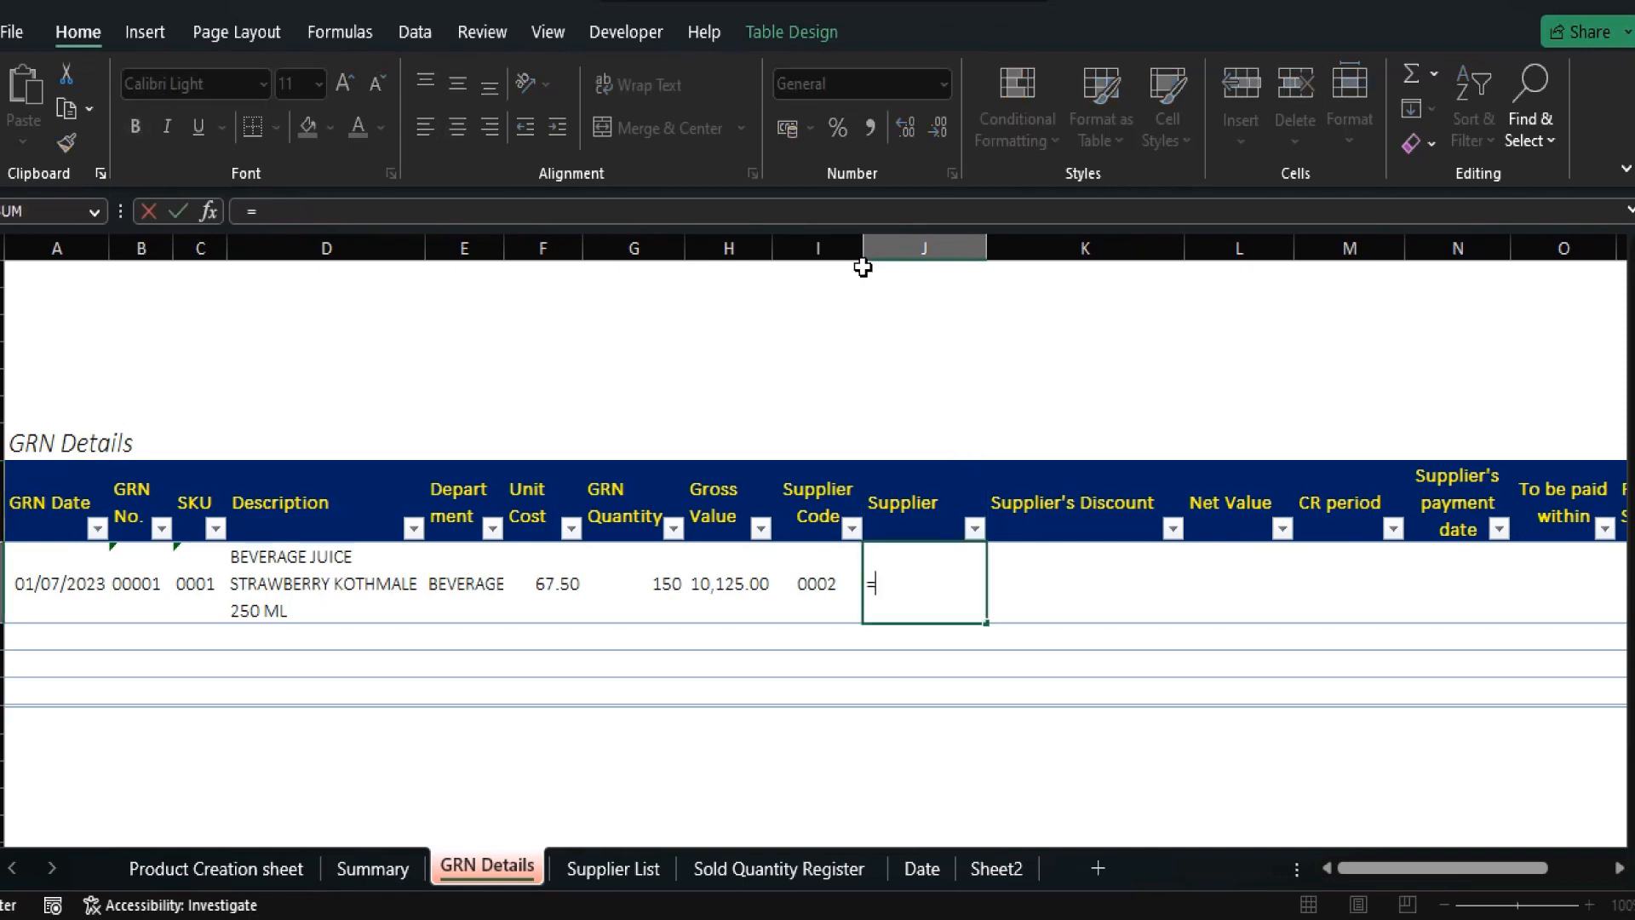
text(xlo)
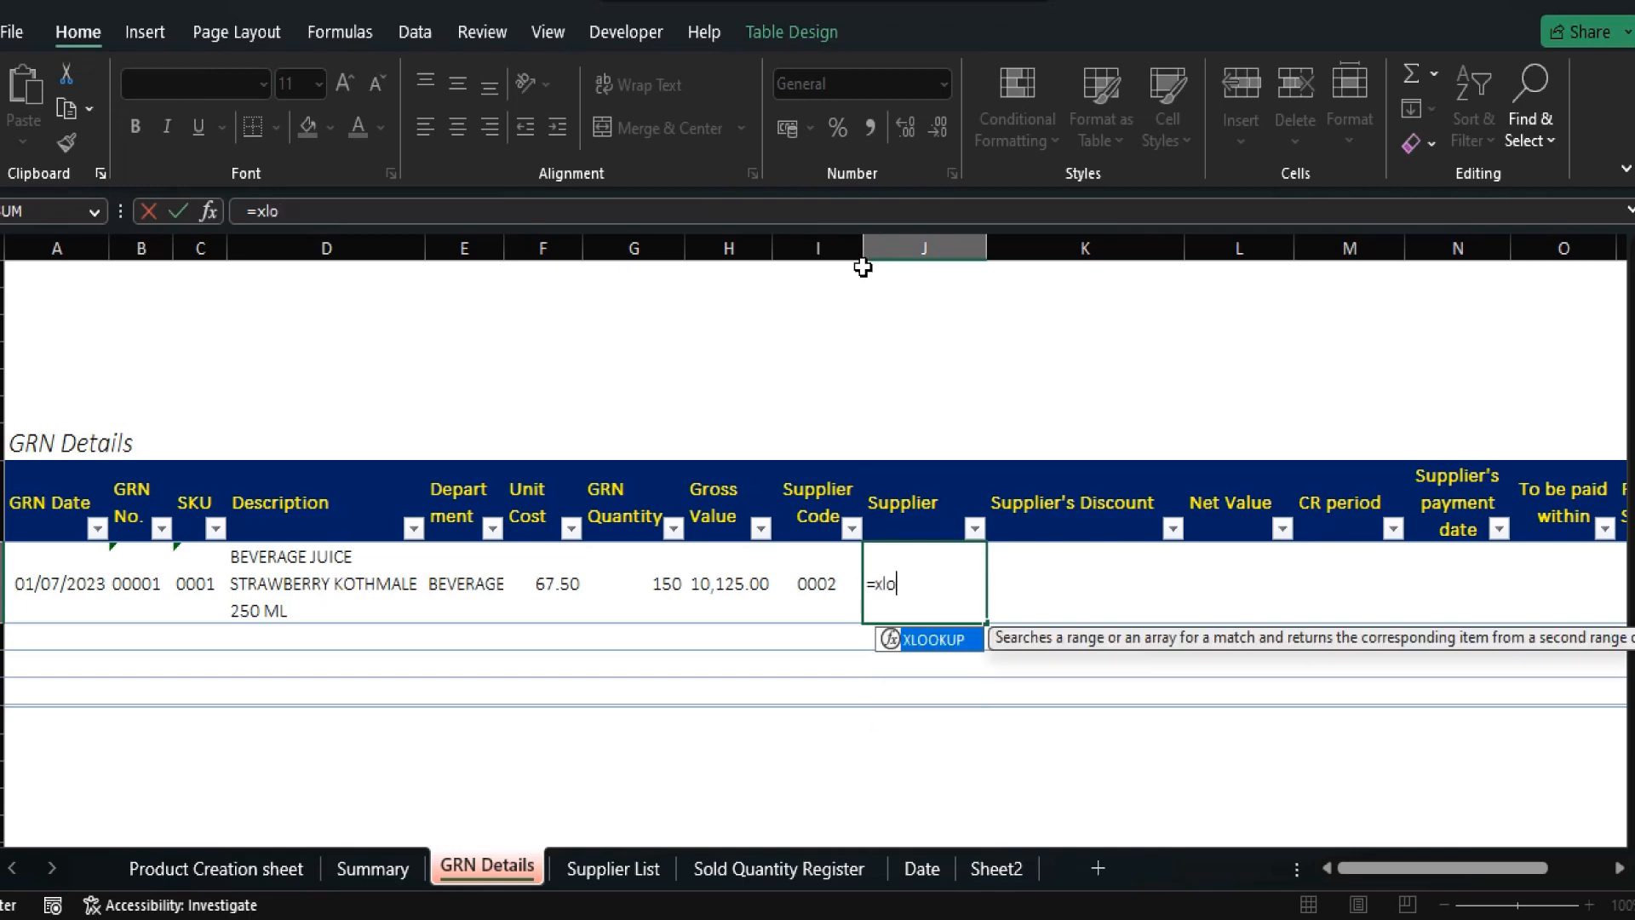
text(okup()
key(Left)
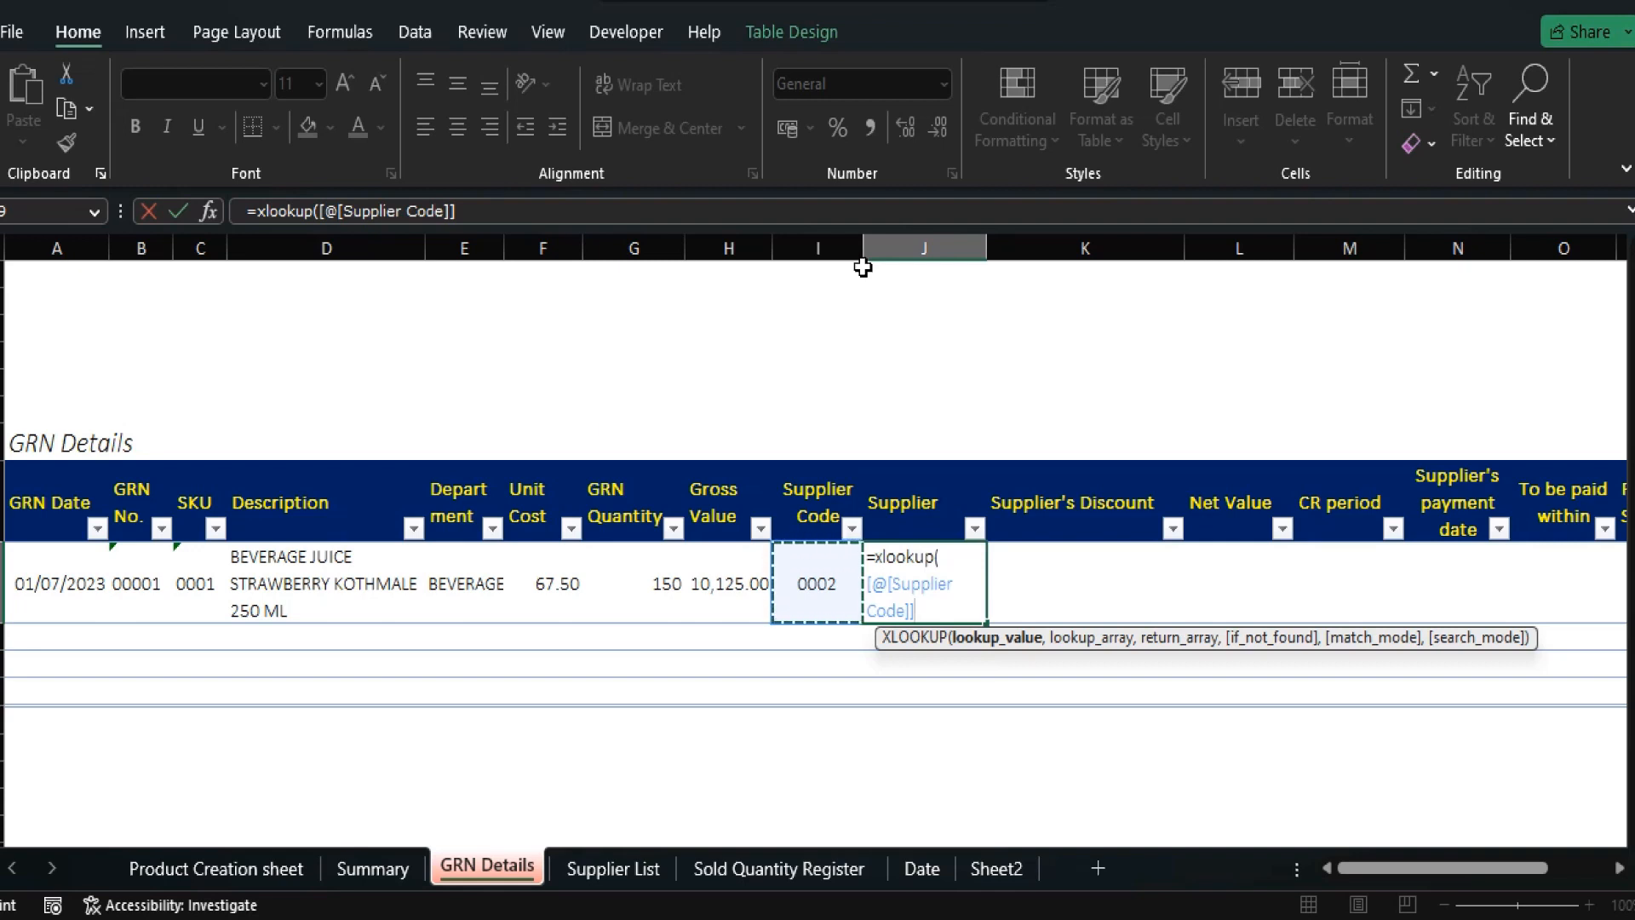
text(,)
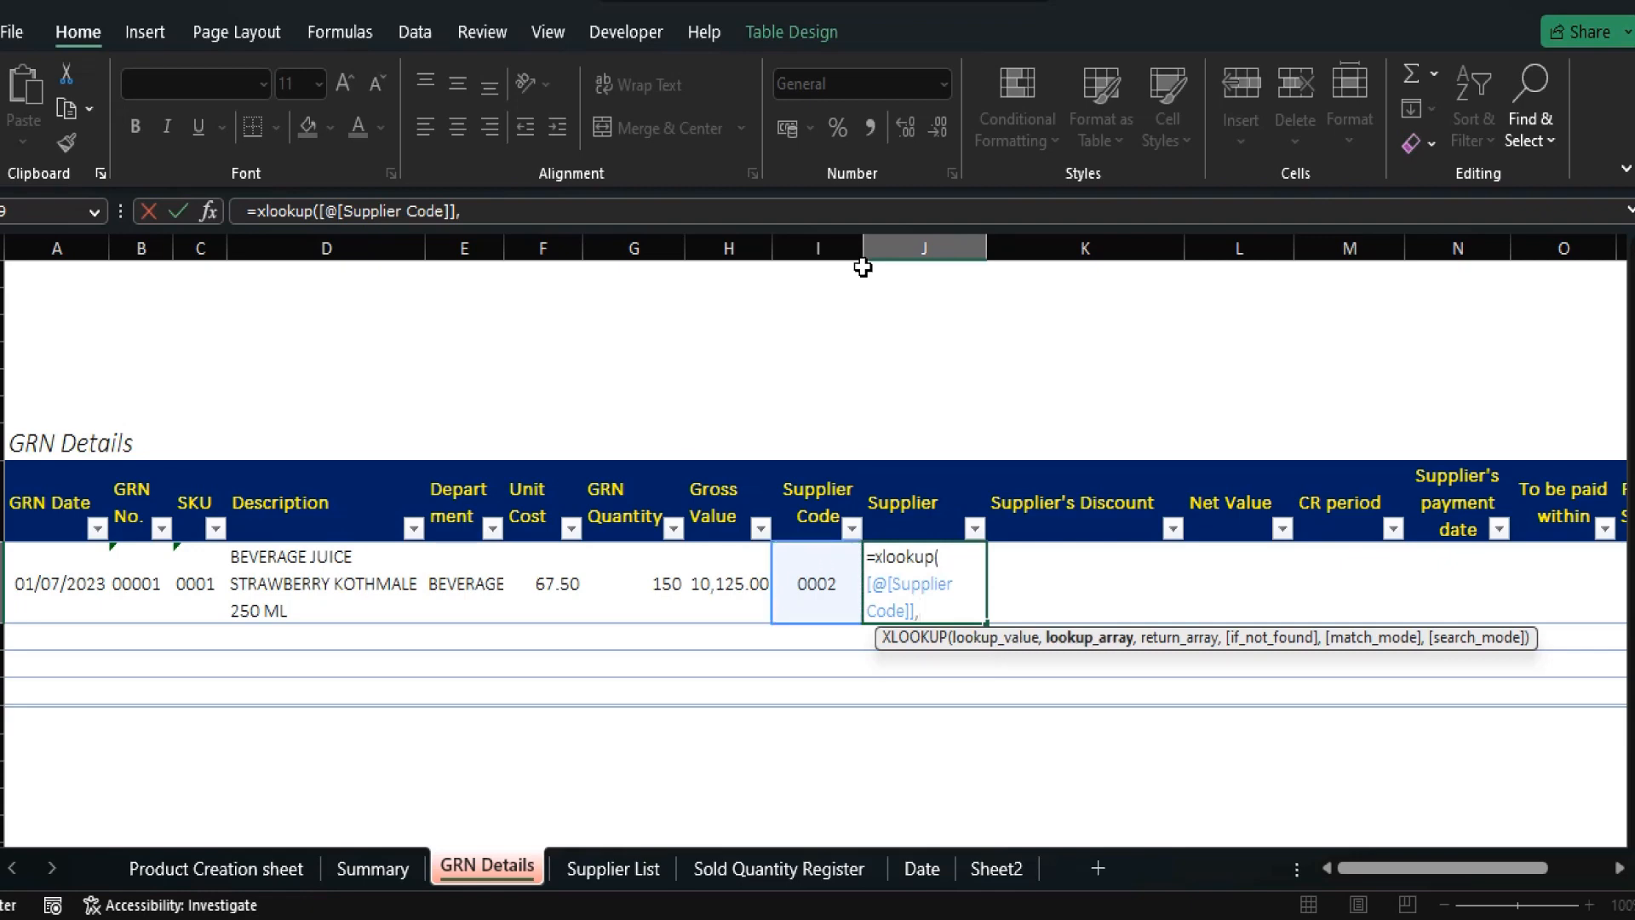
click(627, 865)
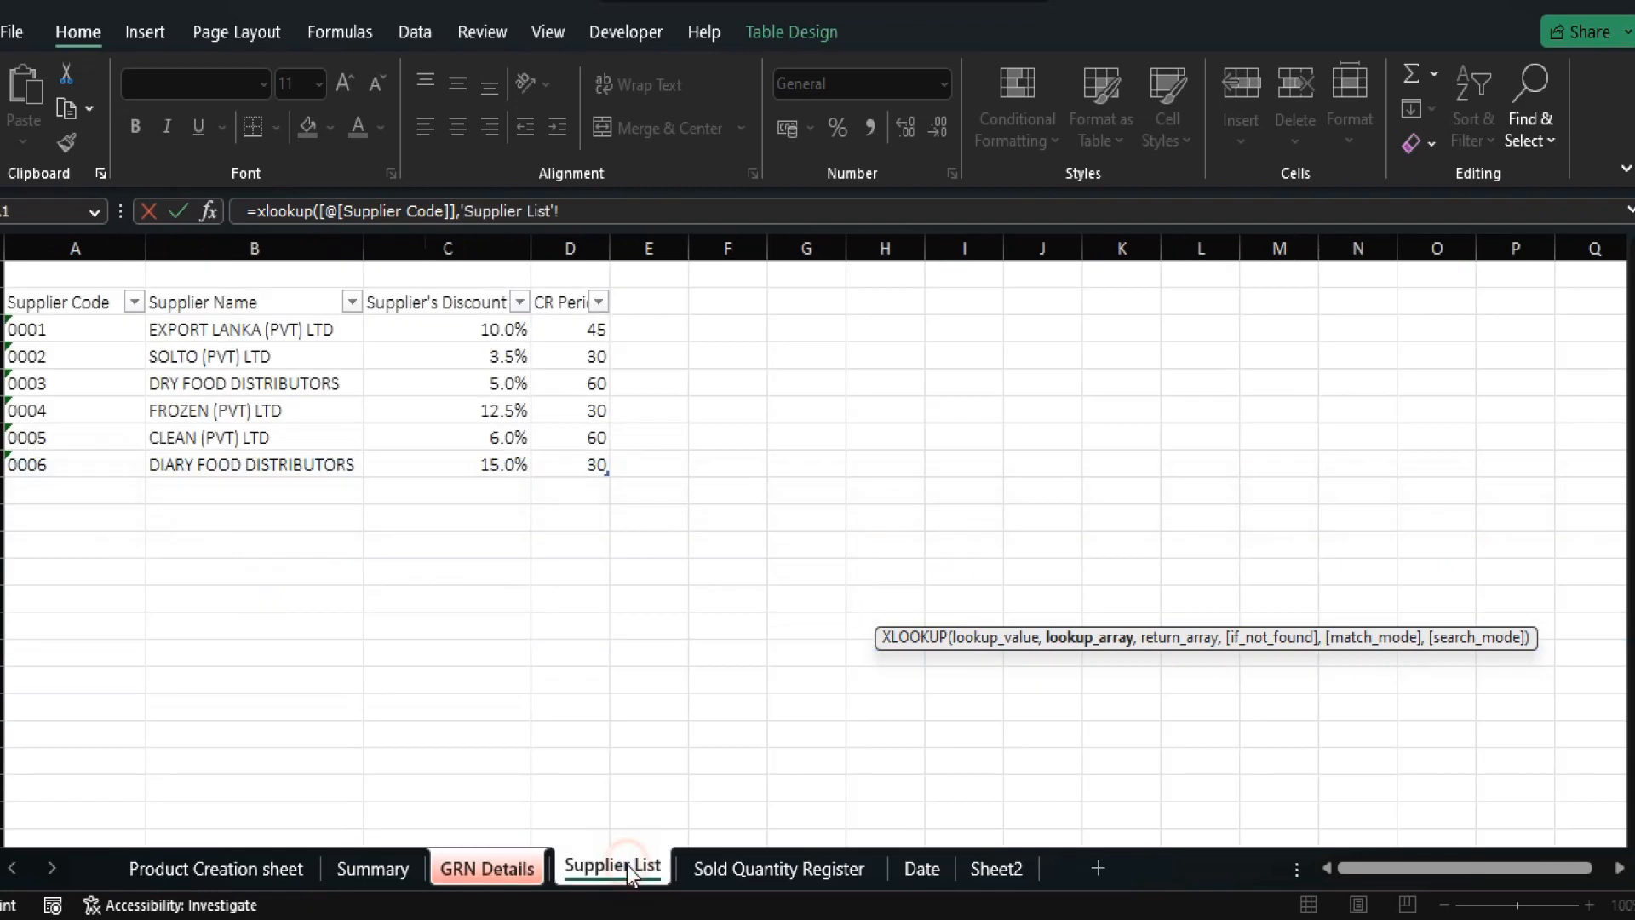
click(65, 289)
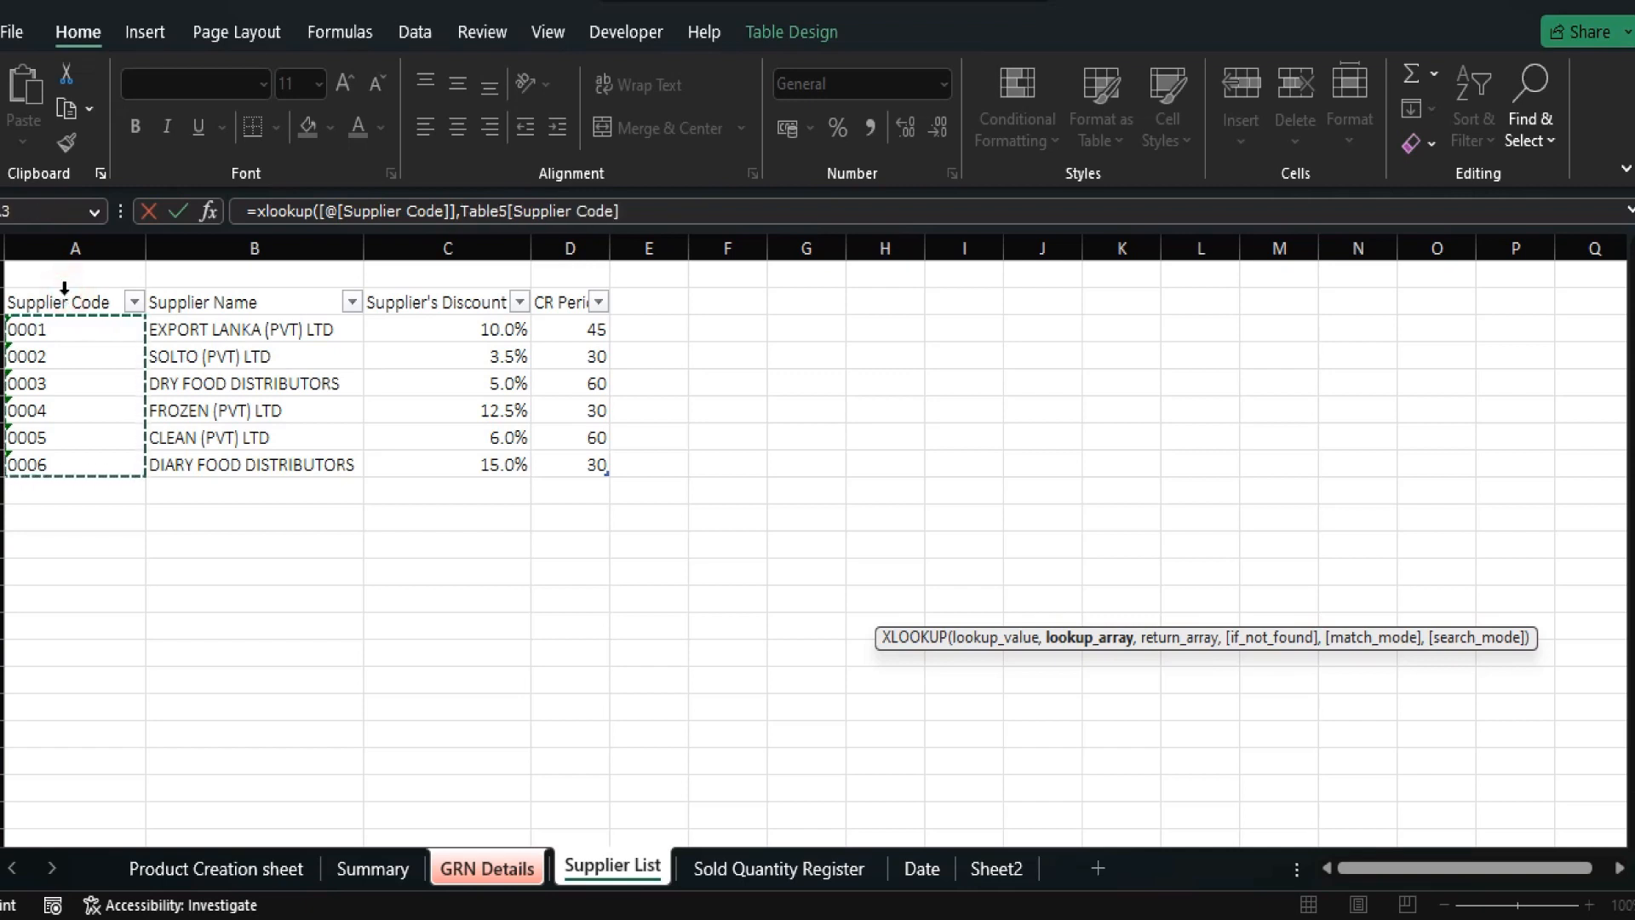
text(,)
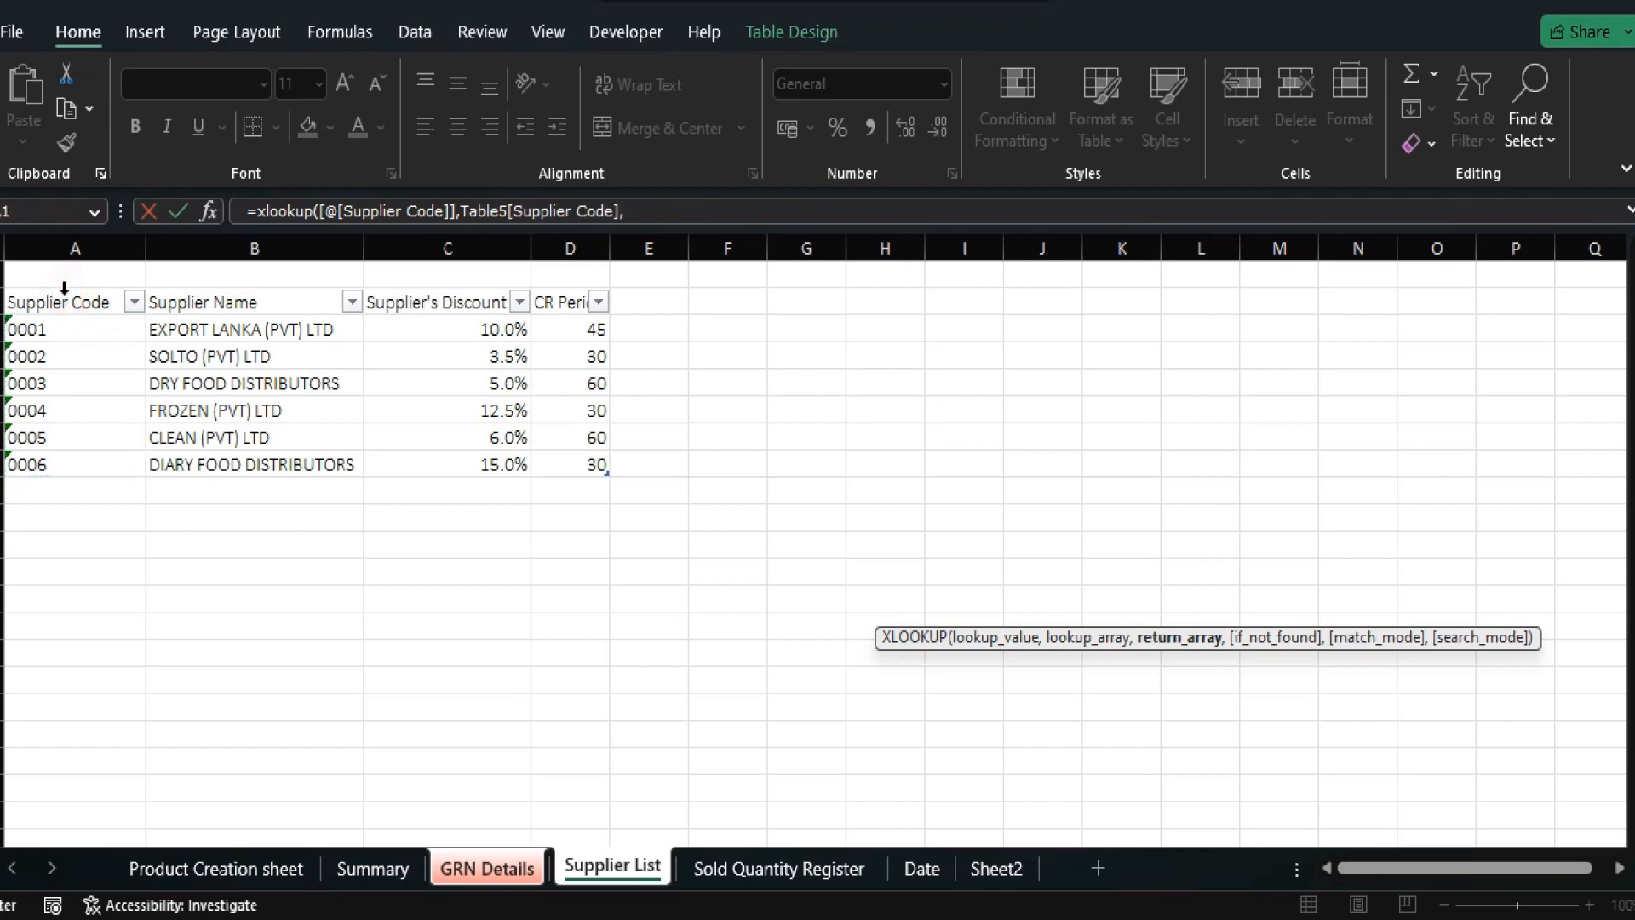
click(253, 289)
text(,)
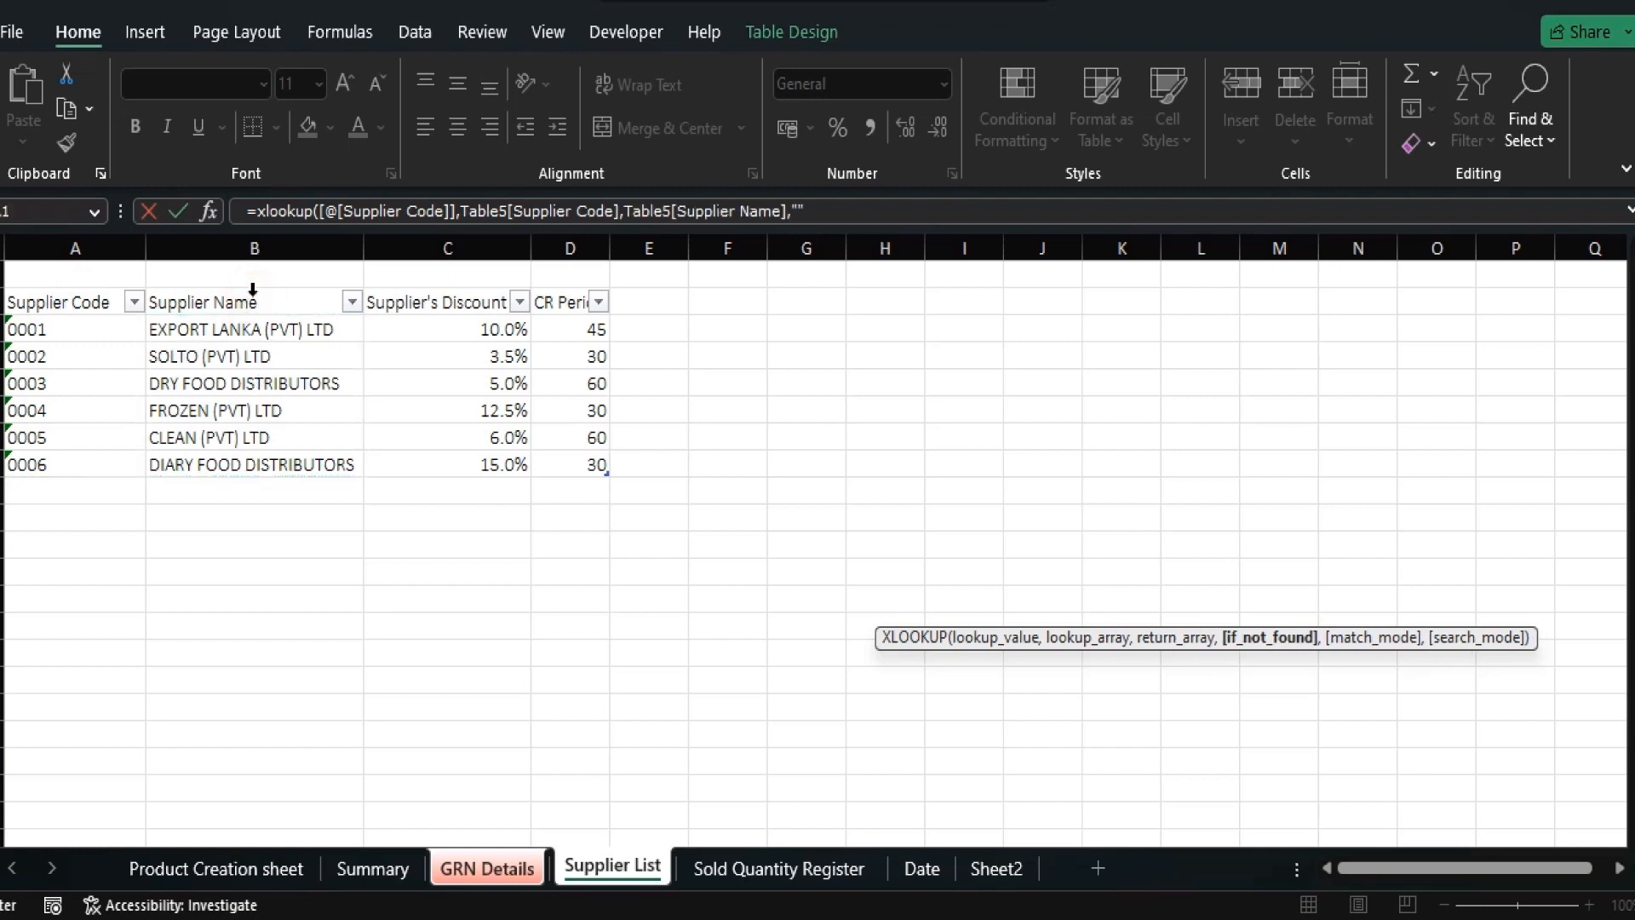
text("")
key(Return)
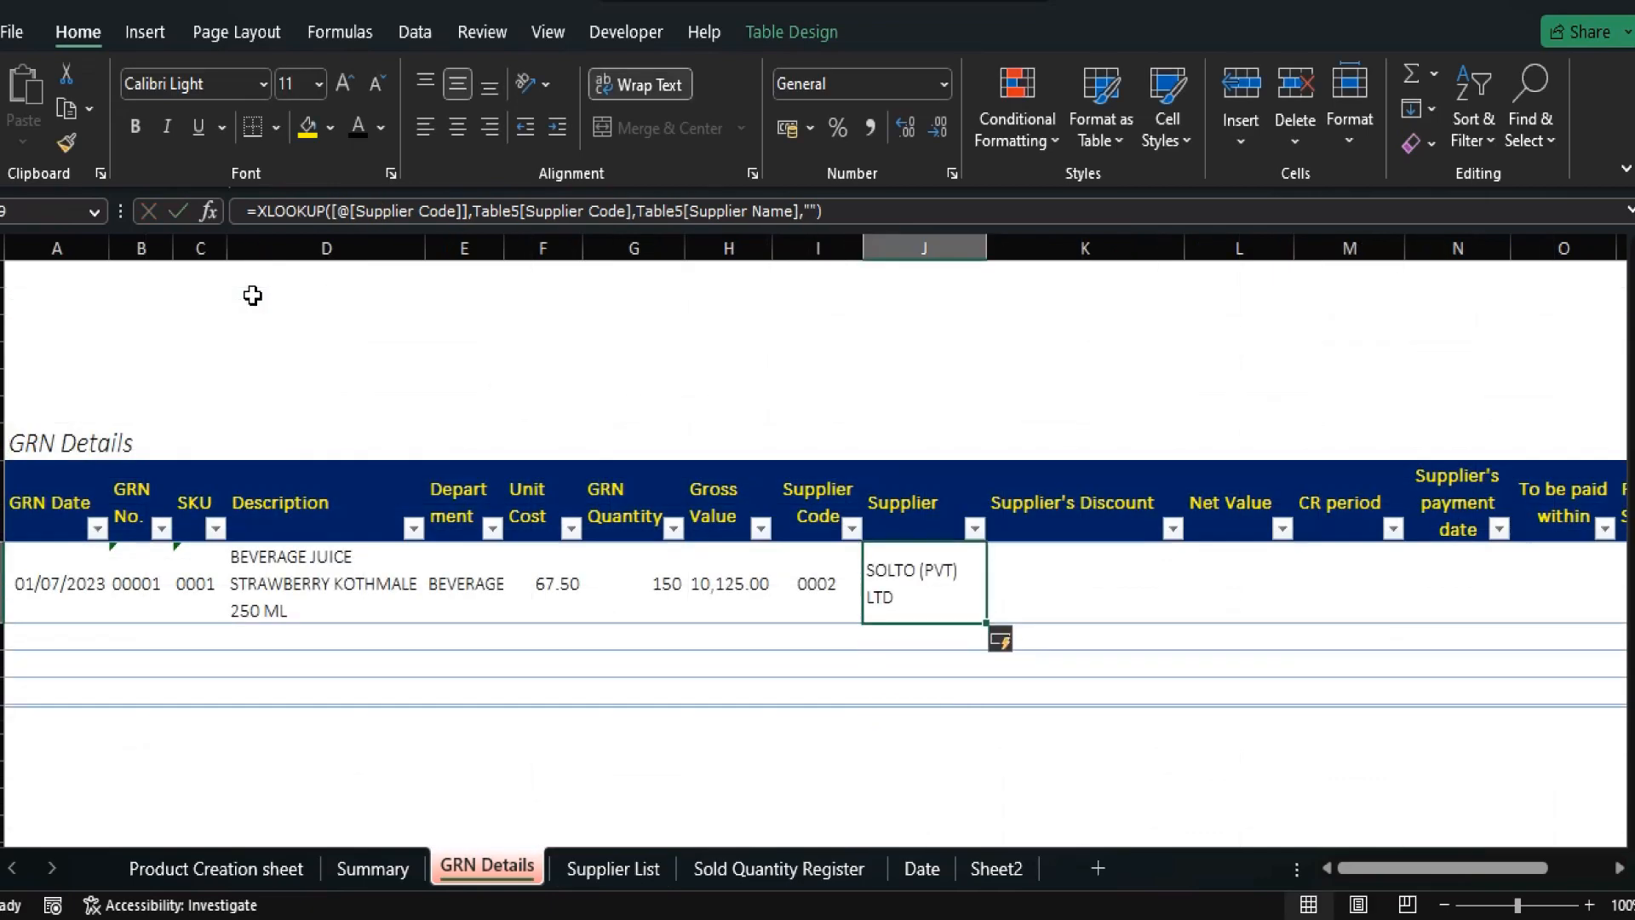
Compare the result with the supplier code and copy SKU 0001.
key(Left)
key(Right)
key(Left)
key(Left)
key(Left)
key(Left)
key(Left)
key(Left)
key(Left)
key(Left)
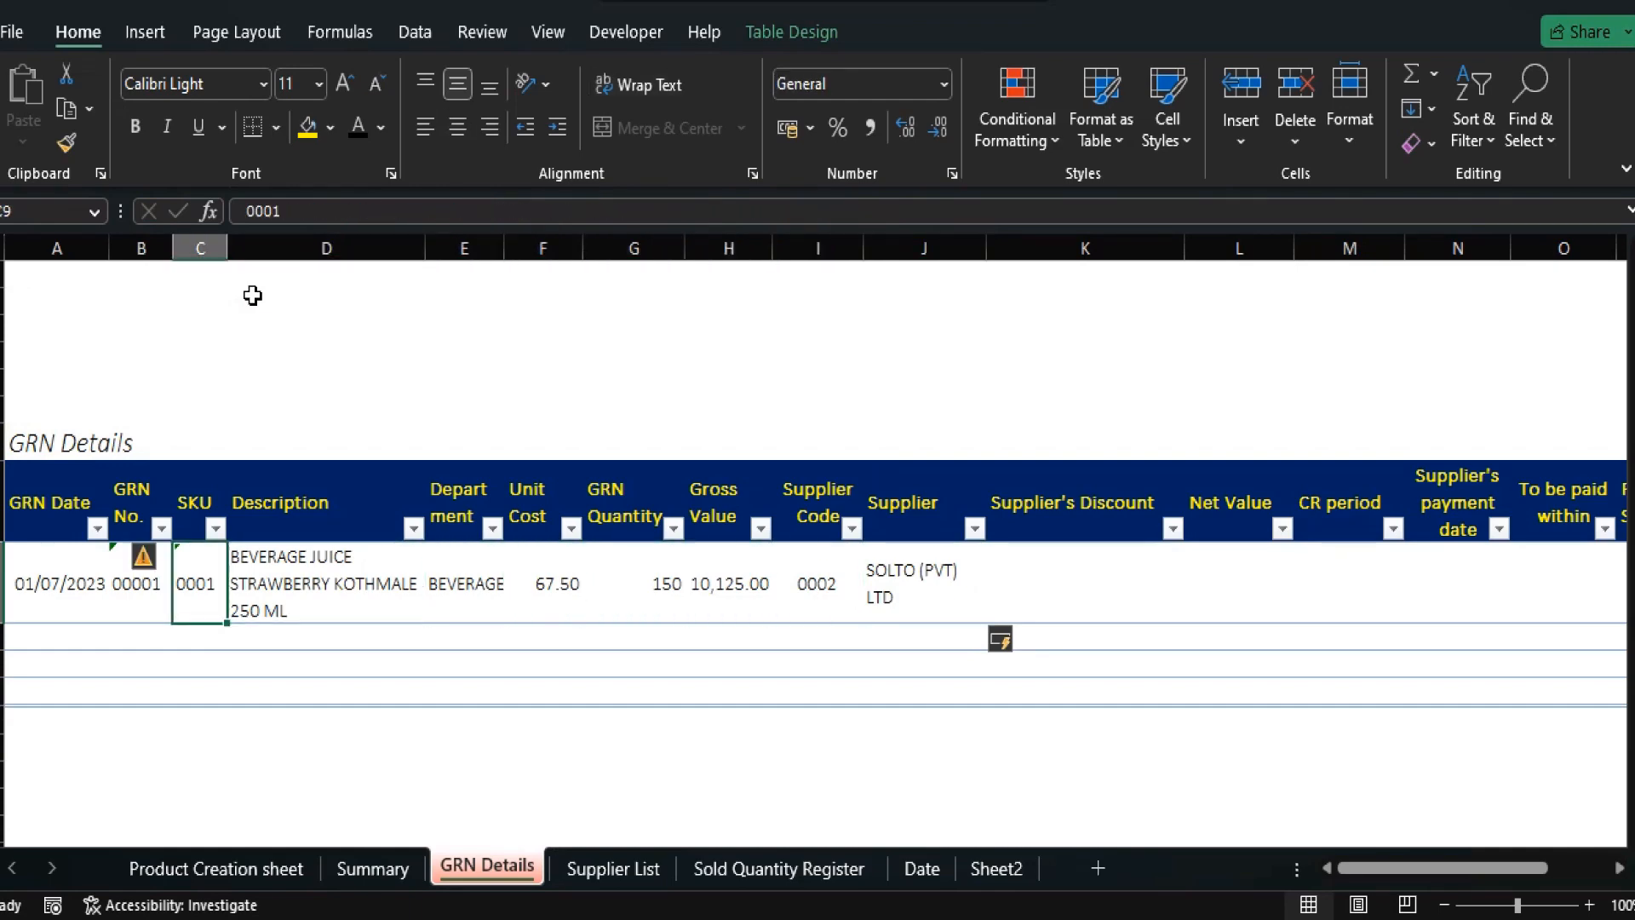
key(Right)
key(ctrl+c)
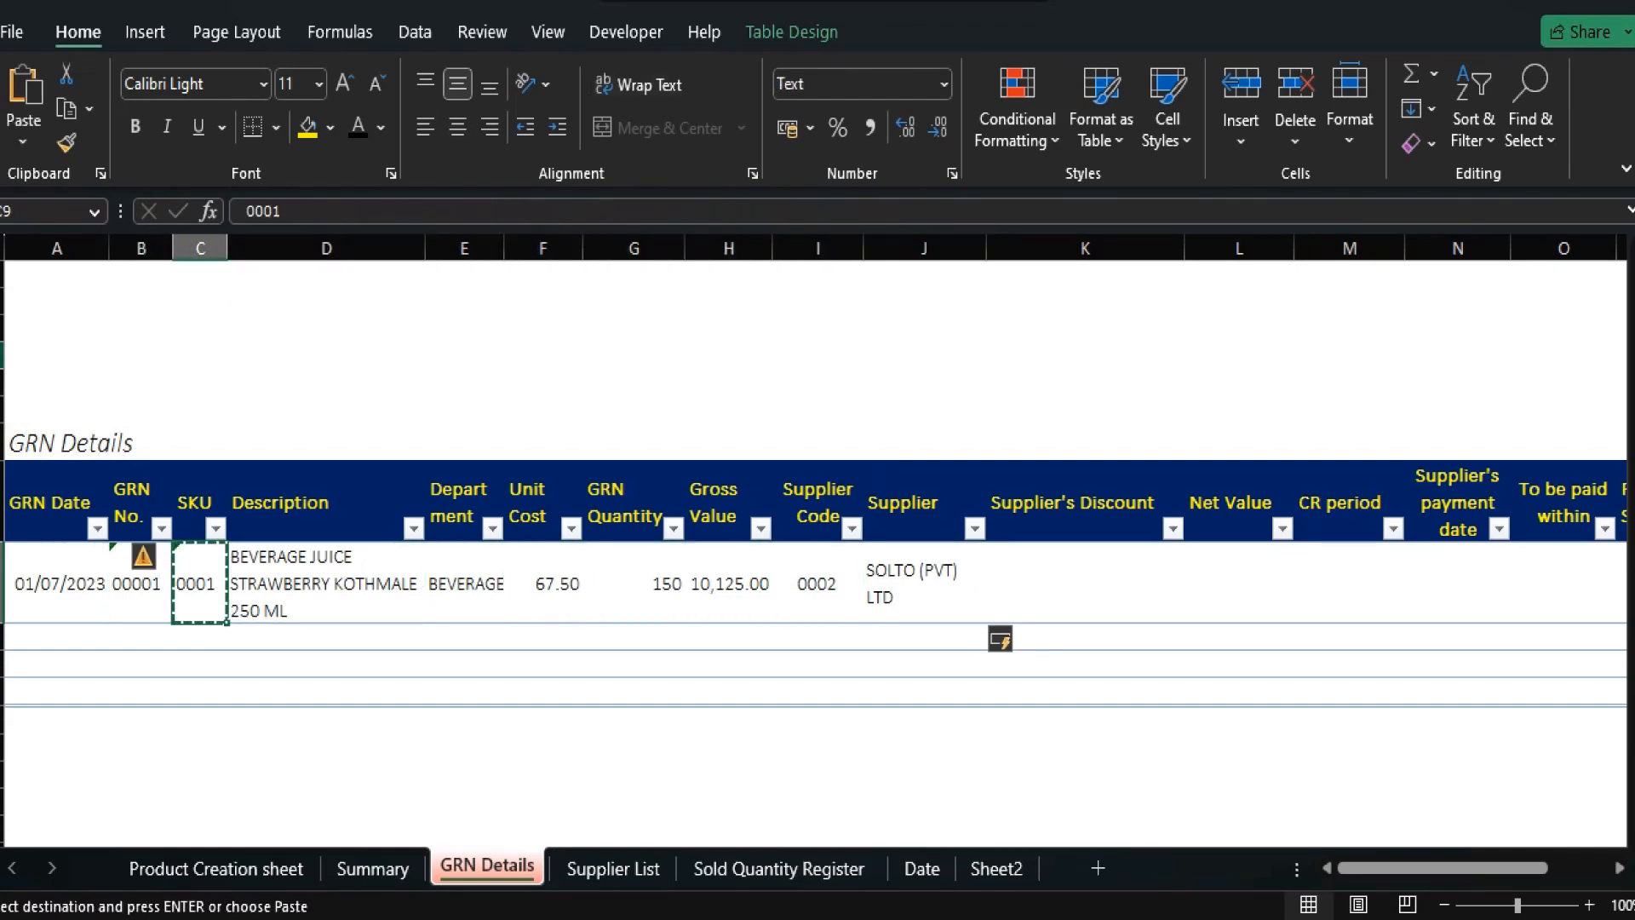
Filter the Product Creation table to SKU 0001 and confirm its supplier is 0002, SOLTO (PVT) LTD.
click(249, 870)
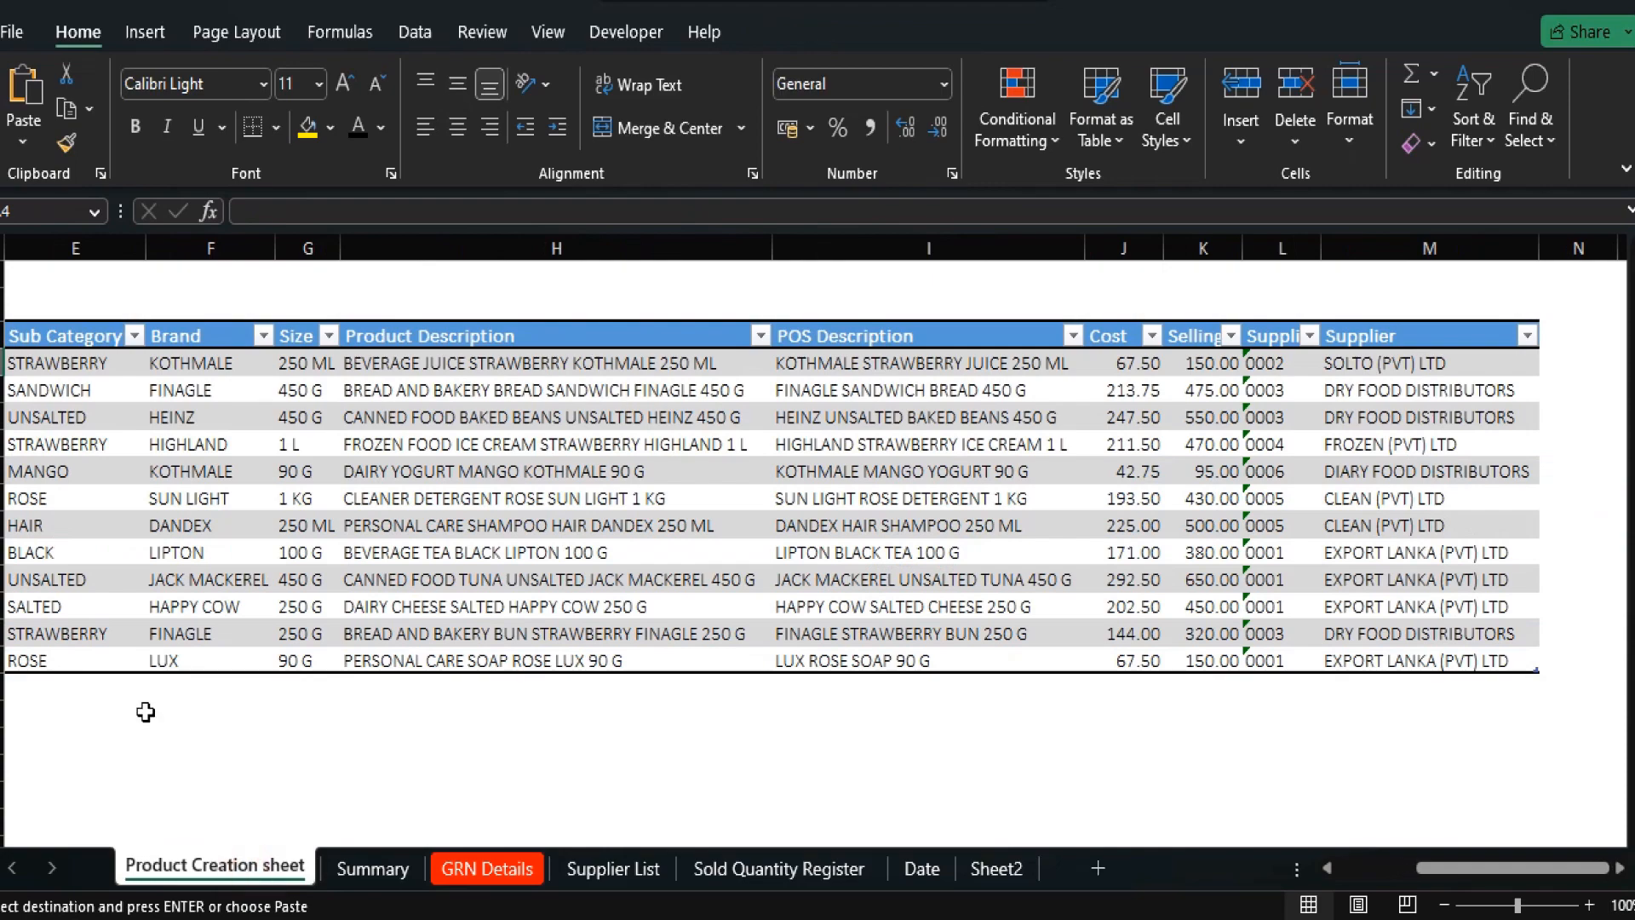
scroll(102, 512, left, 3)
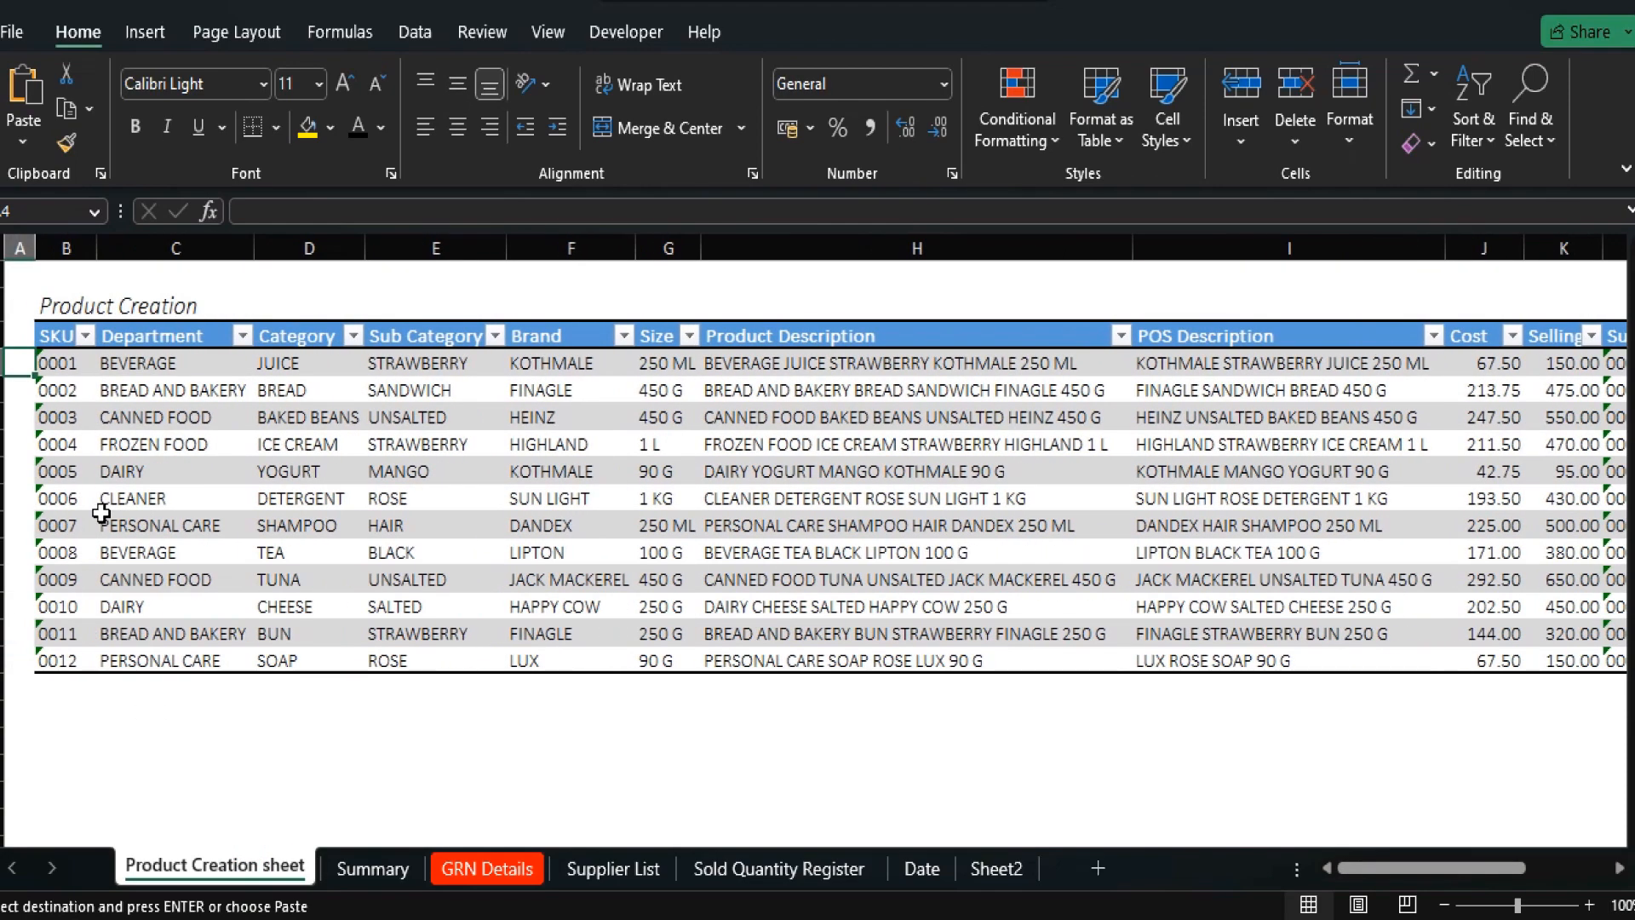
key(Right)
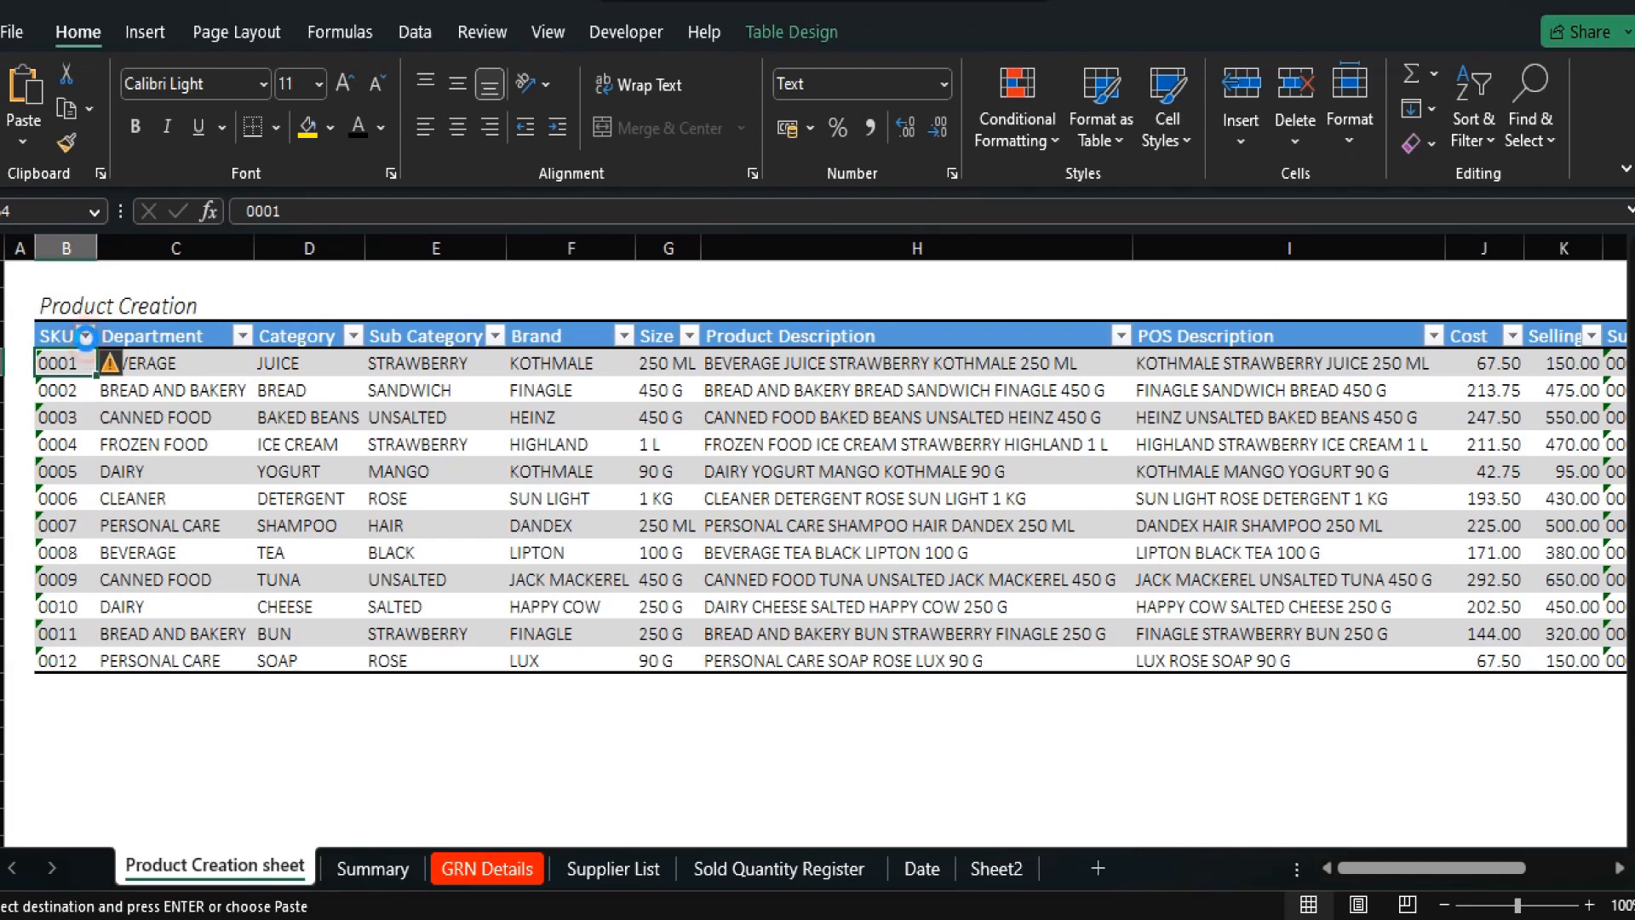
click(85, 335)
click(189, 597)
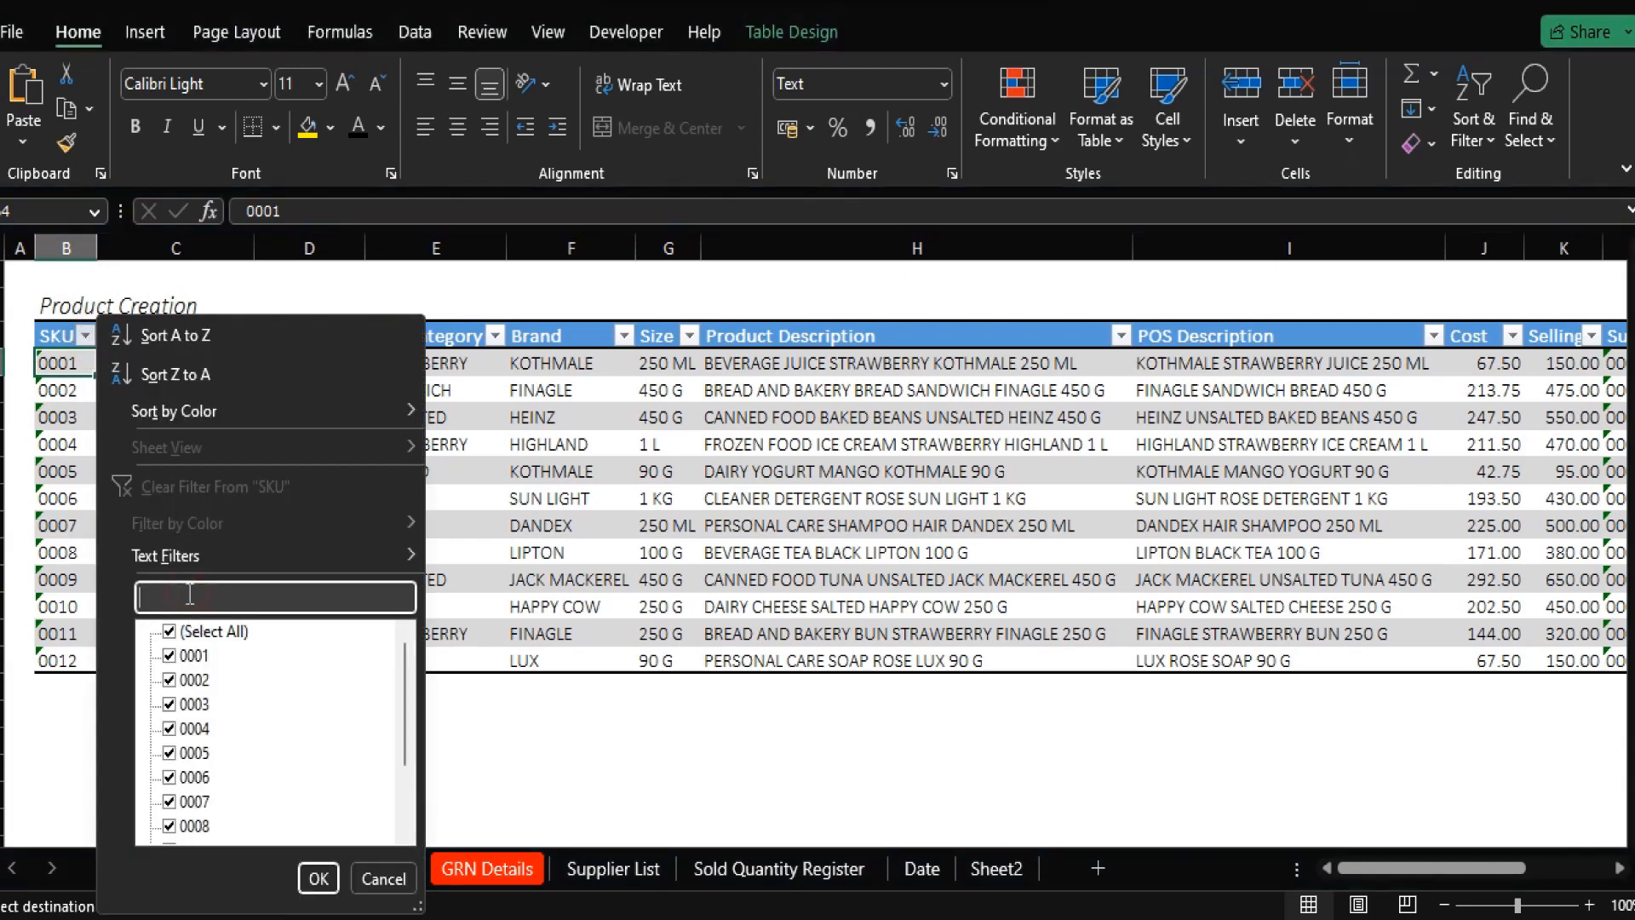
text(0001)
key(Return)
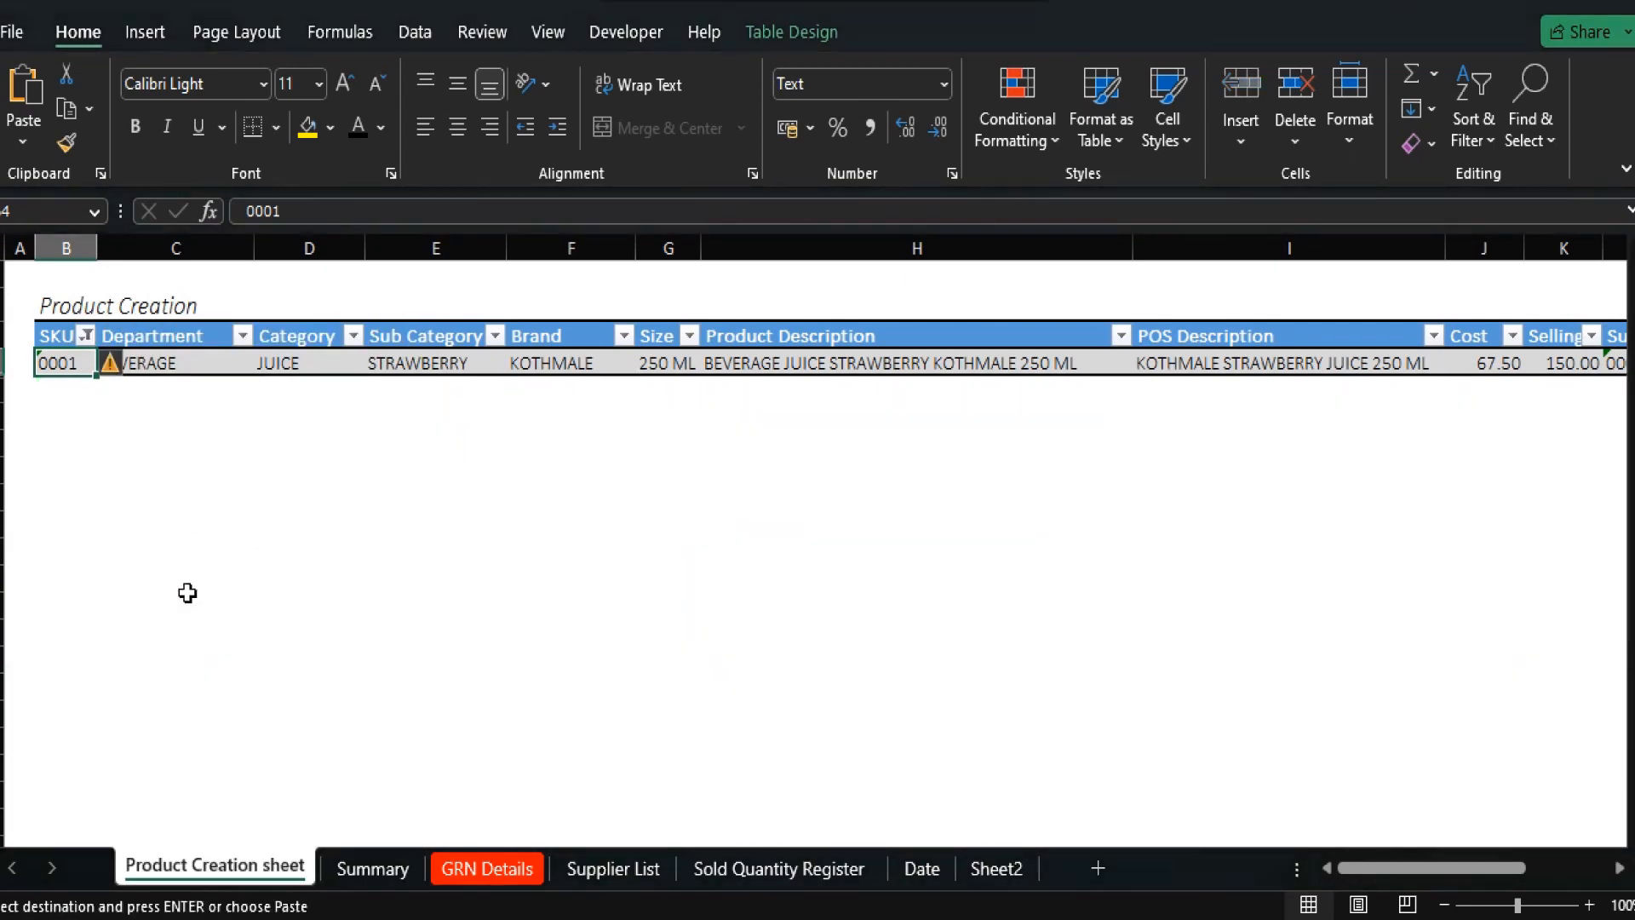
key(Right)
key(Right)
key(Right)
key(Right)
key(Right)
key(Right)
key(Right)
key(Right)
key(Right)
key(Right)
key(Right)
key(Right)
key(Right)
key(Right)
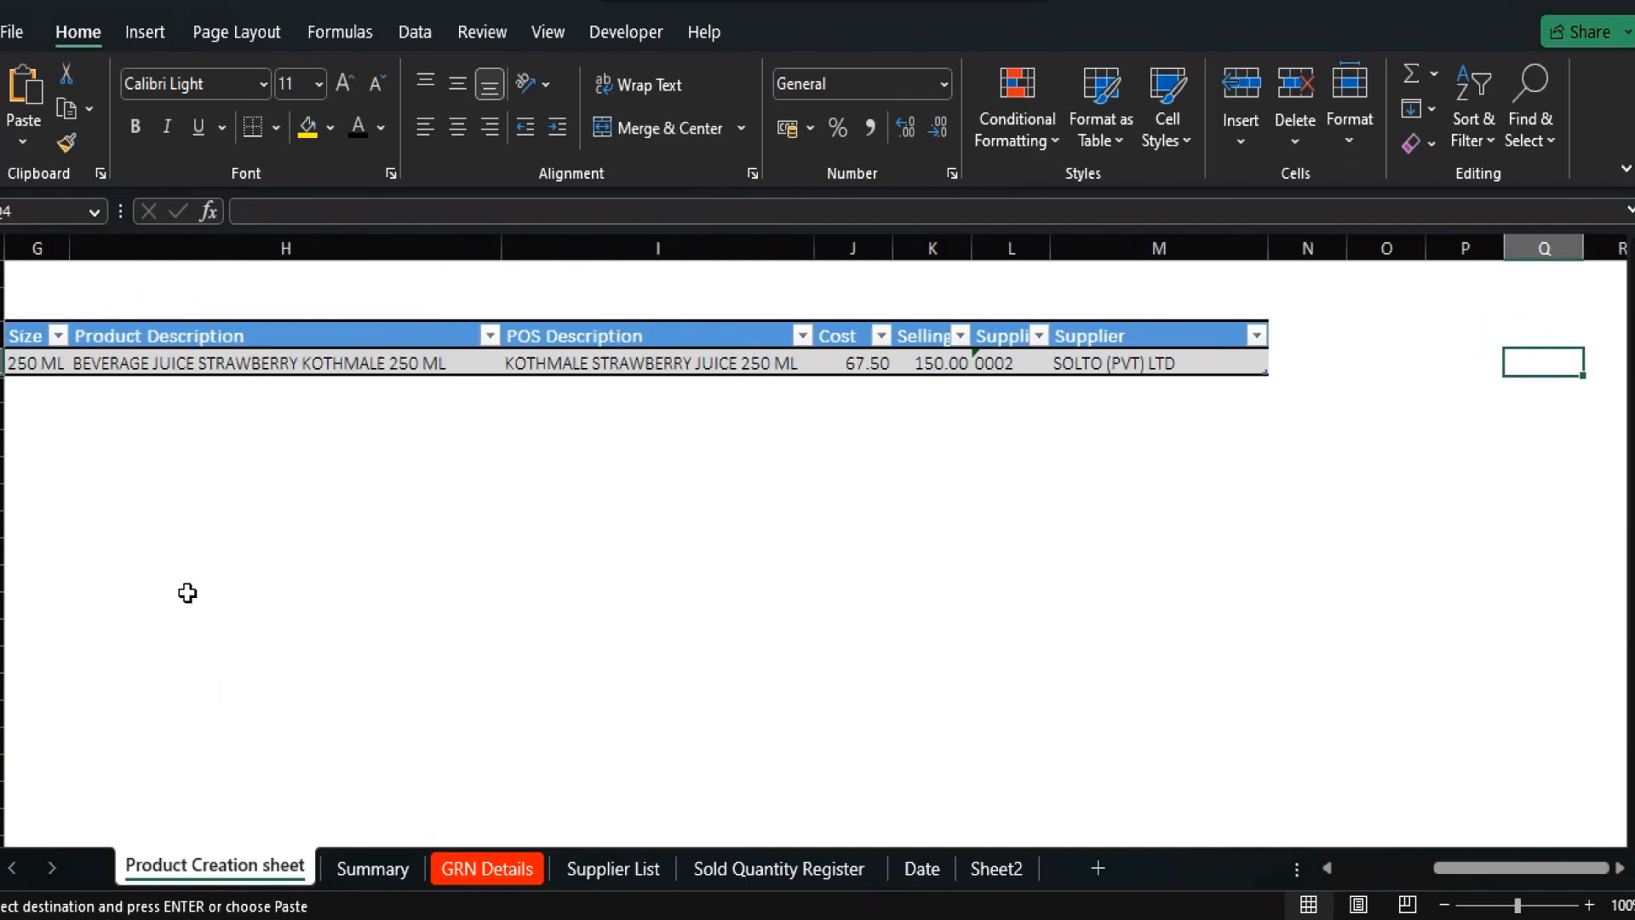
key(Left)
key(Left)
key(Left)
key(Left)
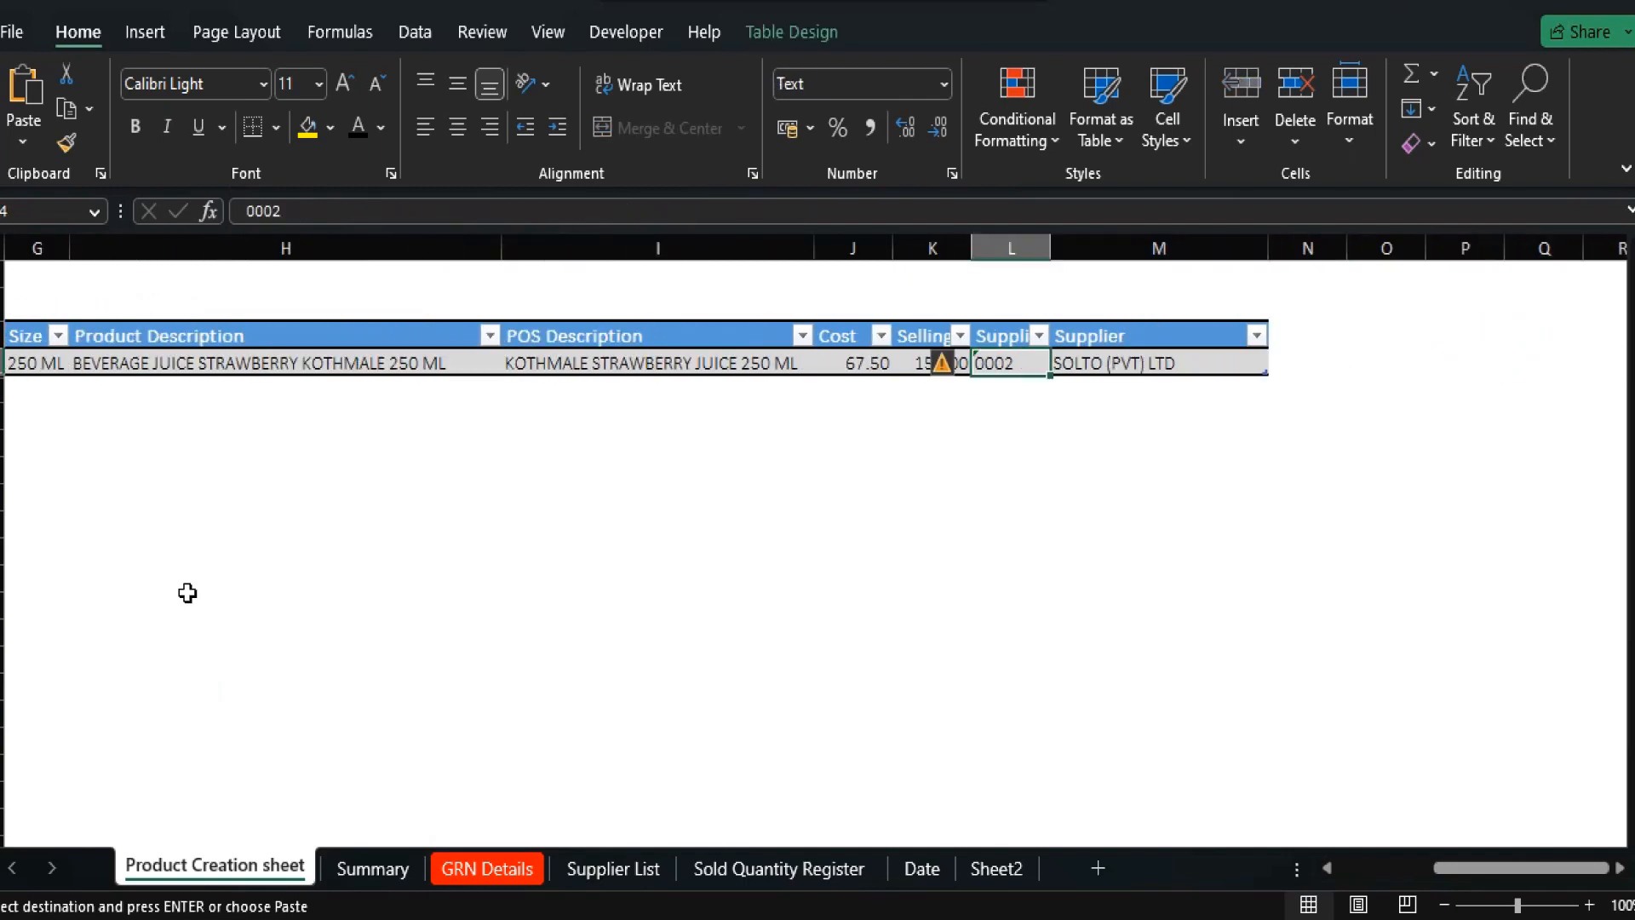
key(Left)
key(Left)
key(Left)
key(Left)
key(Left)
key(Left)
key(Left)
key(Left)
key(Left)
key(Left)
key(Left)
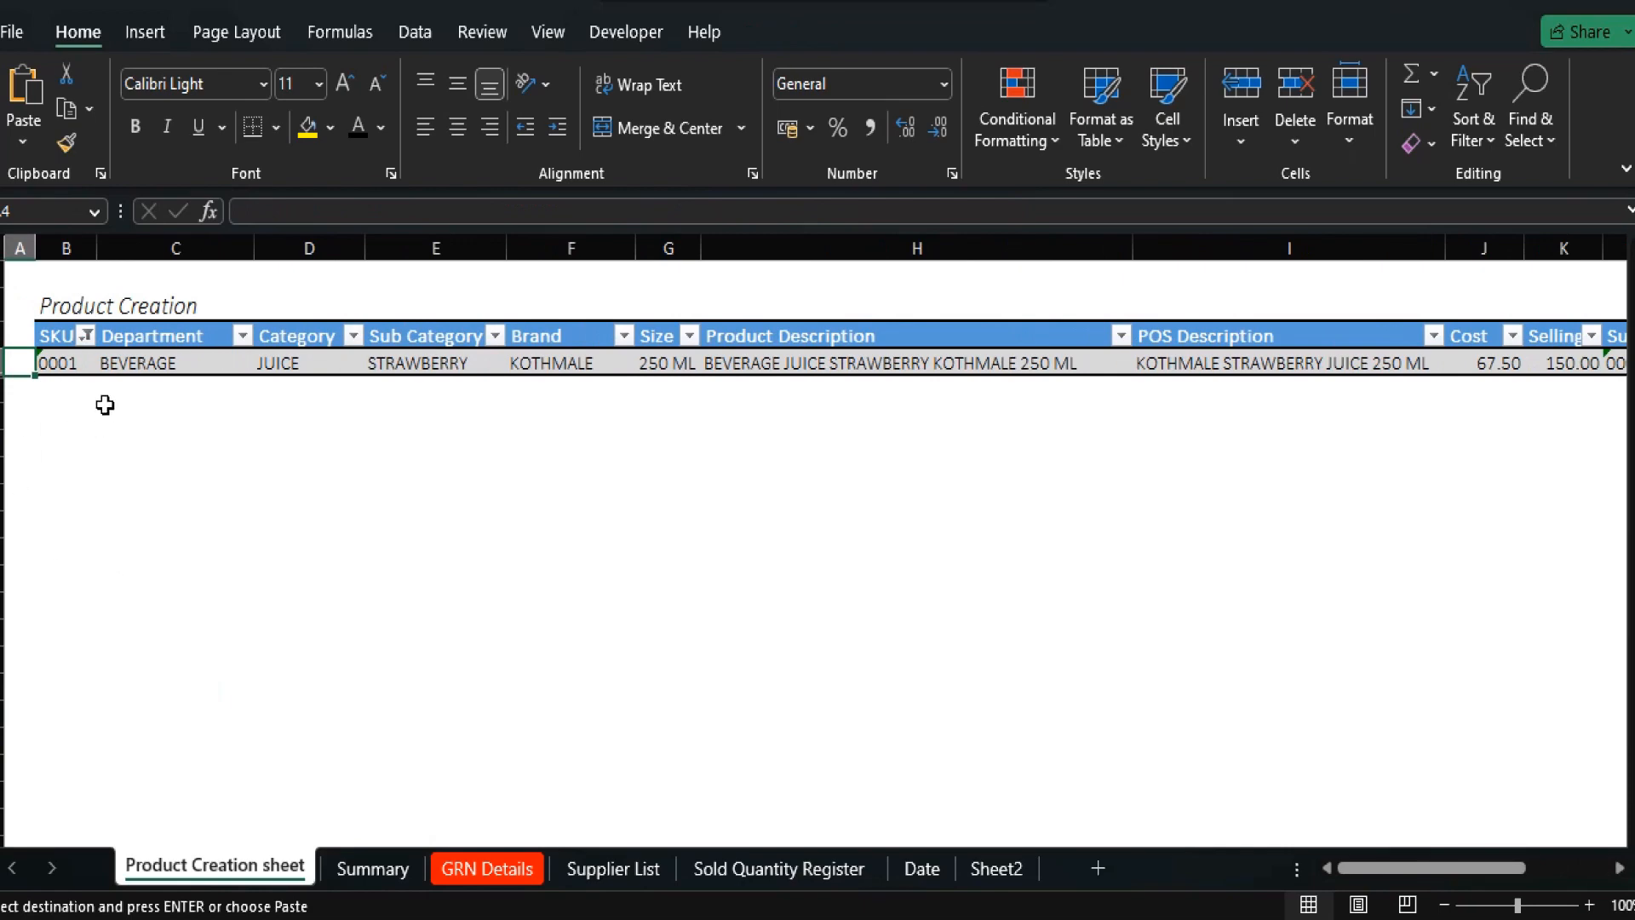
Clear the SKU filter to show all products and return to GRN Details.
click(85, 335)
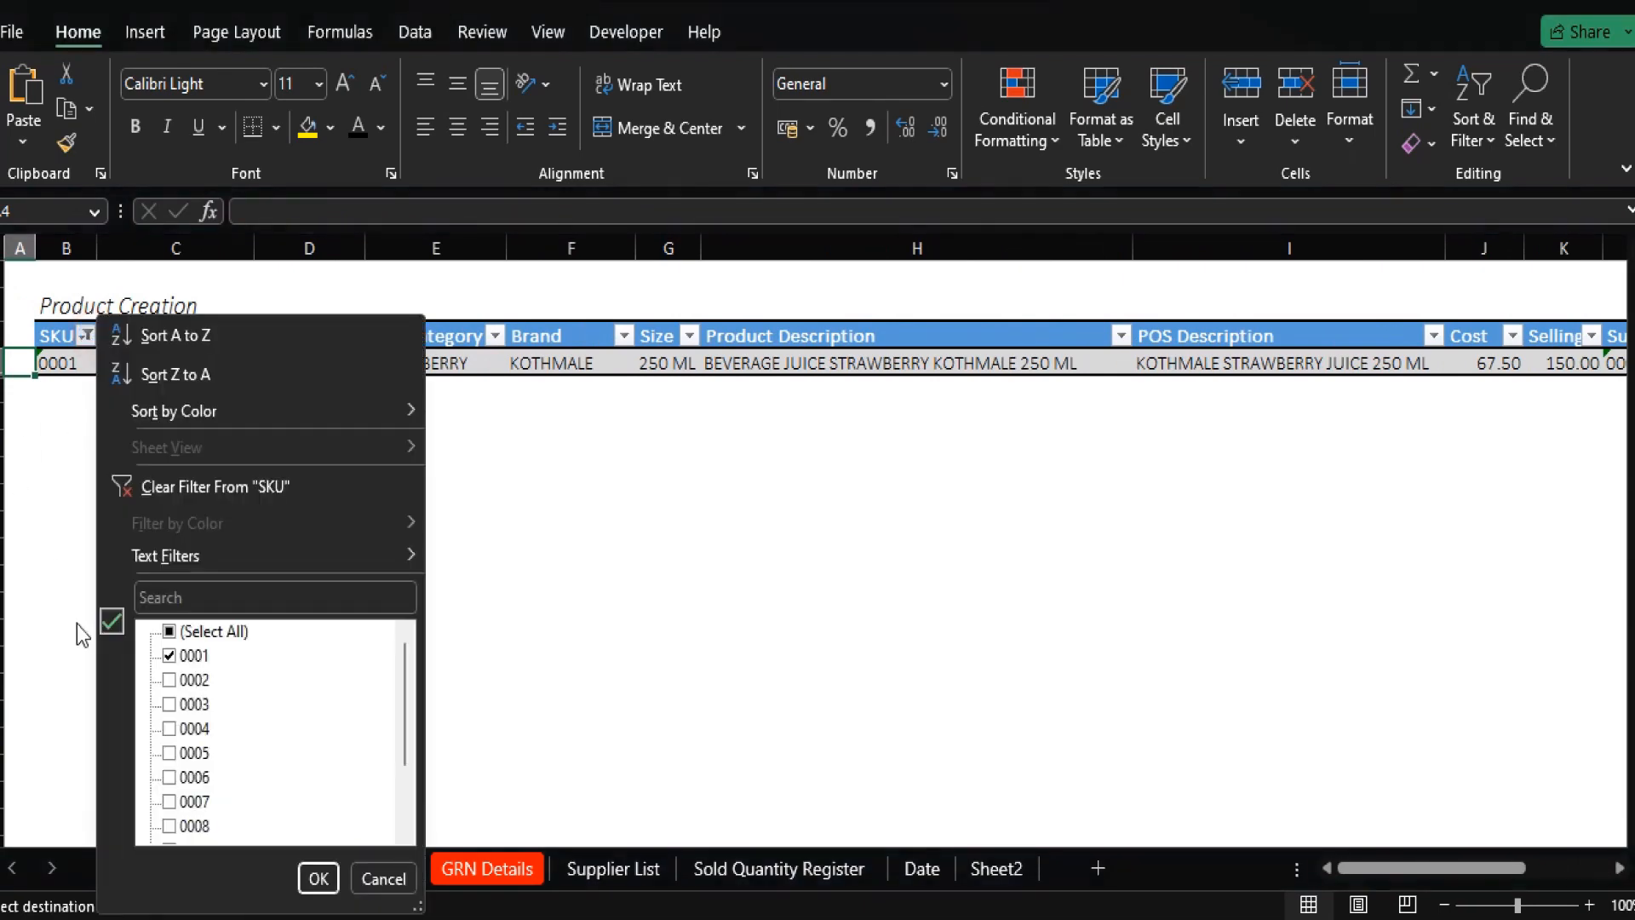
click(172, 635)
click(324, 884)
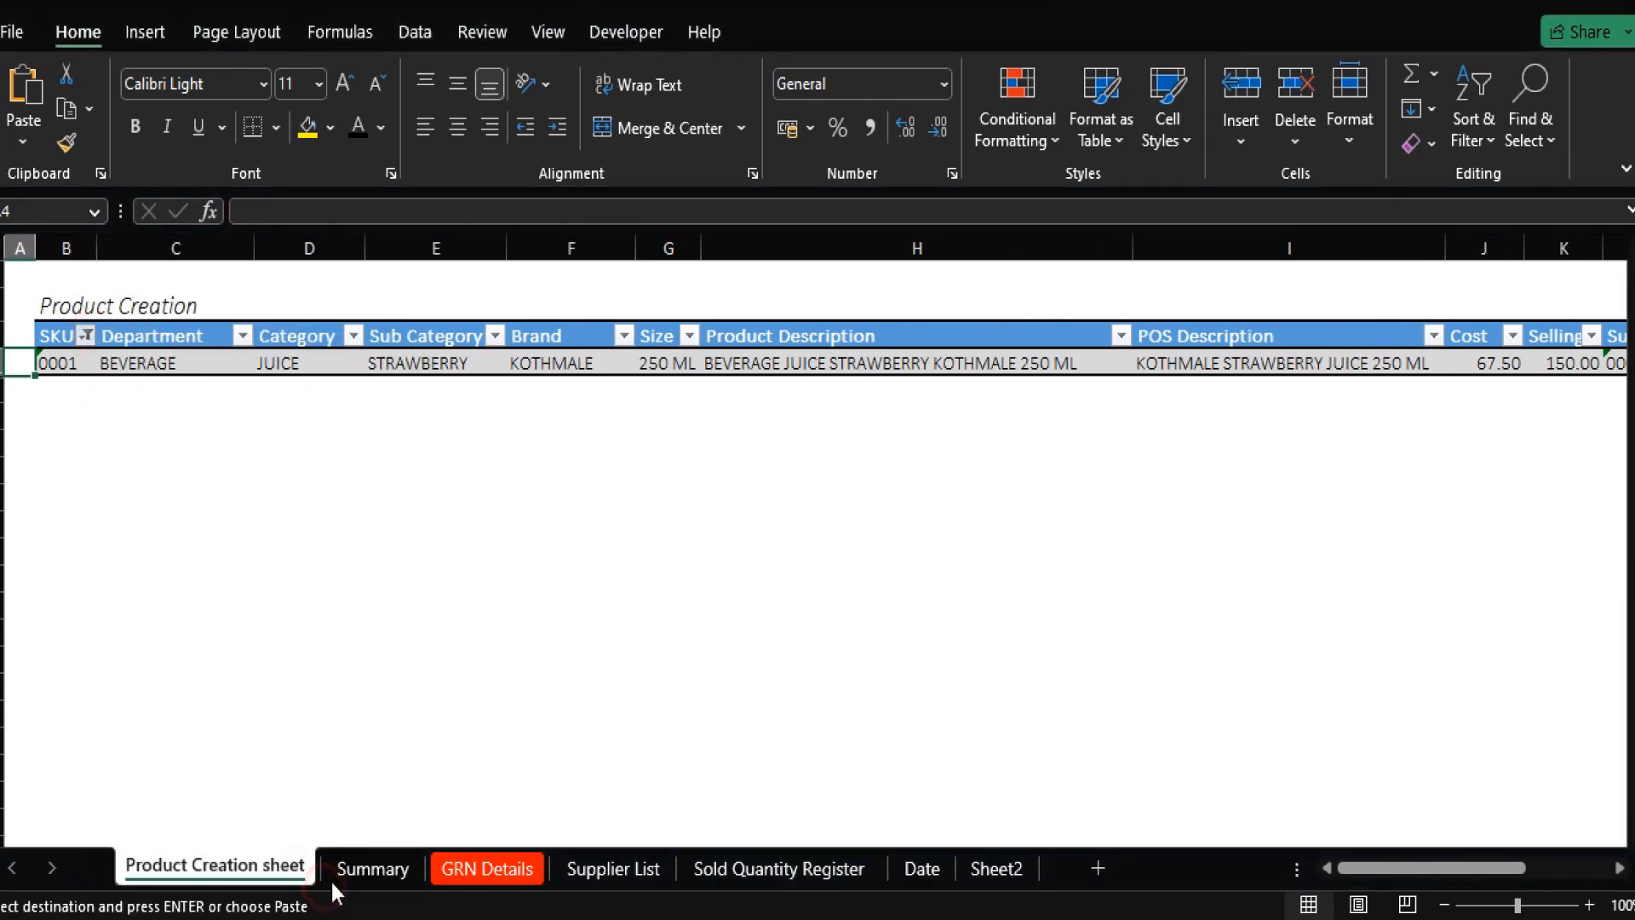
click(498, 865)
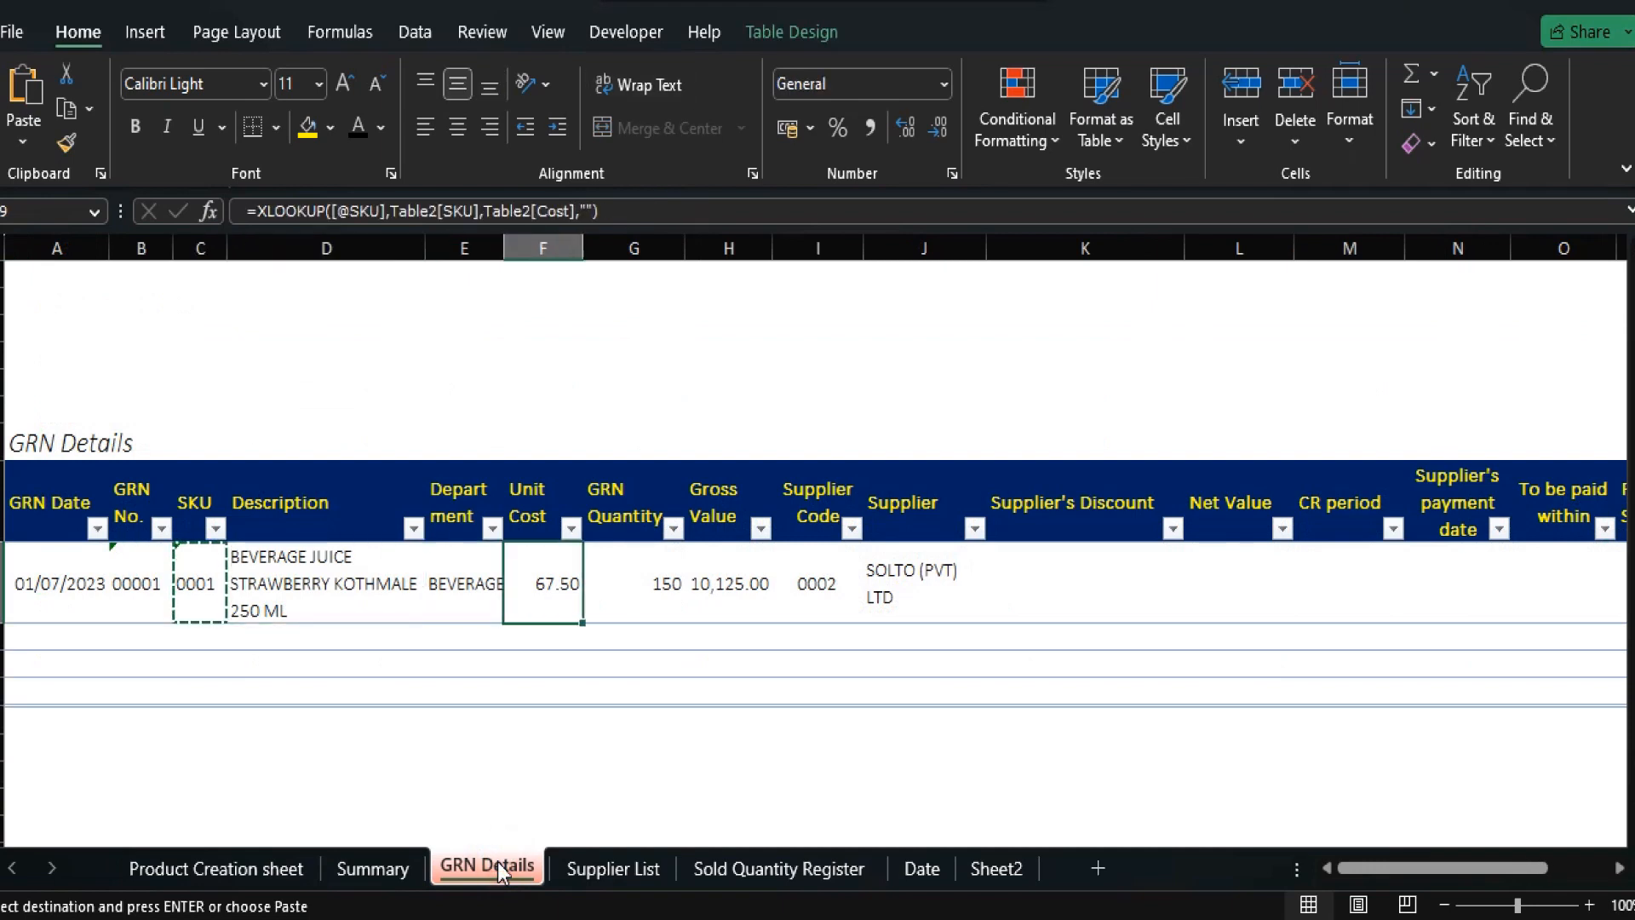
Narrow the Supplier's Discount column and enter an XLOOKUP of Table5[Supplier's Discount] by supplier code, giving 4%.
key(Right)
key(Right)
key(Right)
key(Right)
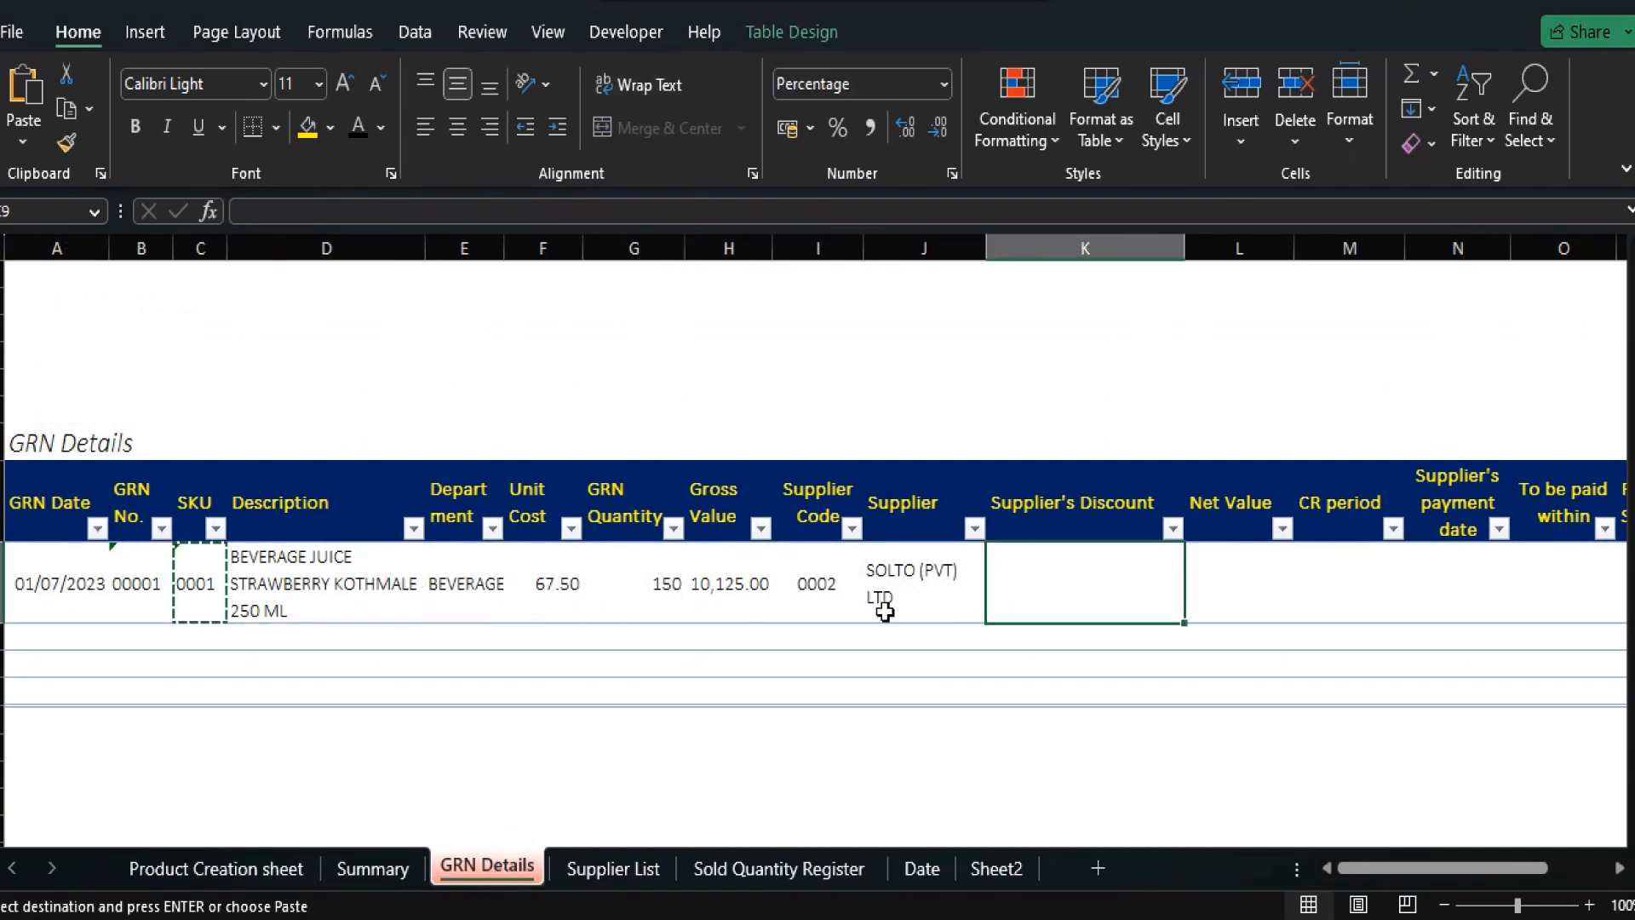
drag(1191, 247, 1090, 248)
text(=xlookup)
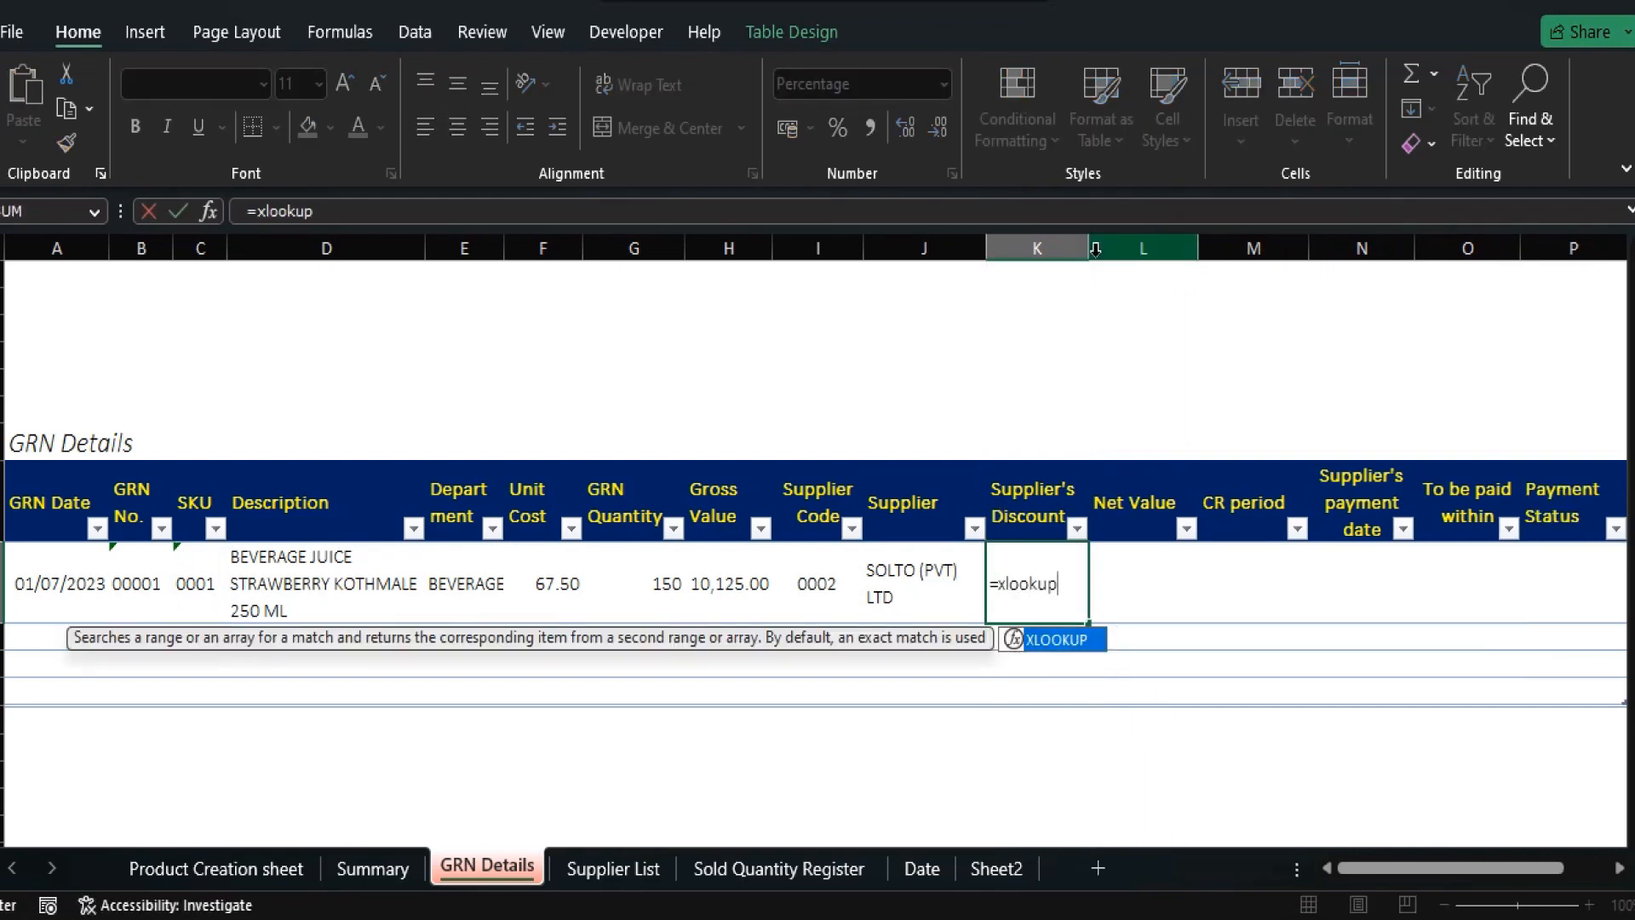
text(()
key(Left)
key(Left)
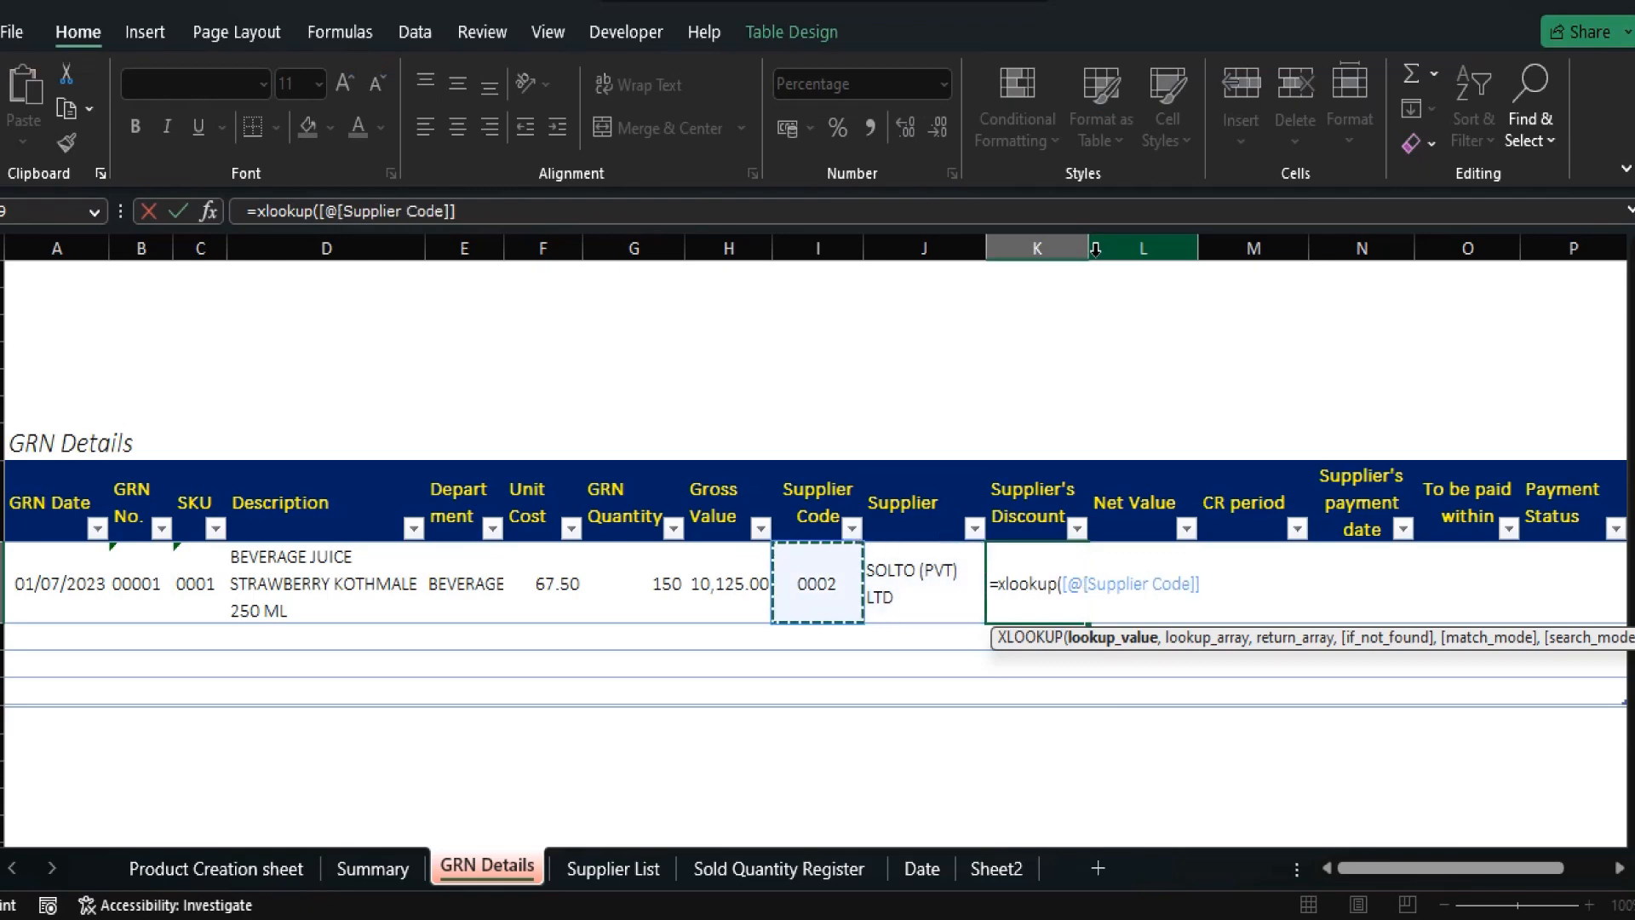
text(,)
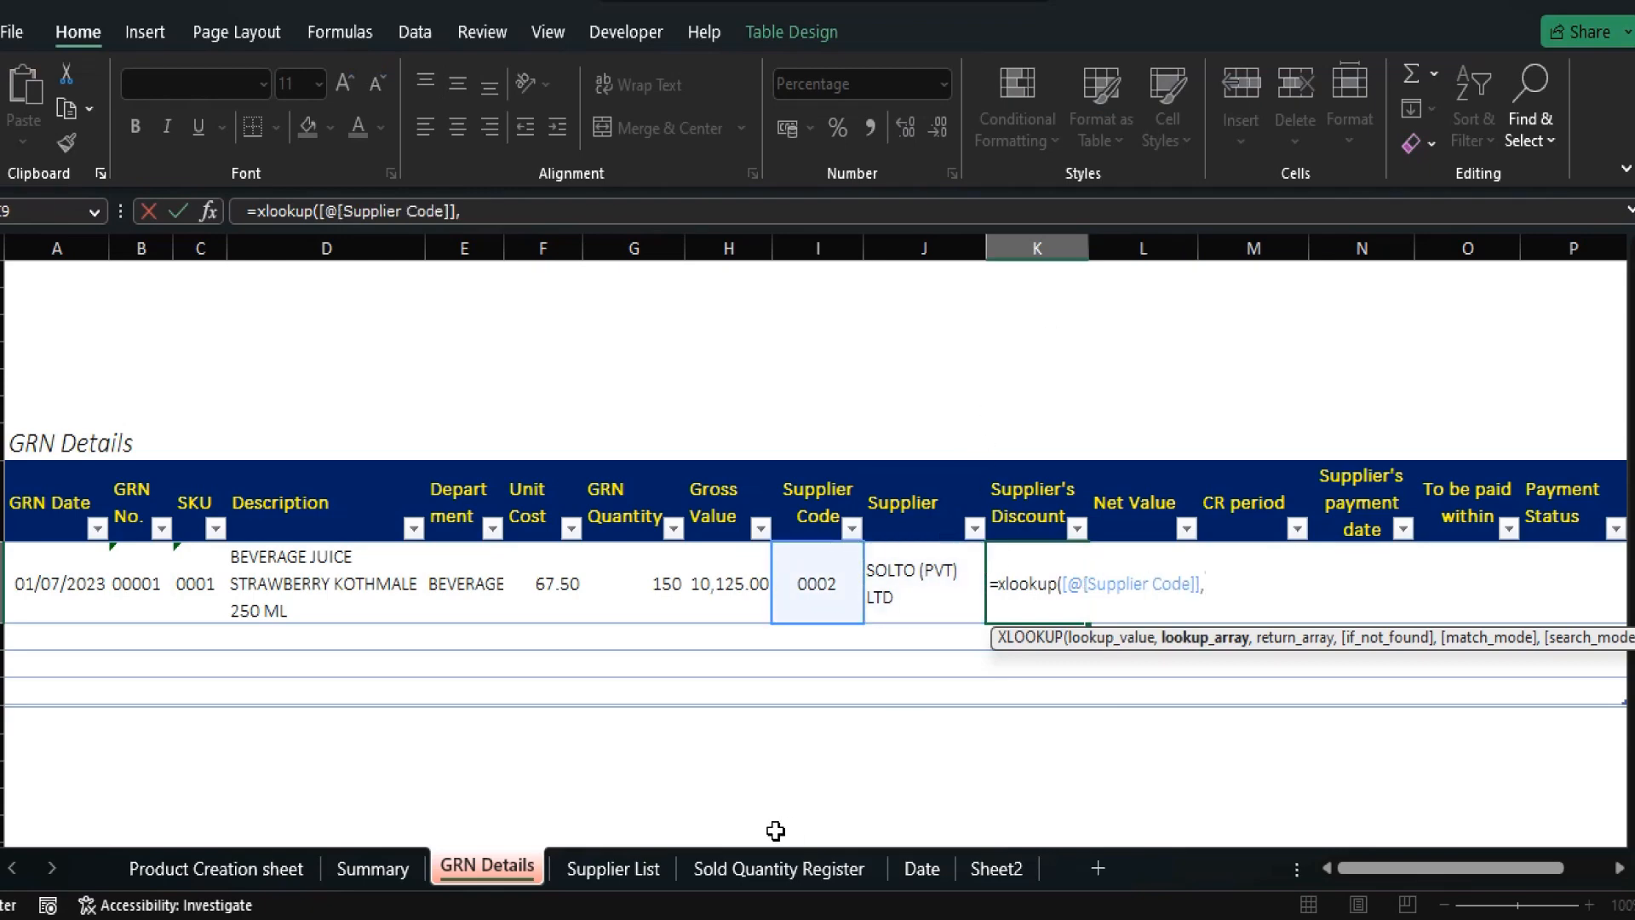
click(626, 868)
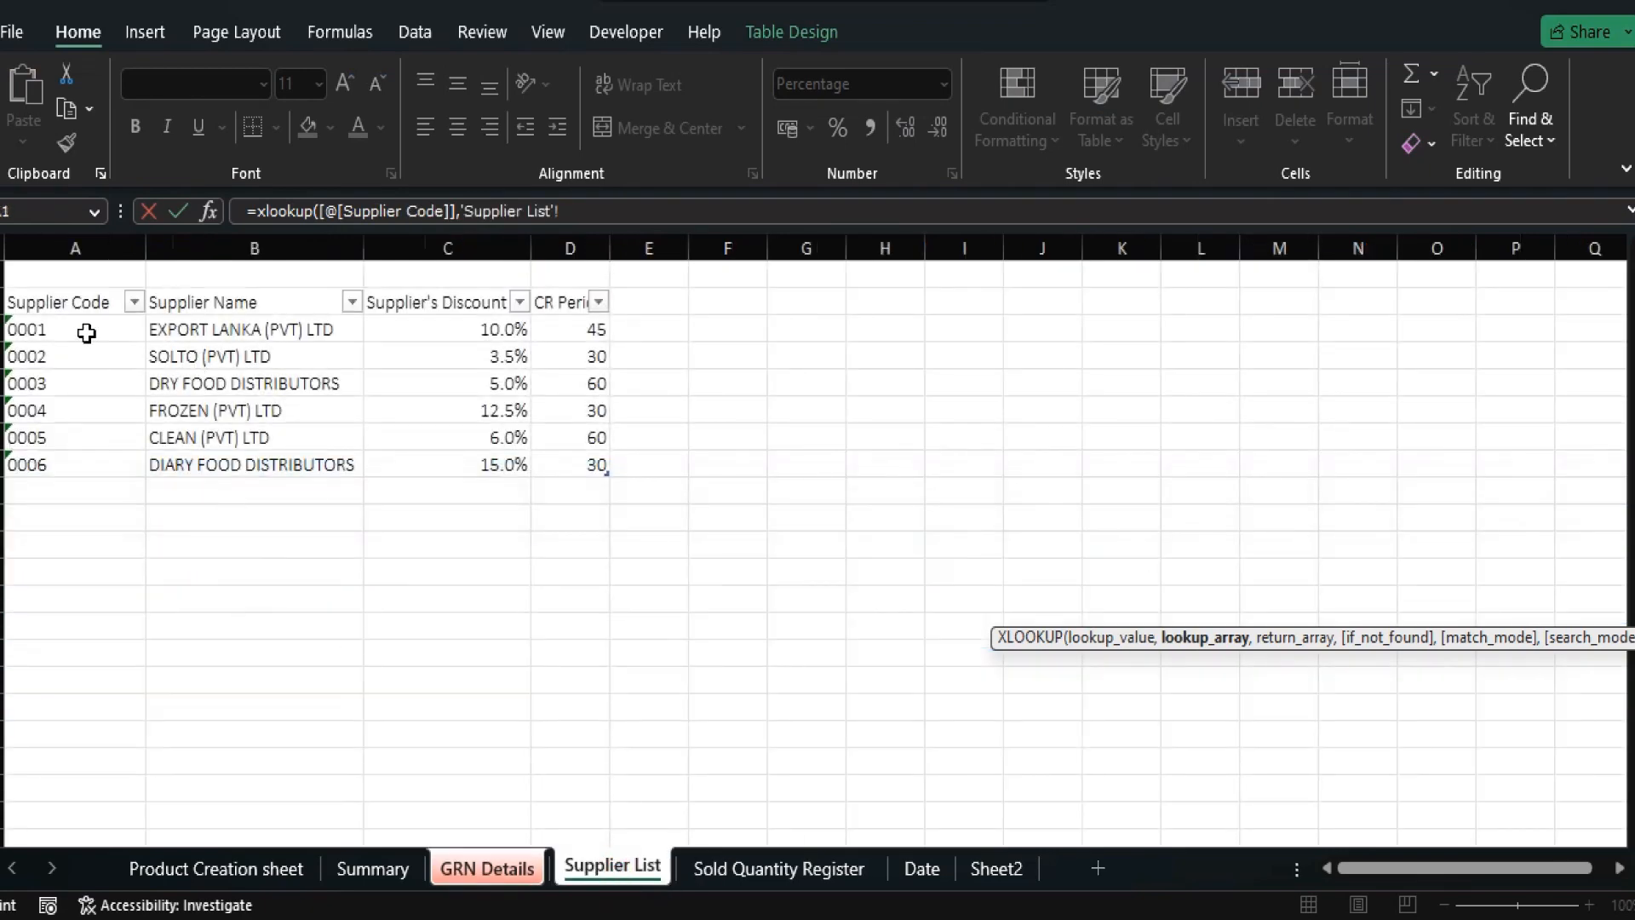
click(72, 286)
text(,)
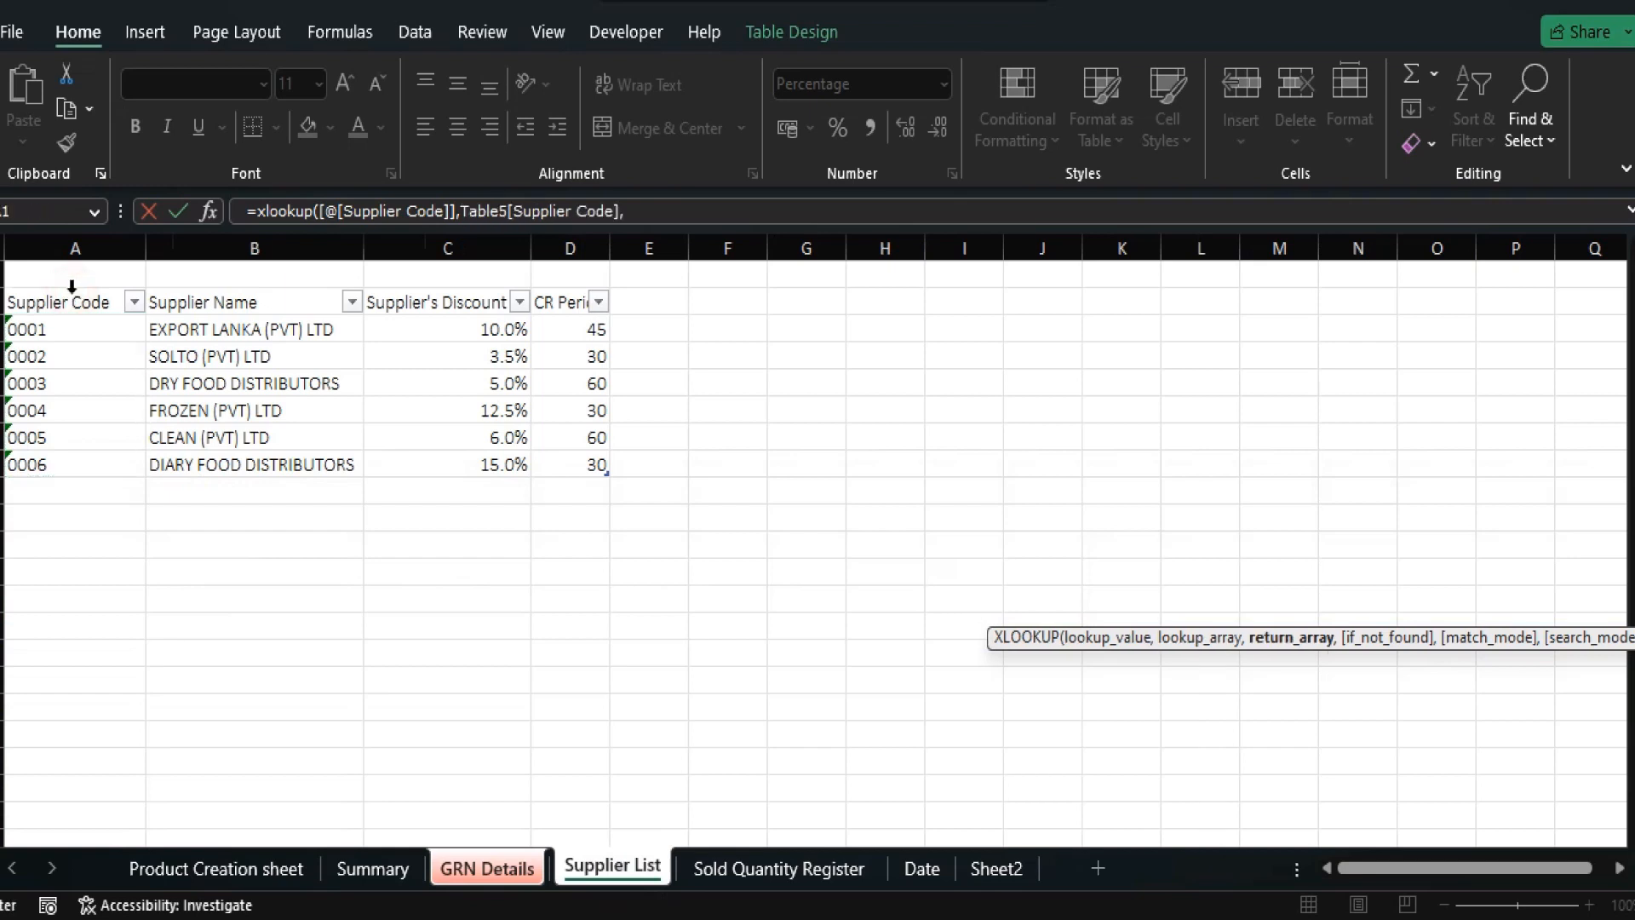
click(460, 286)
text(,)
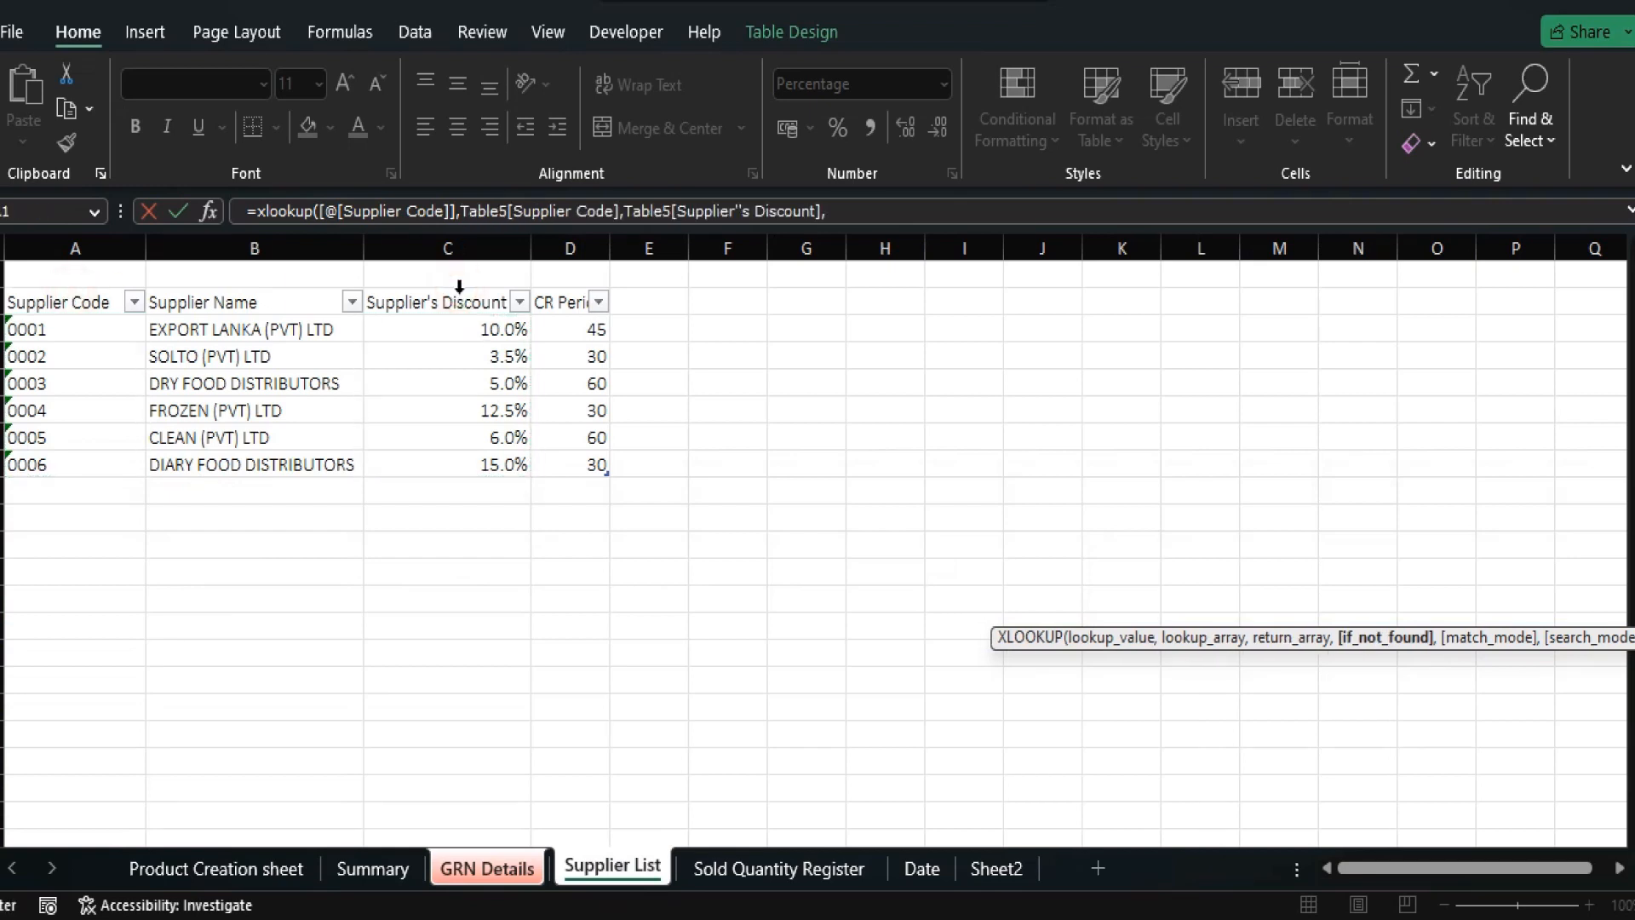
key(Return)
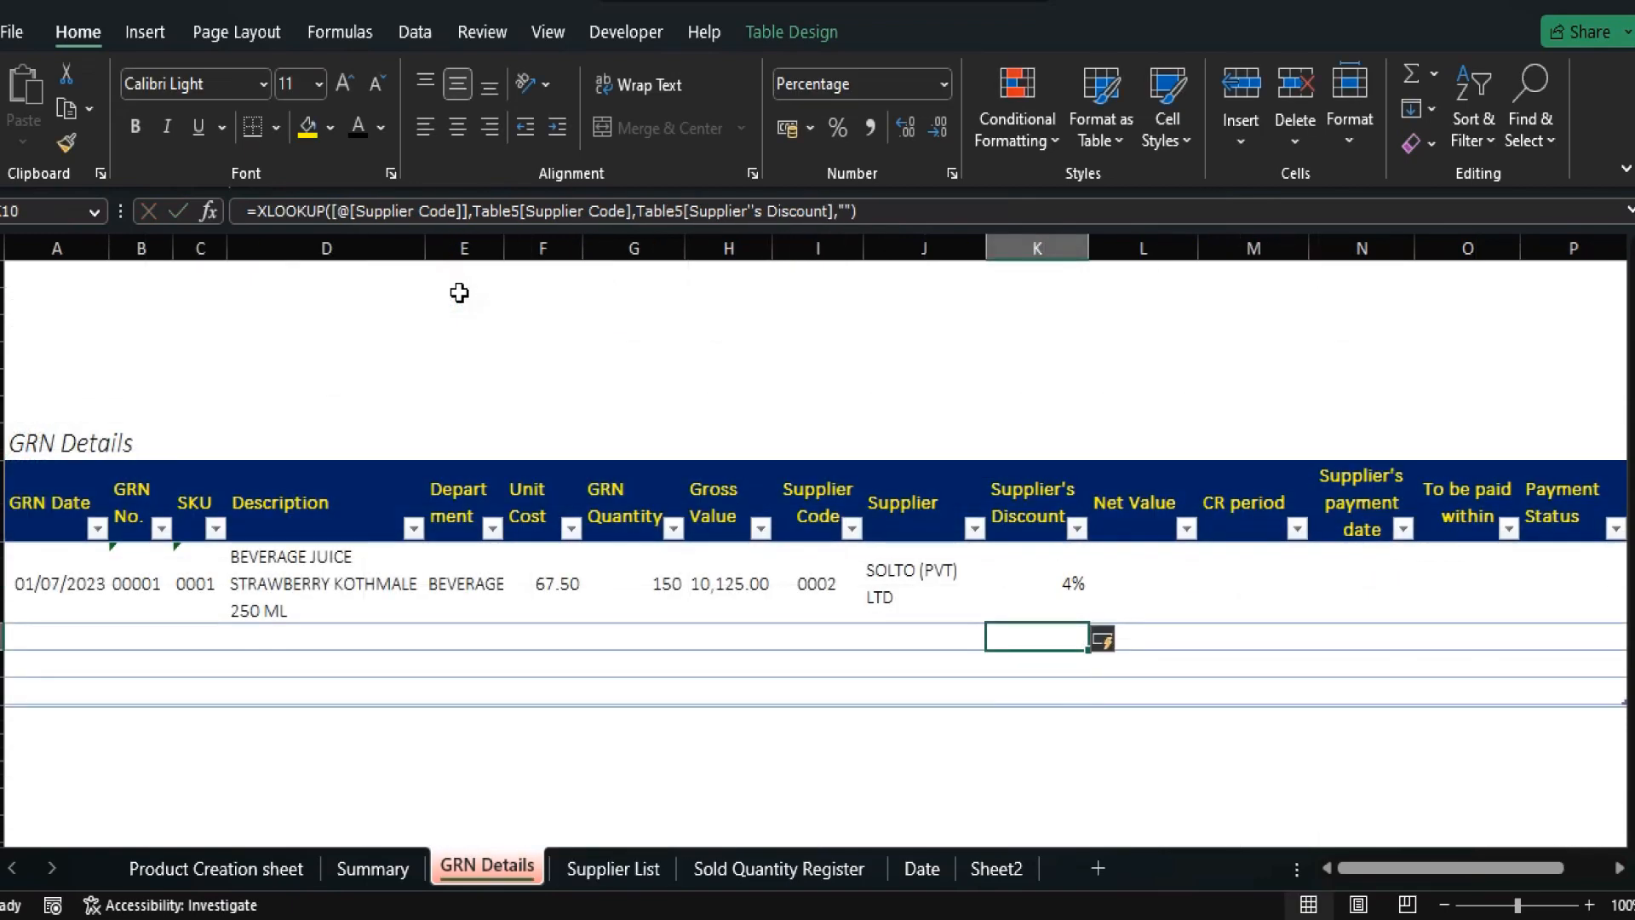
Centre the 4% discount value and move to the empty Net Value cell.
click(456, 129)
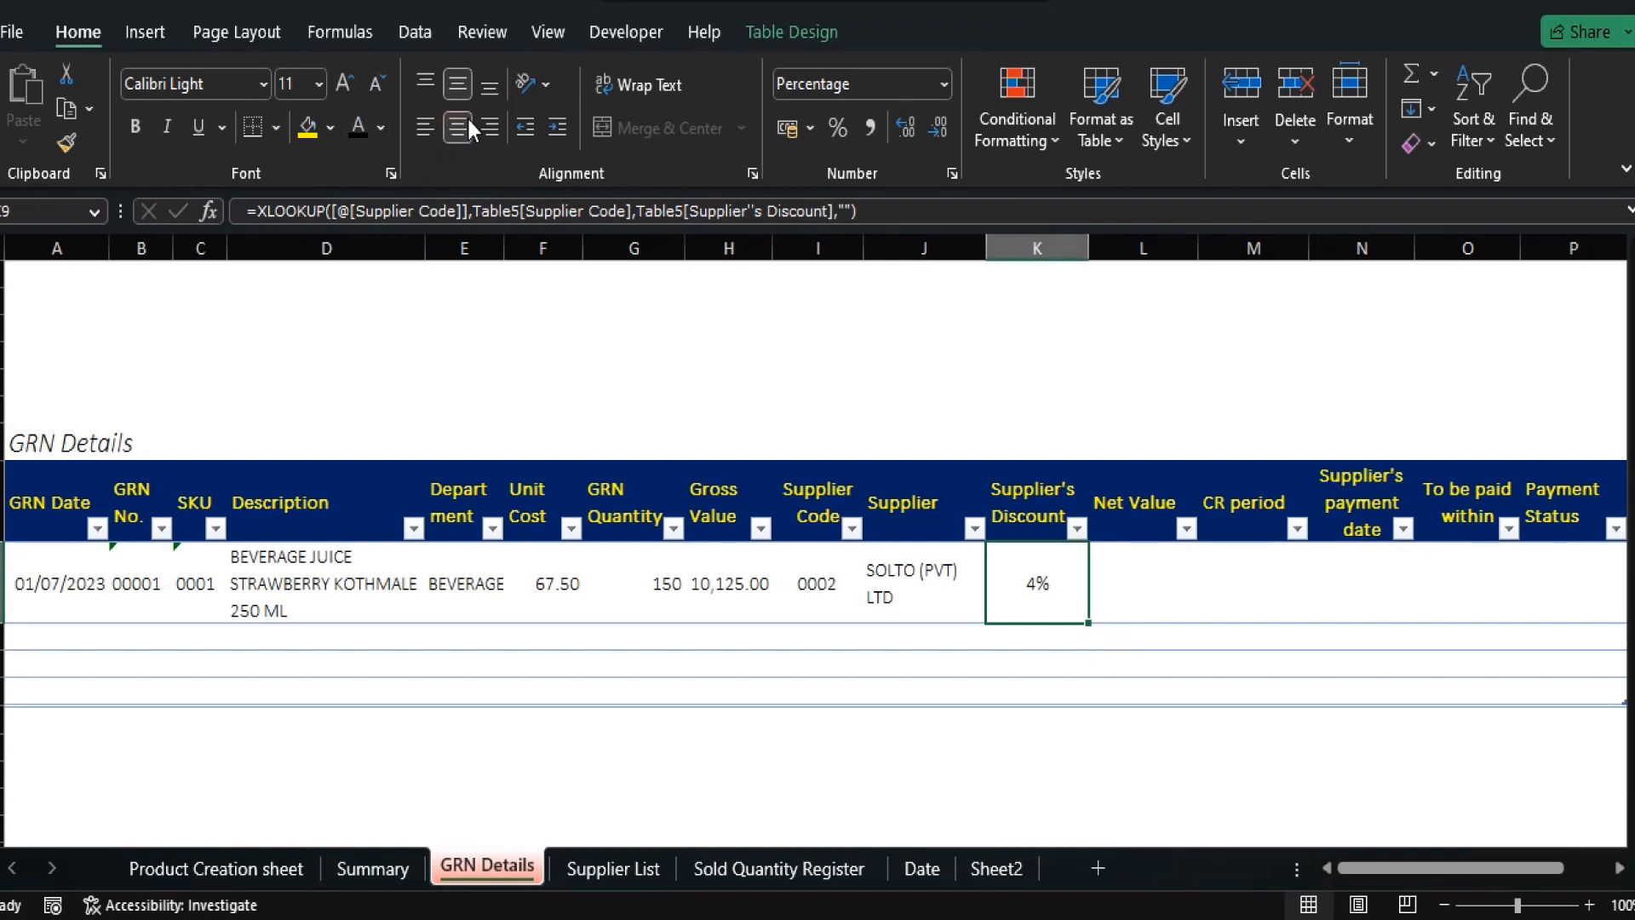
key(Left)
key(Left)
key(Left)
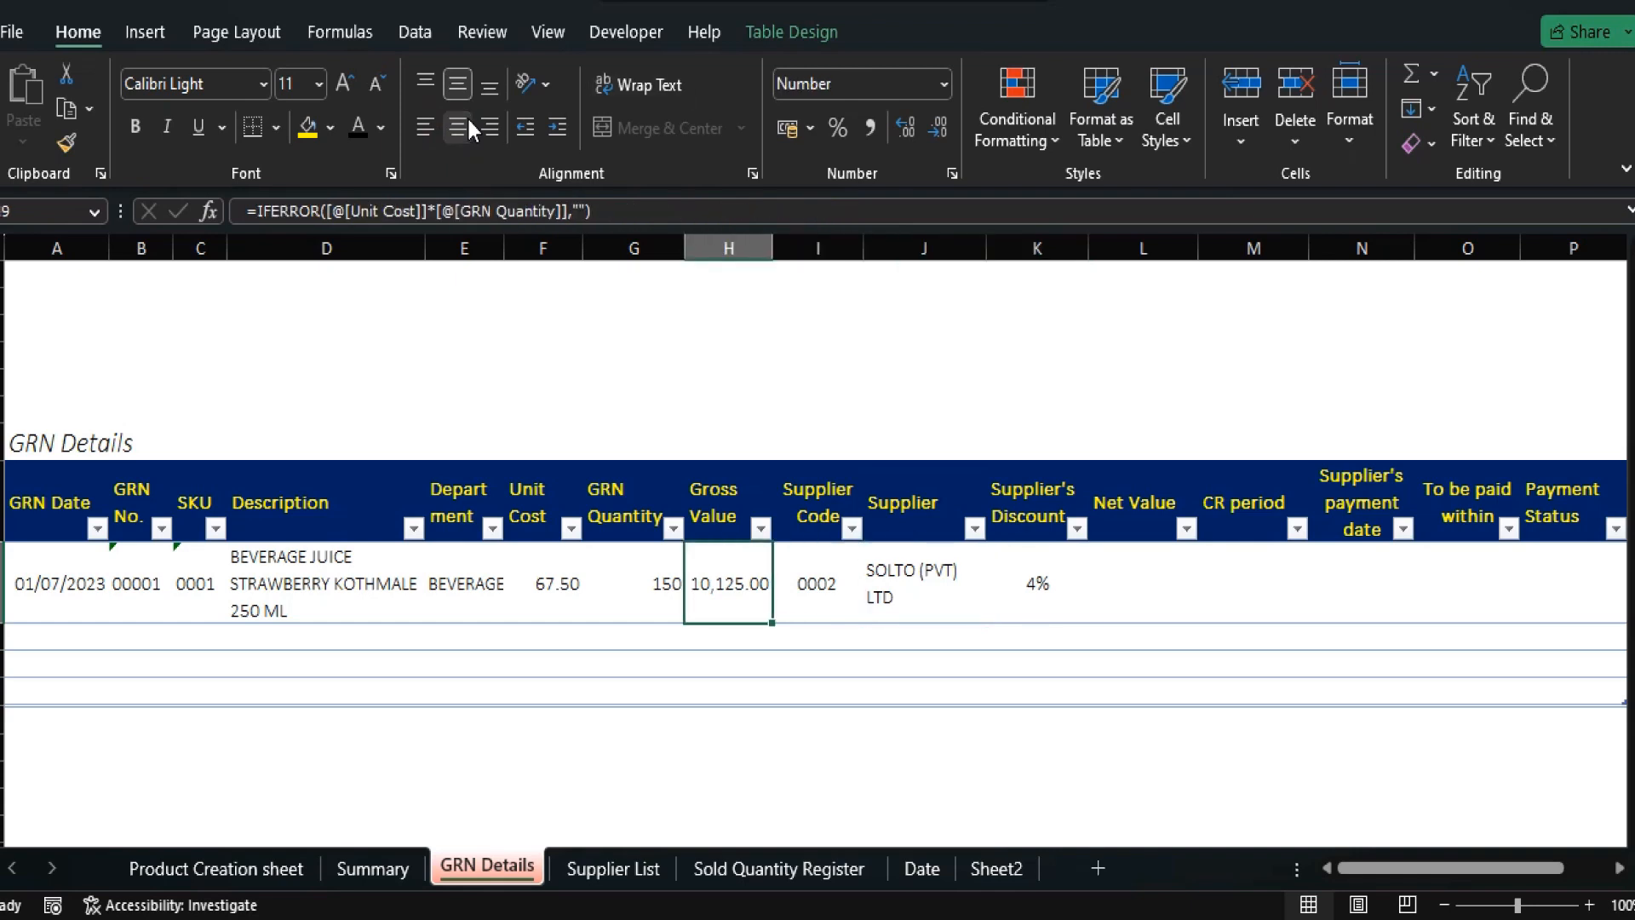
key(Right)
key(Right)
key(Right)
key(Right)
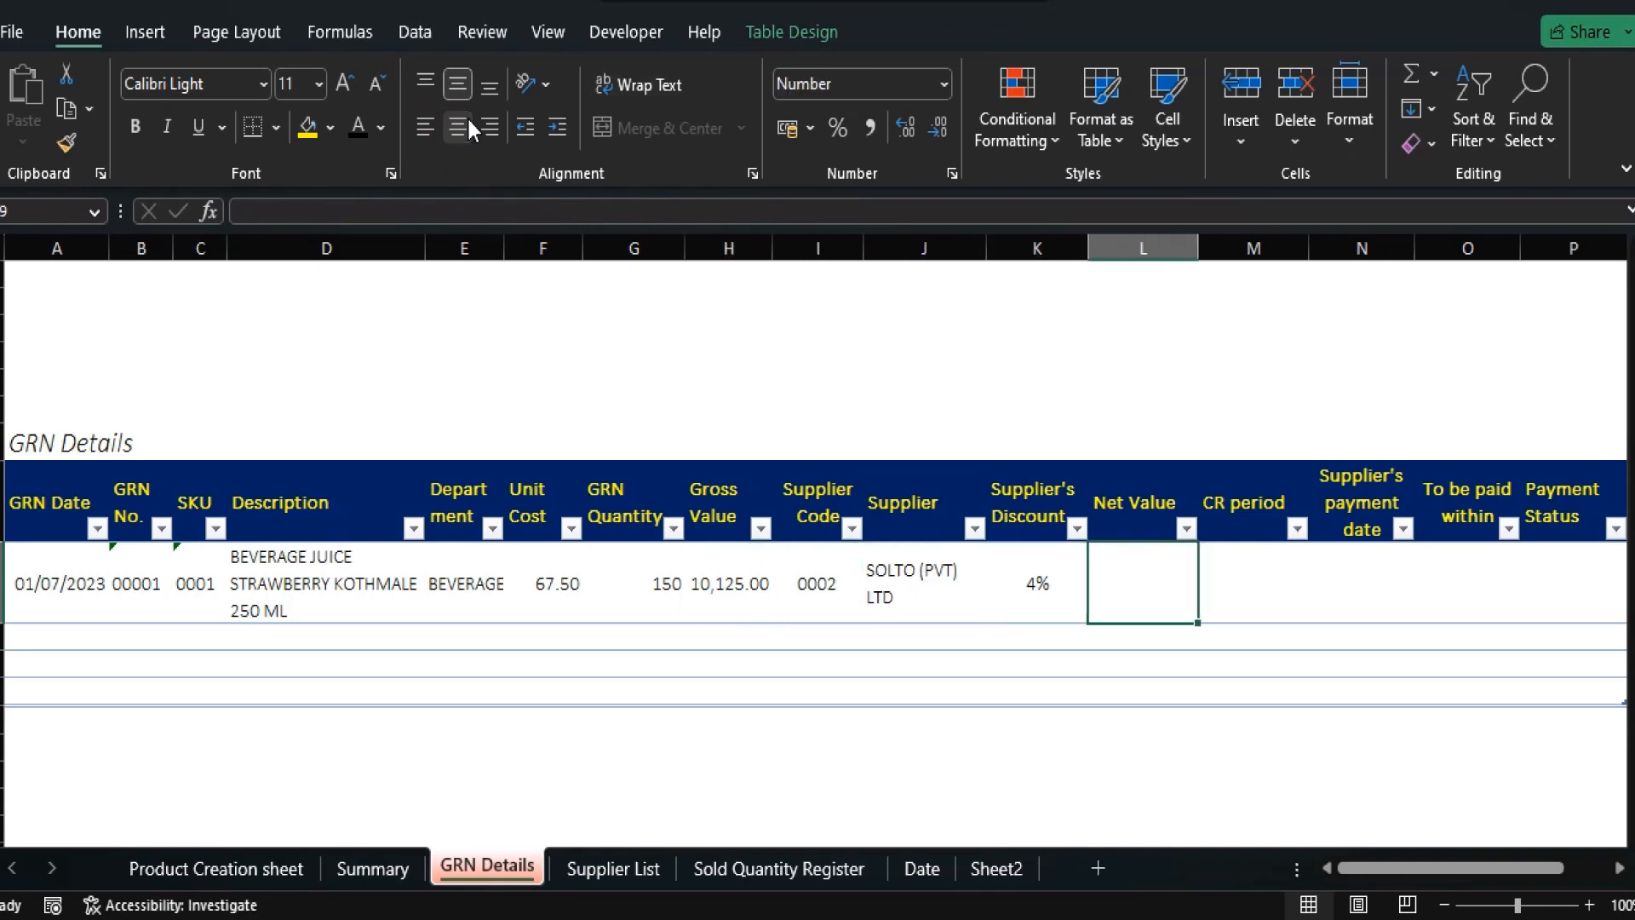
Enter =[@[Gross Value]]*(100%-[@[Supplier's Discount]]) in L9, giving 9,770.63.
text(=)
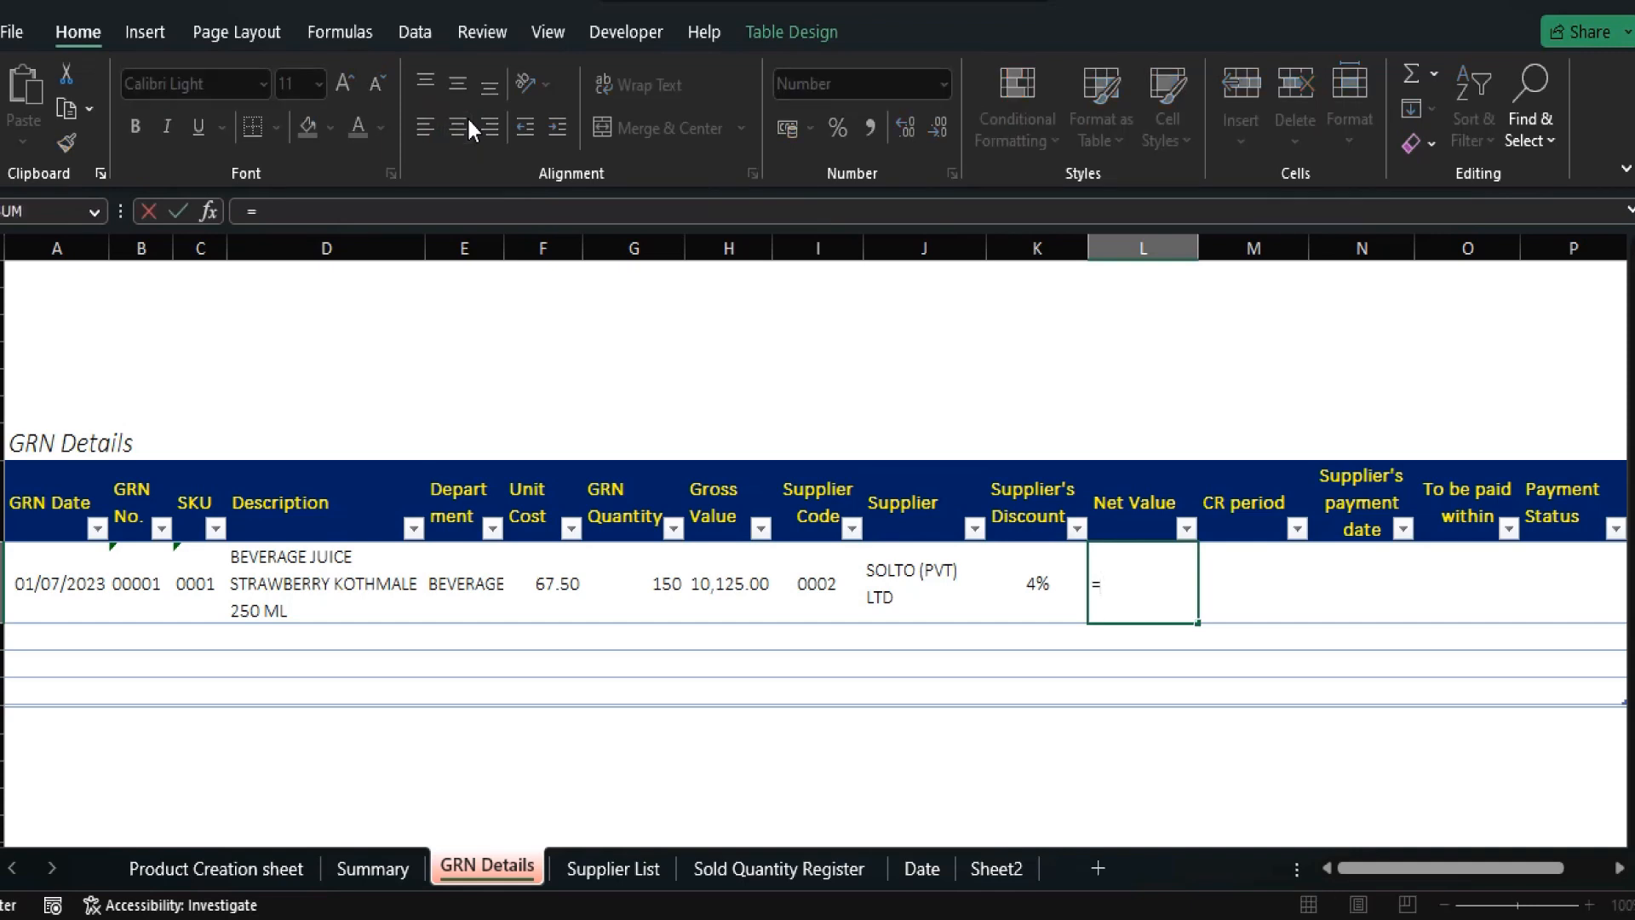
key(Left)
key(Left)
key(Left)
key(Left)
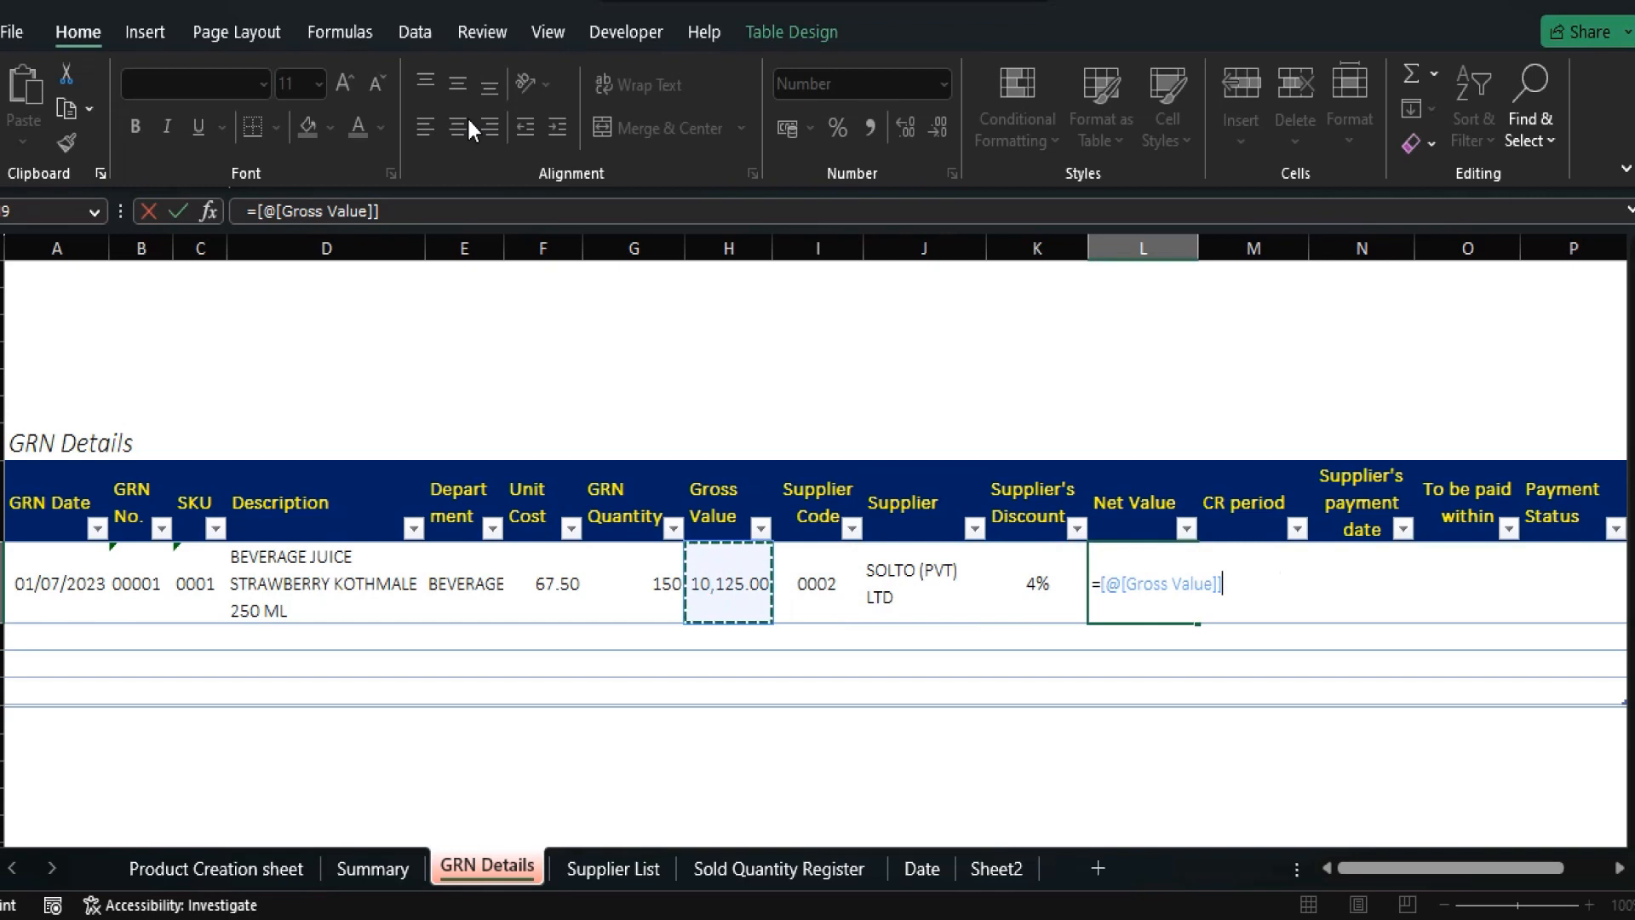
text(*)
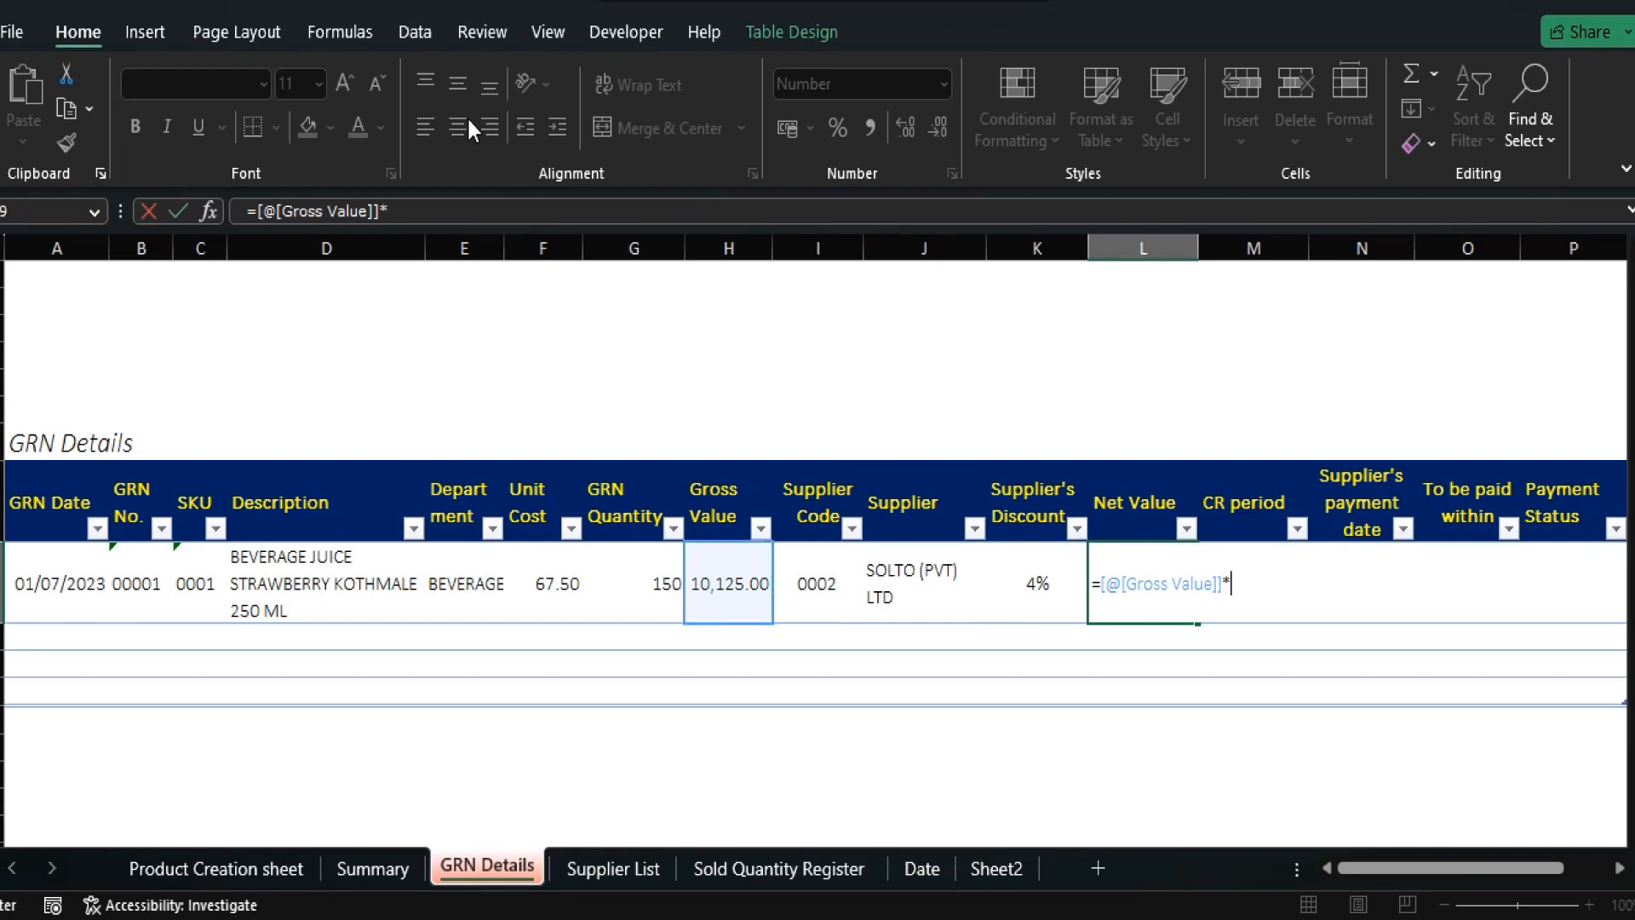
text((100%-)
key(Left)
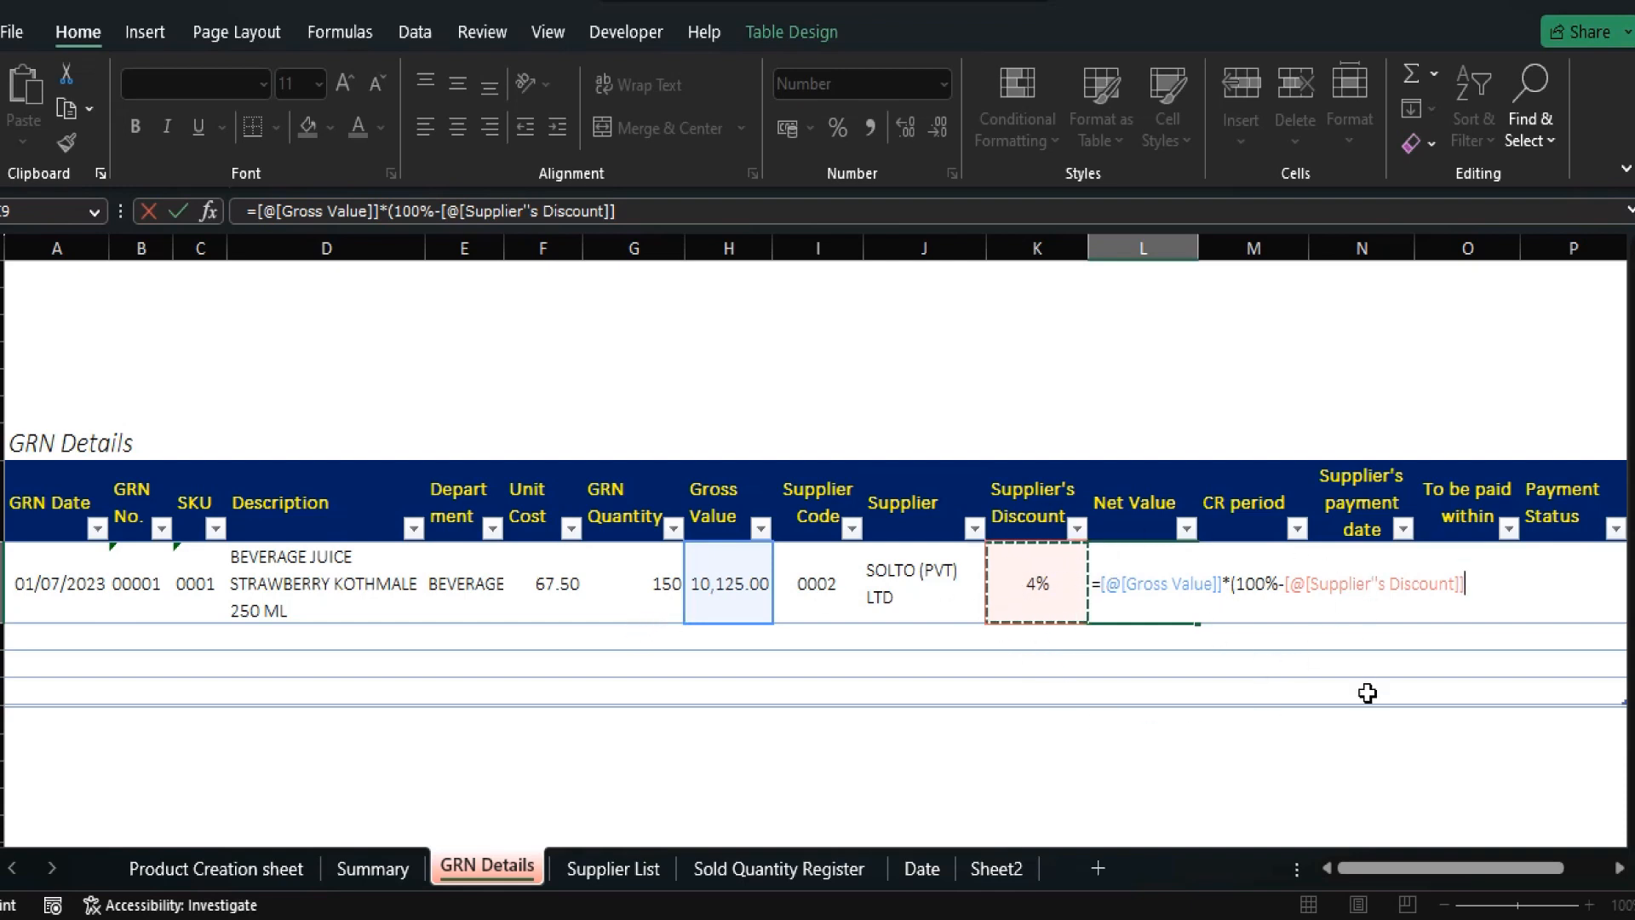
text())
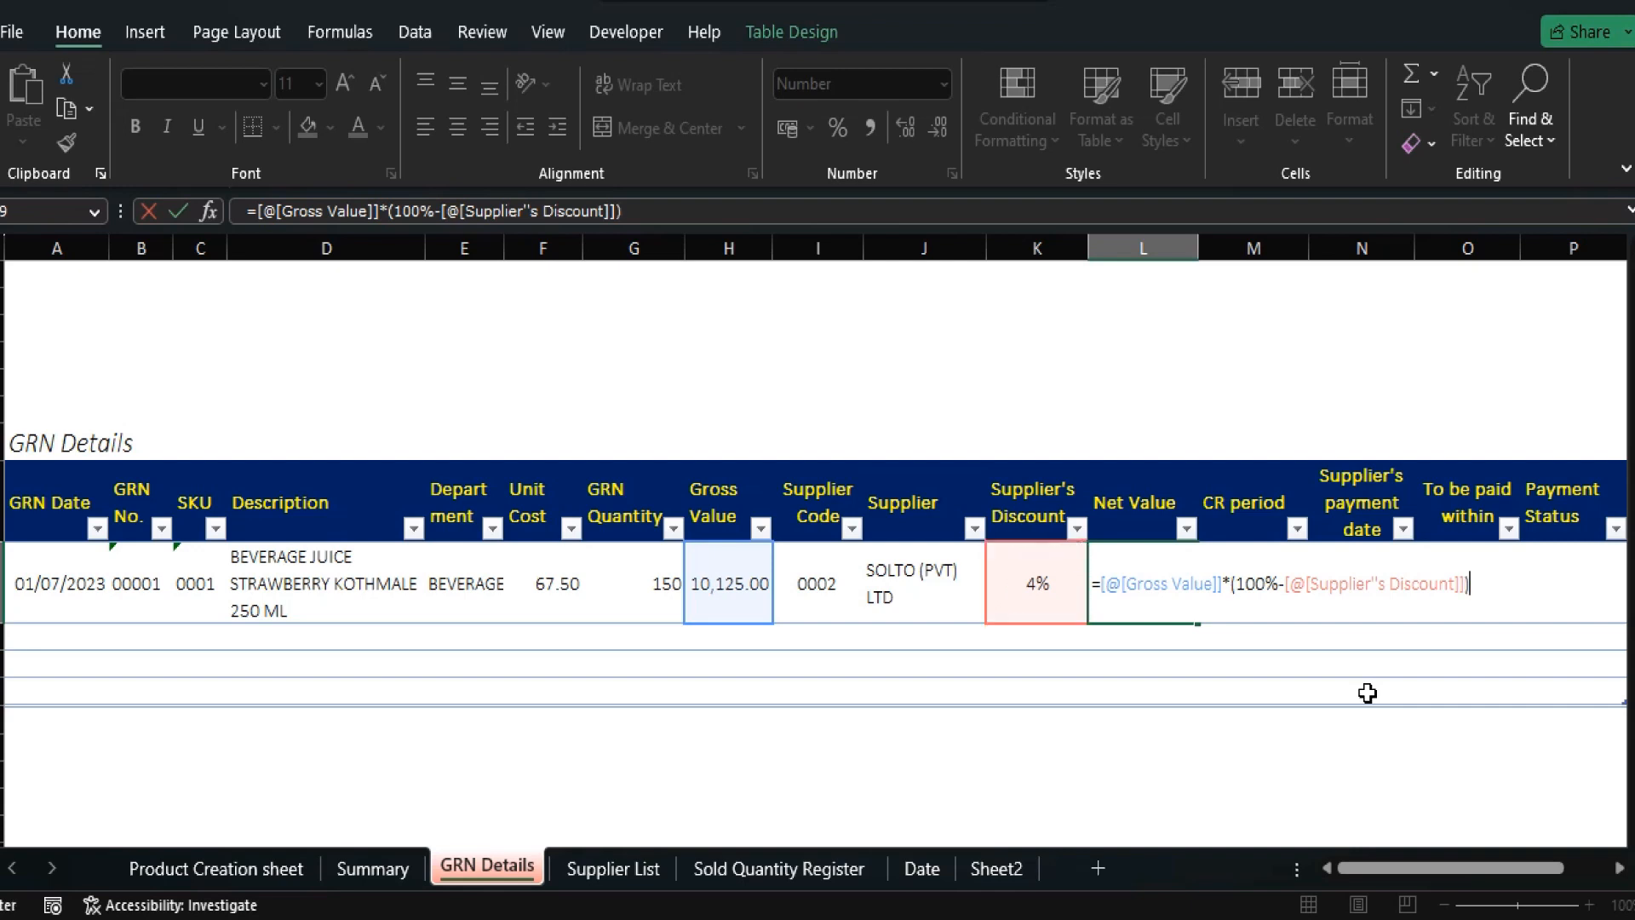
key(Return)
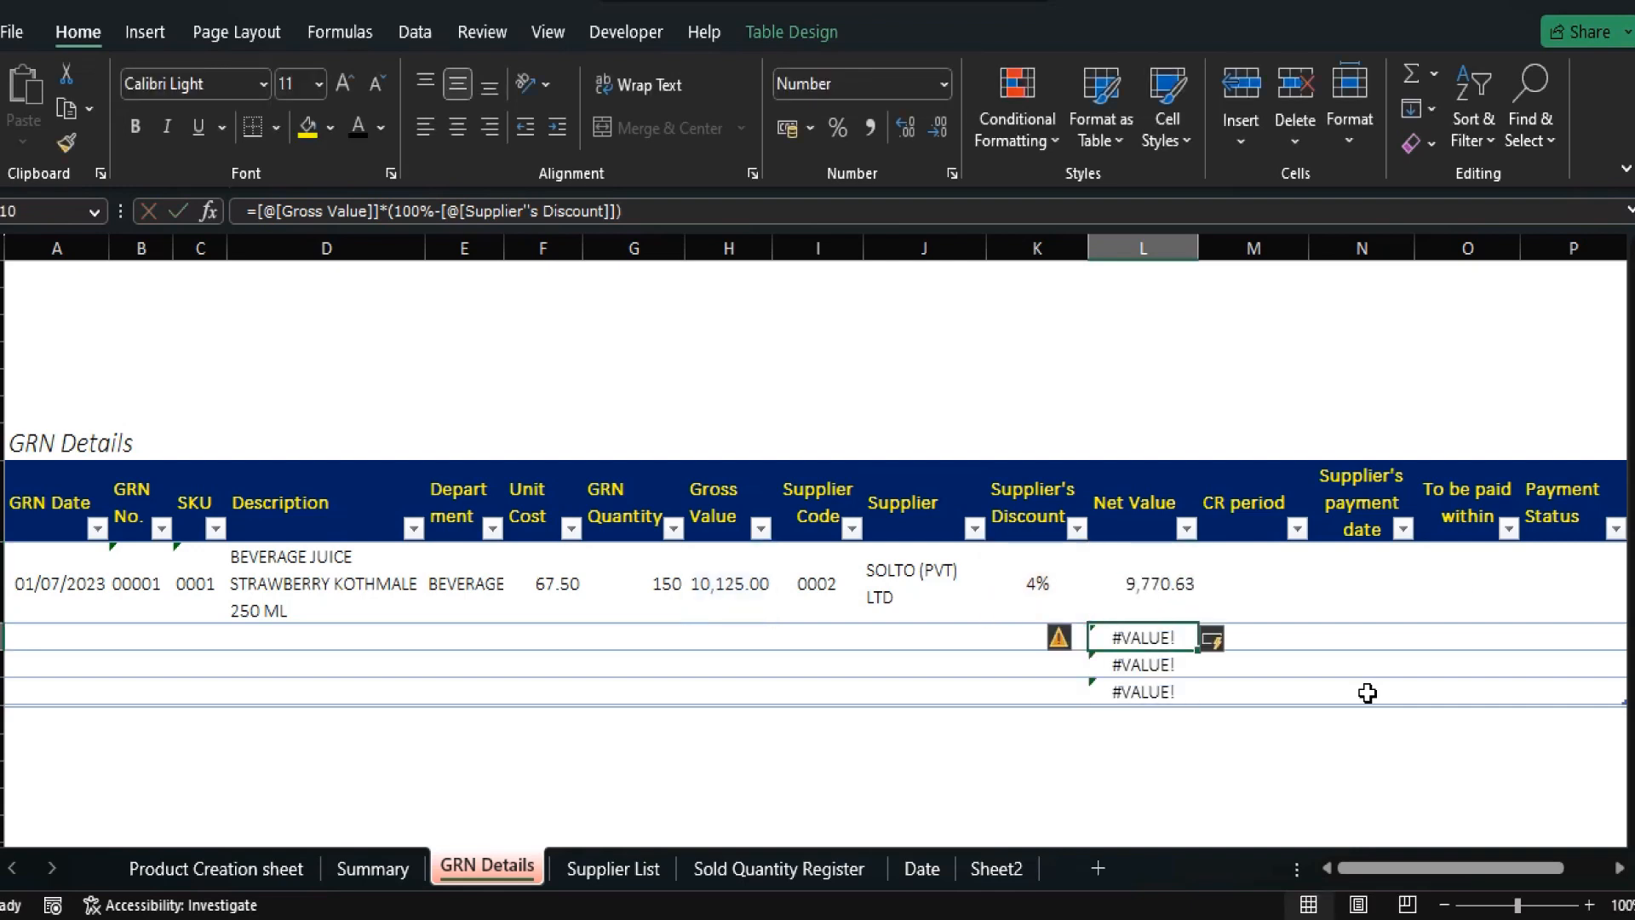
key(Up)
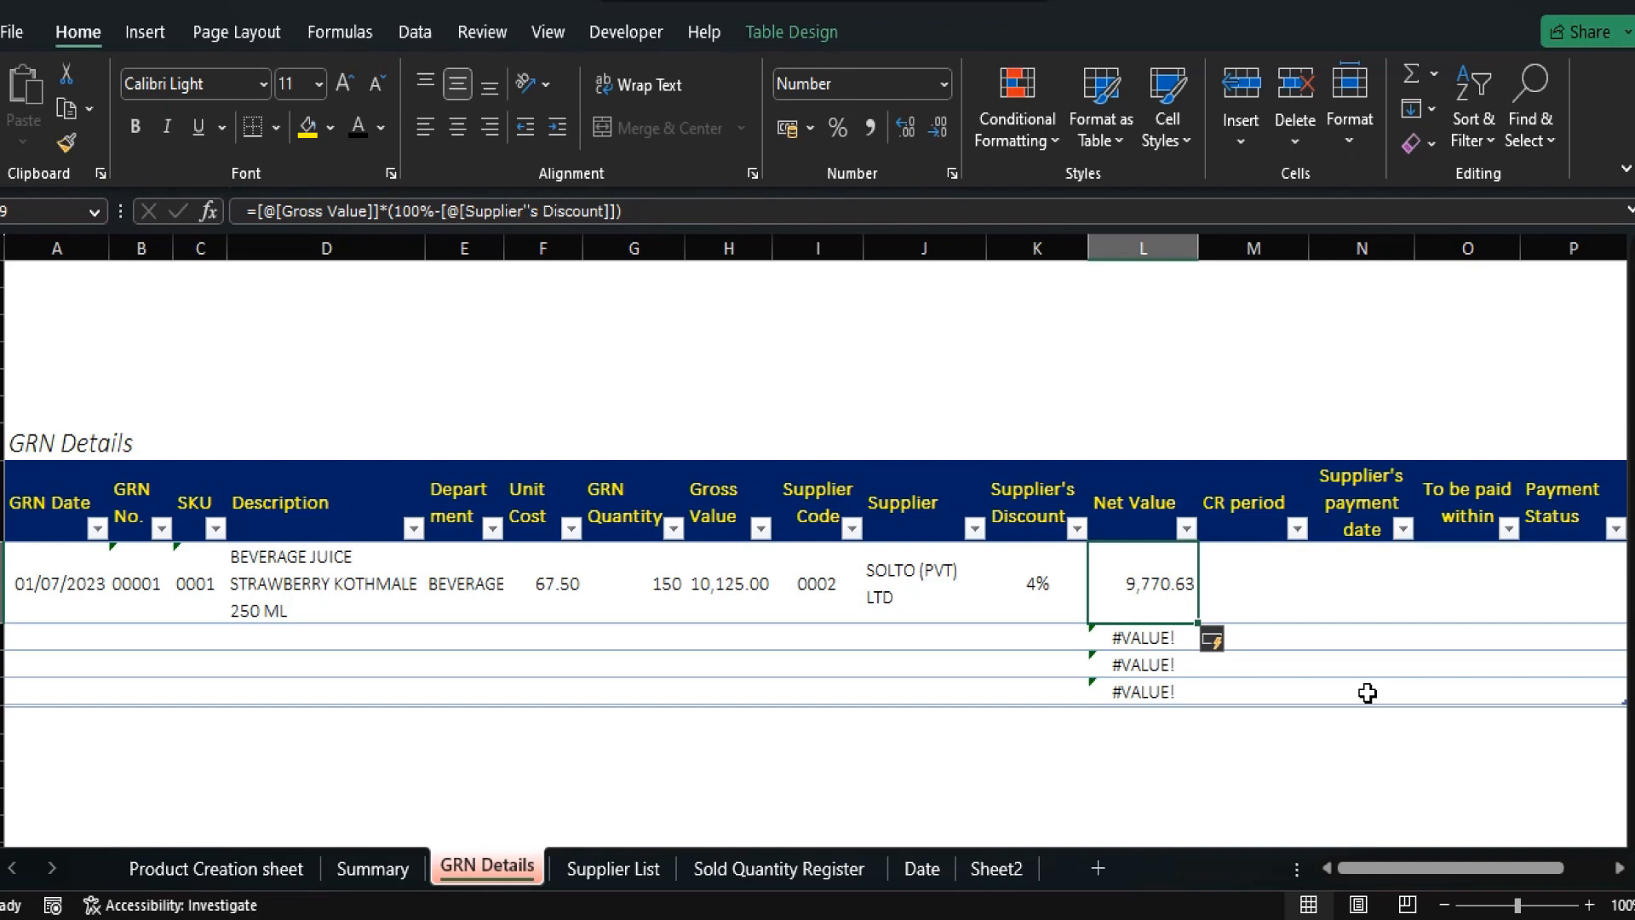
key(Down)
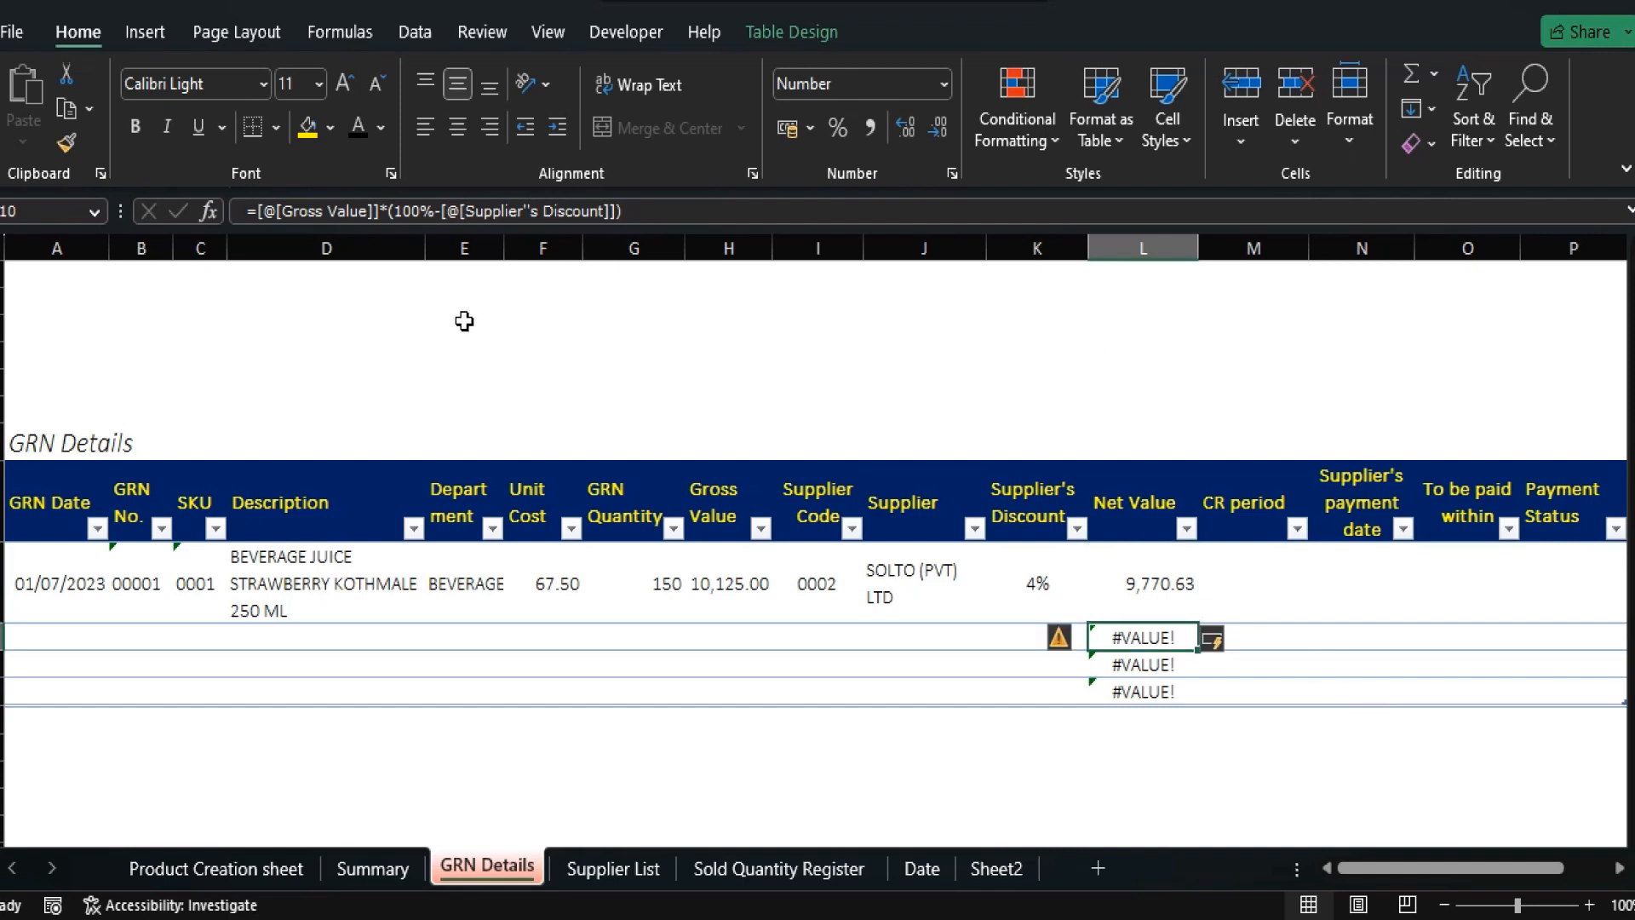
Wrap the Net Value formula in IFERROR(...,"") and centre the 9,770.63 result.
click(254, 210)
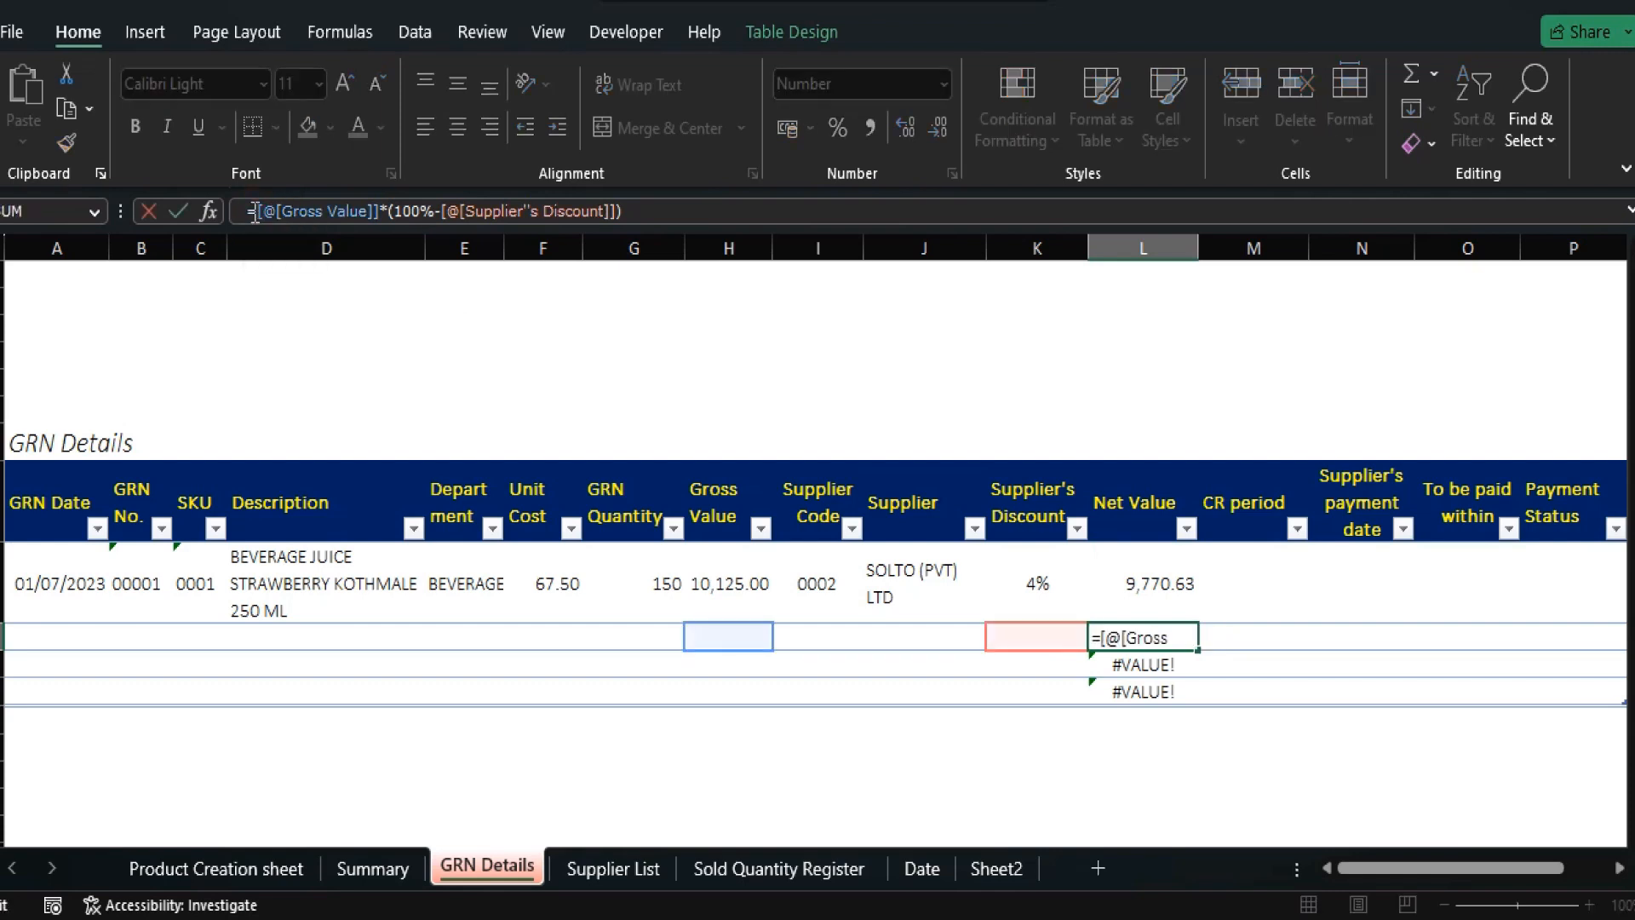
text(iferror)
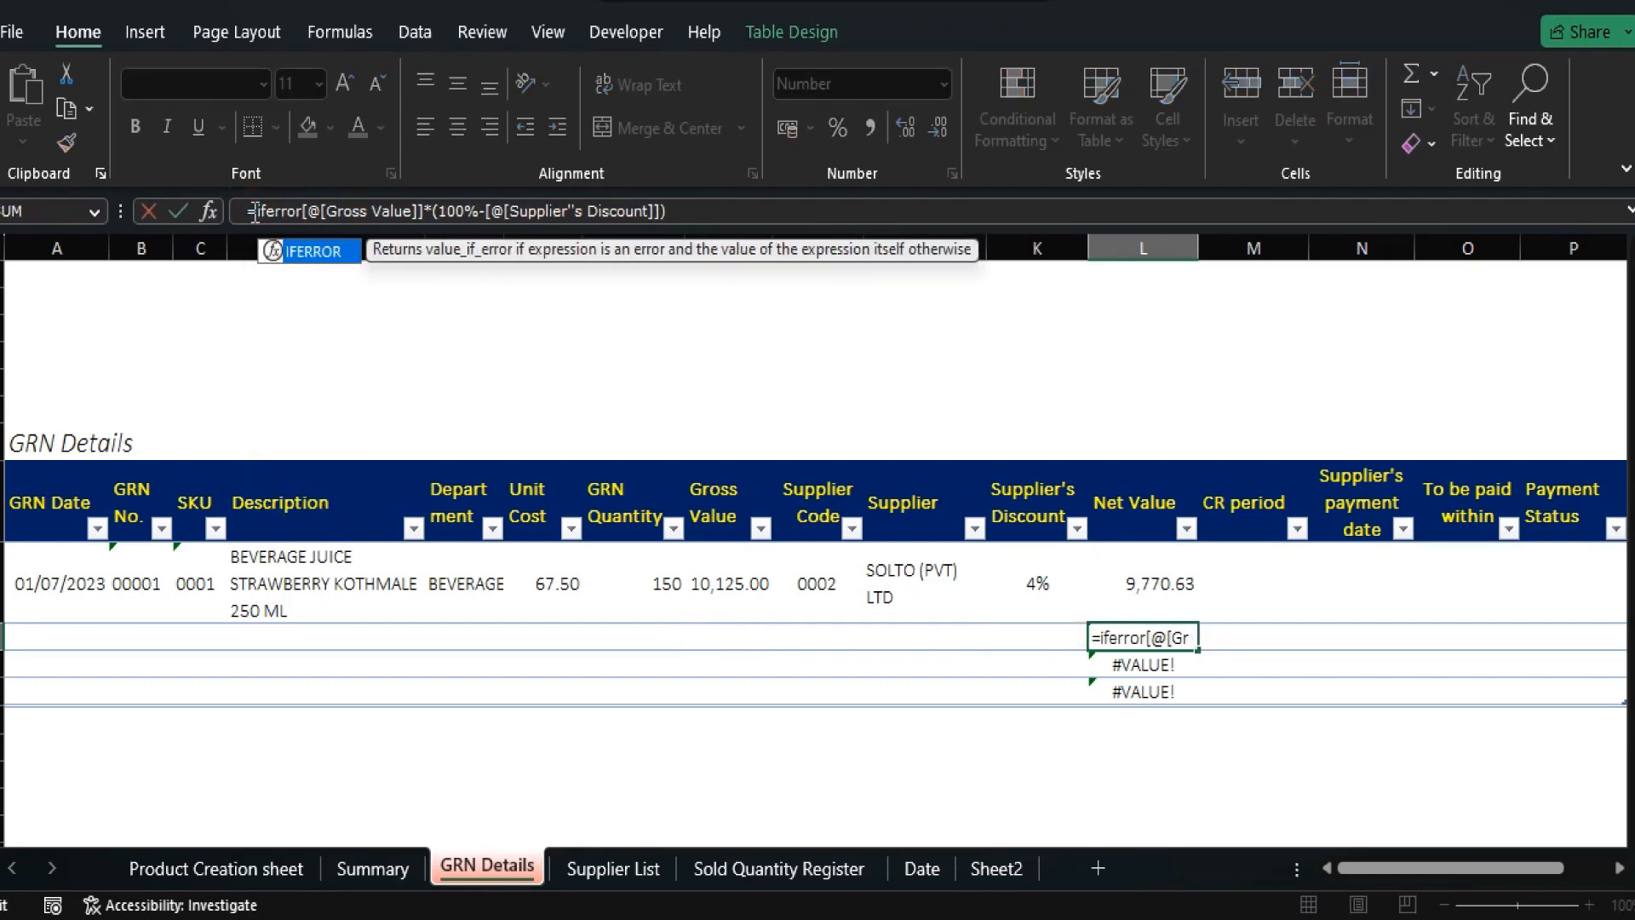
text(()
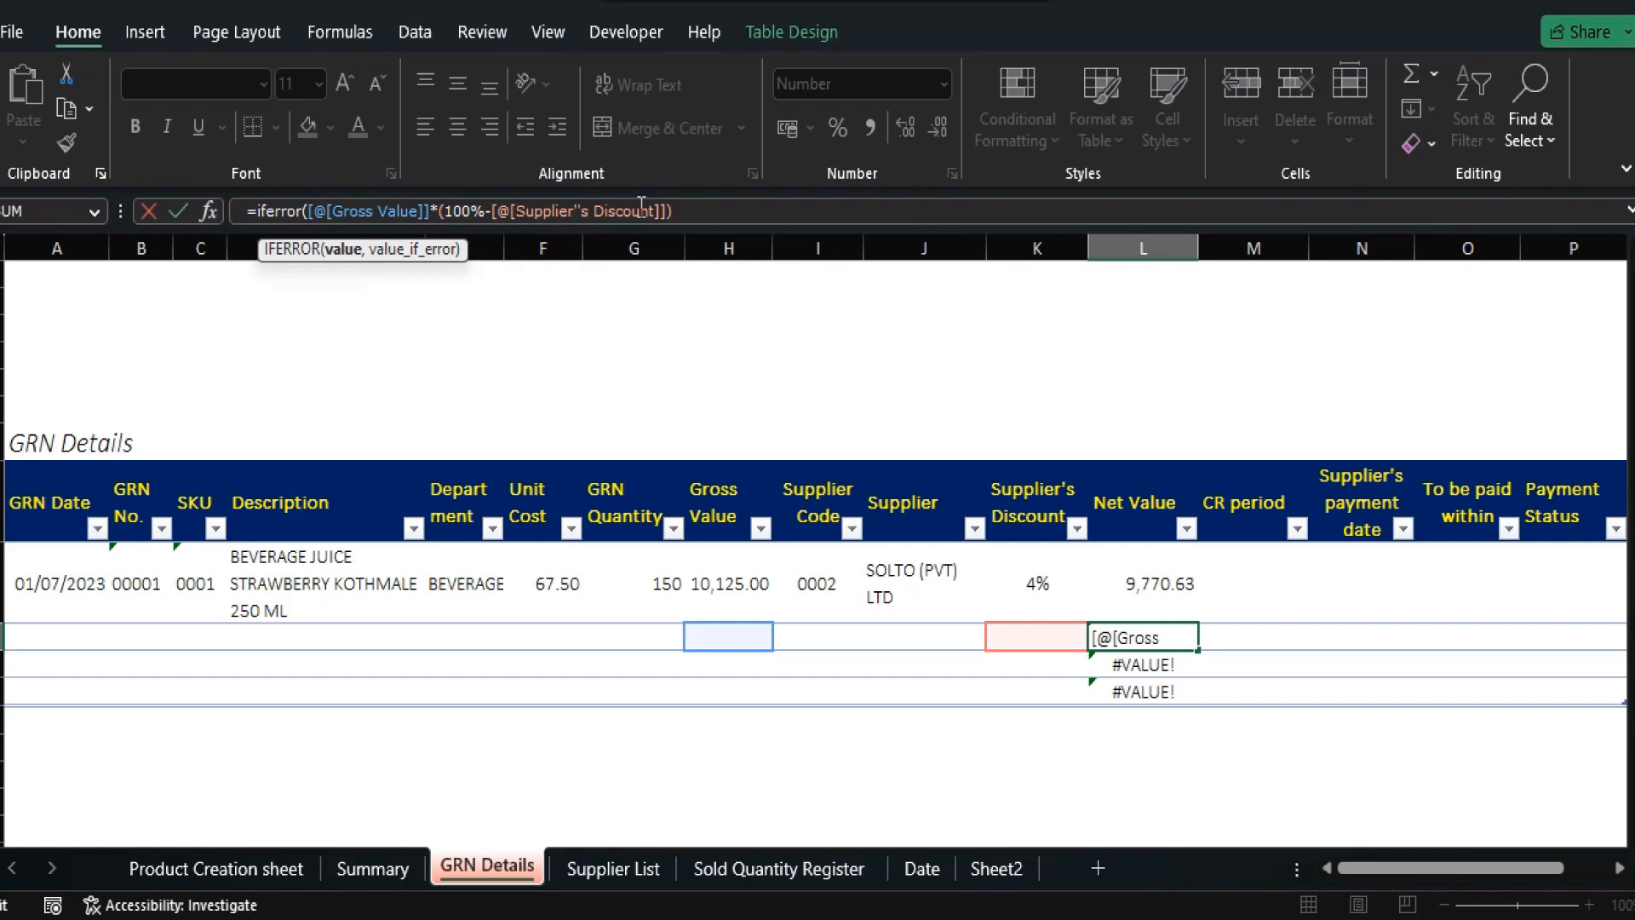
click(686, 211)
text(),)
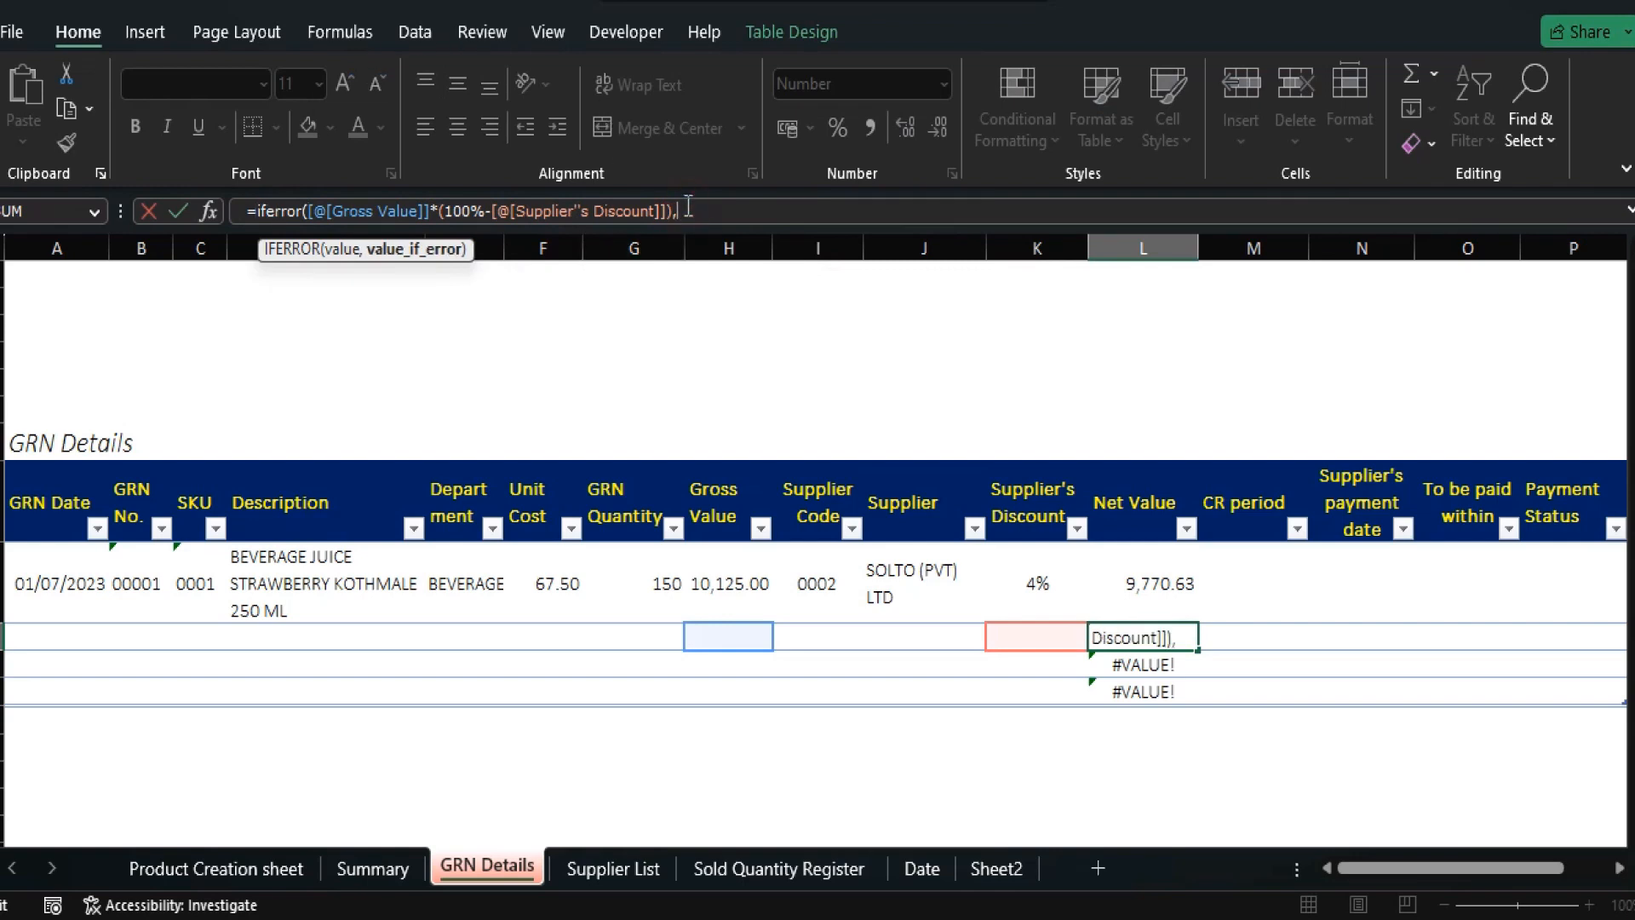
text(""))
key(Return)
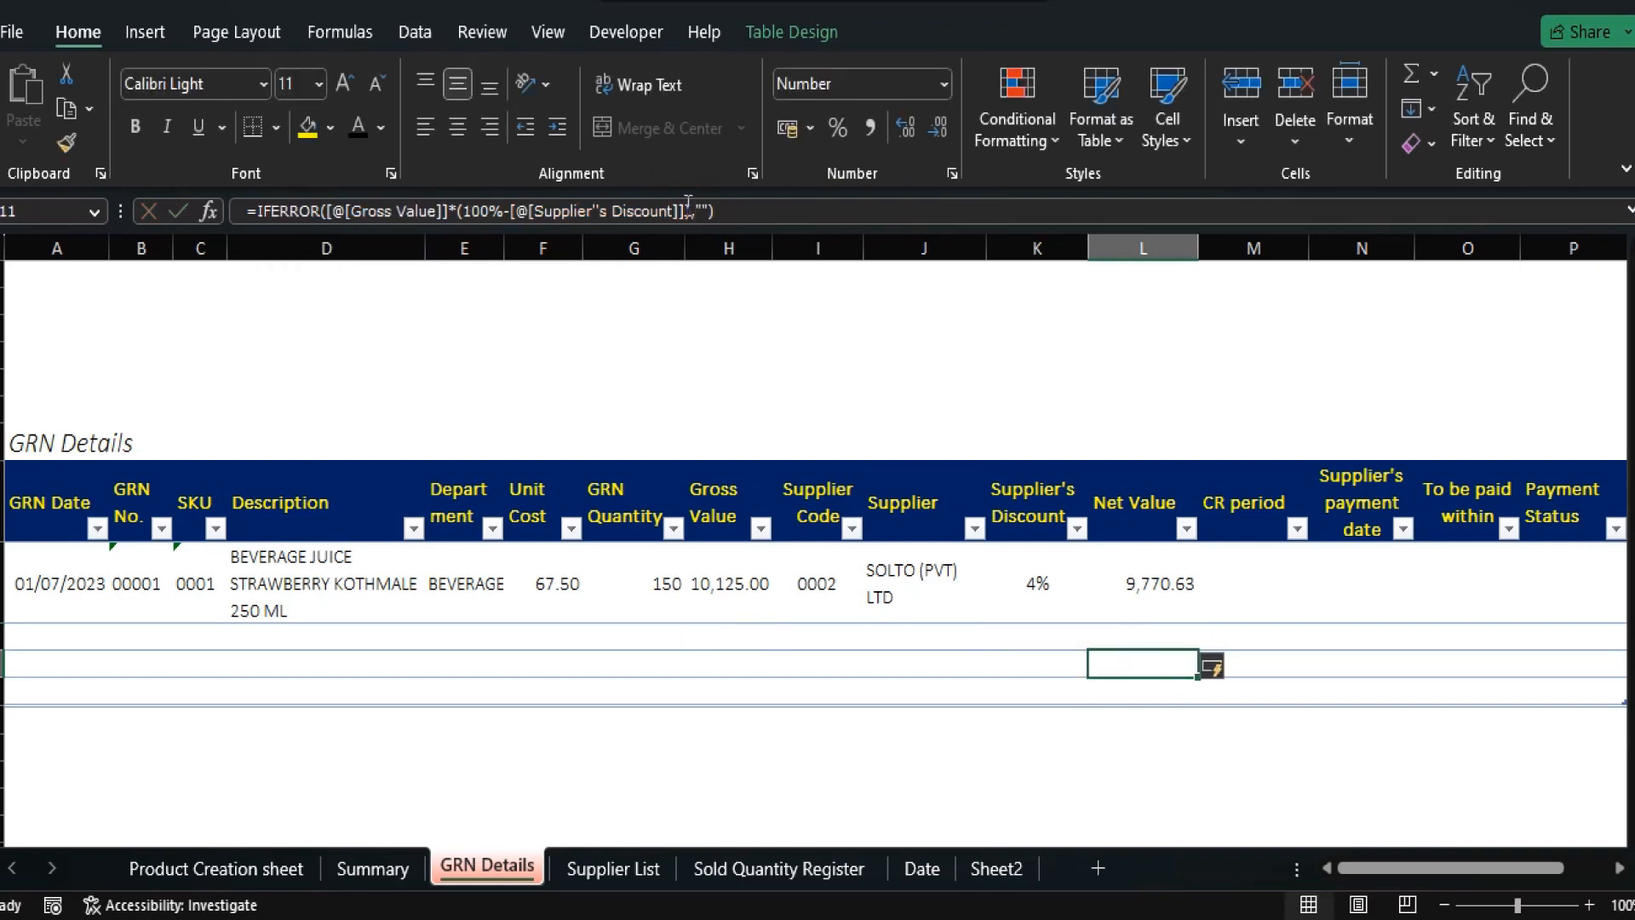
key(Up)
key(Up)
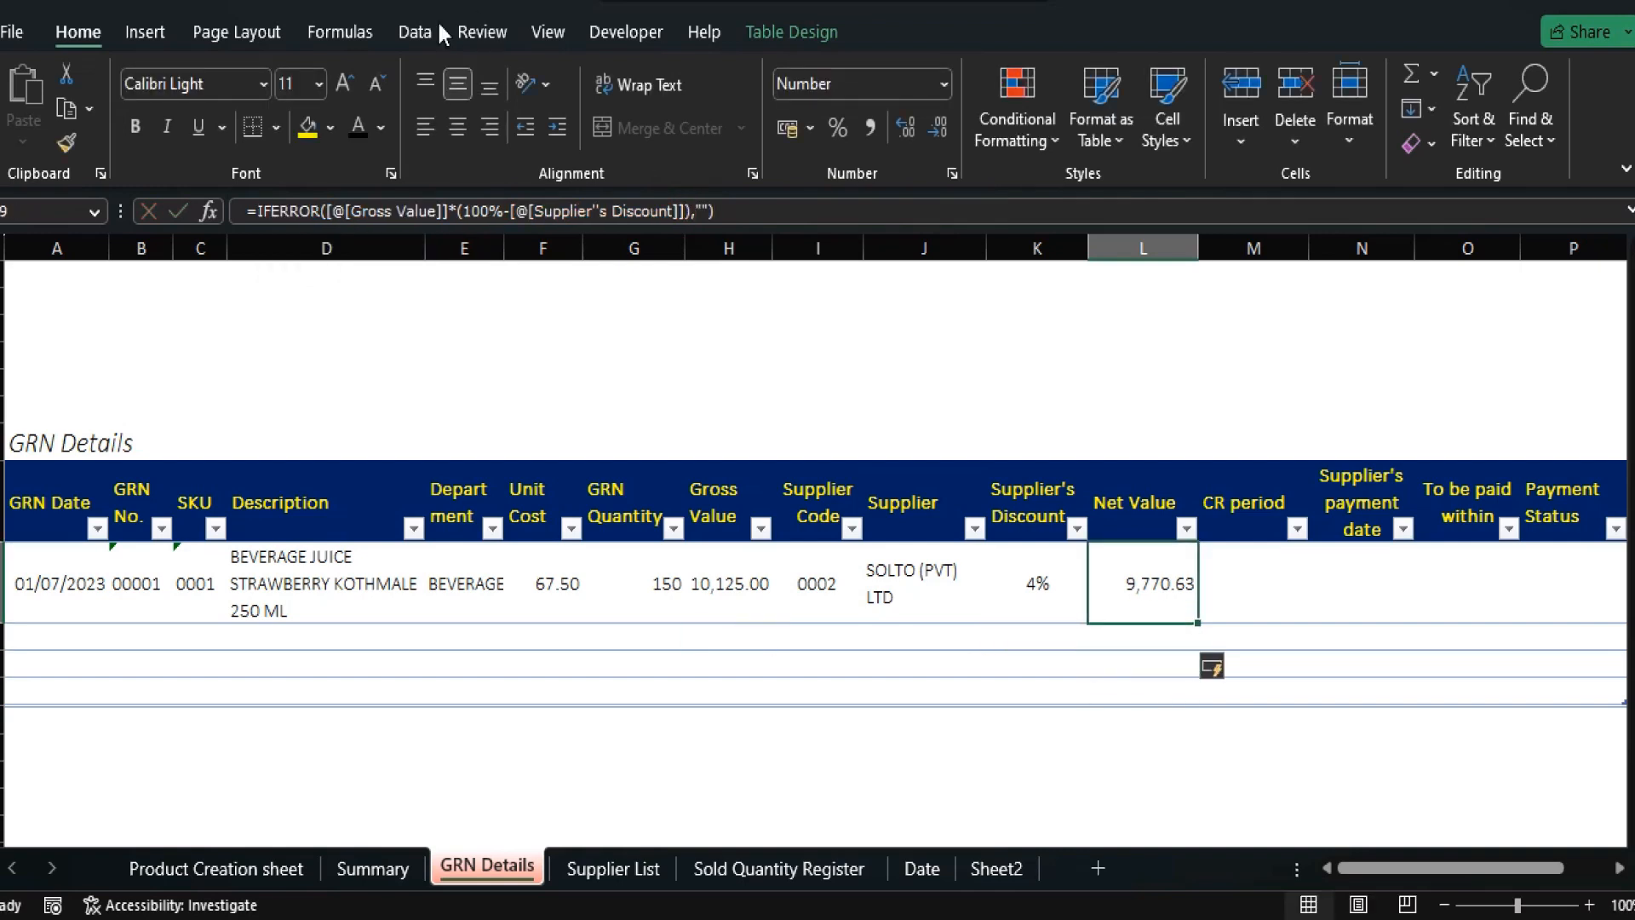
click(461, 129)
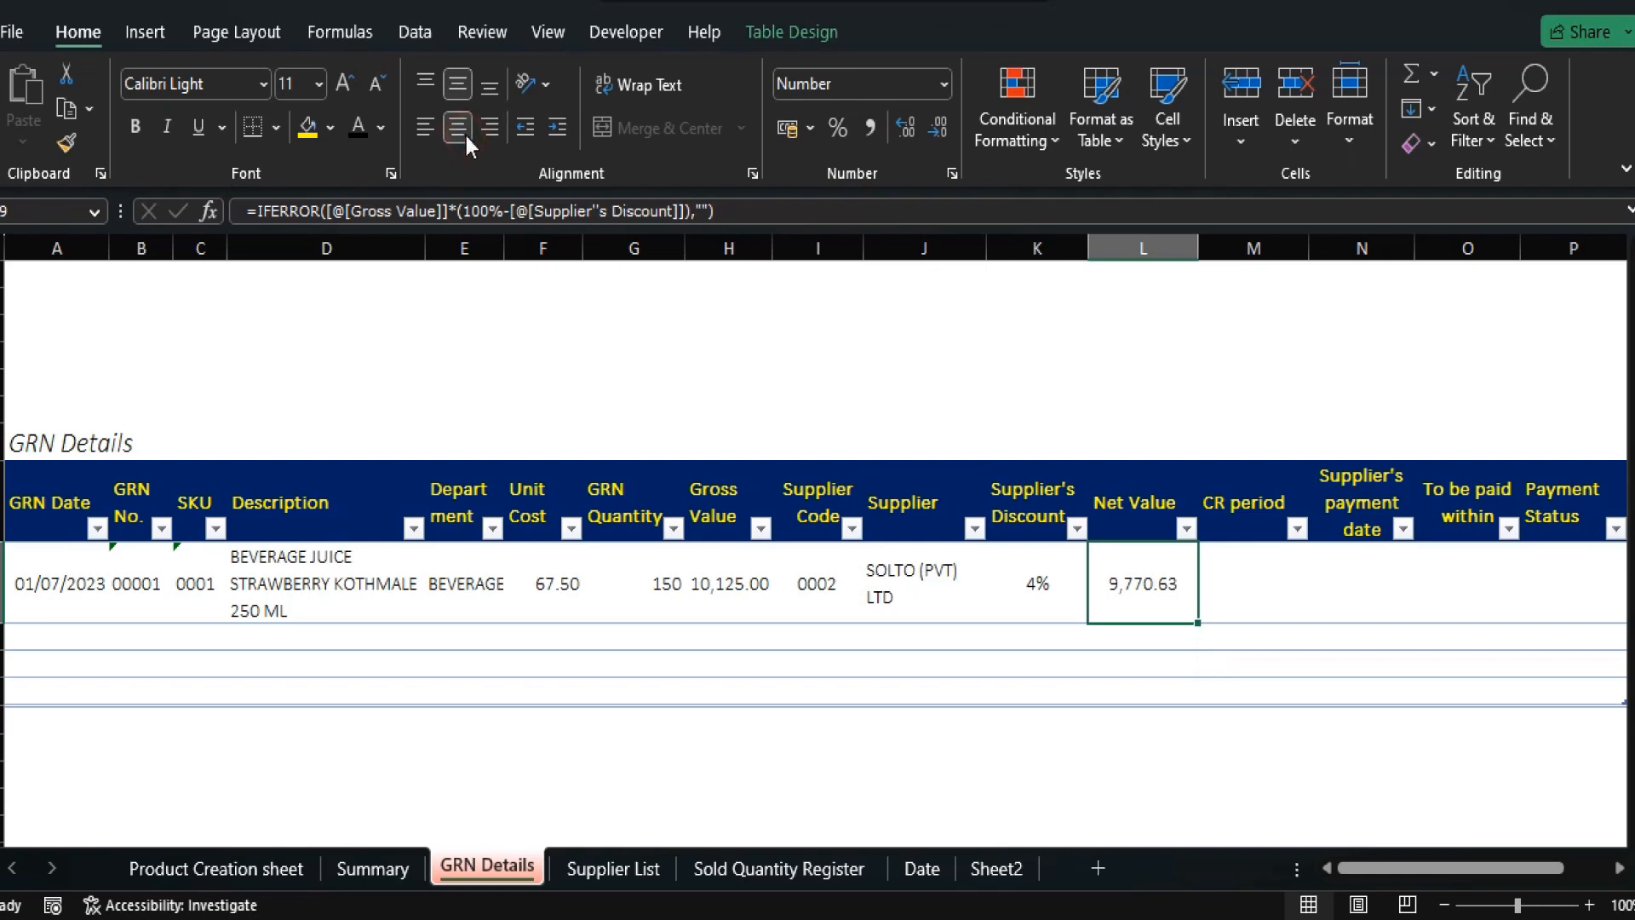
key(Up)
Reach the empty CR period cell and glance at the Supplier List sheet.
key(Right)
key(Down)
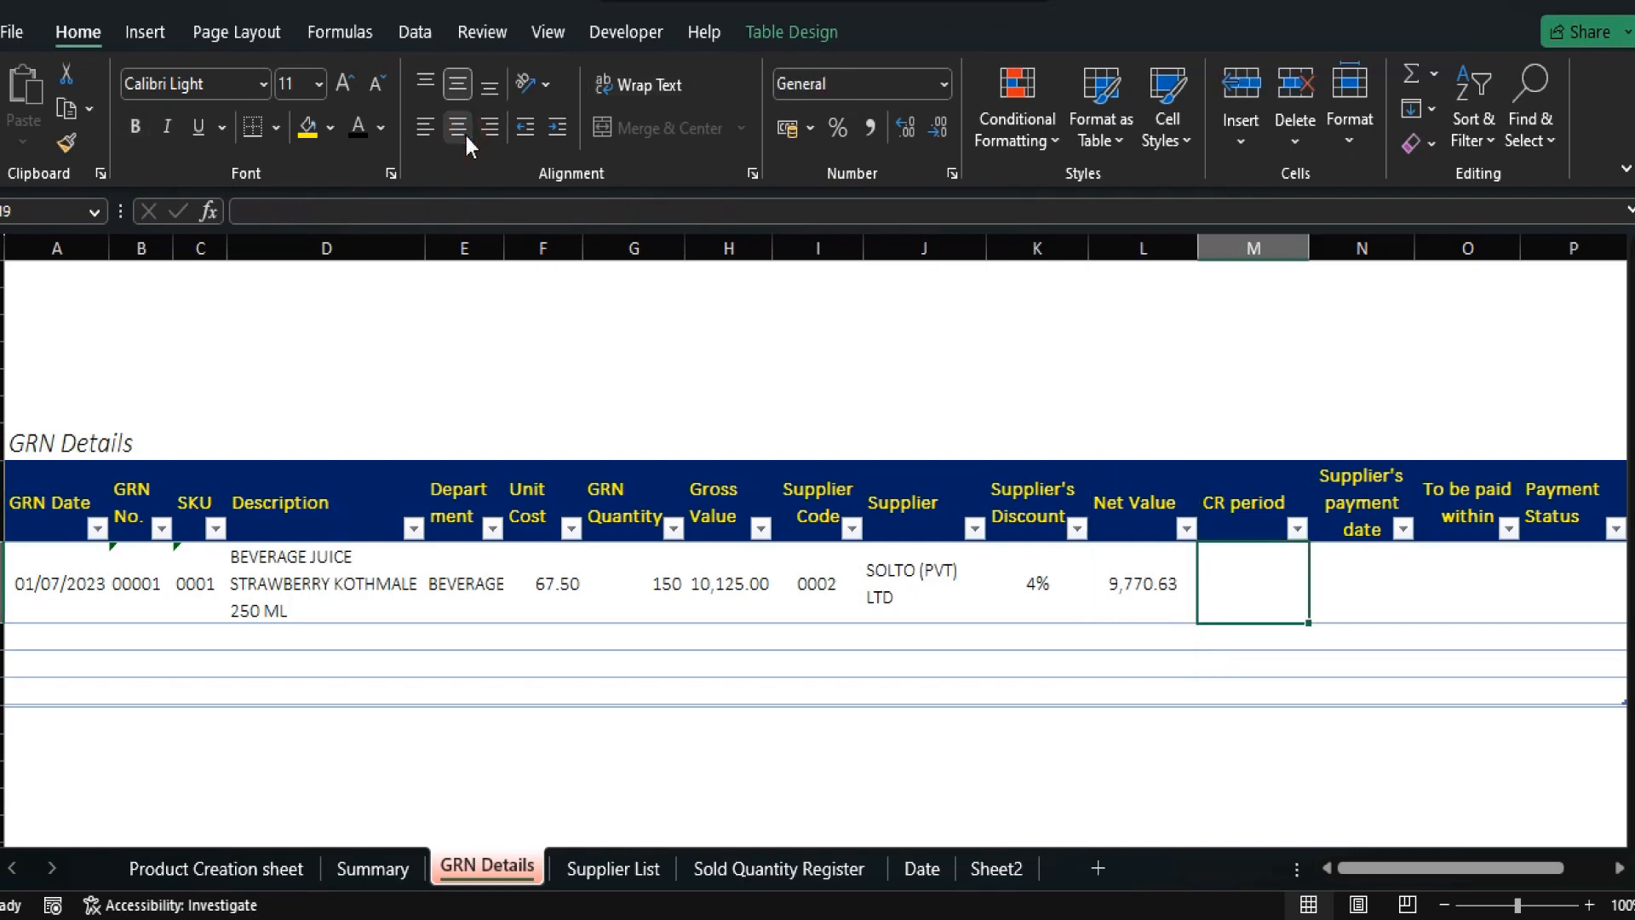
click(621, 869)
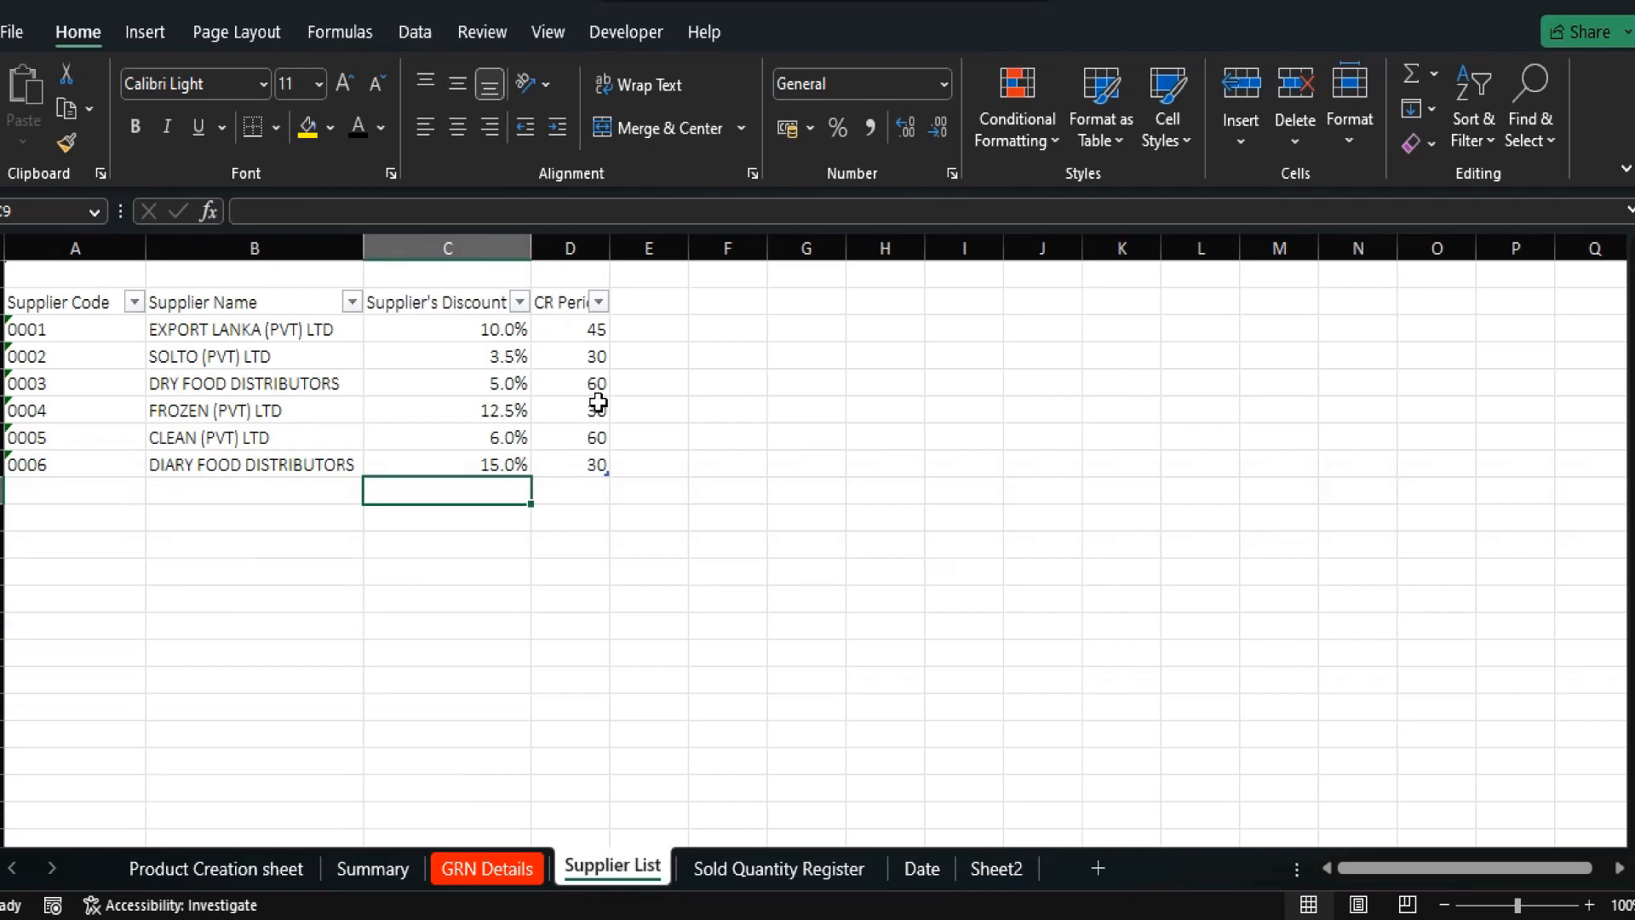
click(482, 866)
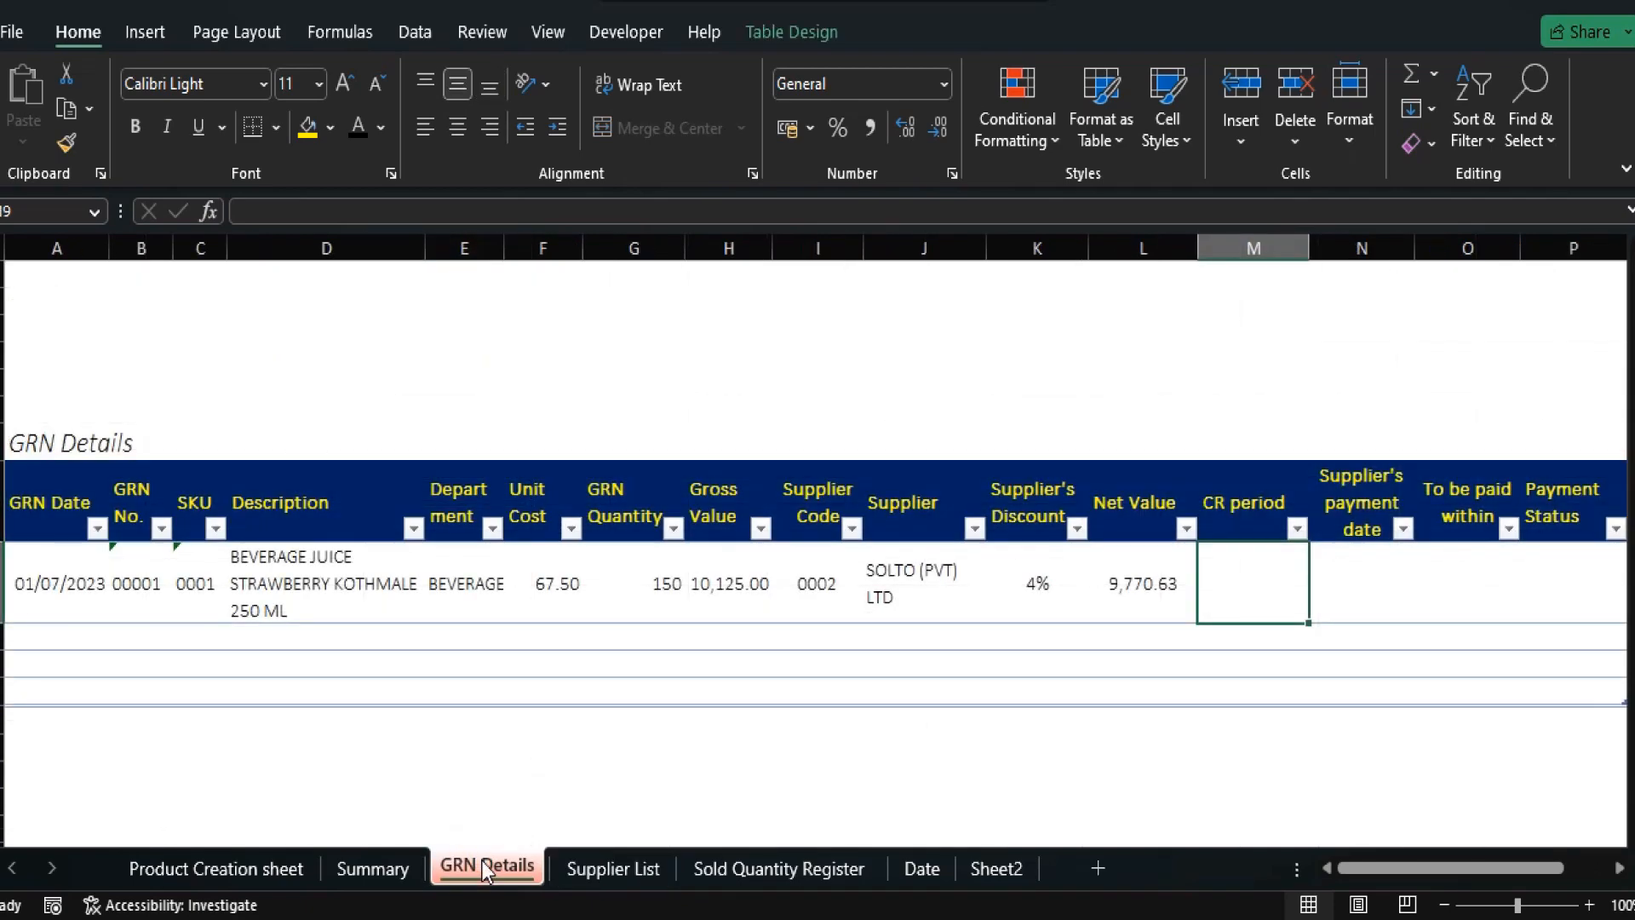
Enter =XLOOKUP([@[Supplier Code]],Table5[Supplier Code],Table5[CR Period],""), returning 30.
text(=xl)
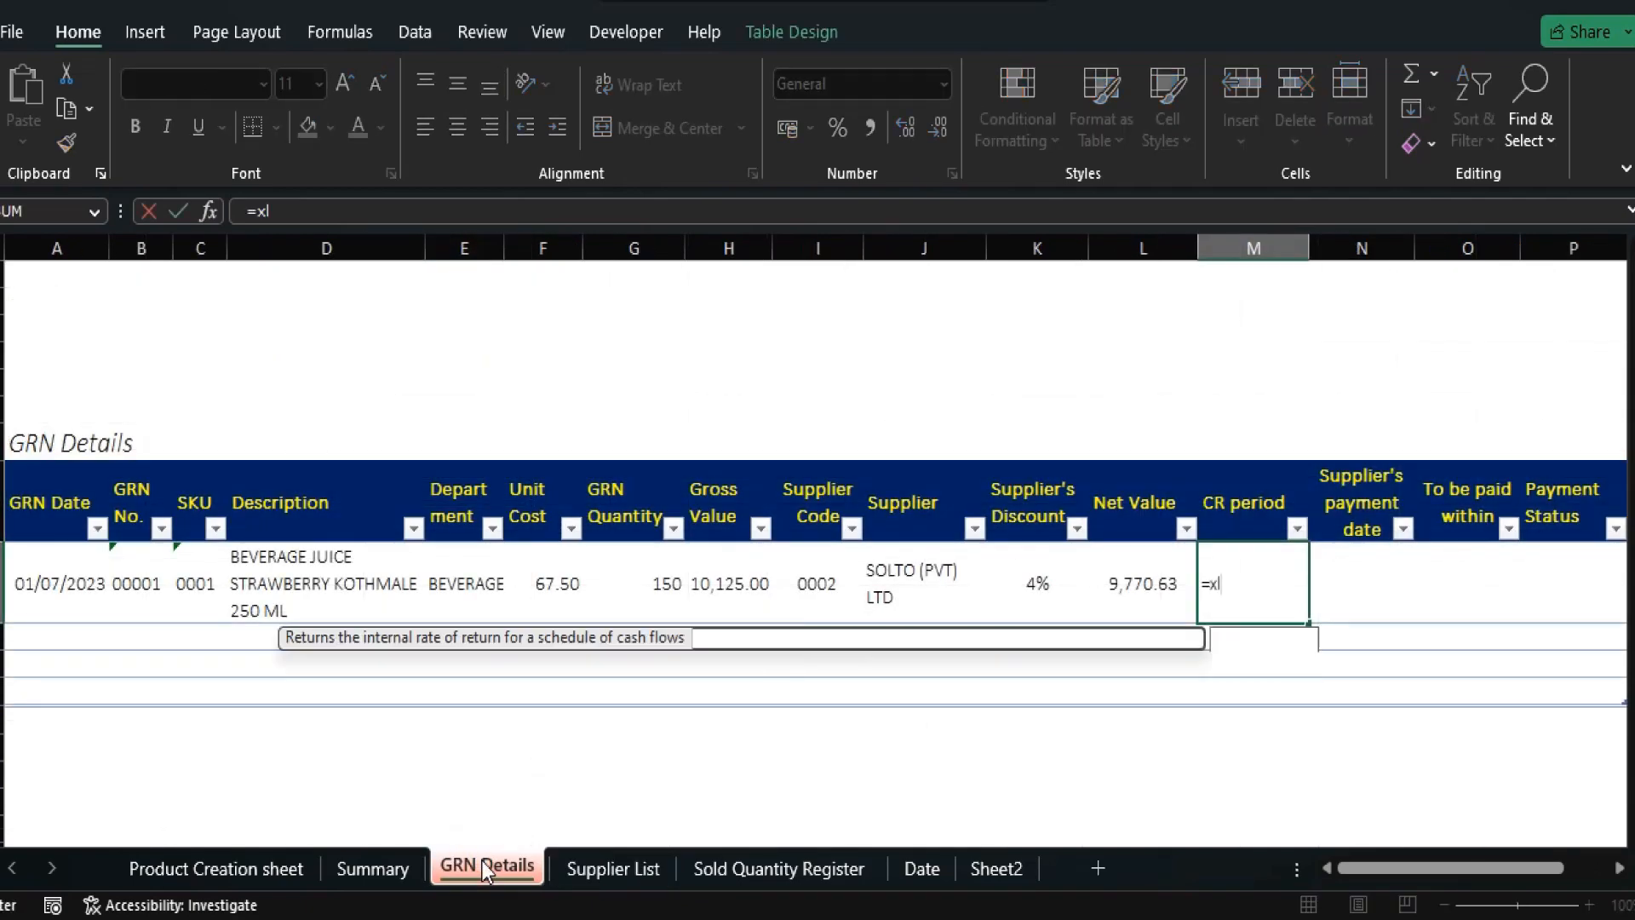
text(ookup()
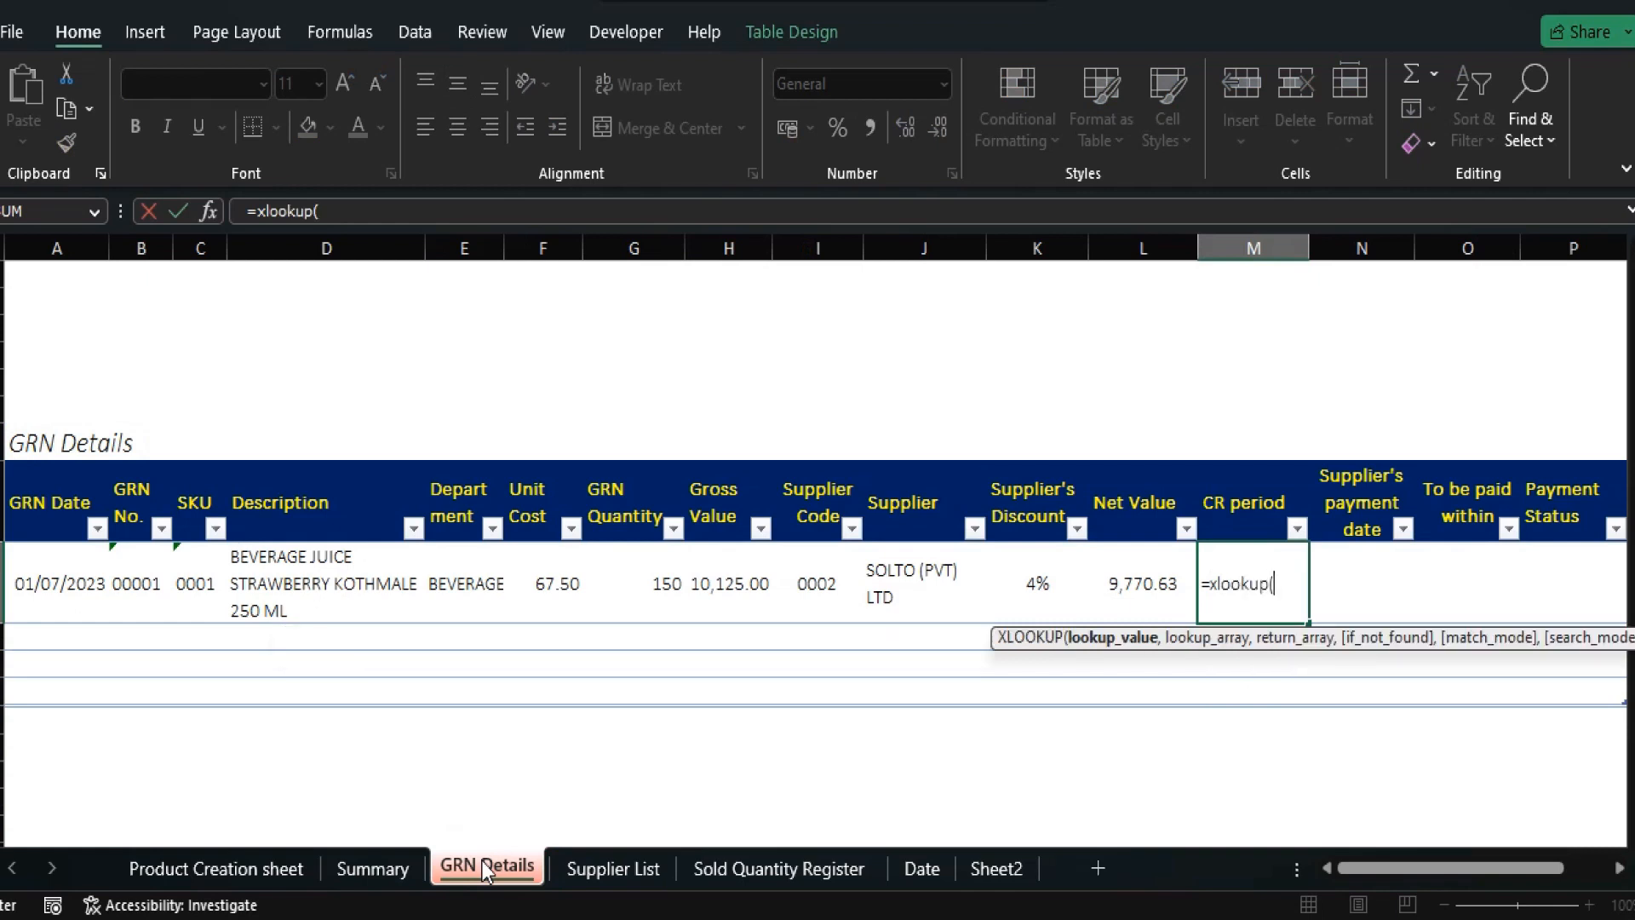
key(Left)
key(Left)
key(Left)
key(Left)
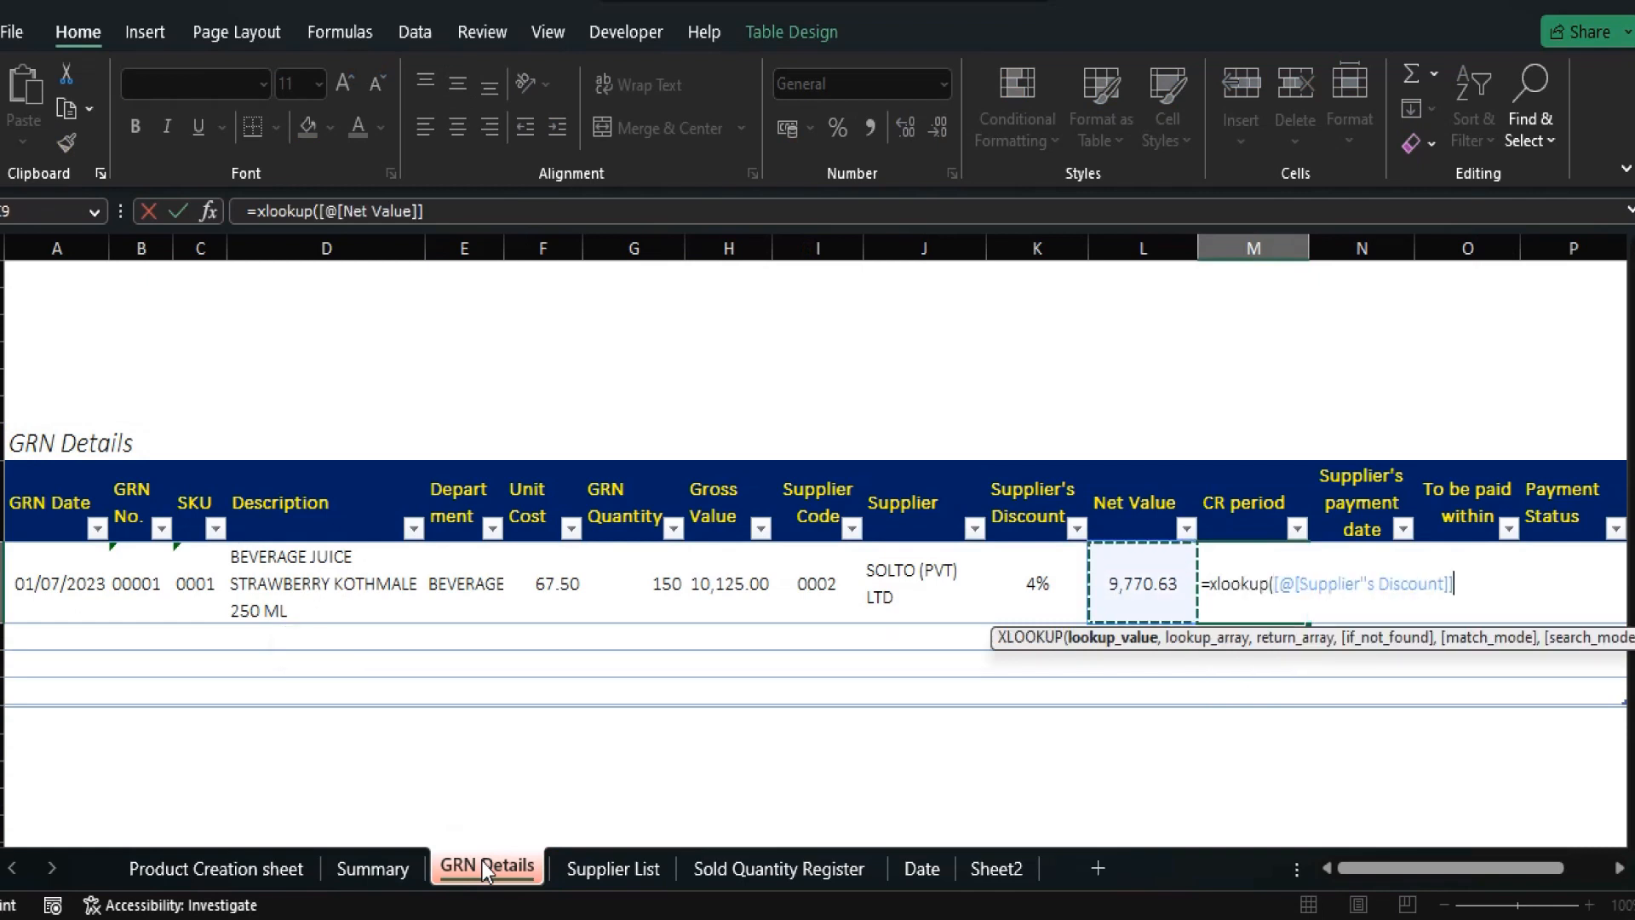
text(,)
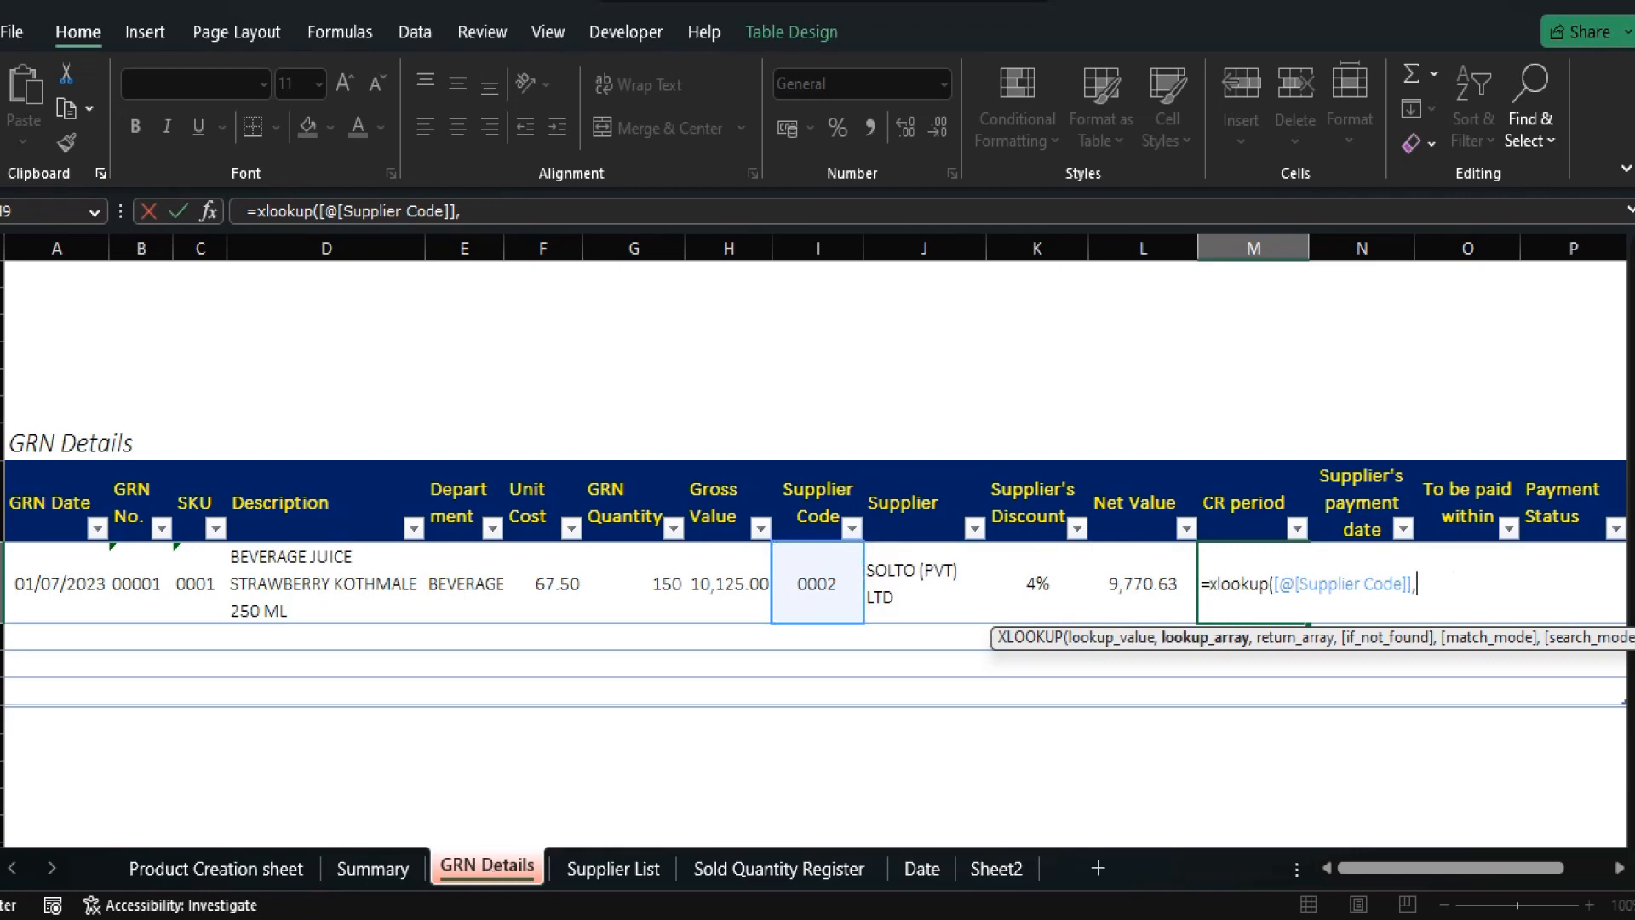
click(614, 868)
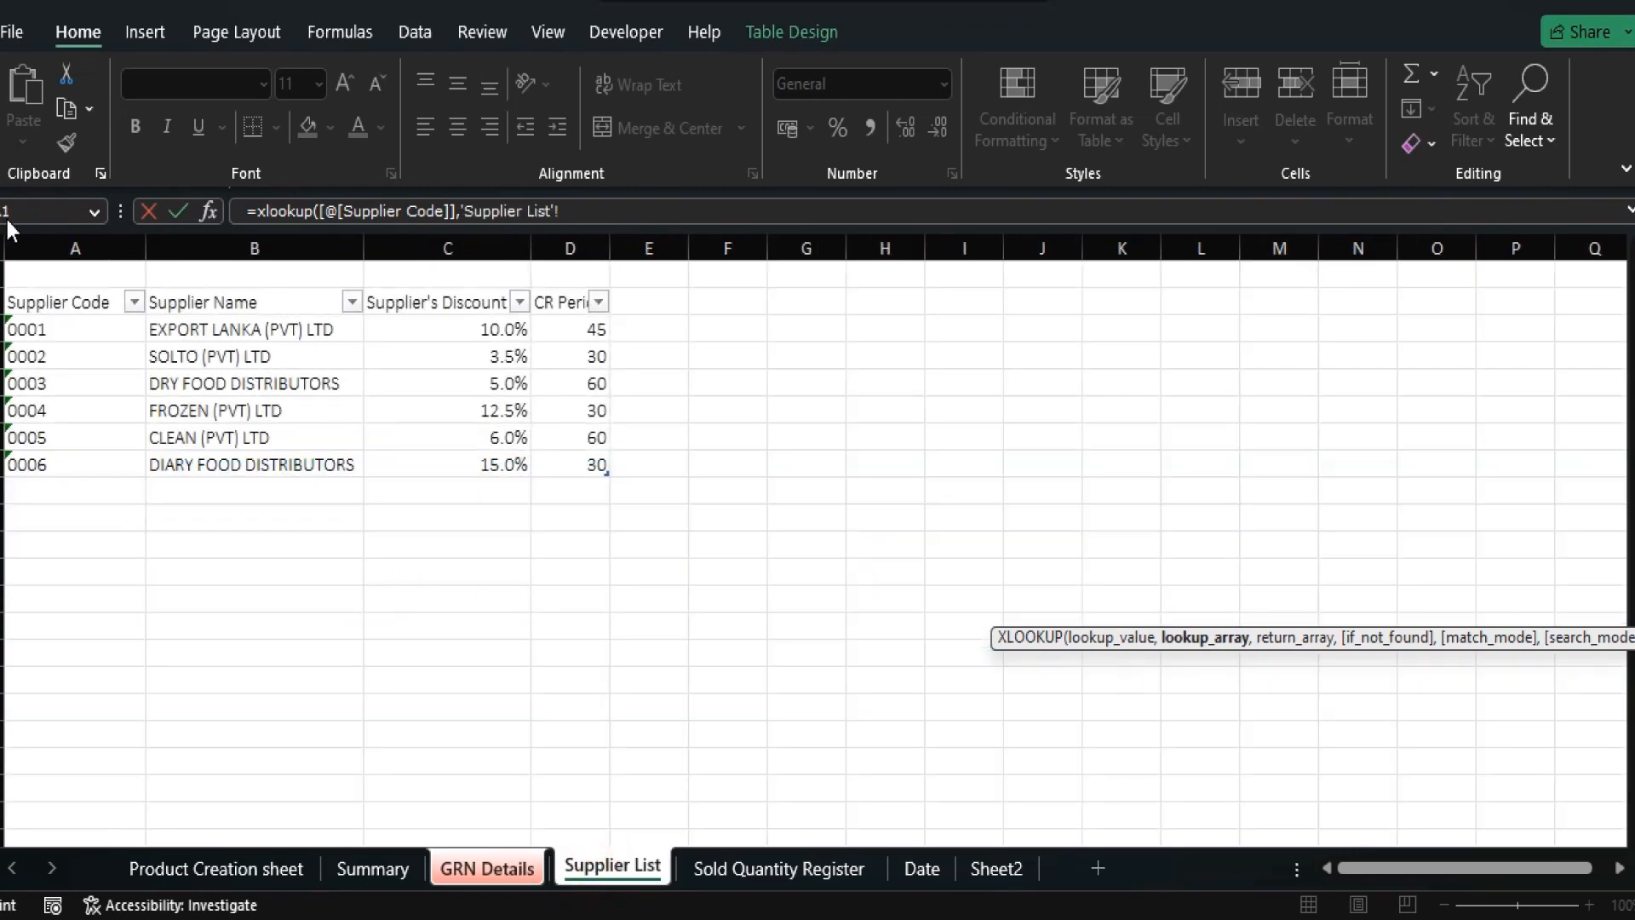
click(88, 285)
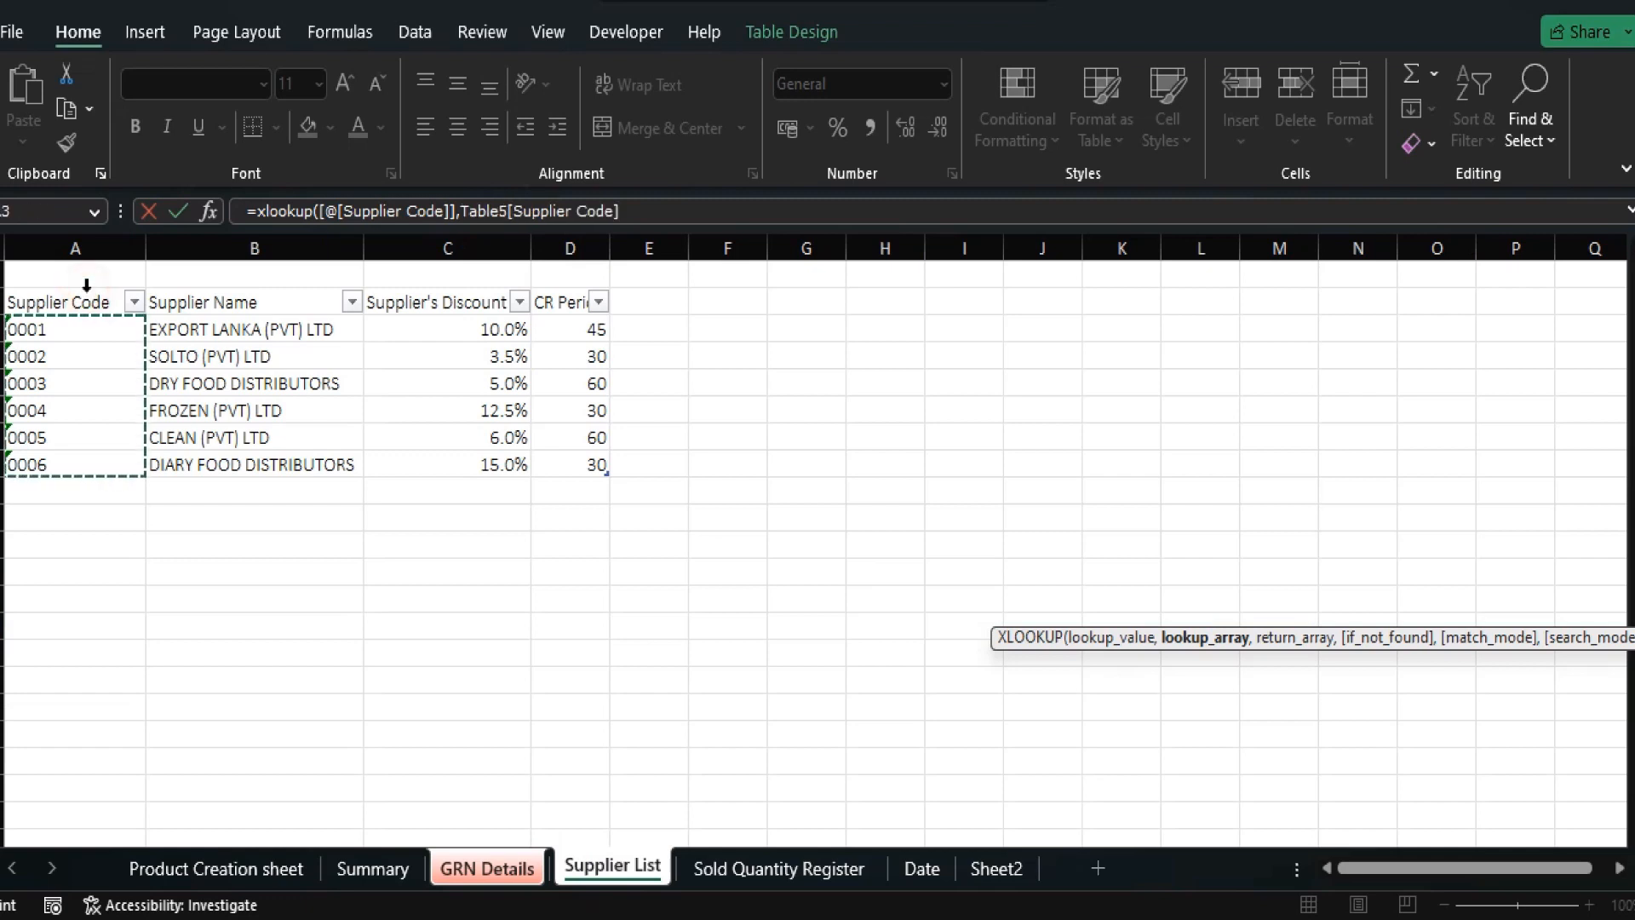
text(,)
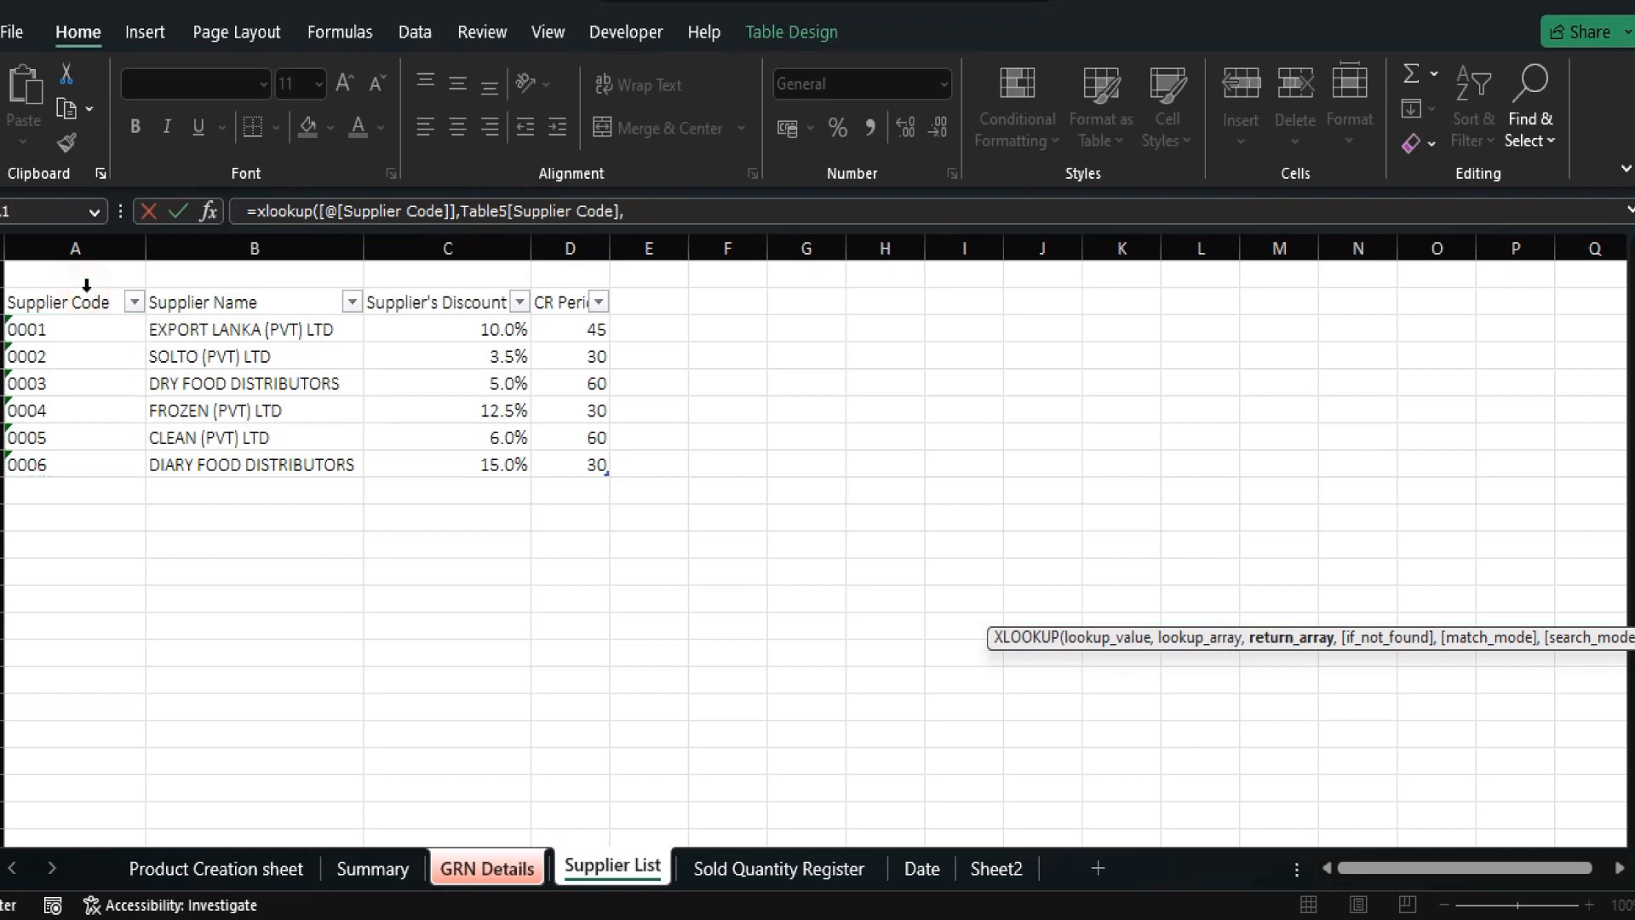
click(569, 285)
text(,)
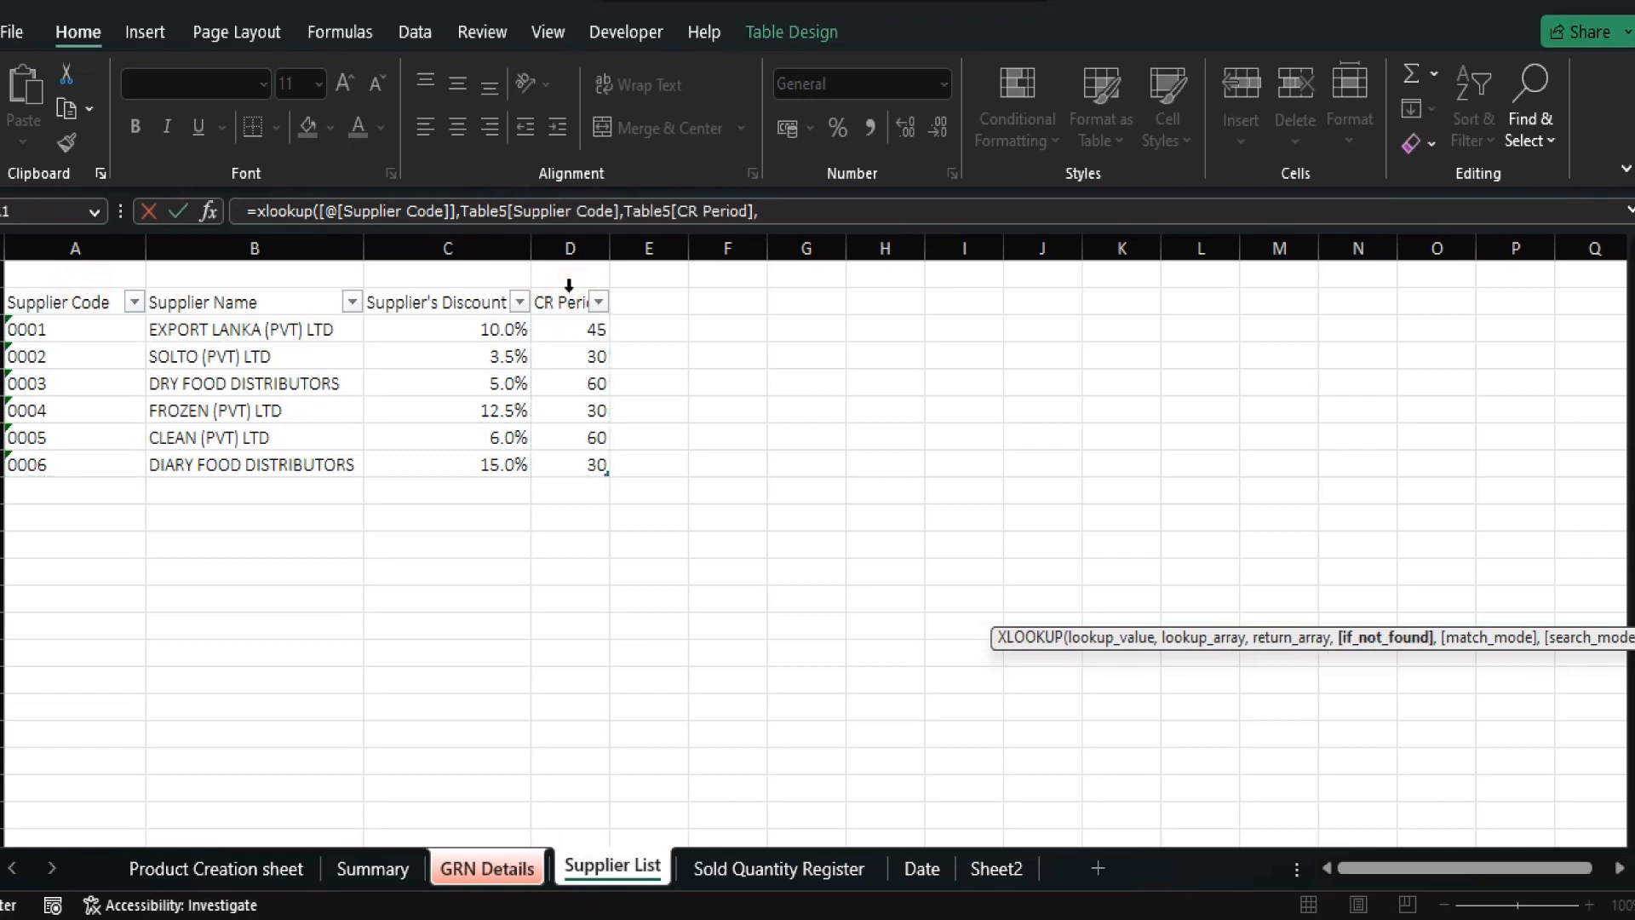
key(Return)
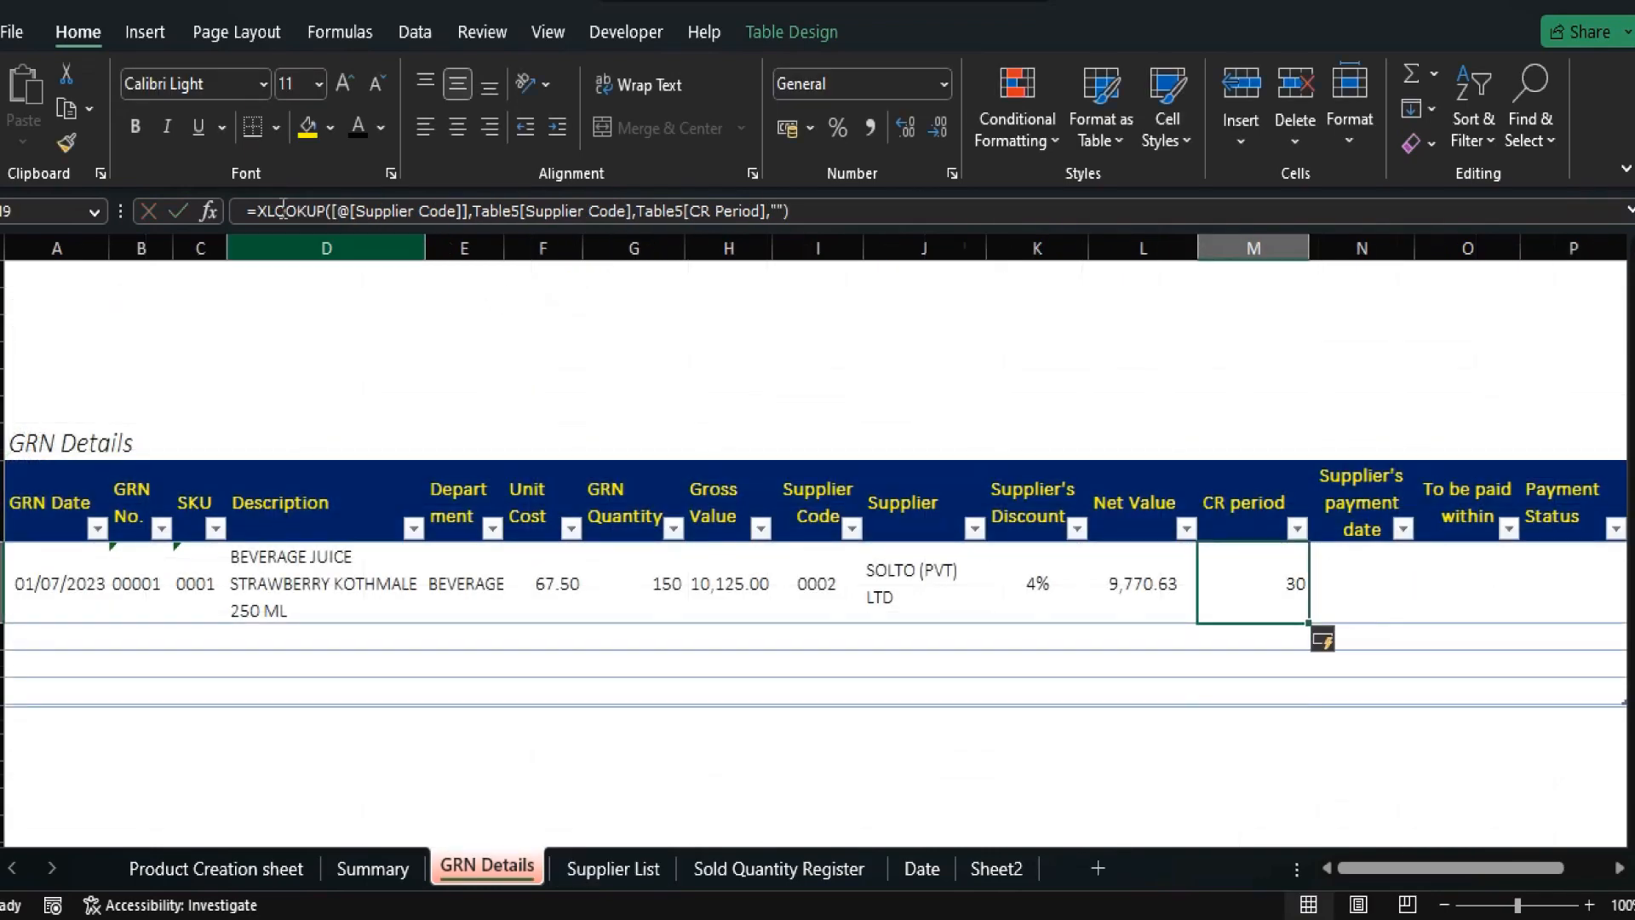
Centre the CR period value 30 and review the row's earlier lookup formulas.
click(459, 130)
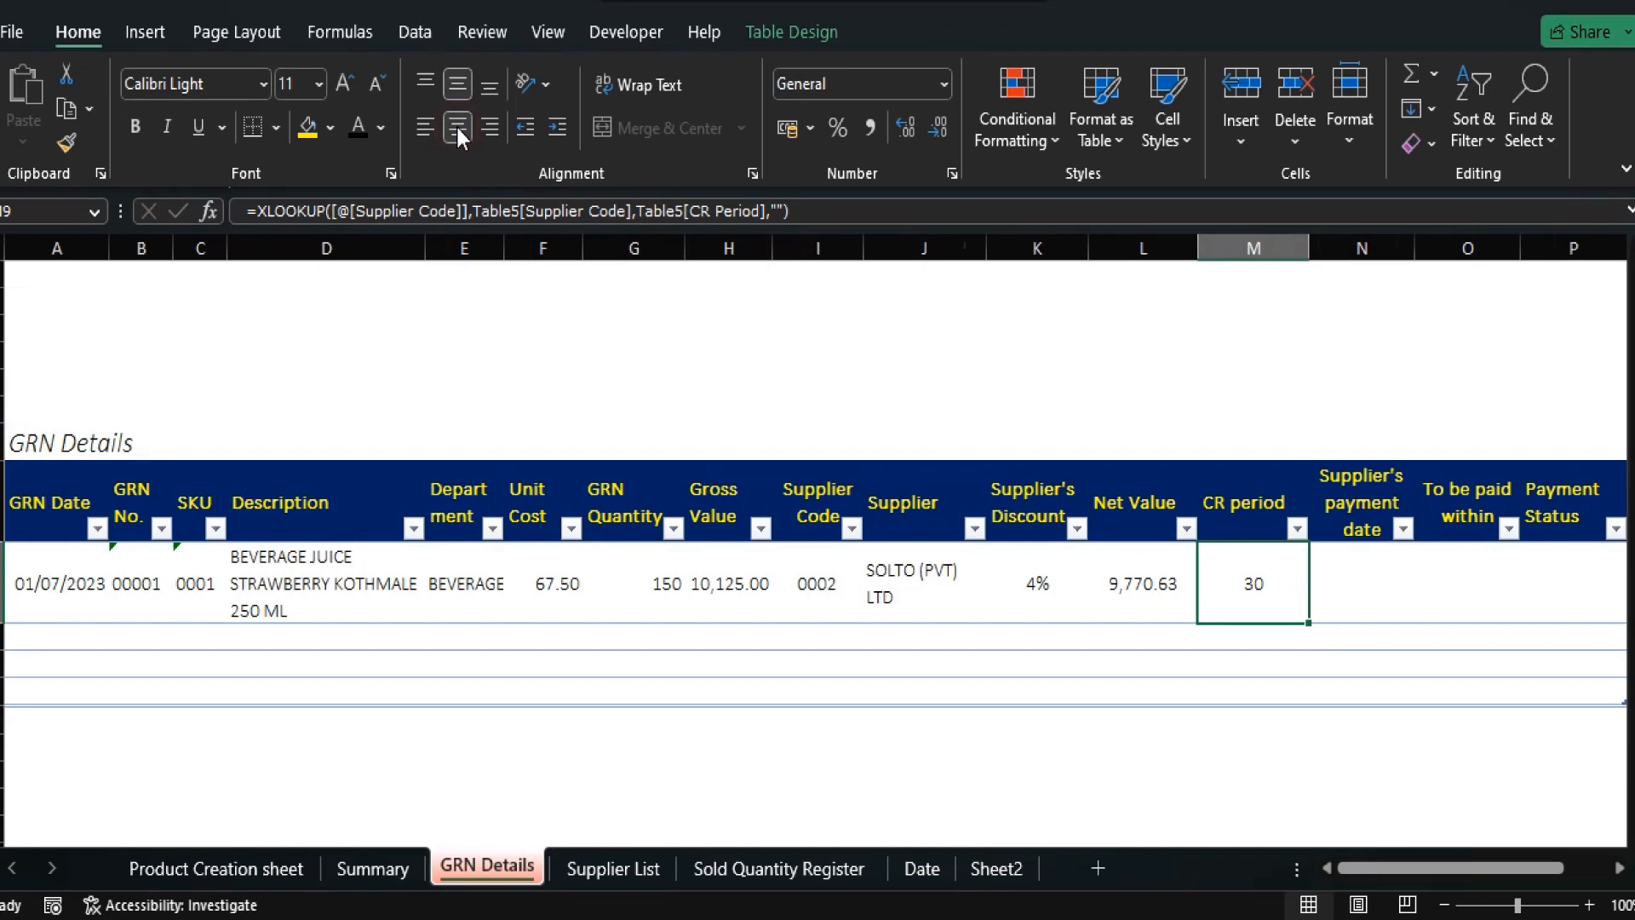
key(Up)
key(Down)
key(Left)
key(Left)
key(Left)
key(Left)
key(Left)
key(Left)
key(Left)
key(Left)
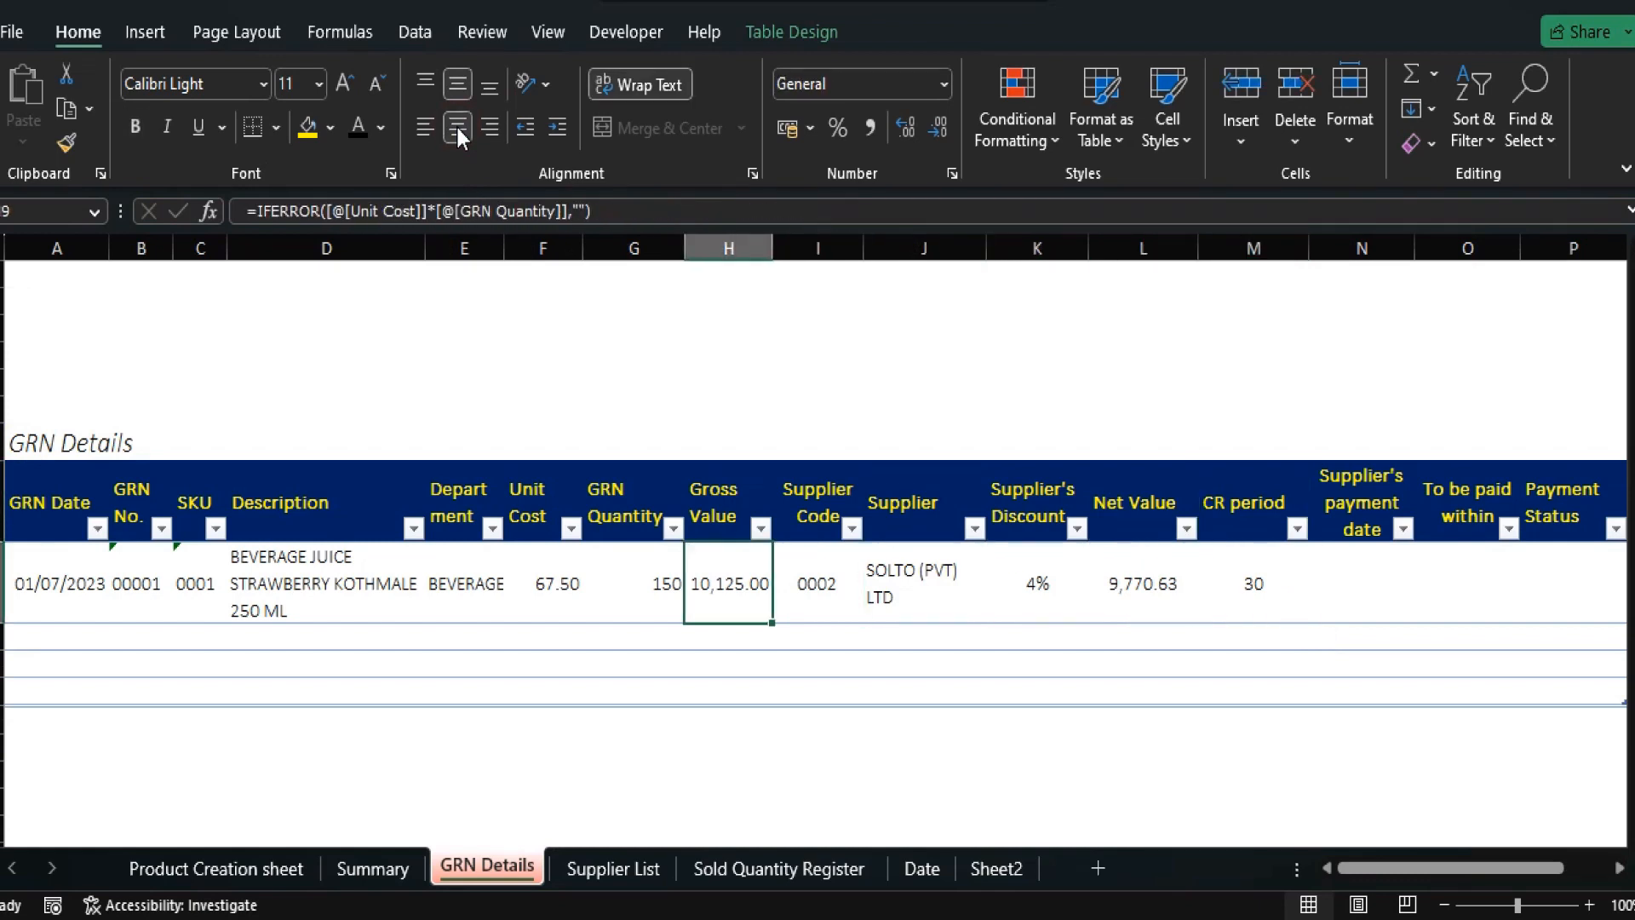
key(Left)
key(Right)
key(Right)
key(Right)
key(Right)
key(Right)
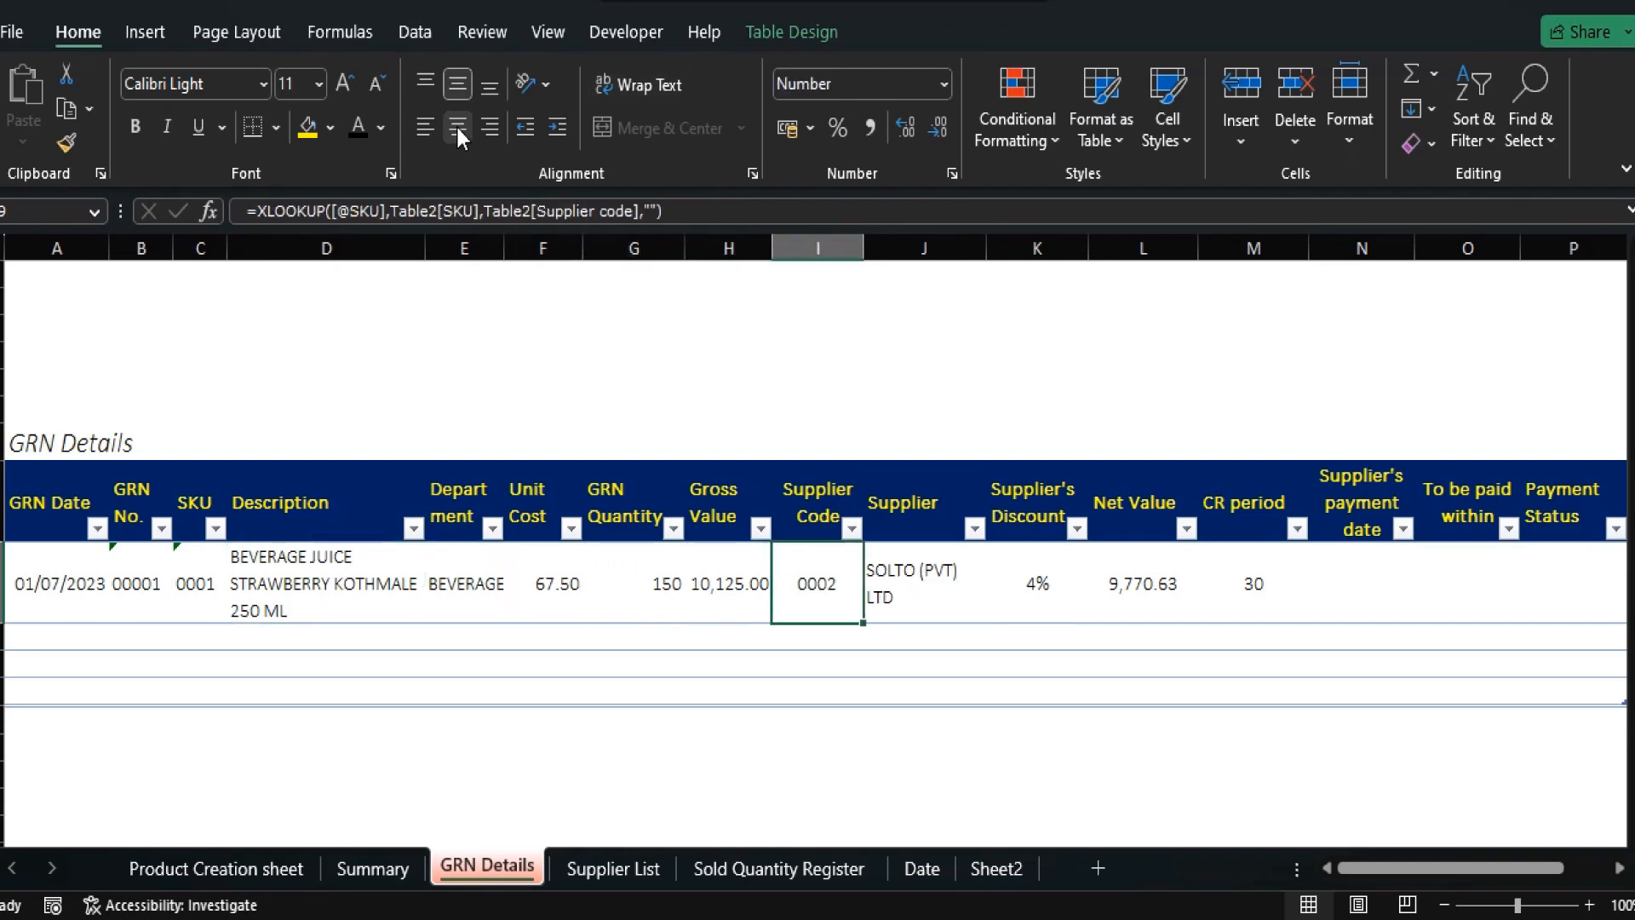
key(Right)
key(Left)
key(Left)
key(Left)
key(Left)
key(Right)
key(Right)
key(Right)
key(Right)
key(Right)
key(Right)
key(Right)
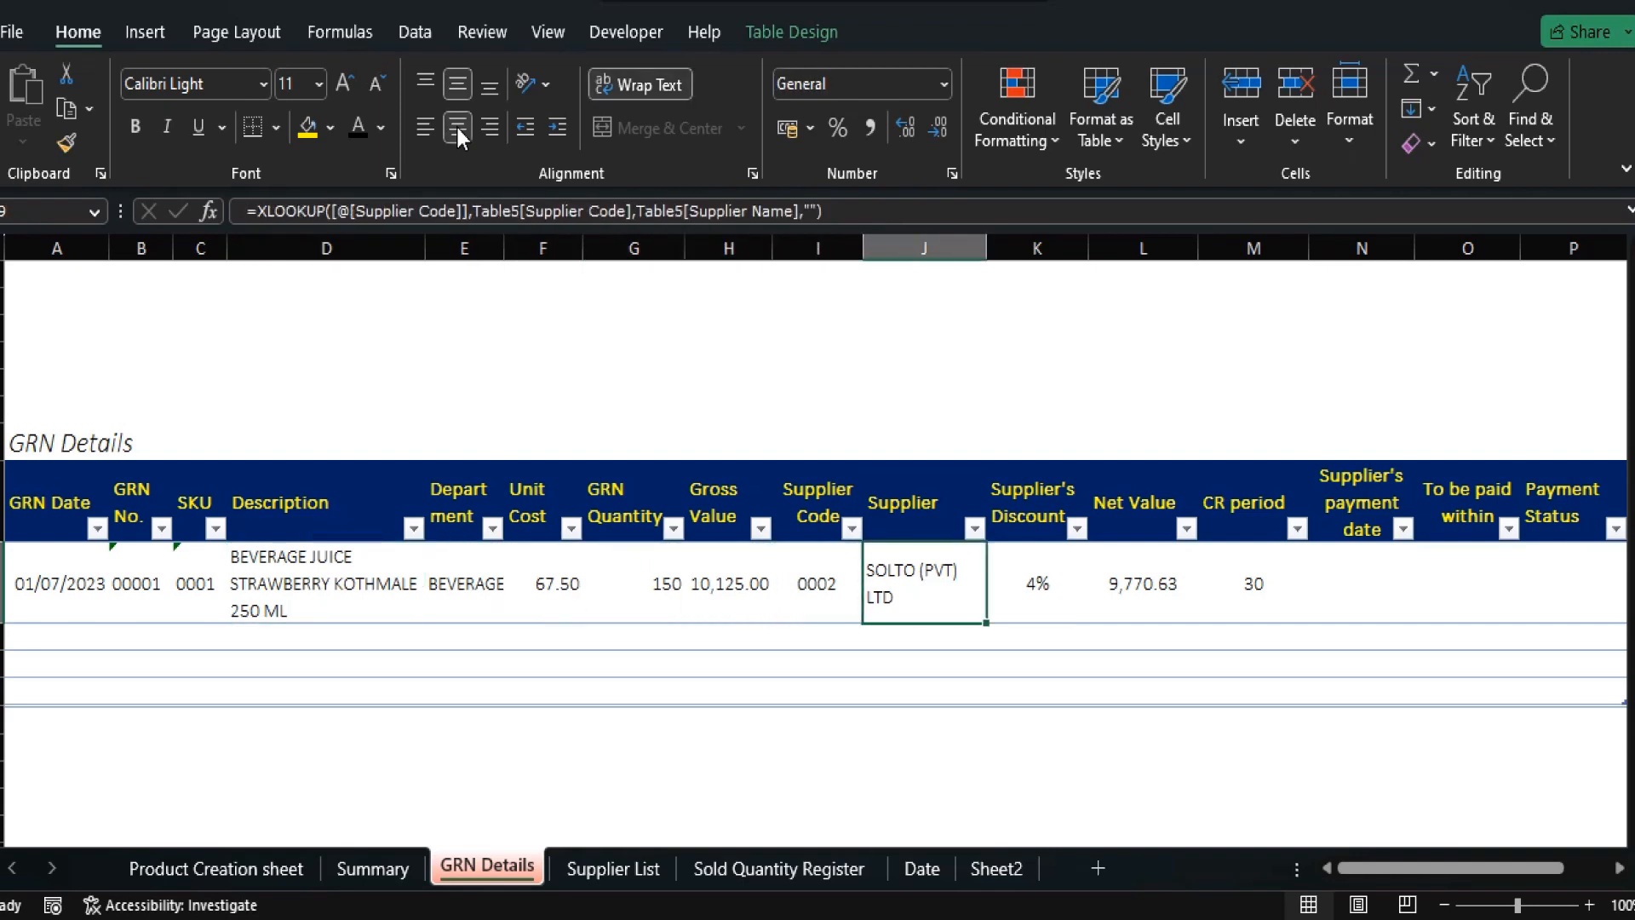
key(Right)
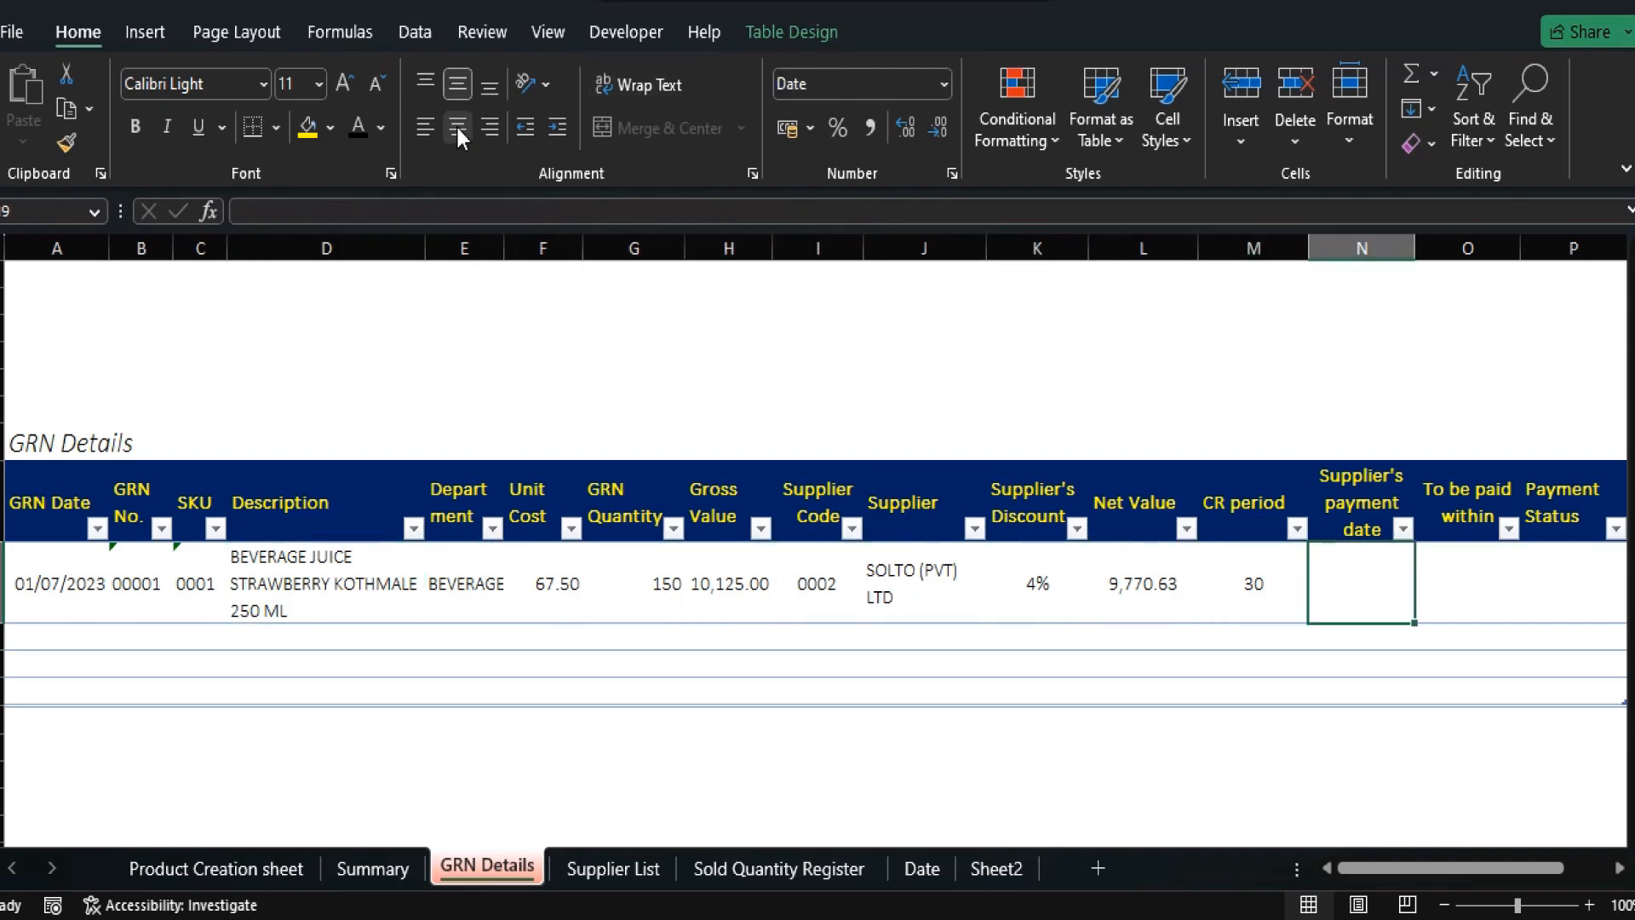
key(Up)
key(Down)
Enter =[@[GRN Date]]+[@[CR period]] as the Supplier's payment date.
text(=)
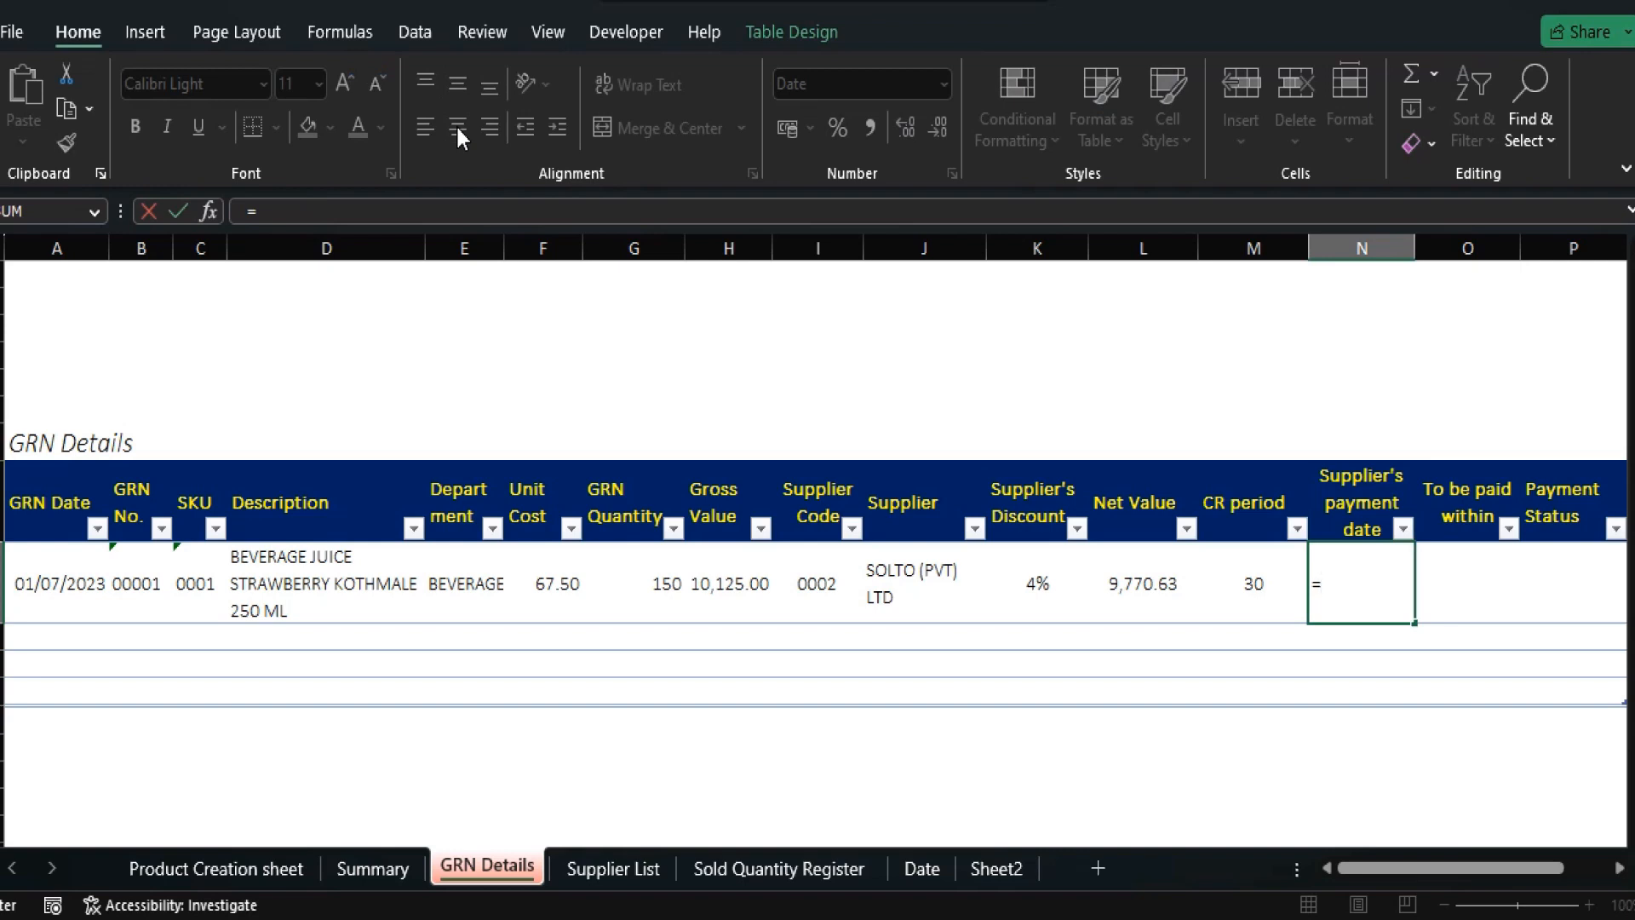
key(Left)
key(Left)
key(Left)
key(Left)
key(Left)
key(Left)
key(Left)
key(Left)
key(Left)
key(Left)
key(Left)
key(Left)
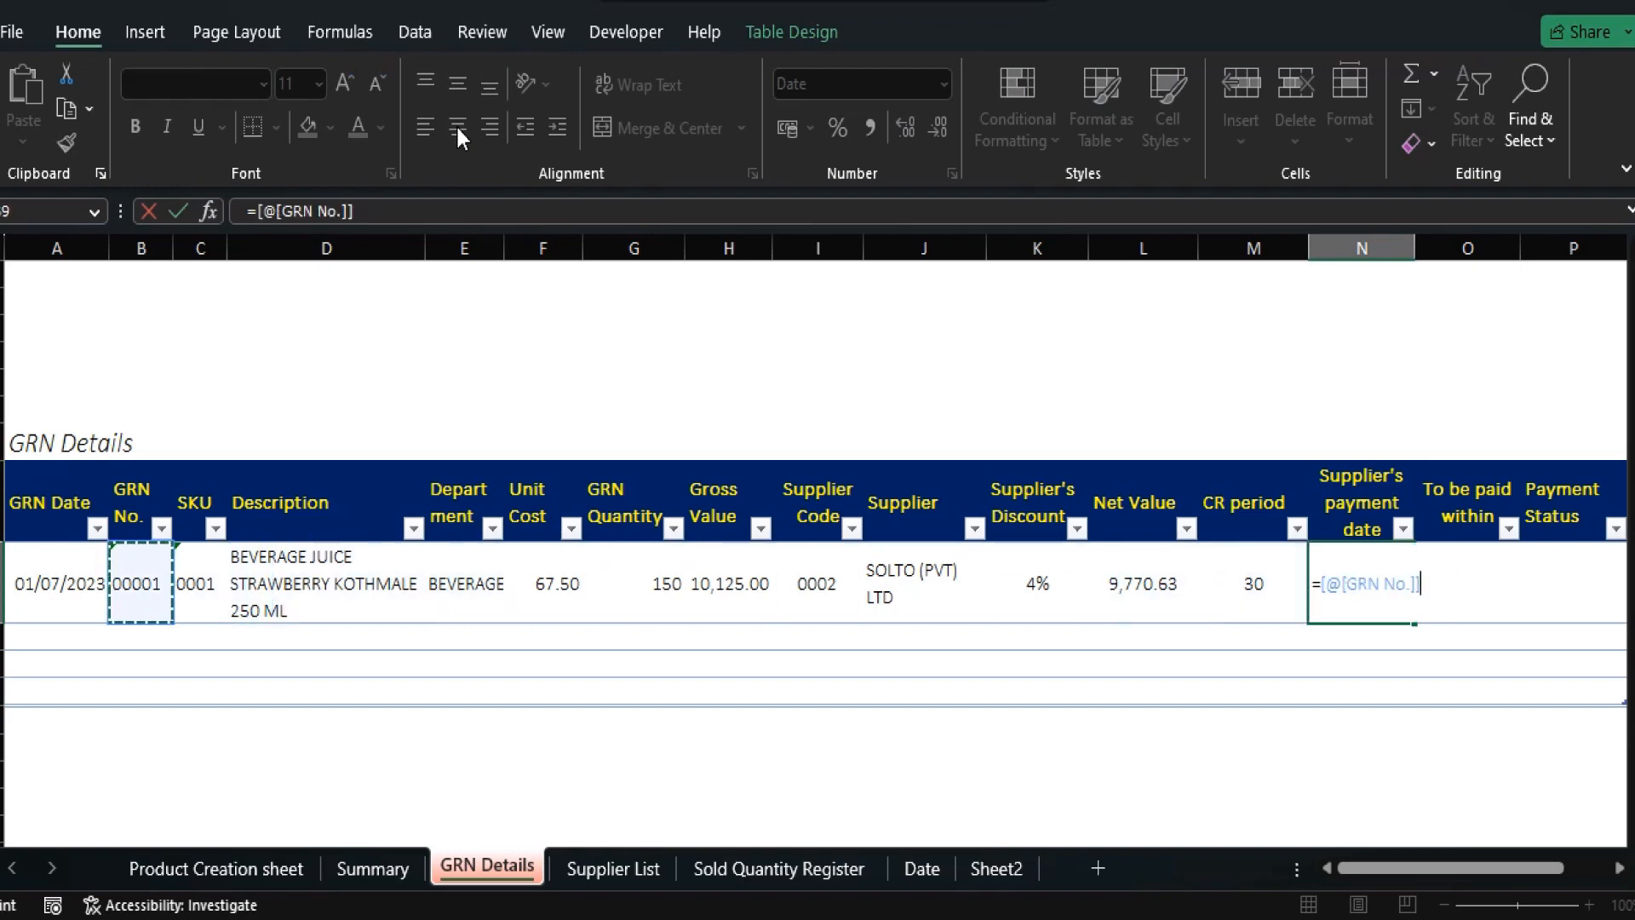
key(Left)
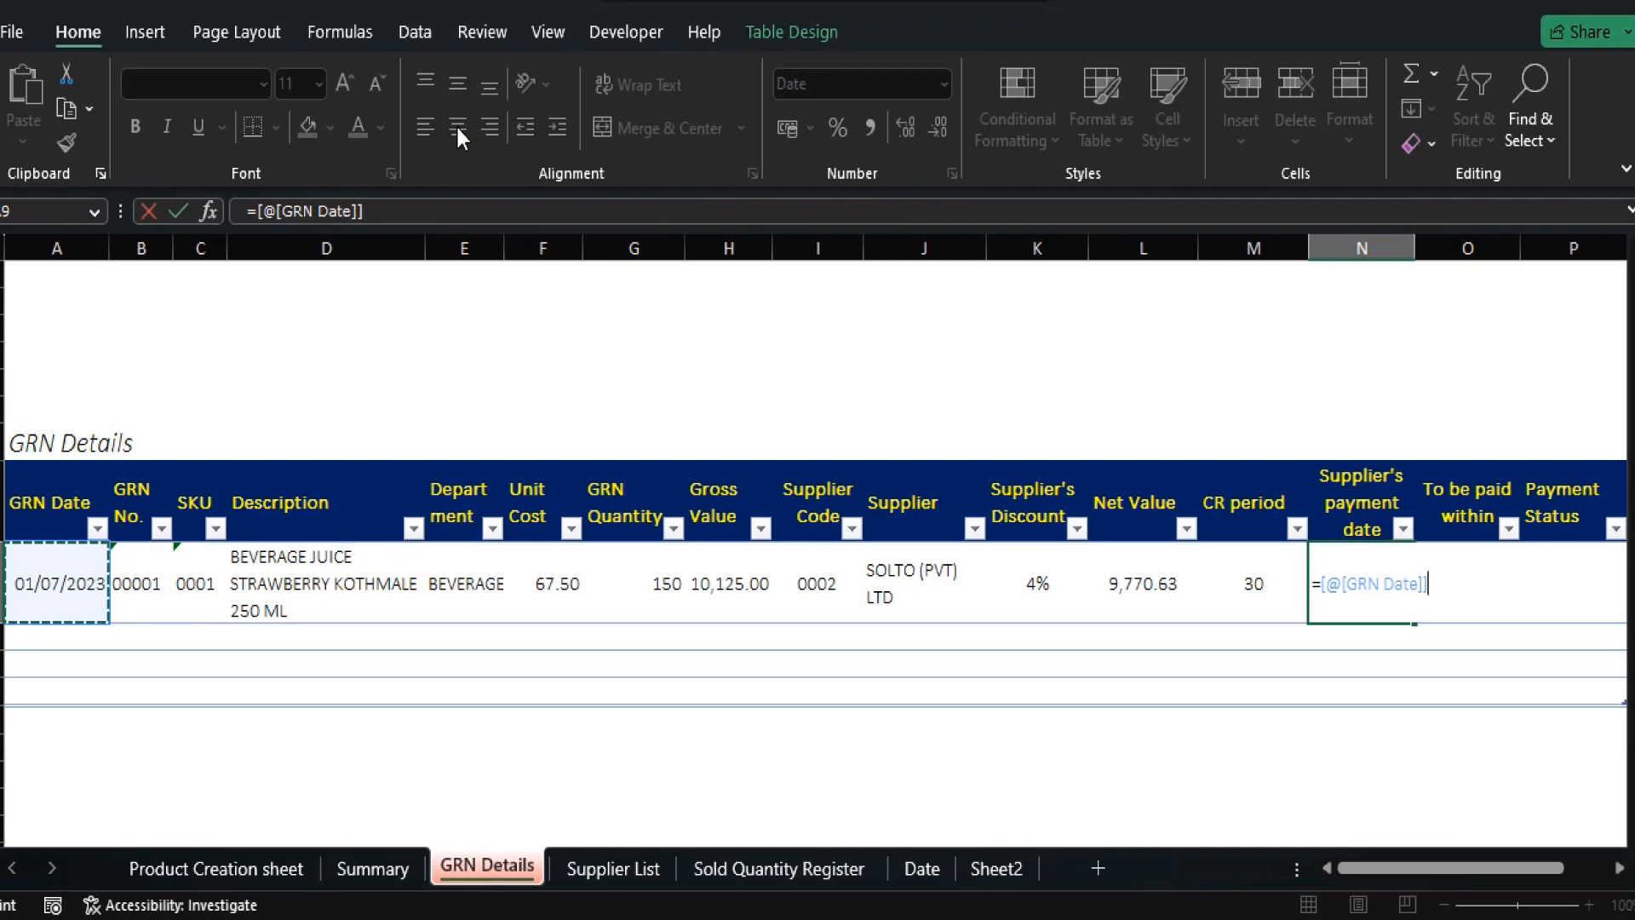
text(+)
key(Left)
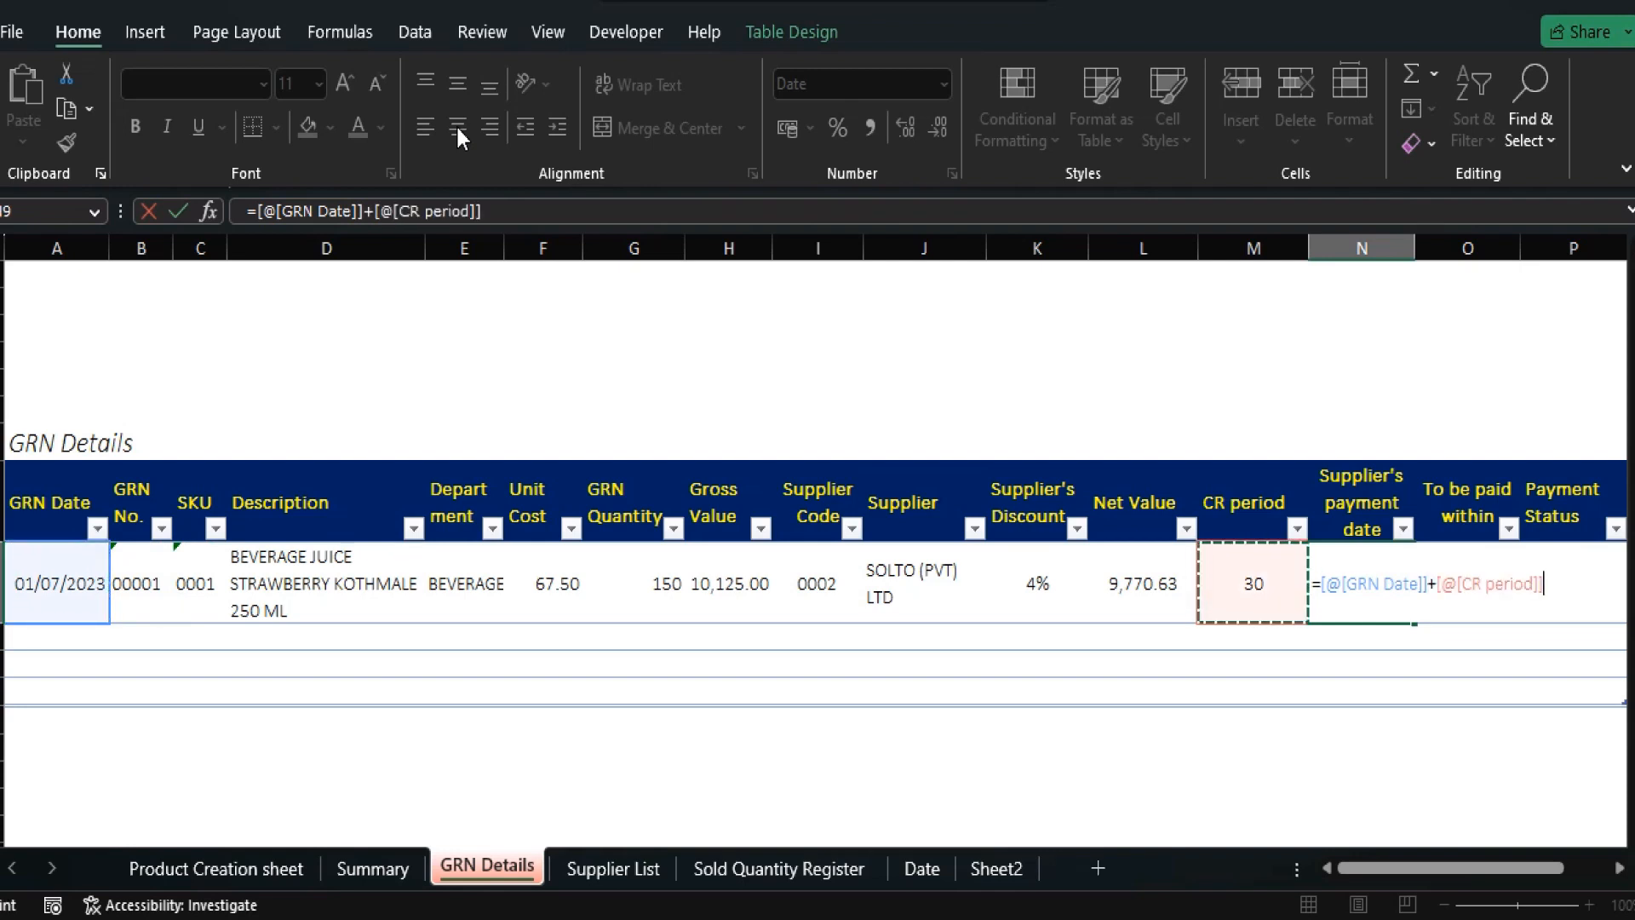
key(Return)
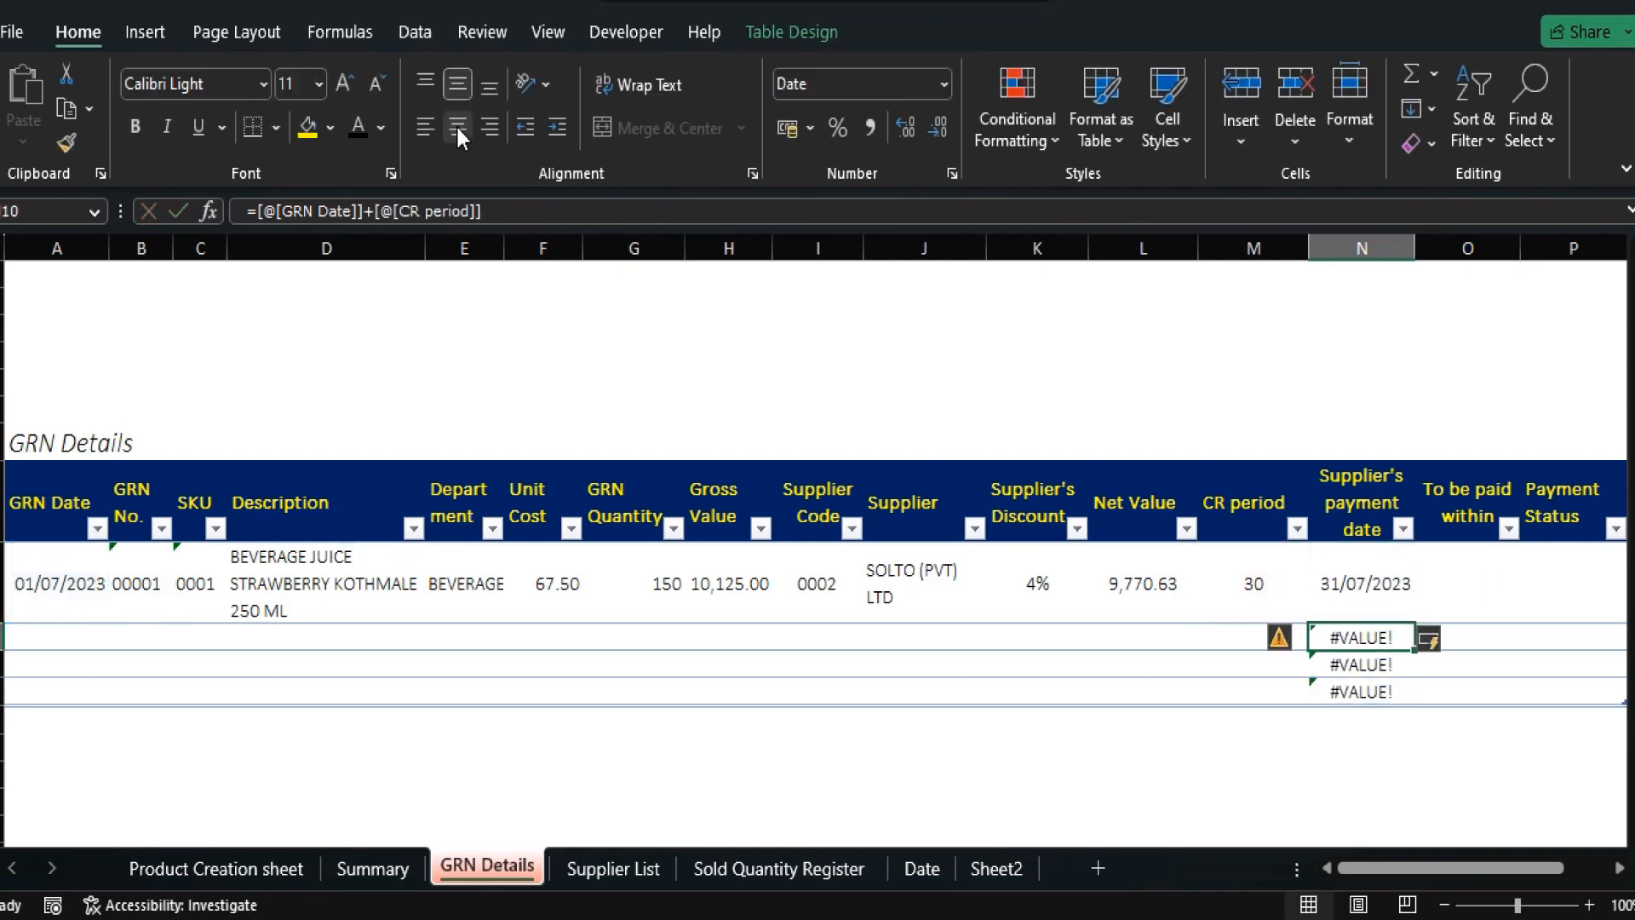
Wrap the payment date formula in IFERROR(...,""), showing 31/07/2023 with blank rows below.
key(Up)
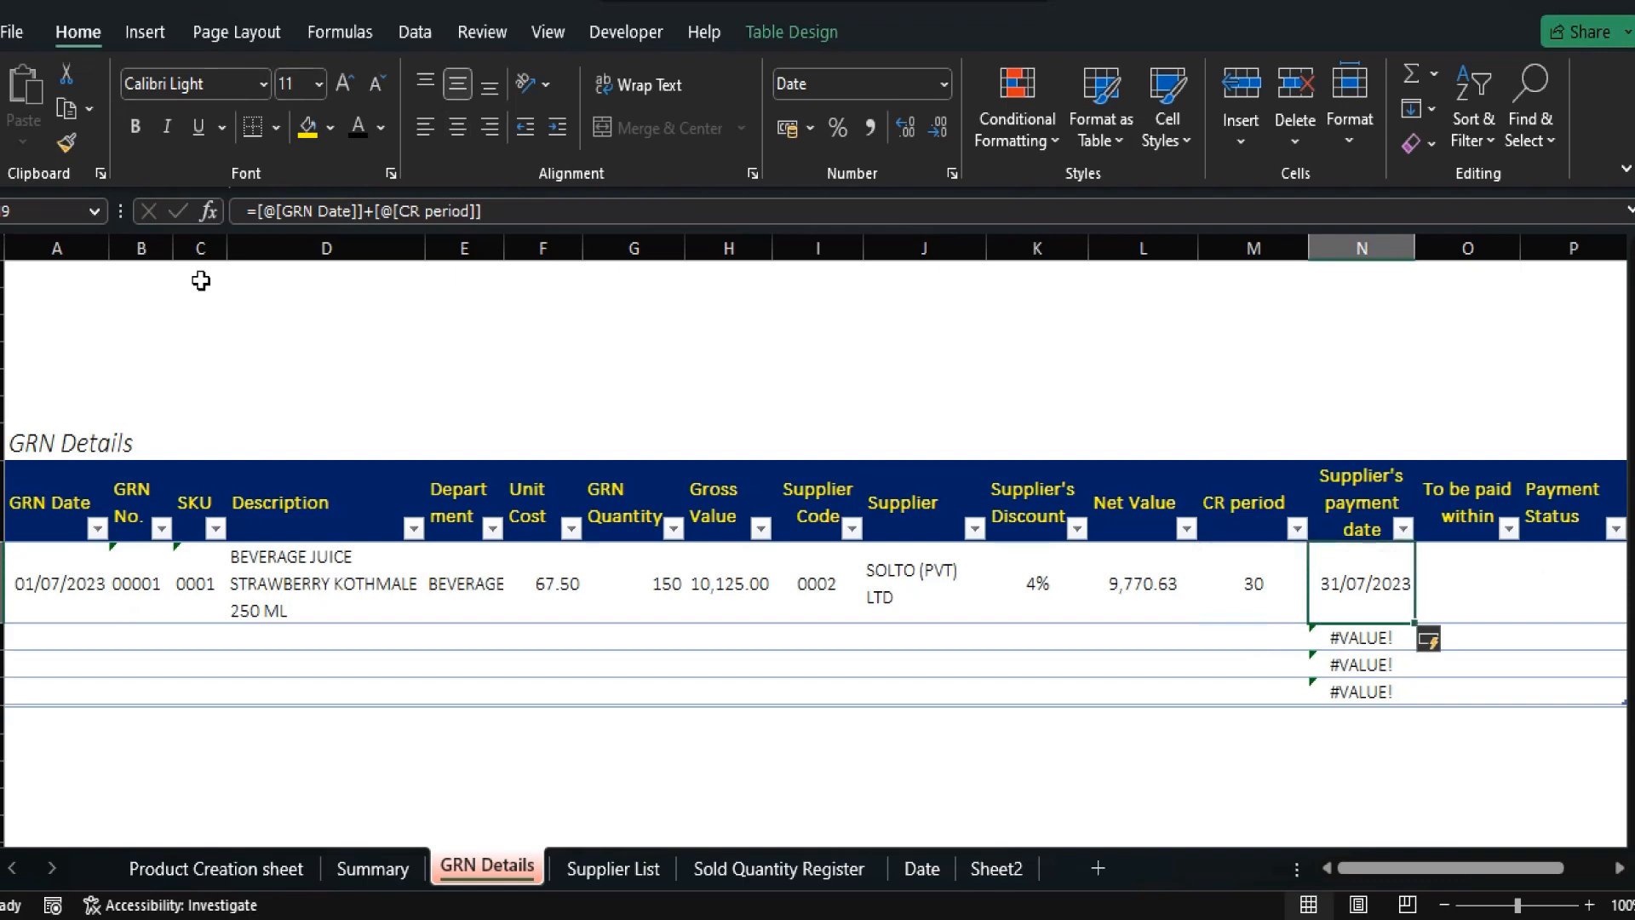
click(259, 210)
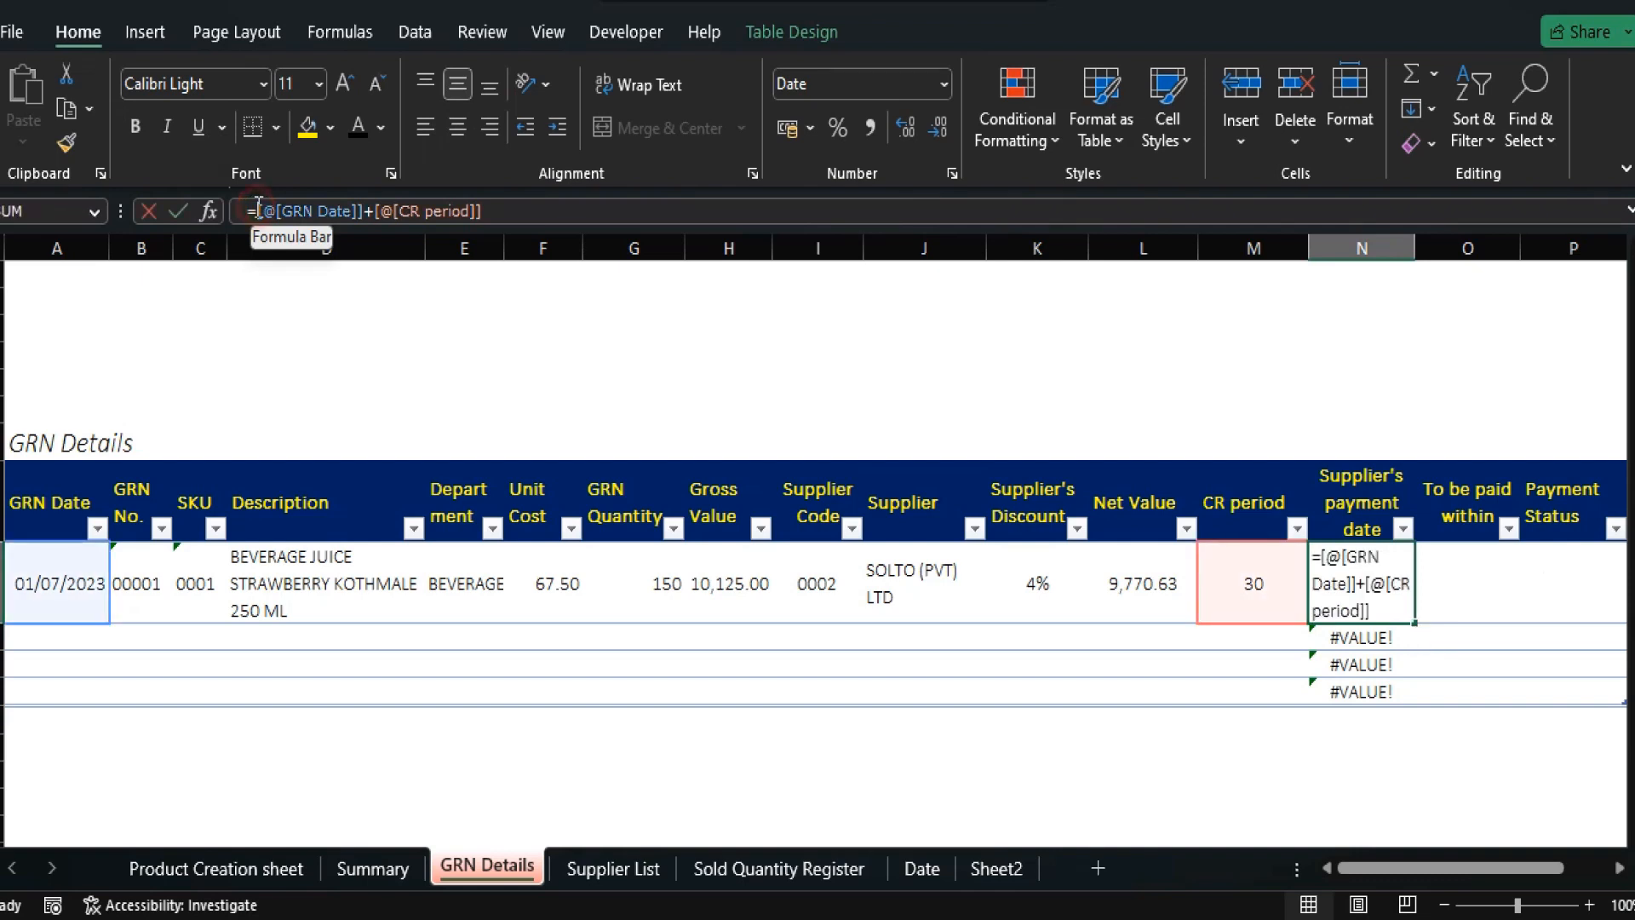
text(iferror)
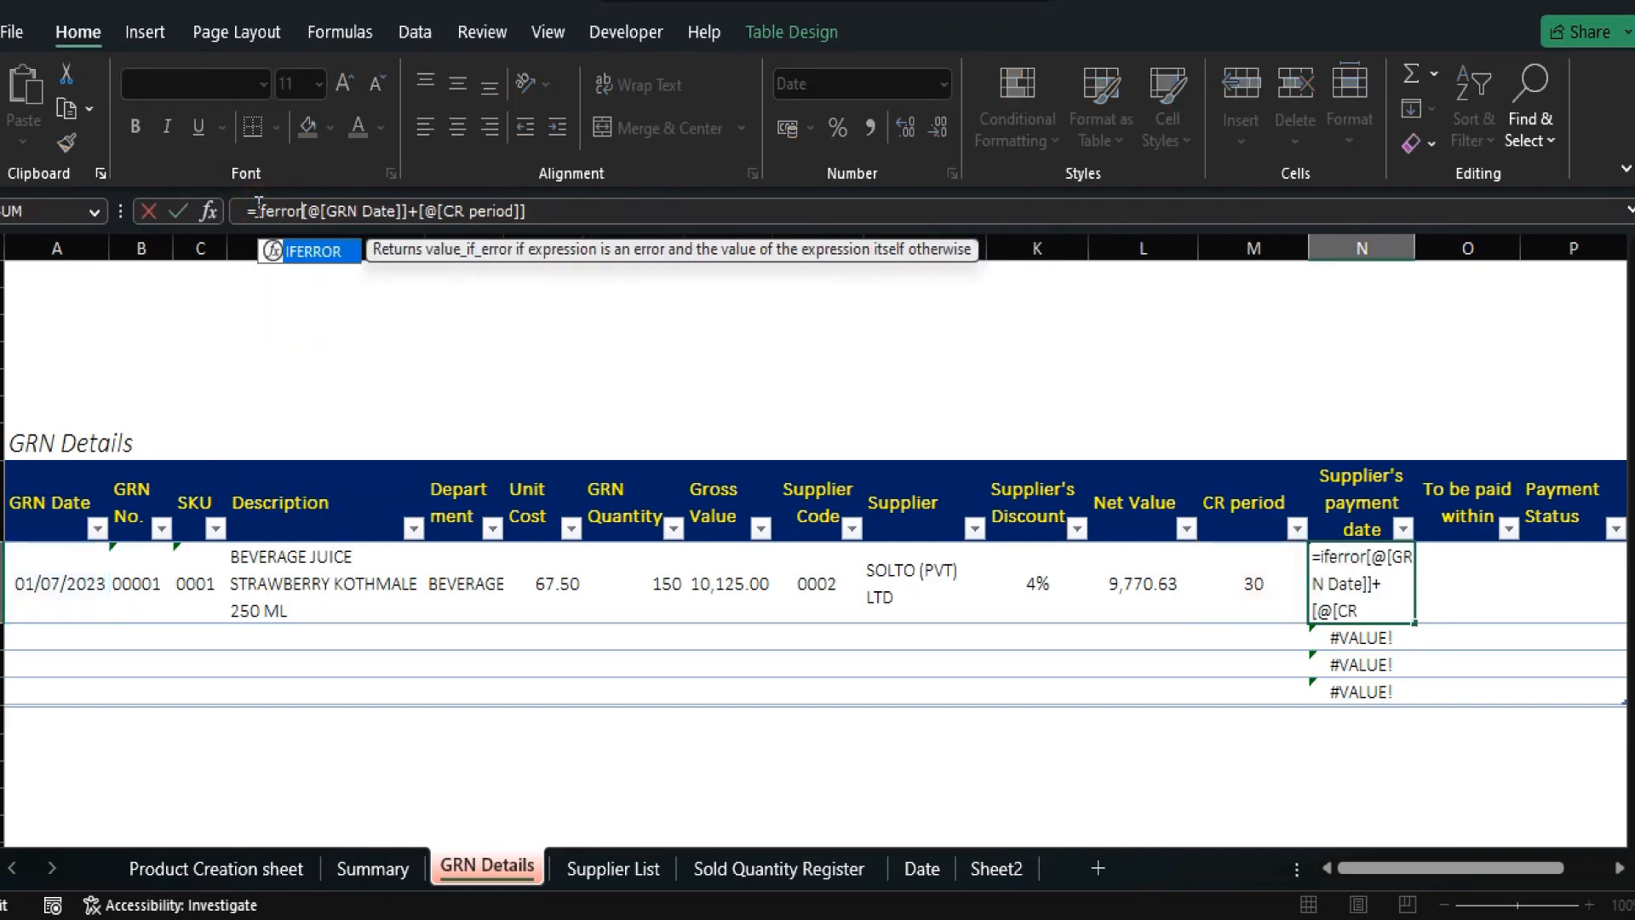
text(()
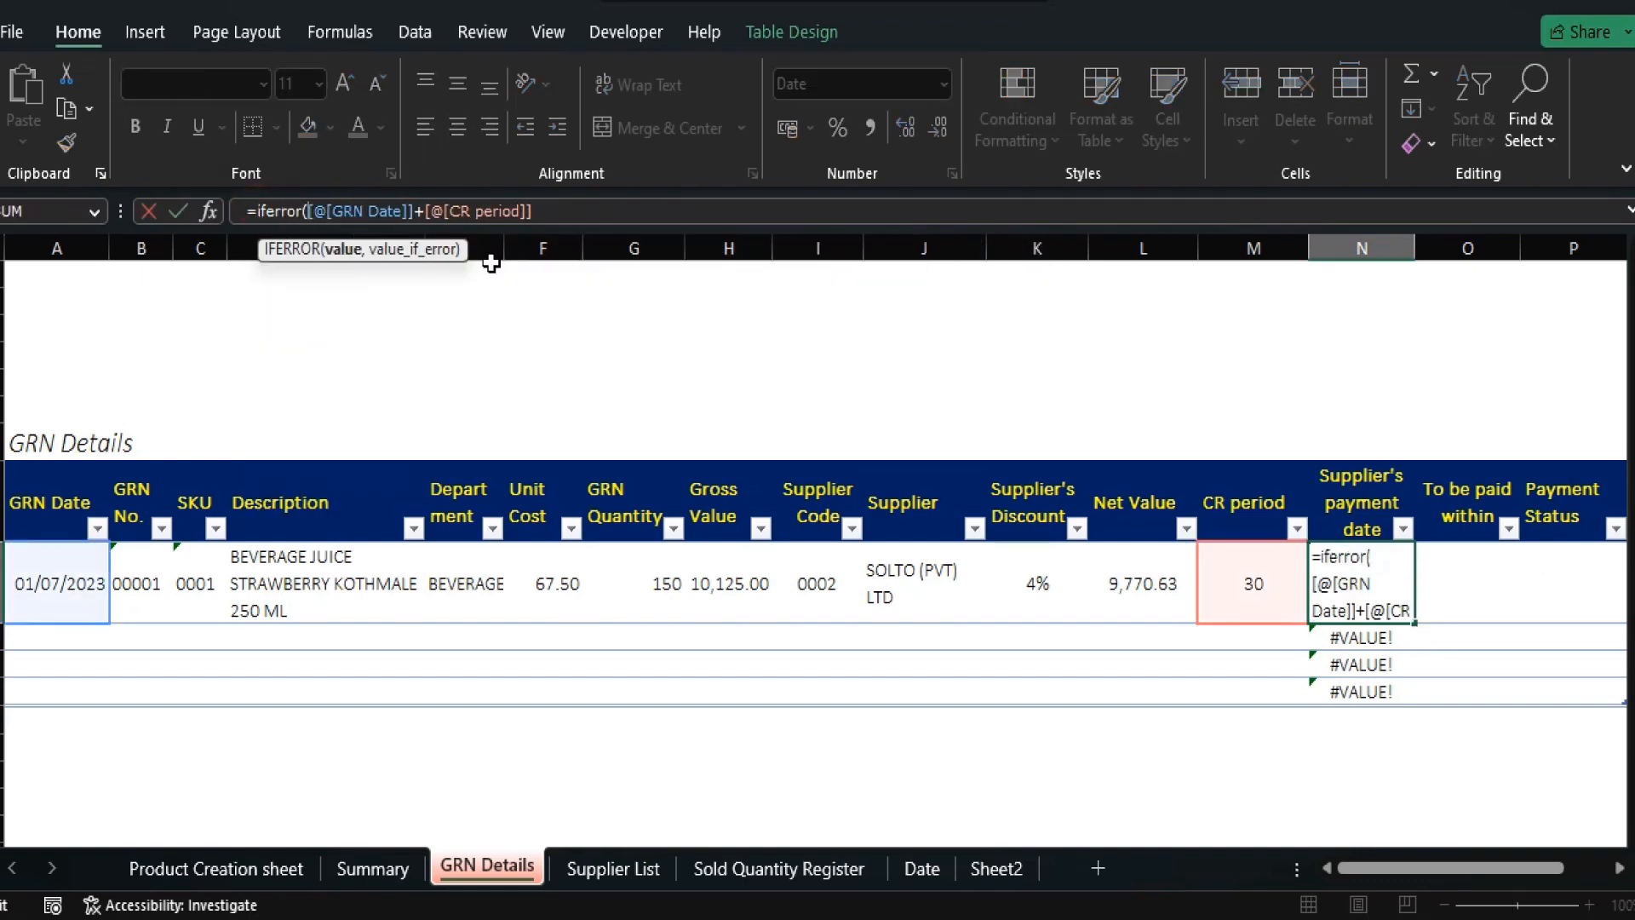
click(555, 213)
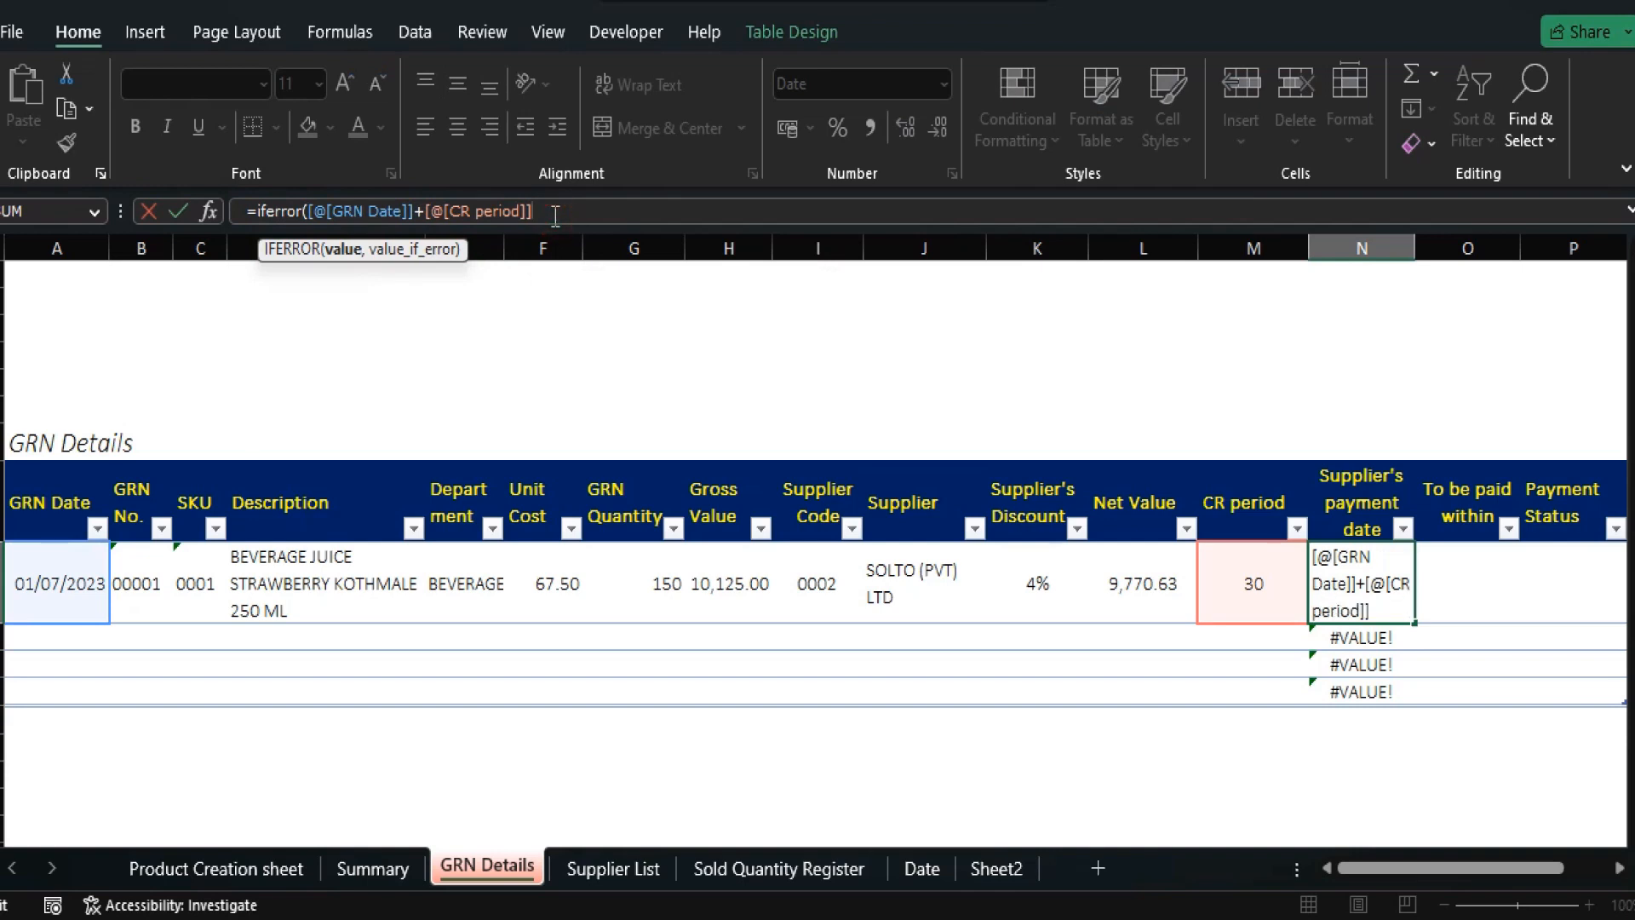
text(,)
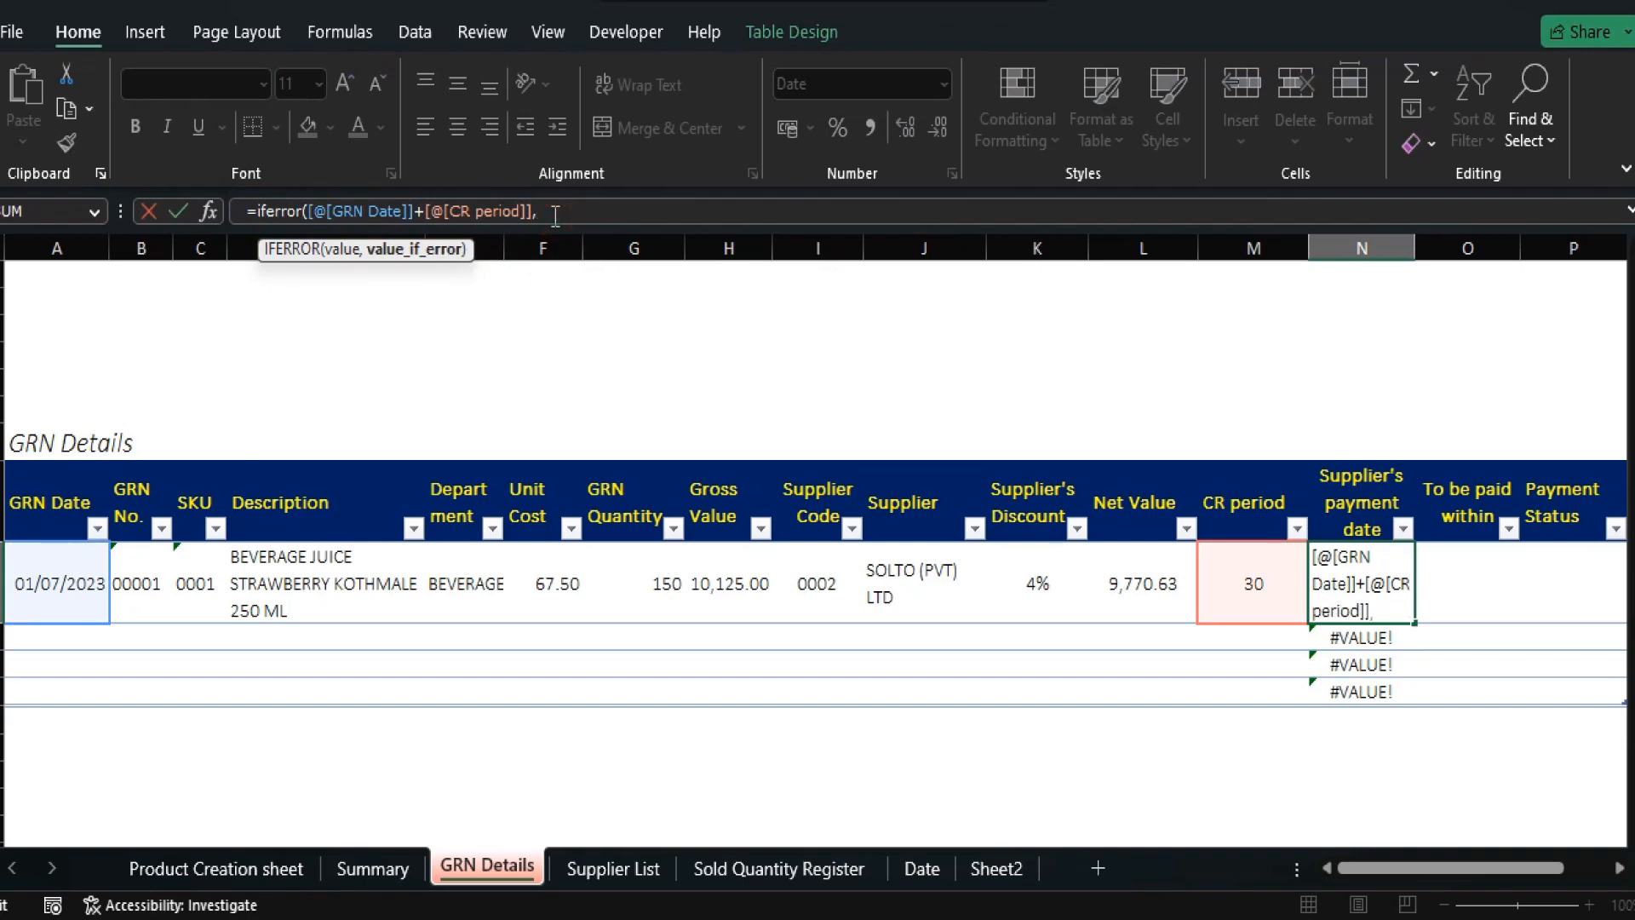
text(""))
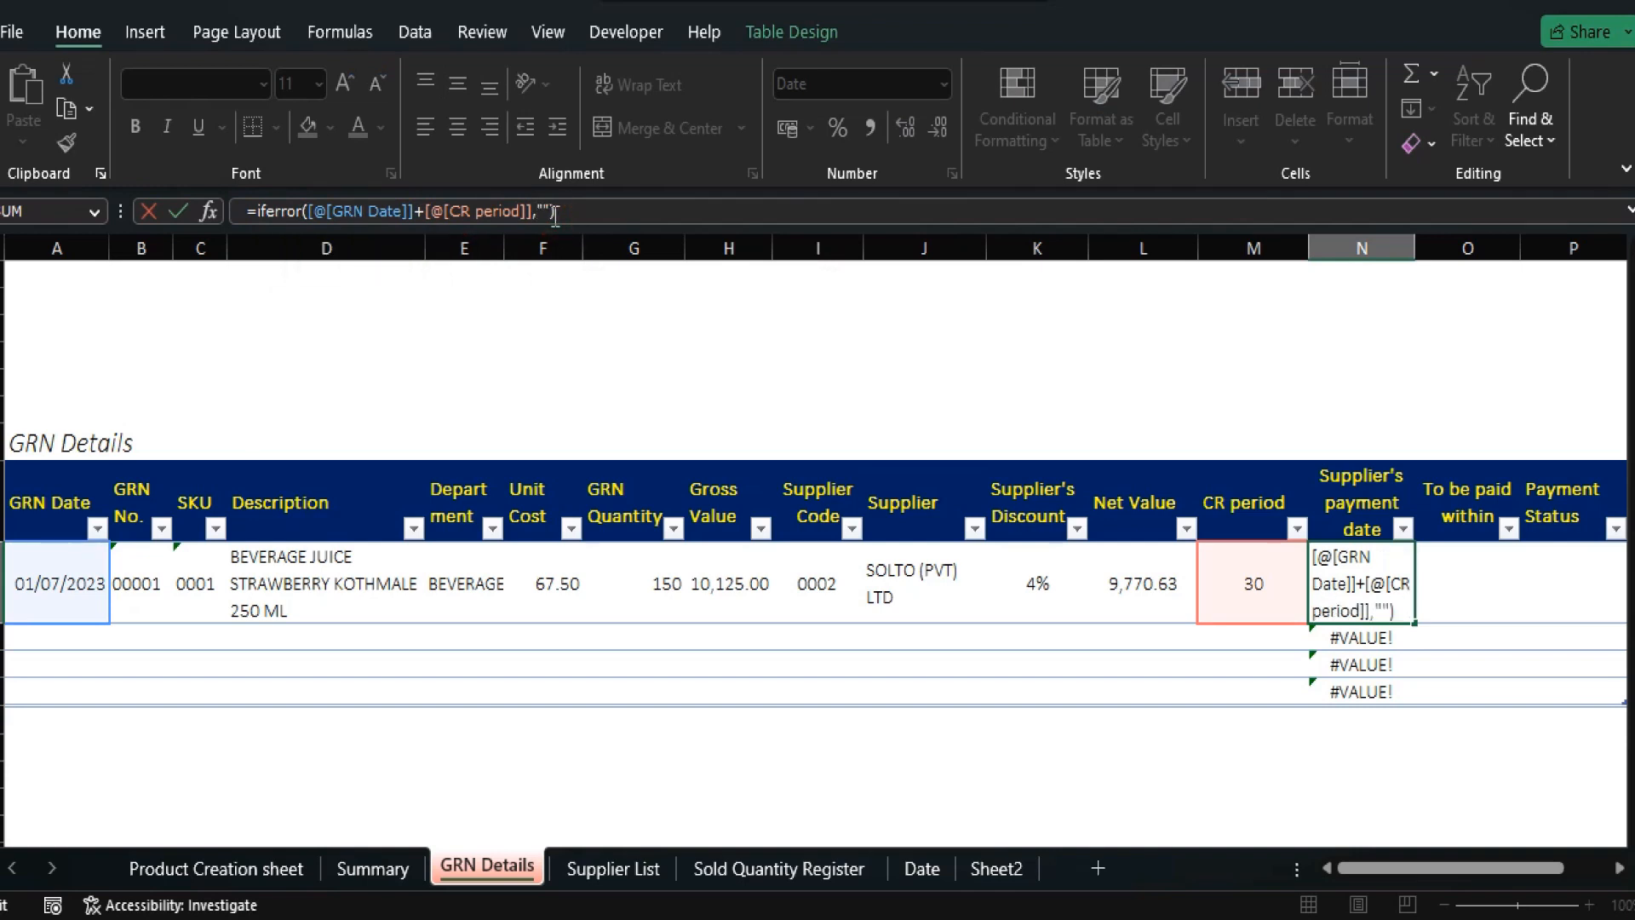
key(Return)
key(Up)
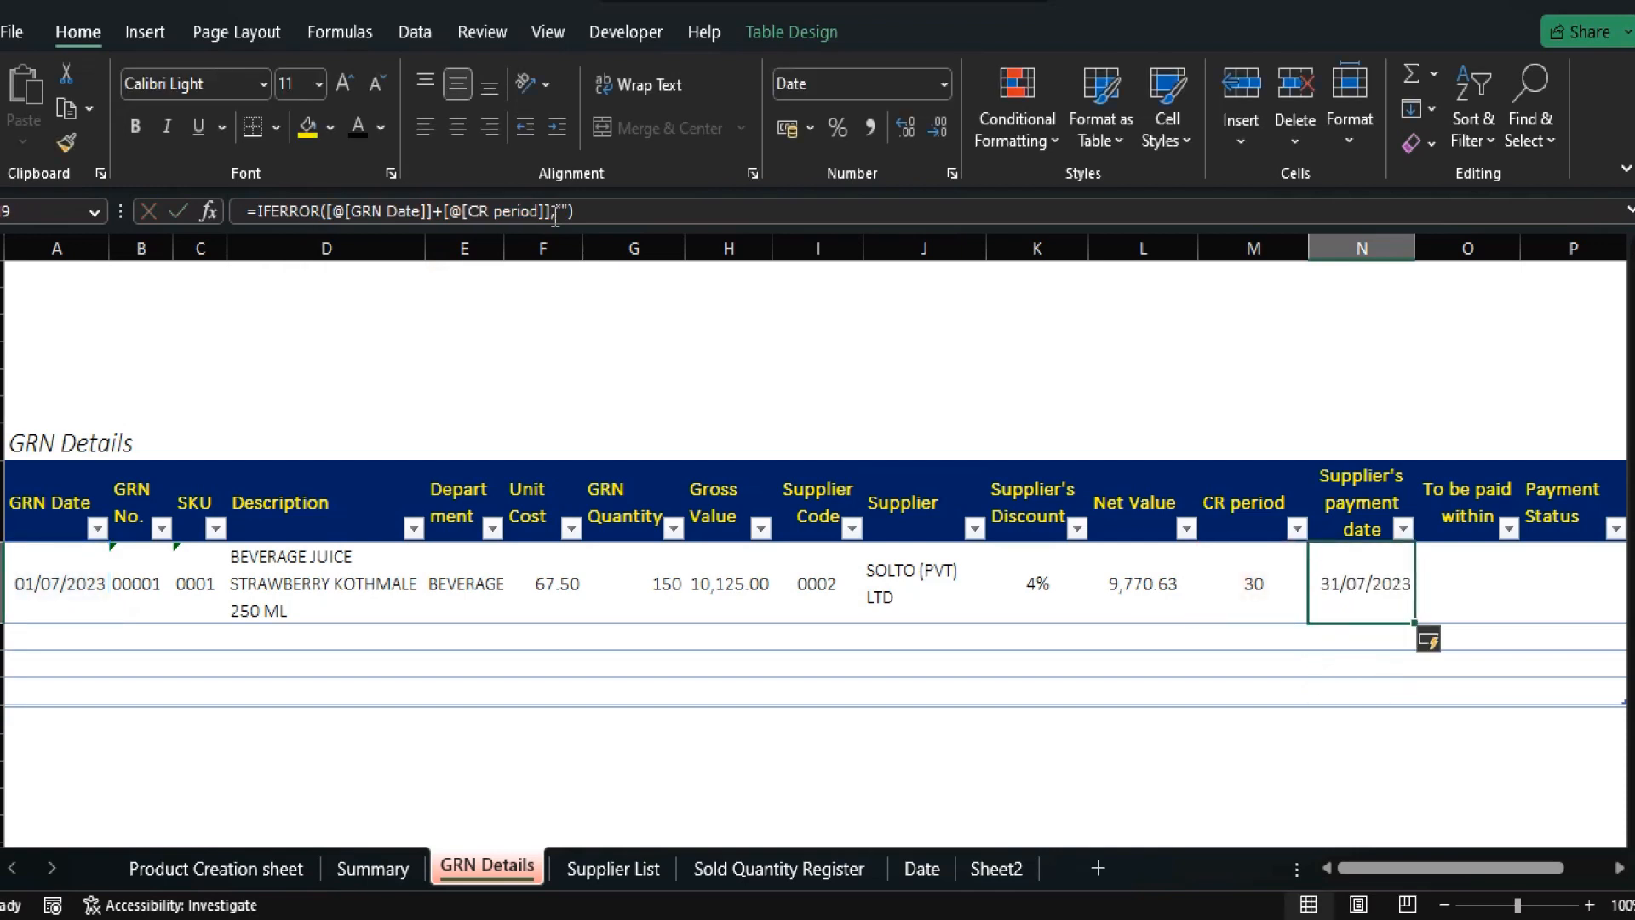
key(Right)
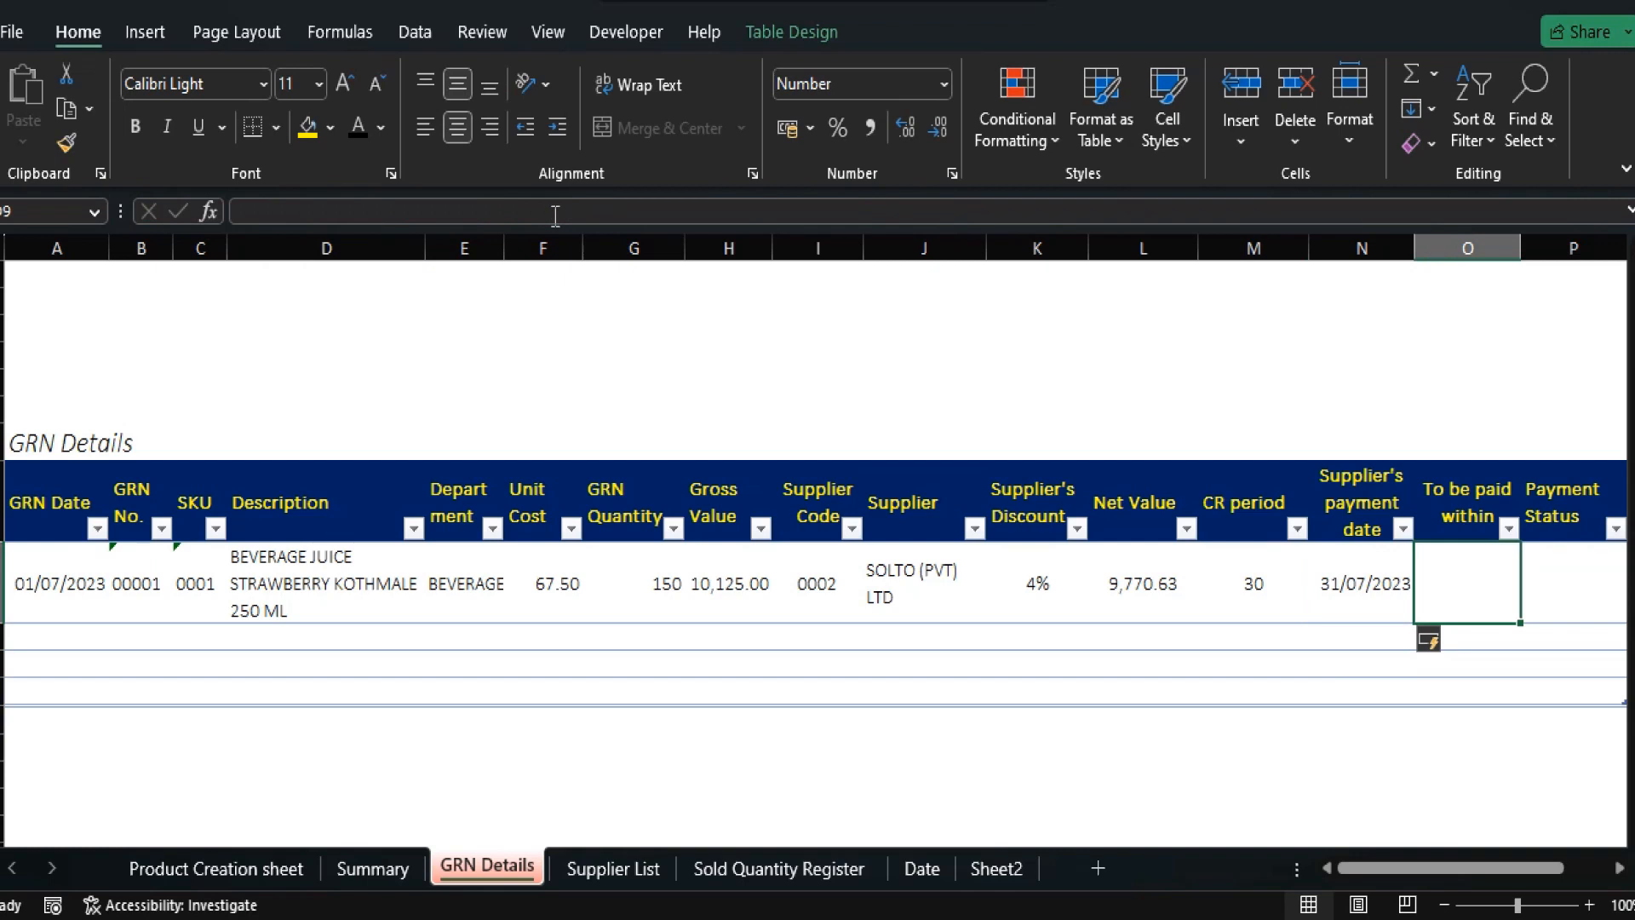
key(Right)
key(Left)
key(Left)
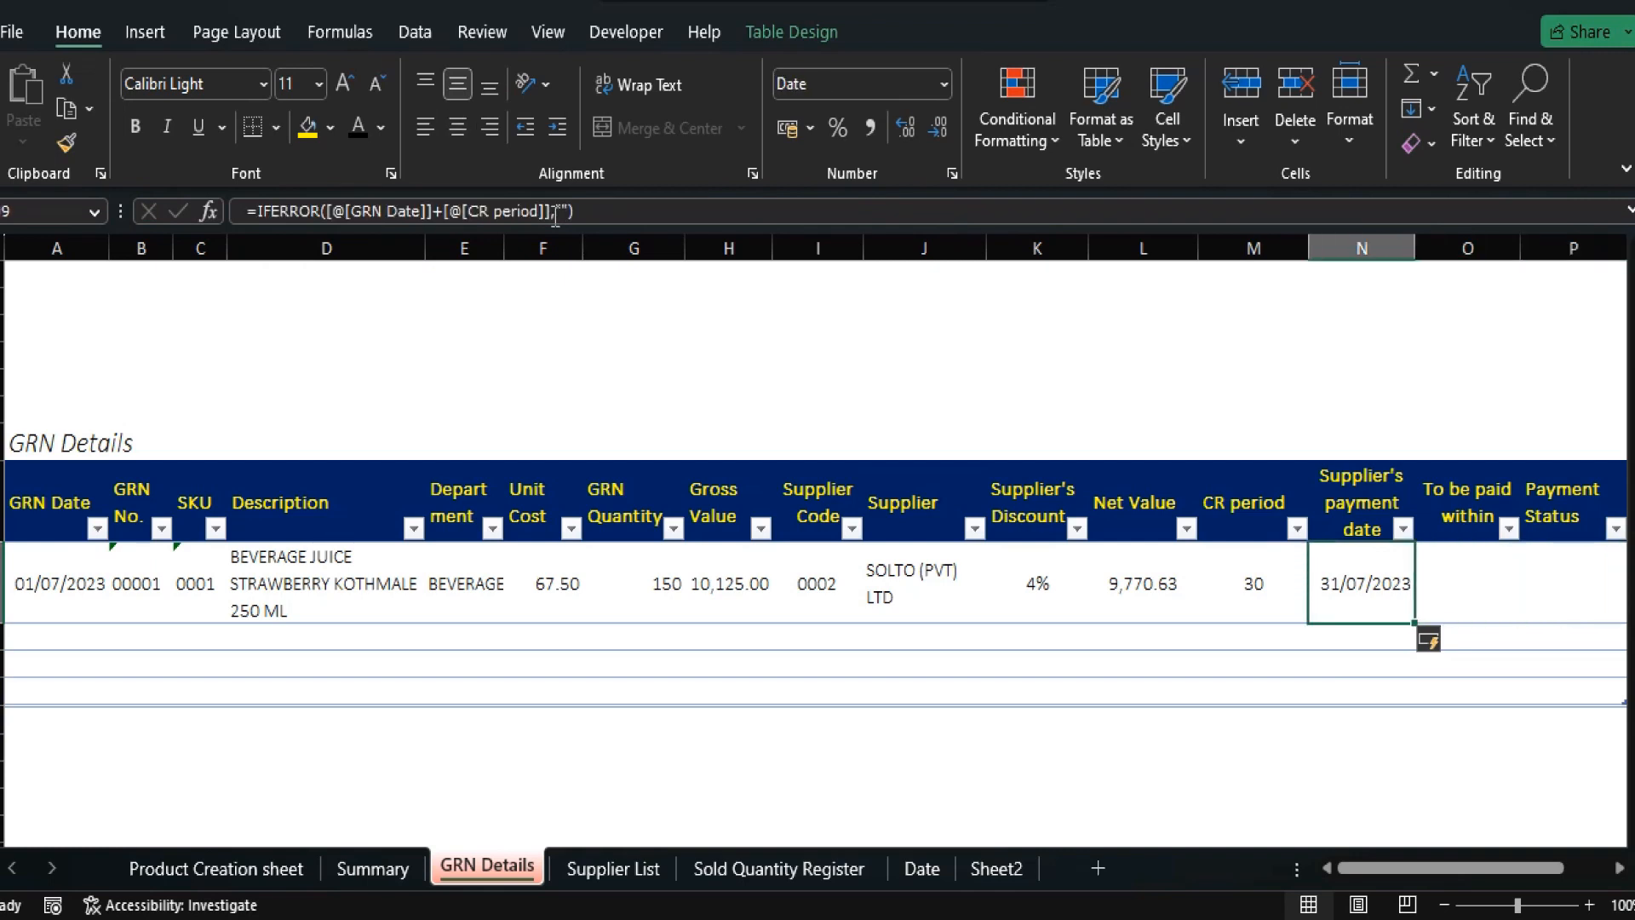
key(Right)
key(Right)
key(Right)
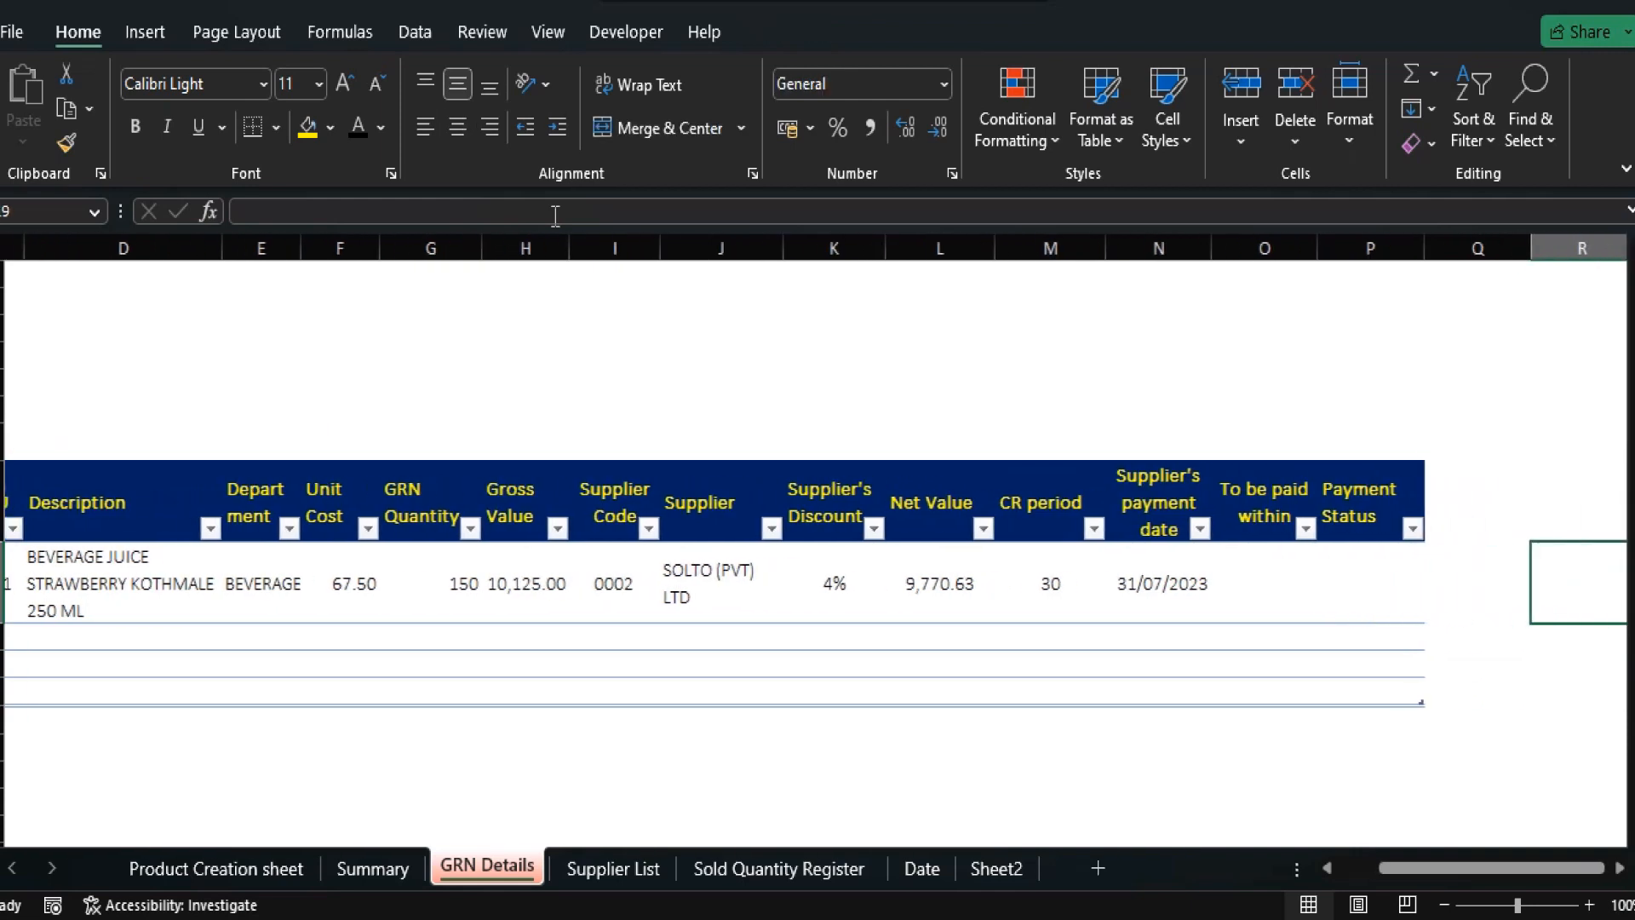
key(Left)
key(Left)
key(Left)
key(Left)
key(Left)
key(Left)
key(Left)
key(Left)
key(Left)
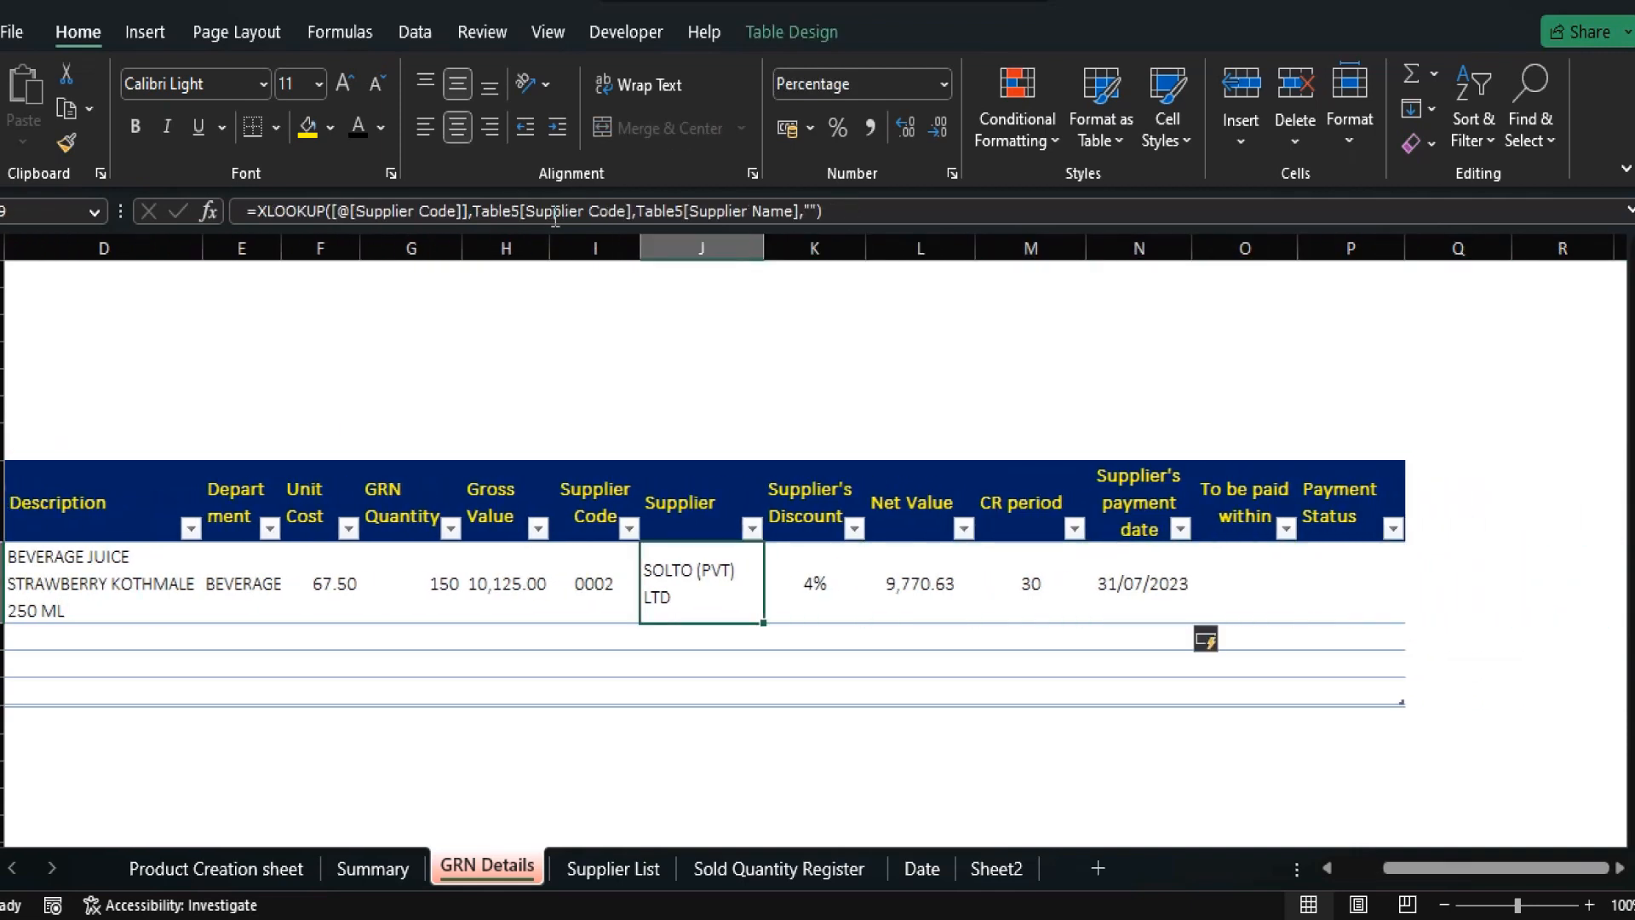
key(Left)
key(Left)
key(Left)
key(Left)
key(Left)
key(Left)
key(Left)
key(Right)
key(Right)
key(Right)
key(Right)
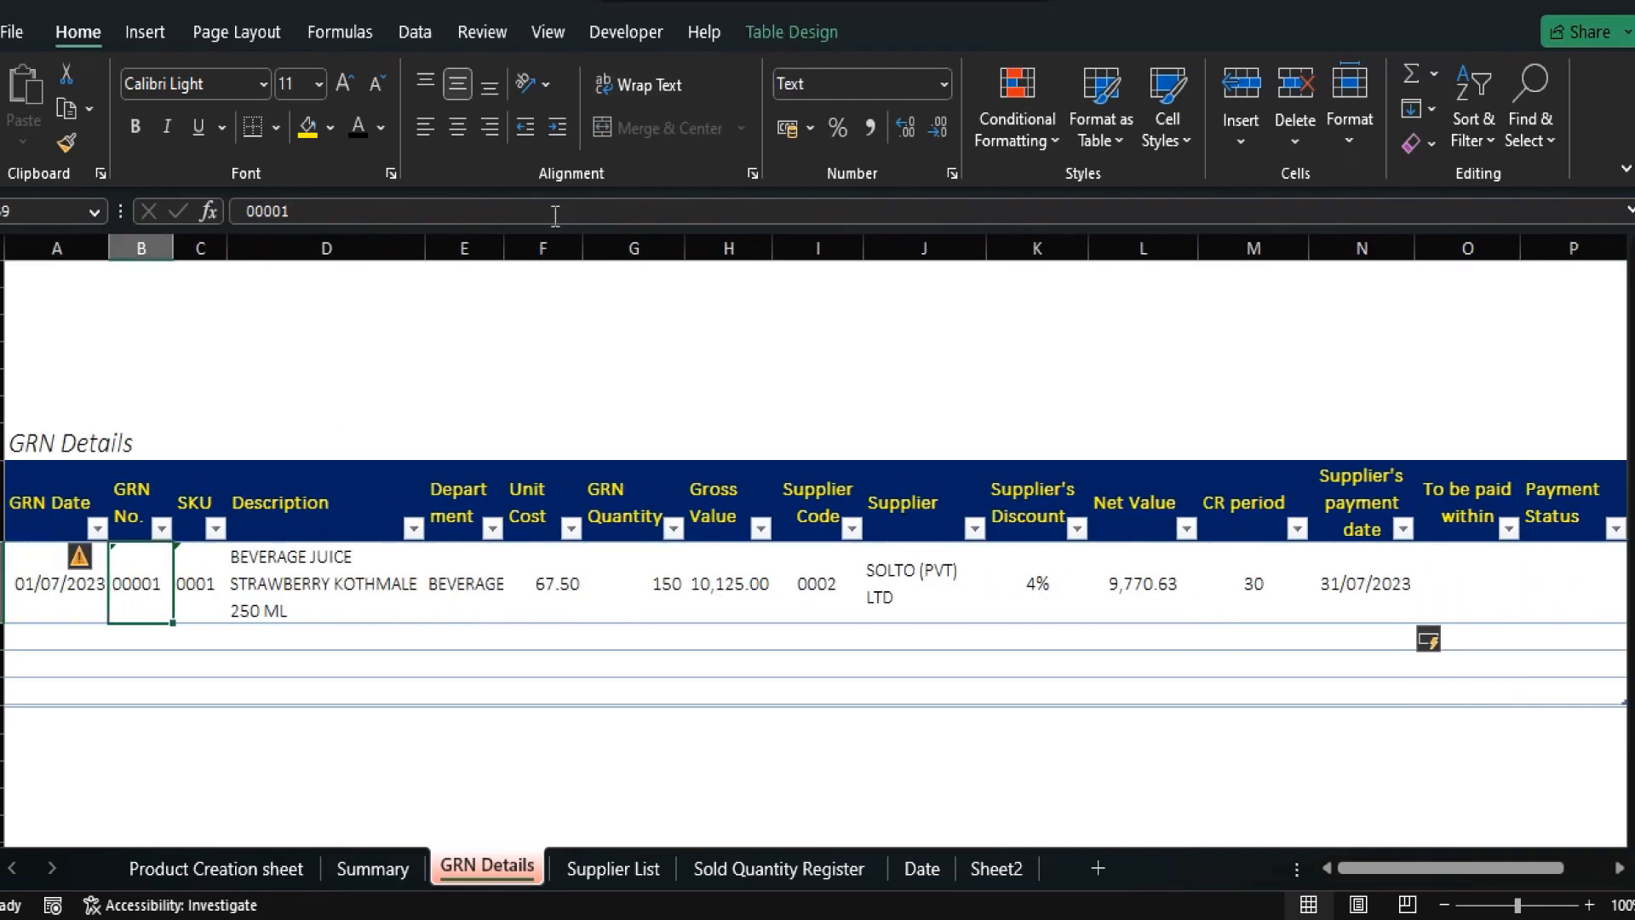
key(Right)
key(Right)
key(Right)
key(Right)
key(Right)
key(Right)
key(Right)
key(Right)
key(Right)
key(Right)
key(Right)
key(Right)
key(Right)
key(Right)
key(Right)
key(Right)
key(Right)
key(Right)
key(Left)
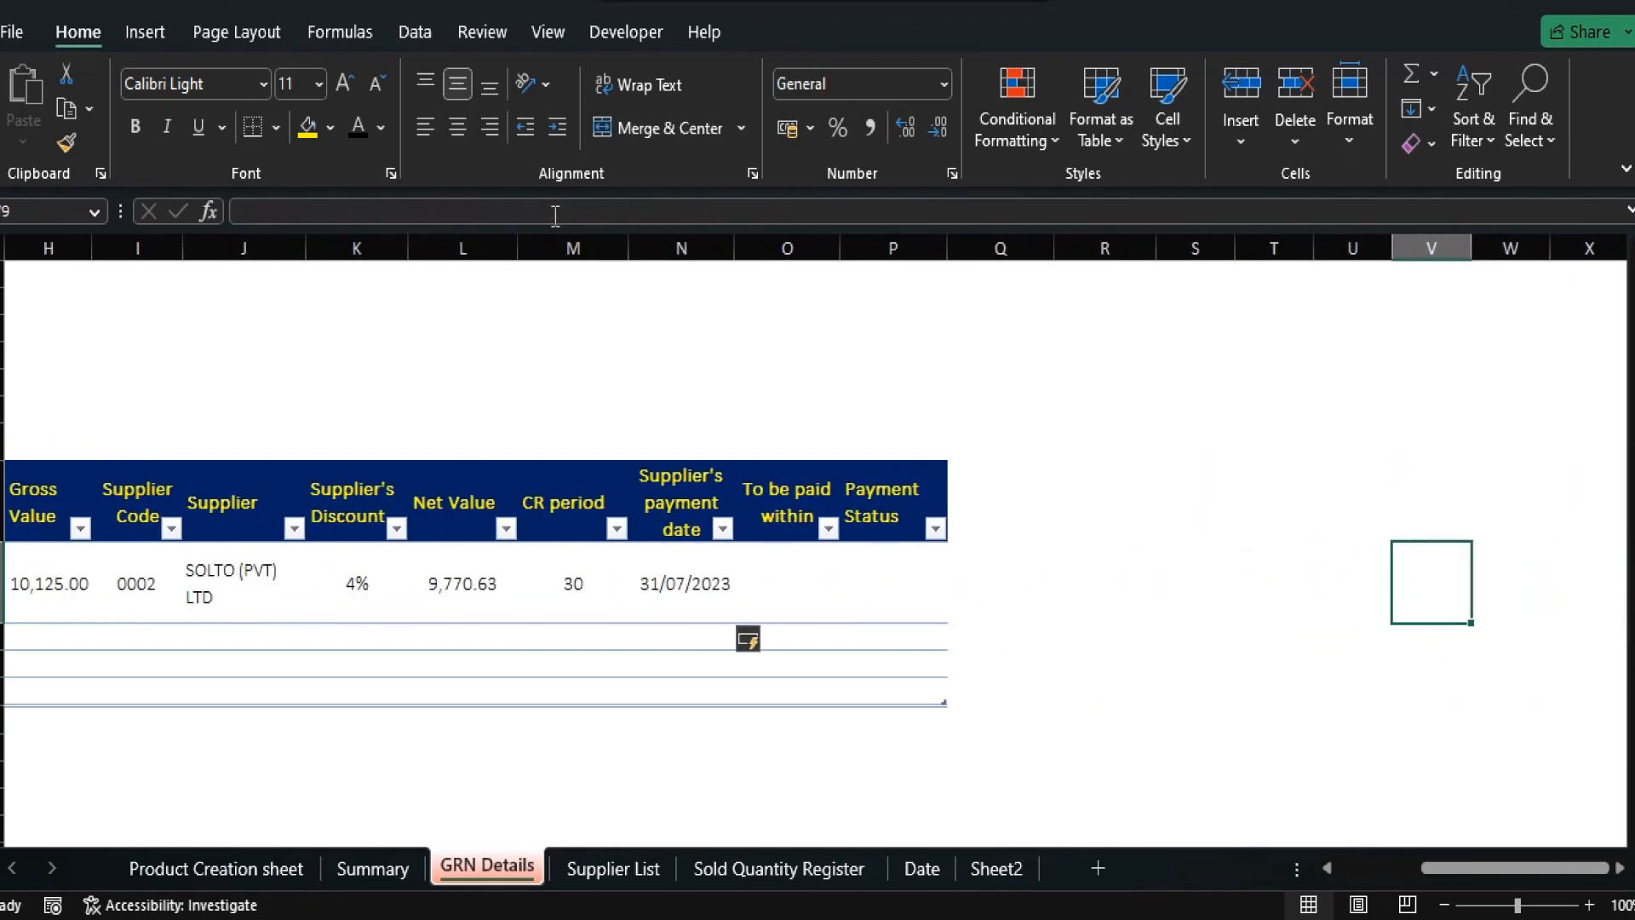
key(Left)
key(Left)
key(Left)
key(Left)
key(Left)
key(Left)
key(Left)
key(Left)
key(Left)
key(Left)
key(Left)
key(Left)
key(Left)
key(Left)
key(Left)
key(Left)
key(Left)
key(Left)
key(Left)
key(Left)
key(Left)
key(Right)
key(Right)
key(Right)
key(Right)
key(Right)
key(Right)
key(Right)
key(Right)
key(Right)
key(Right)
key(Right)
key(Right)
key(Right)
key(Right)
key(Right)
key(Right)
key(Right)
key(Right)
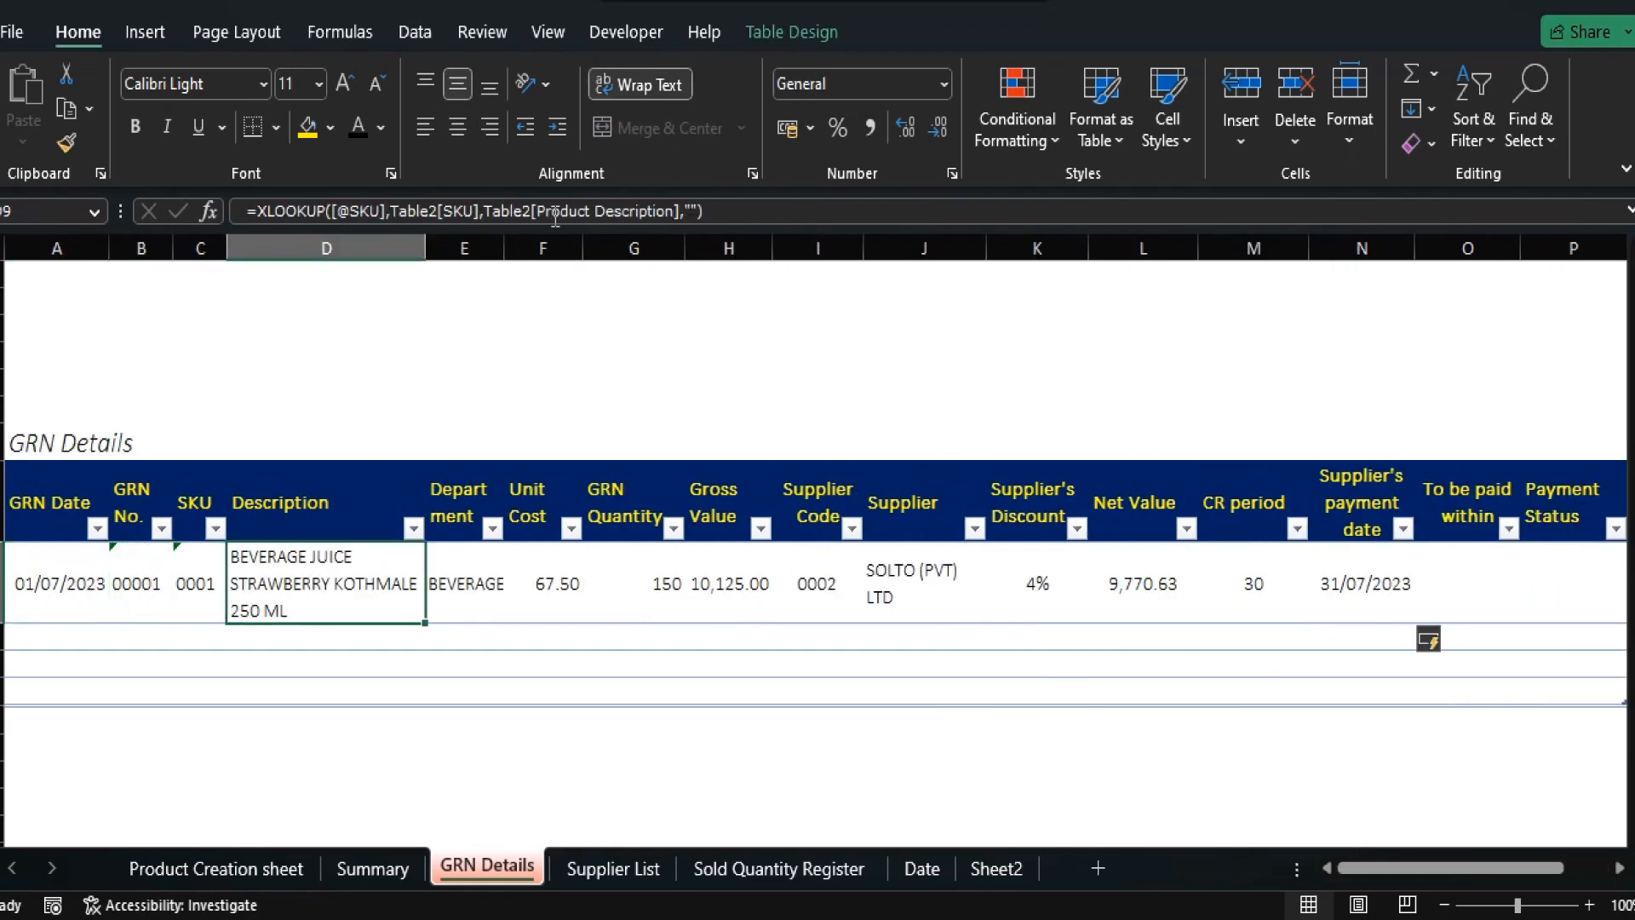
key(Right)
key(Left)
key(Left)
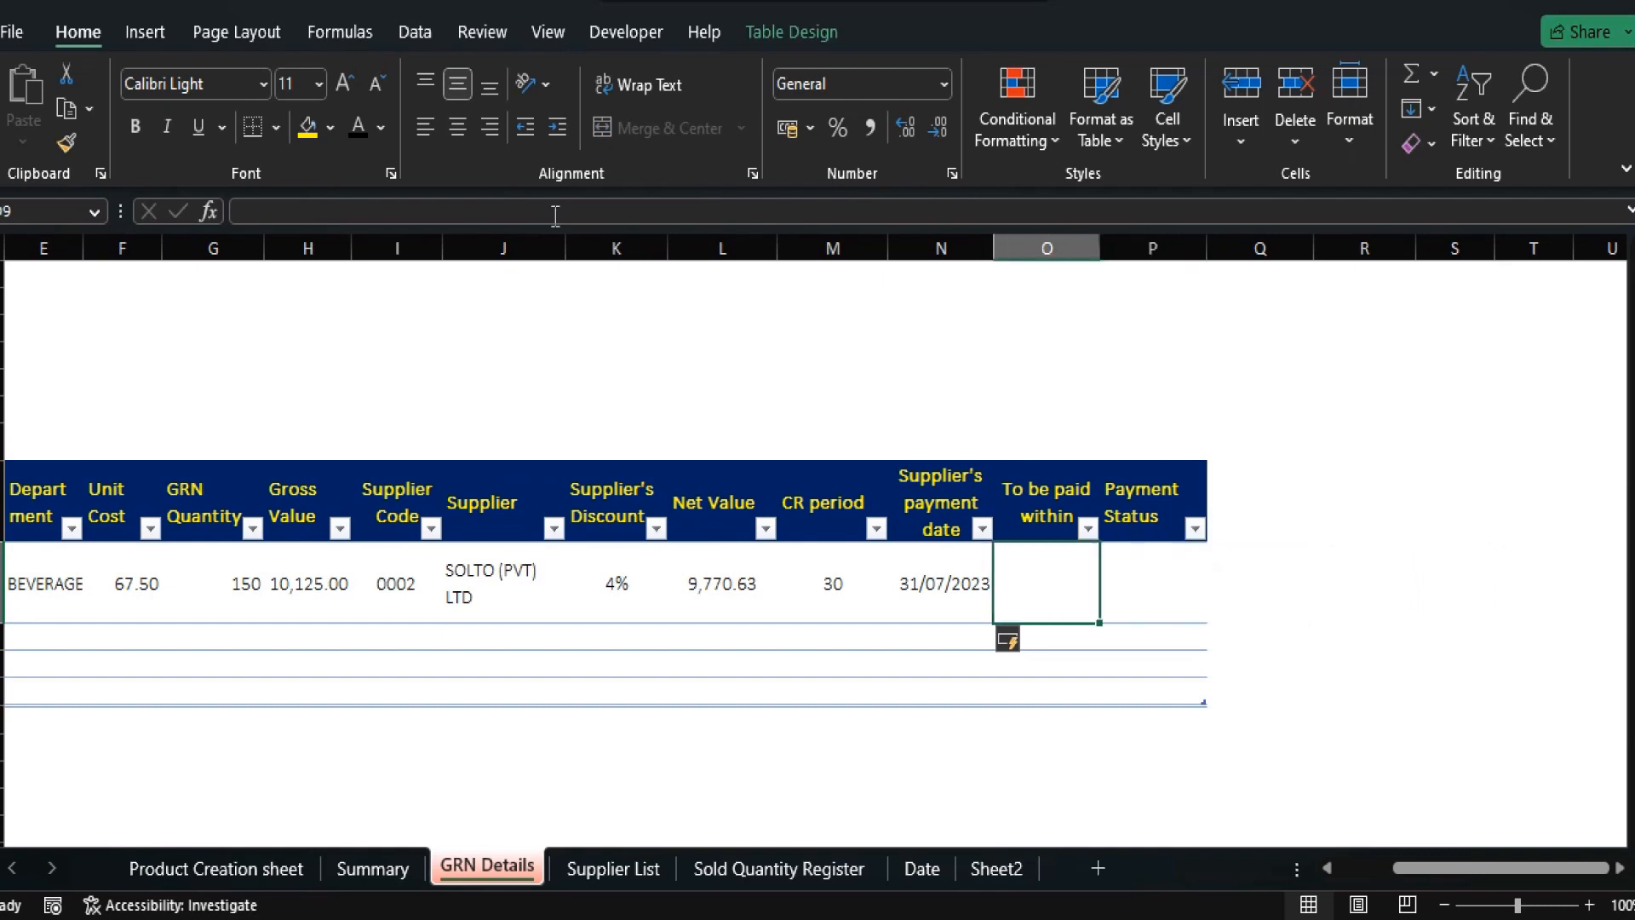
key(Up)
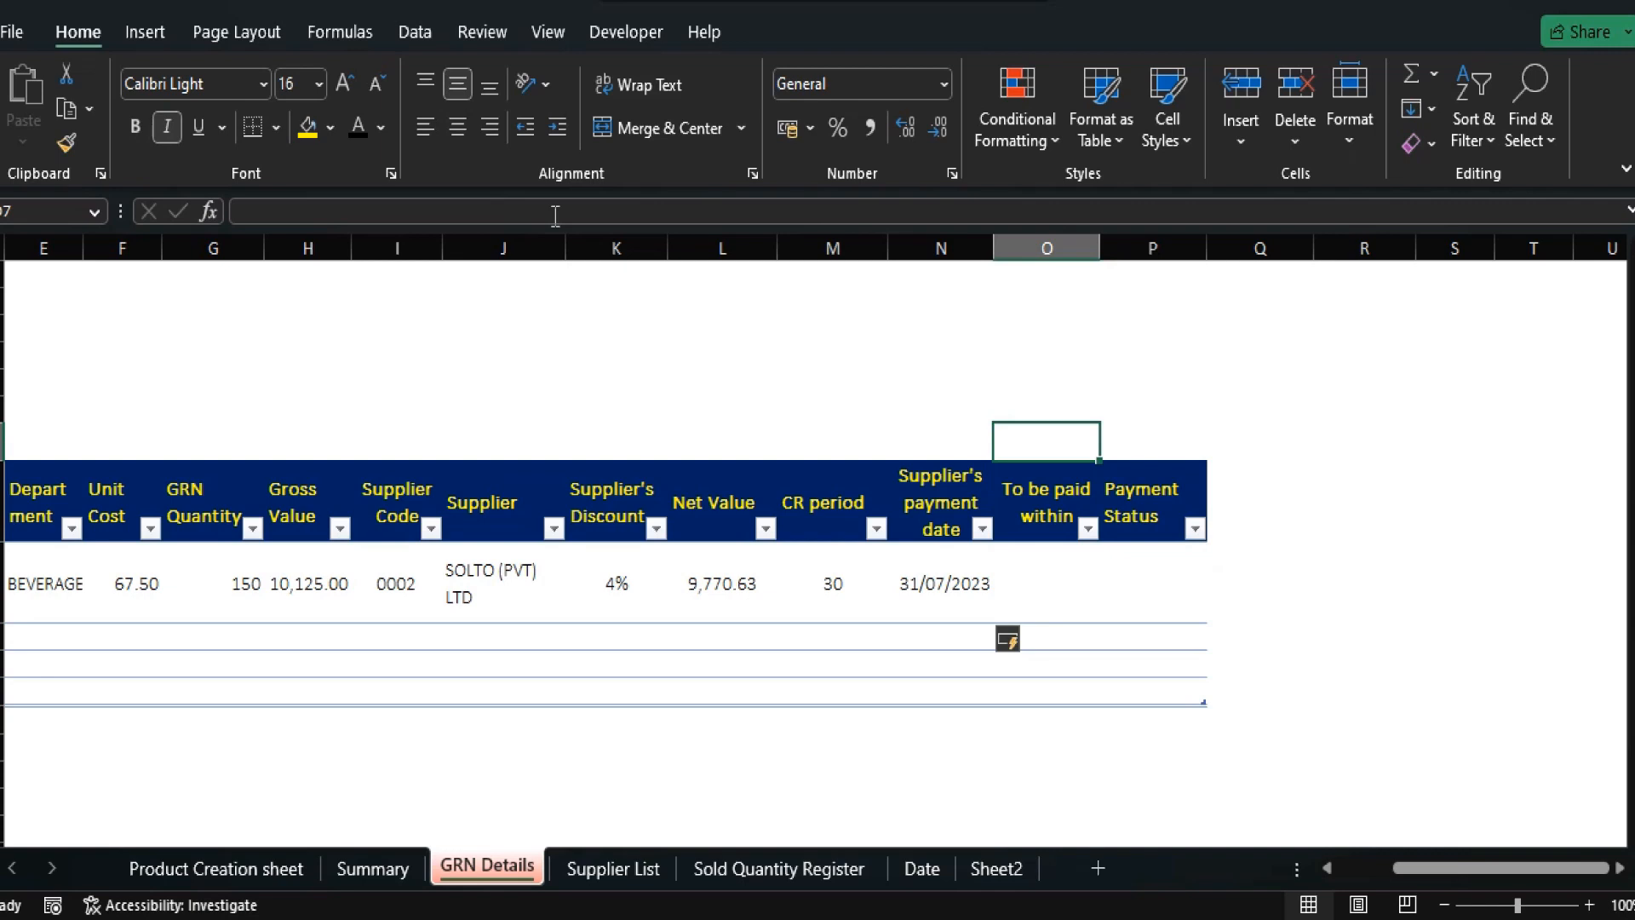
Enter the reference date 20/07/2023 in the cell above the To be paid within column.
key(Up)
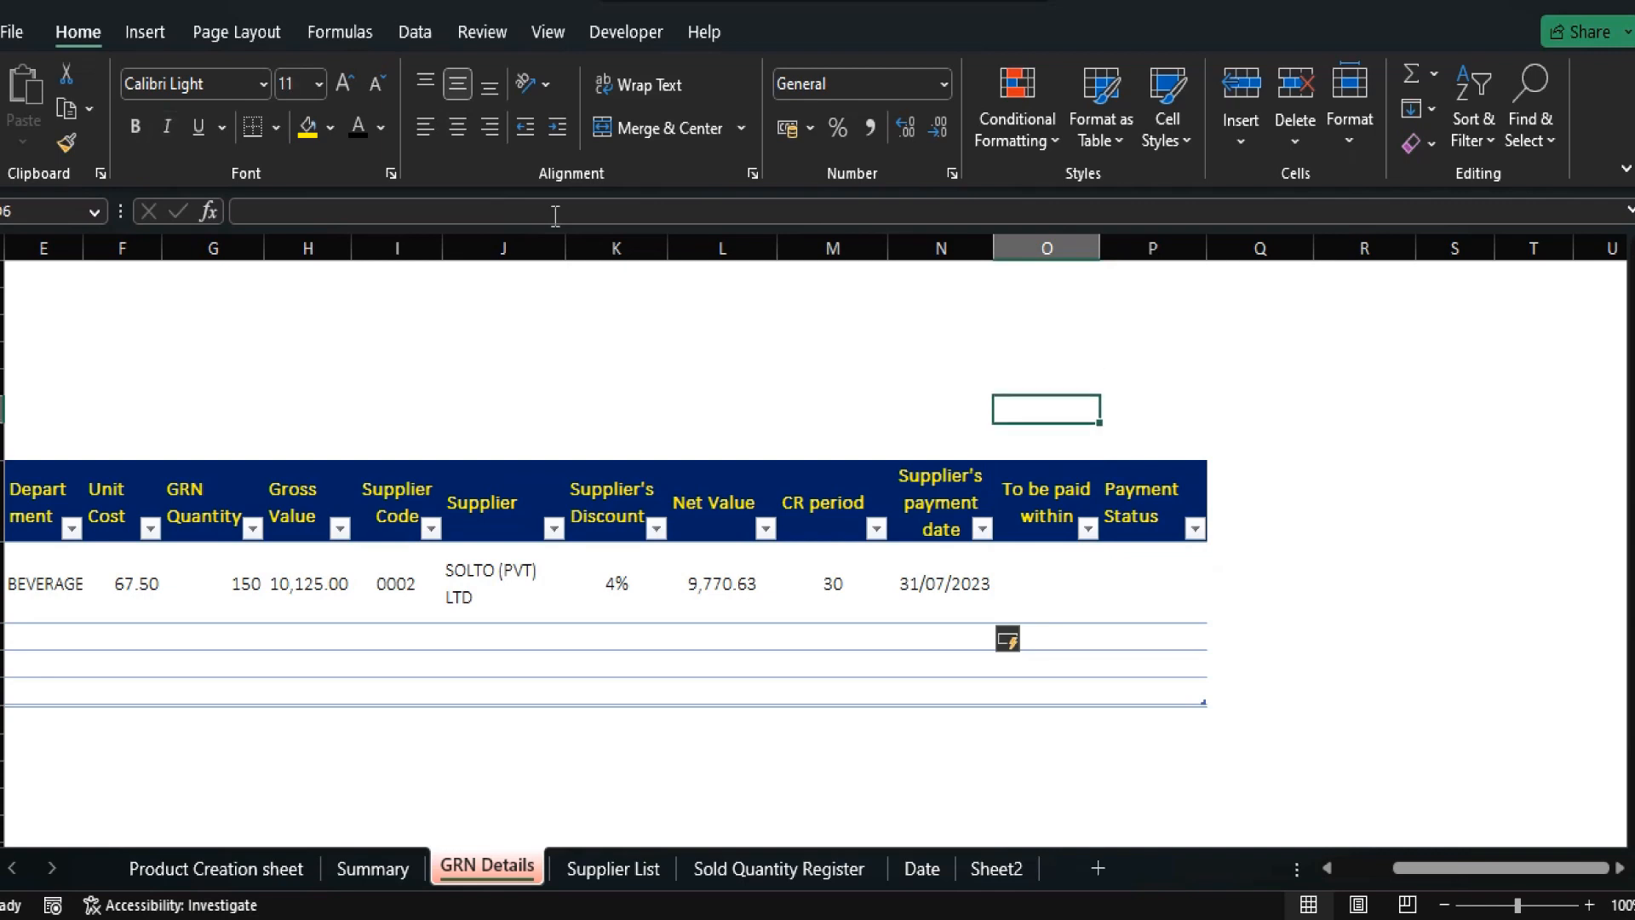
text(2)
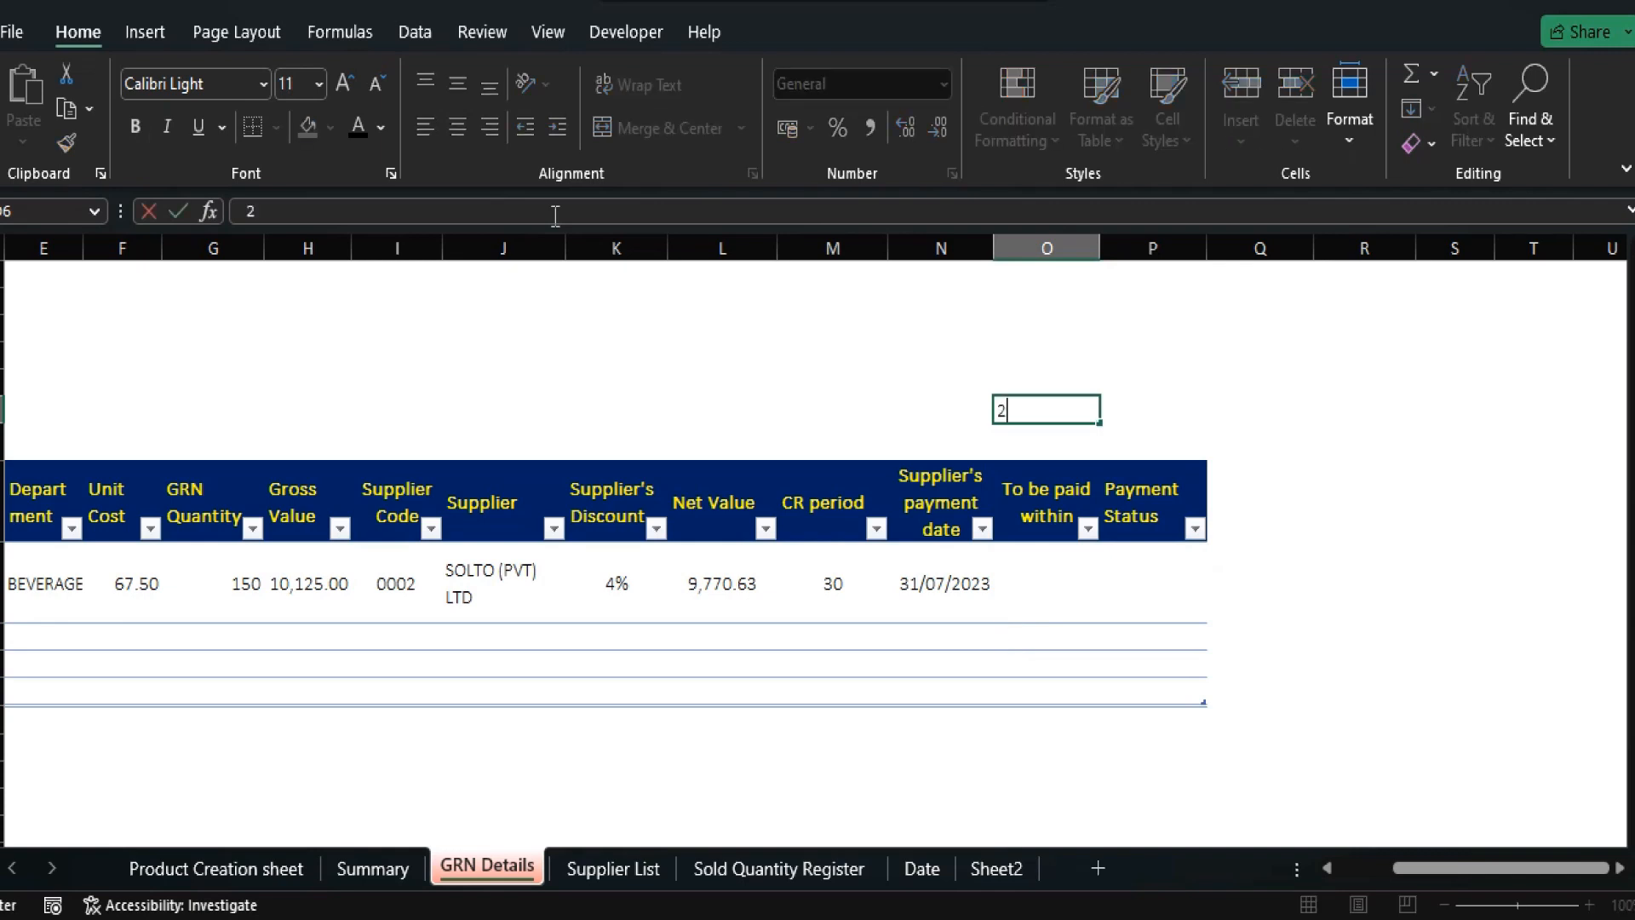
text(0/07/2023)
key(Return)
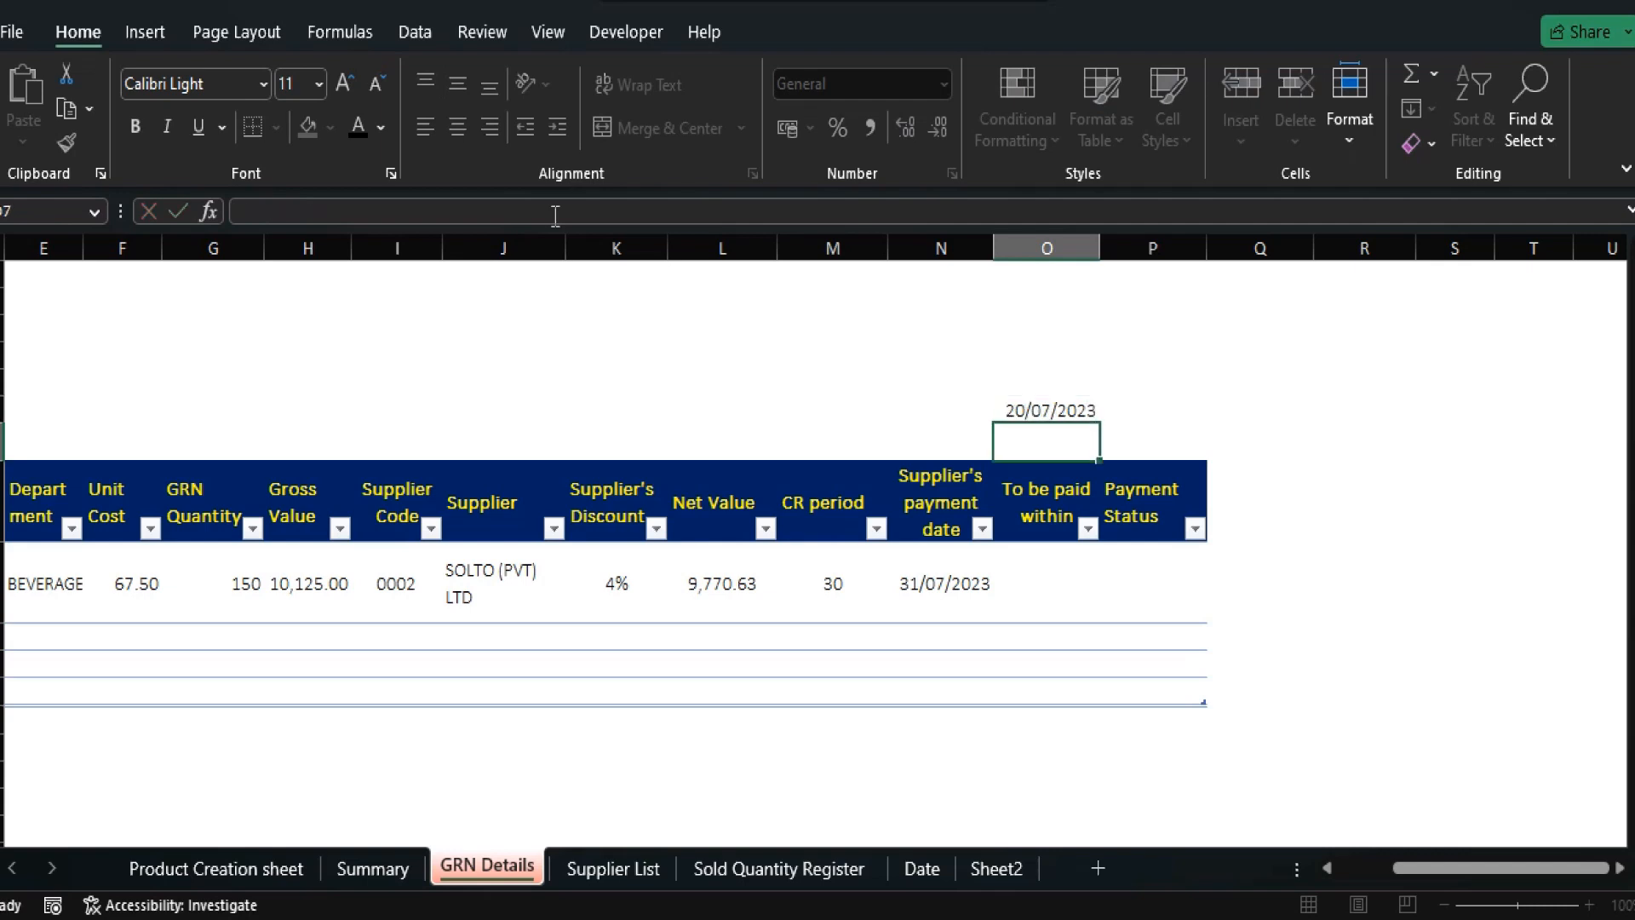
key(Down)
key(Down)
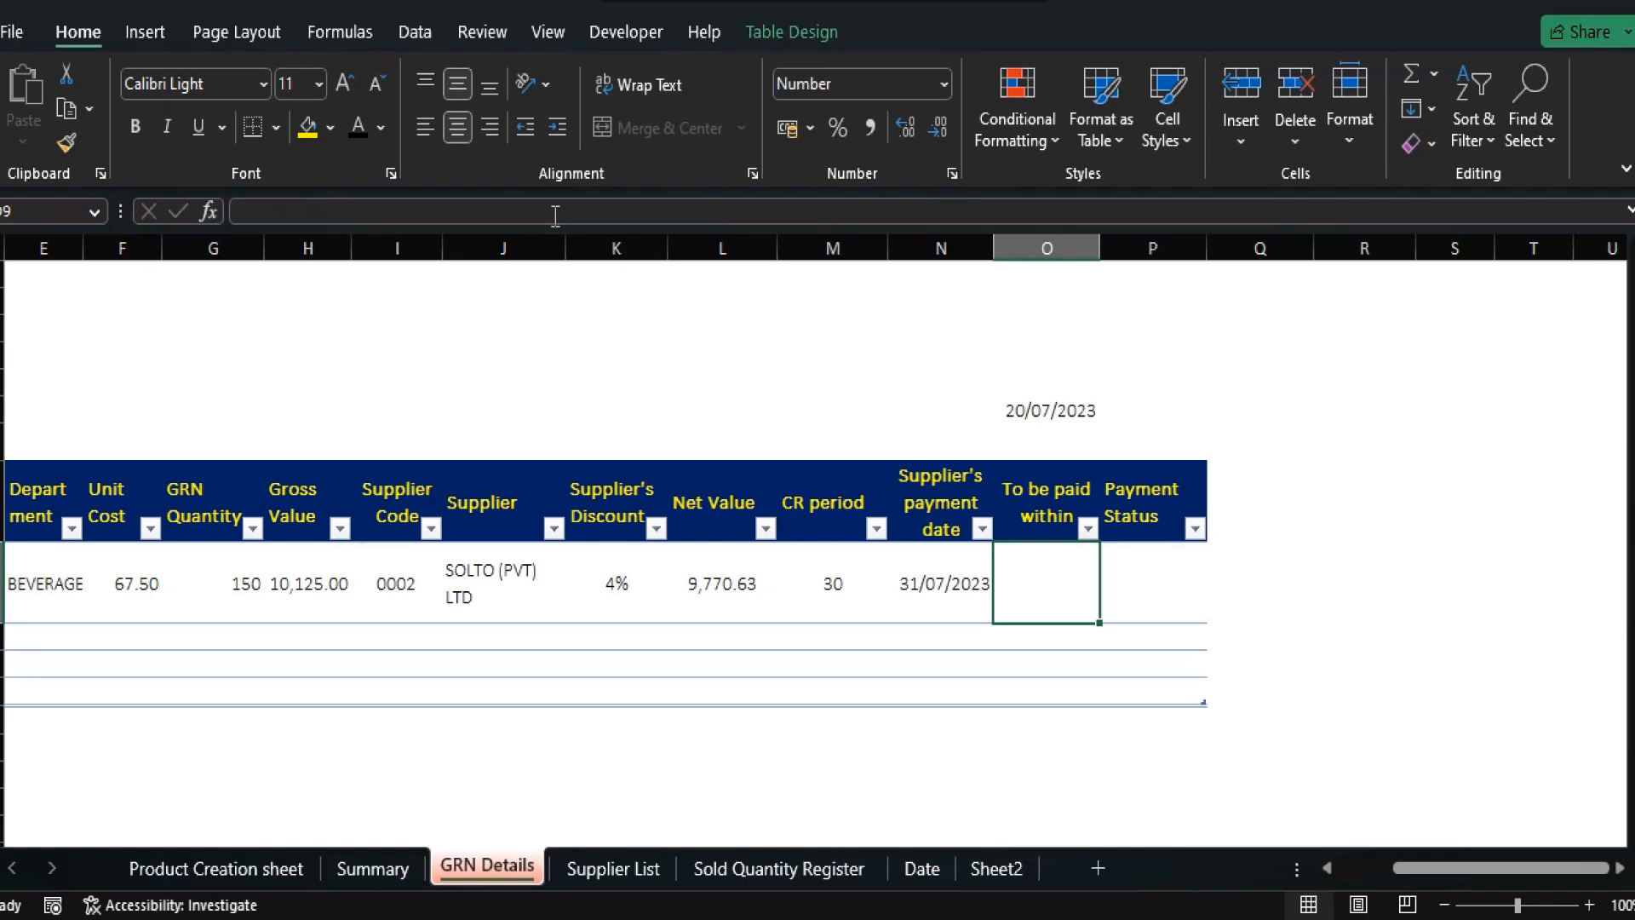
Enter =DATEDIF(O6,[@[Supplier's payment date]],"d") in the first To be paid within cell, giving 11.
key(F2)
text(=d)
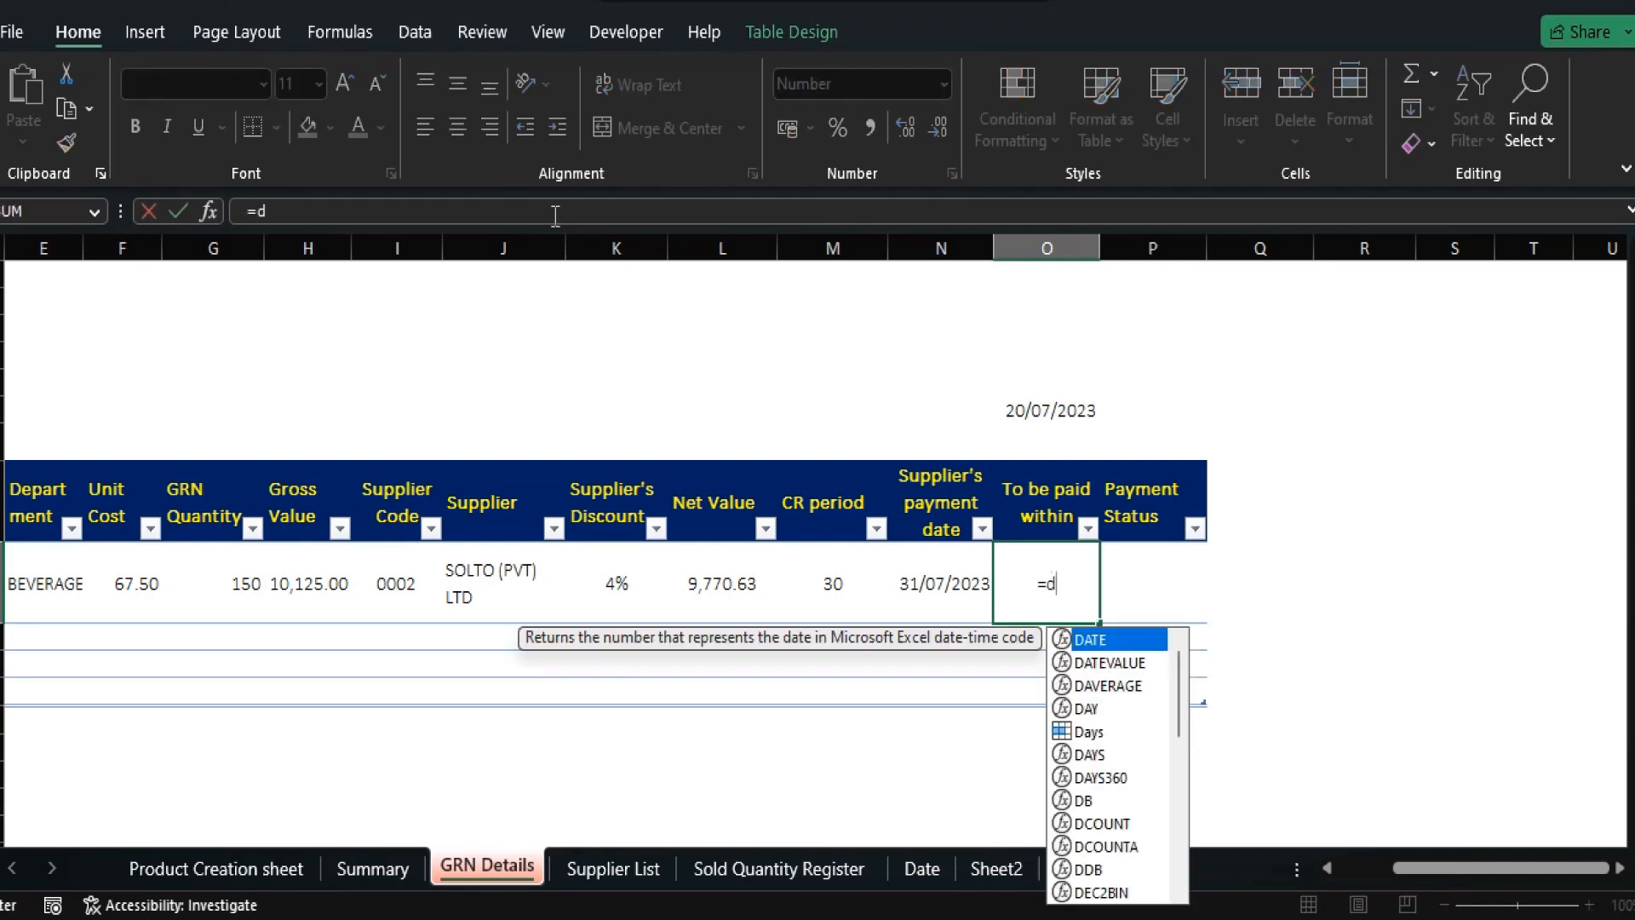
text(ate)
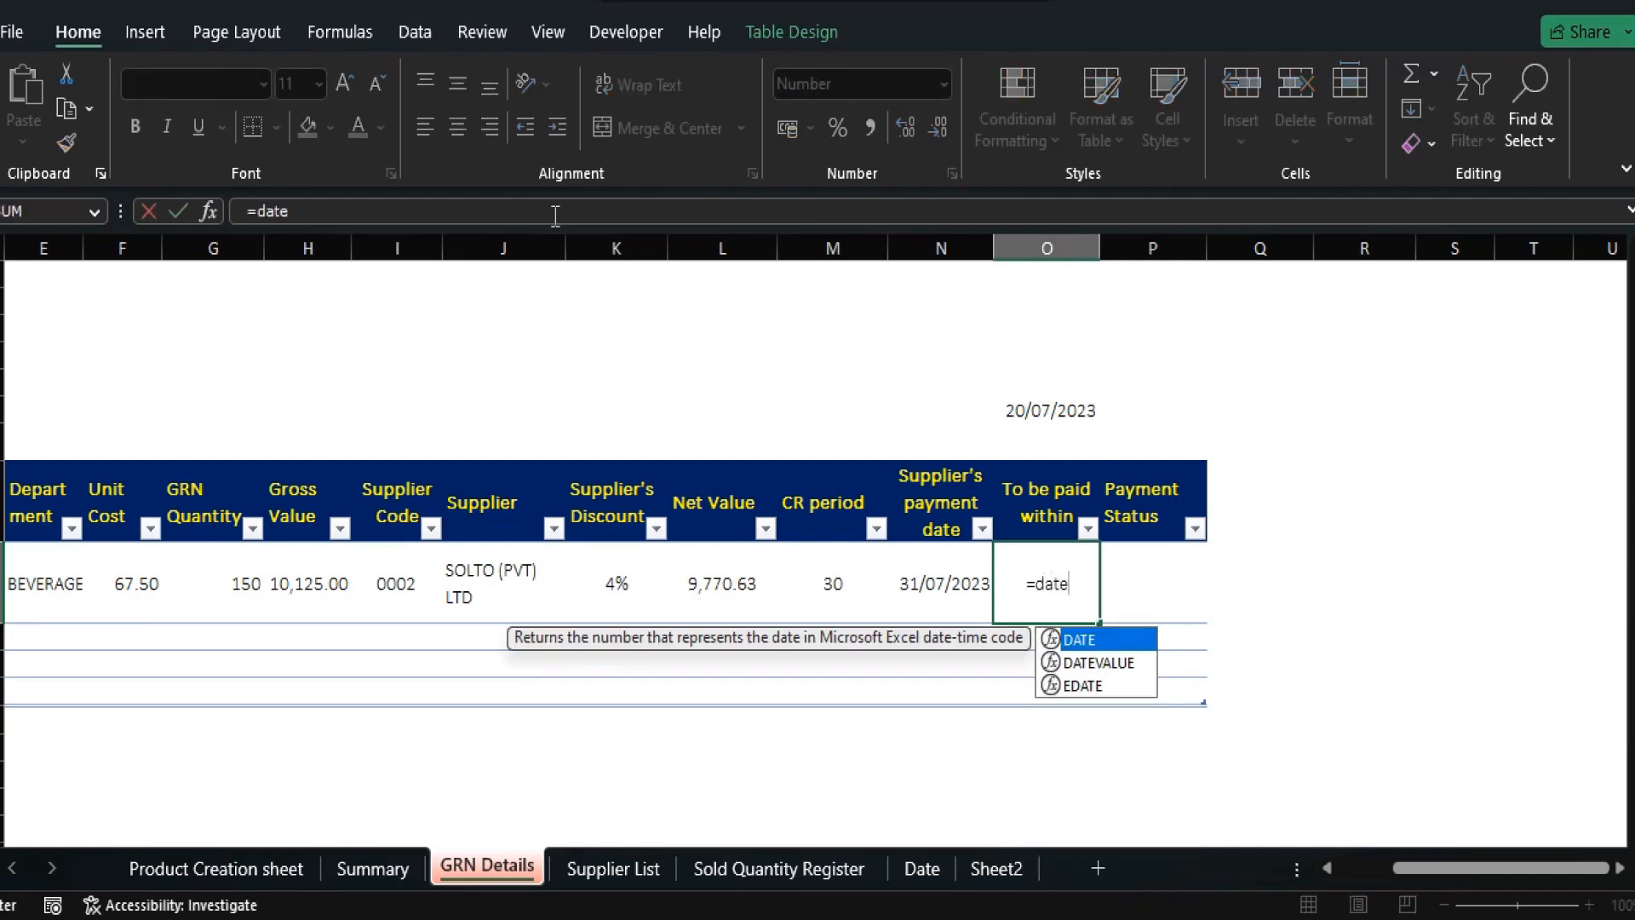
text(dif)
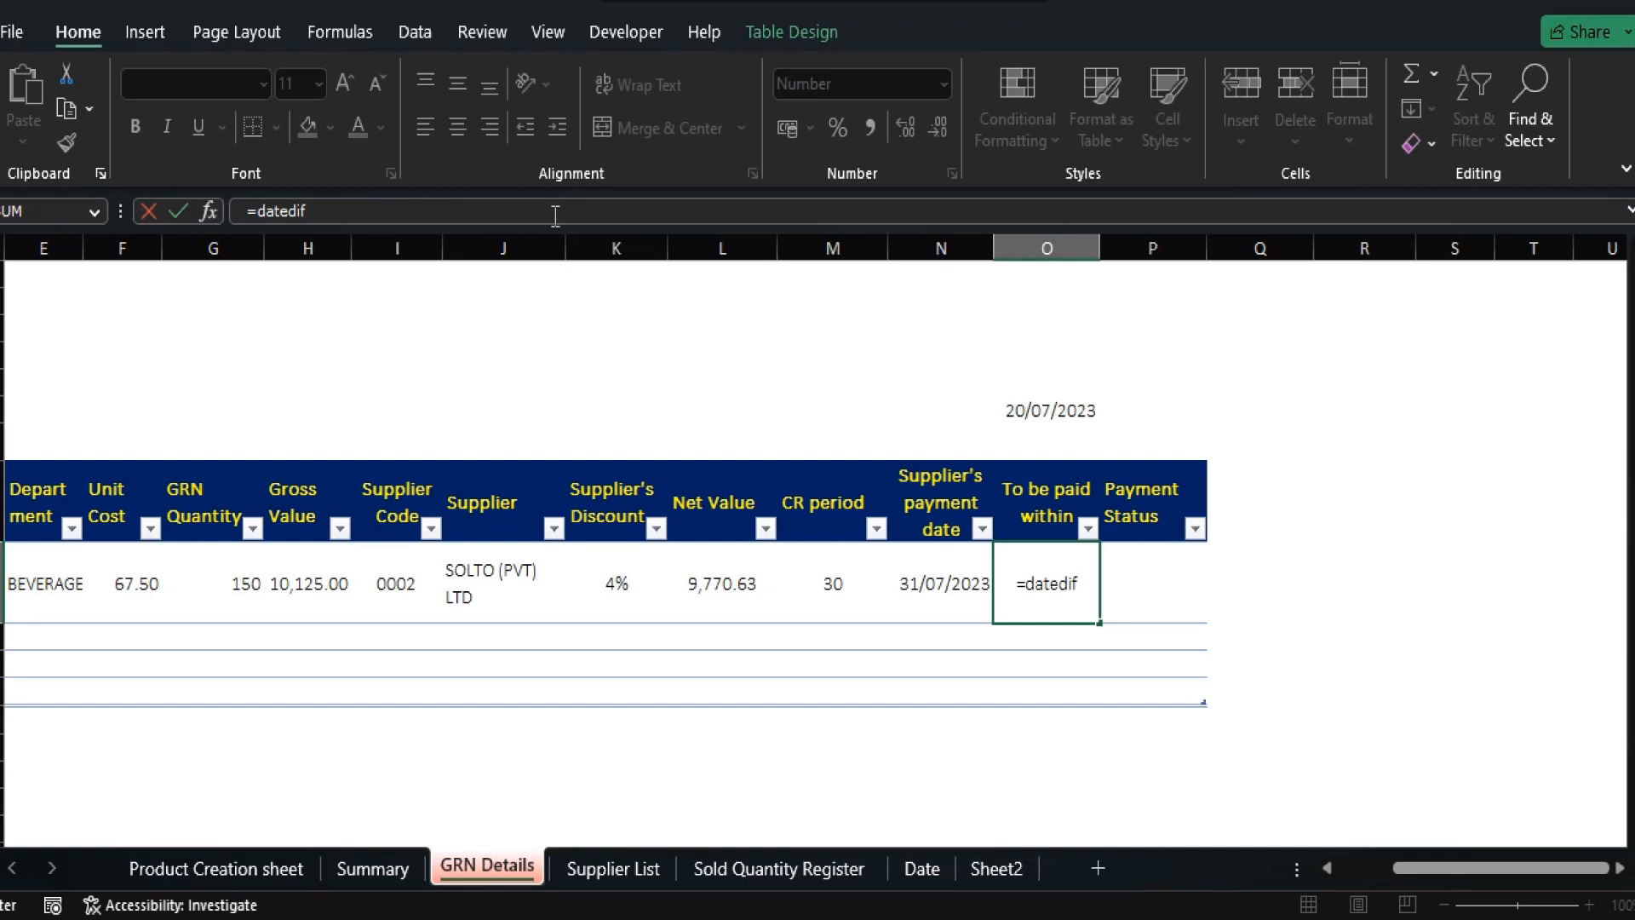
text(()
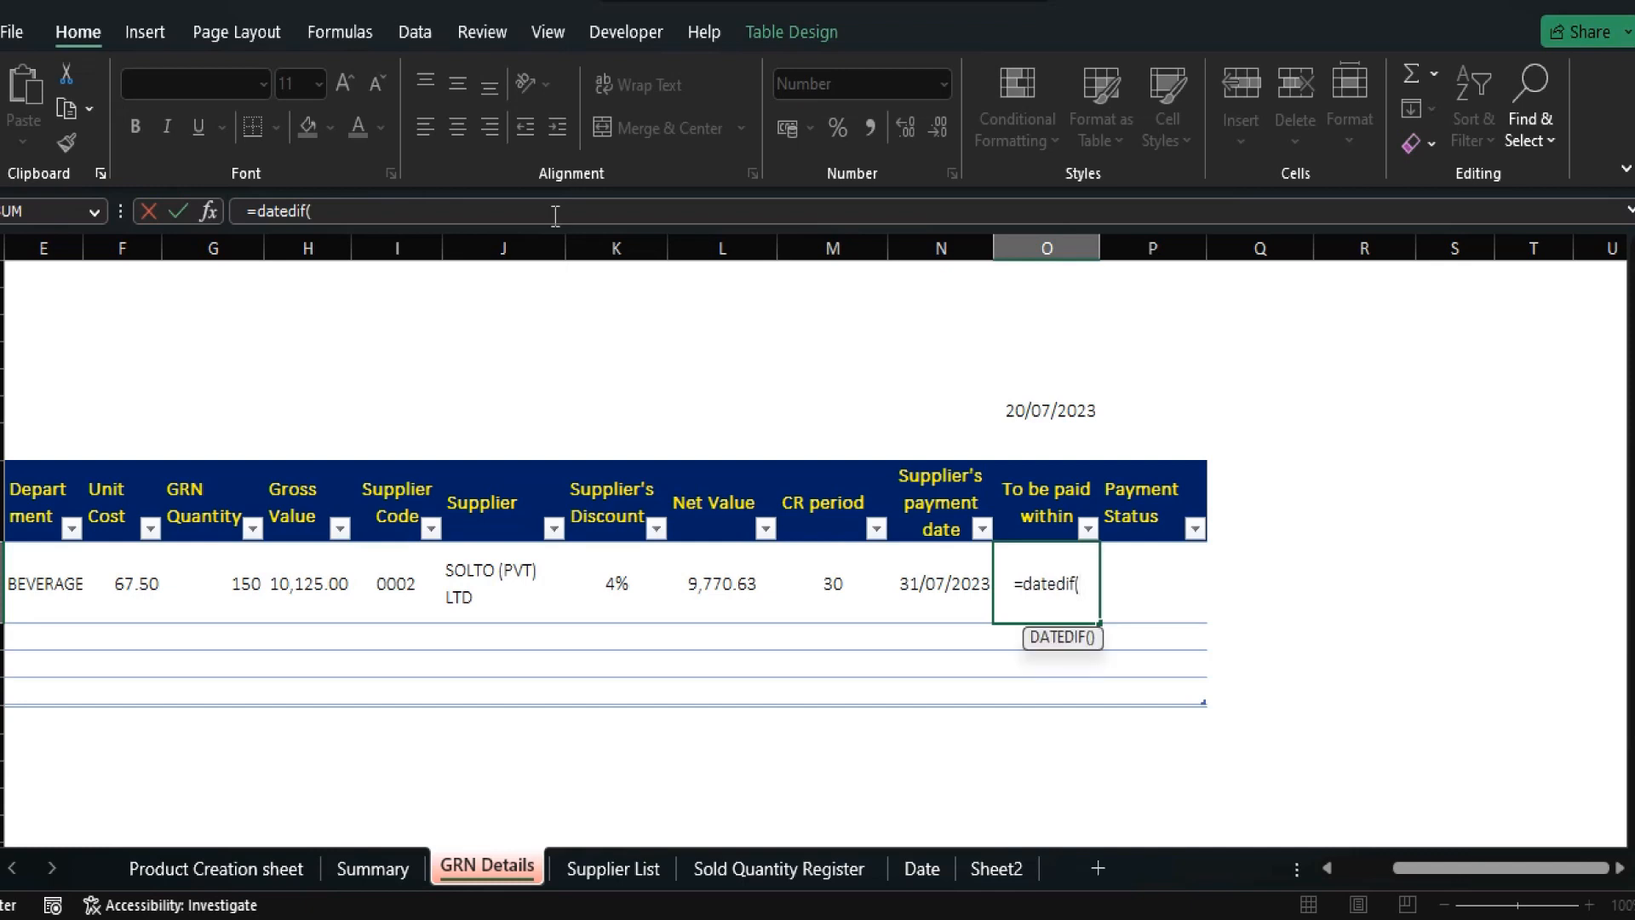
key(Up)
key(Up)
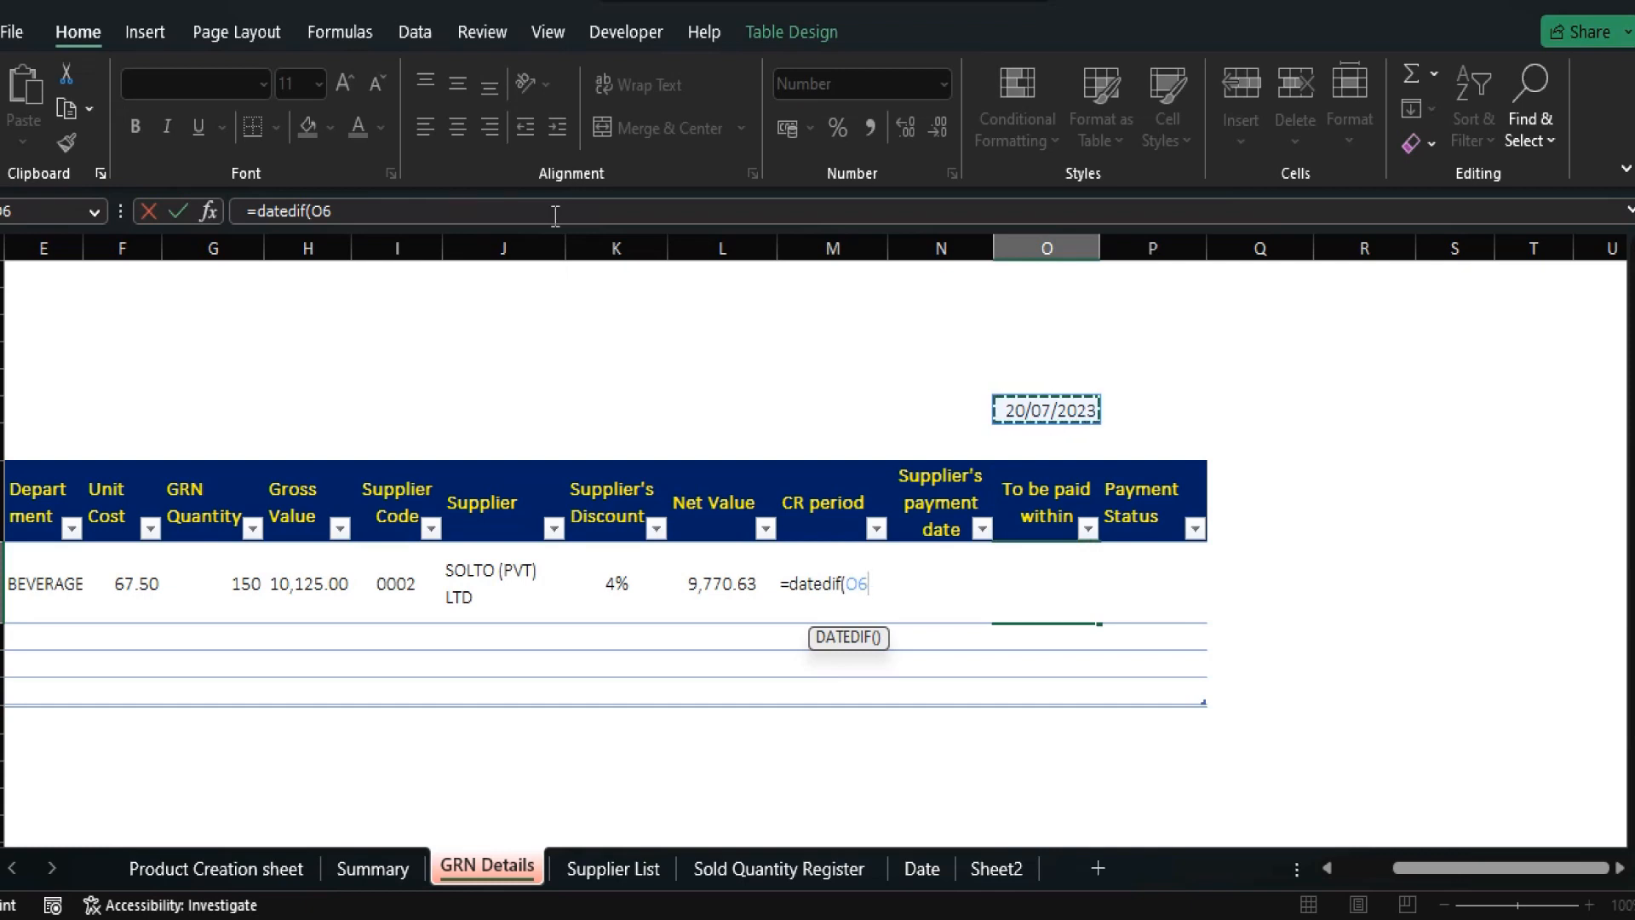
text(,)
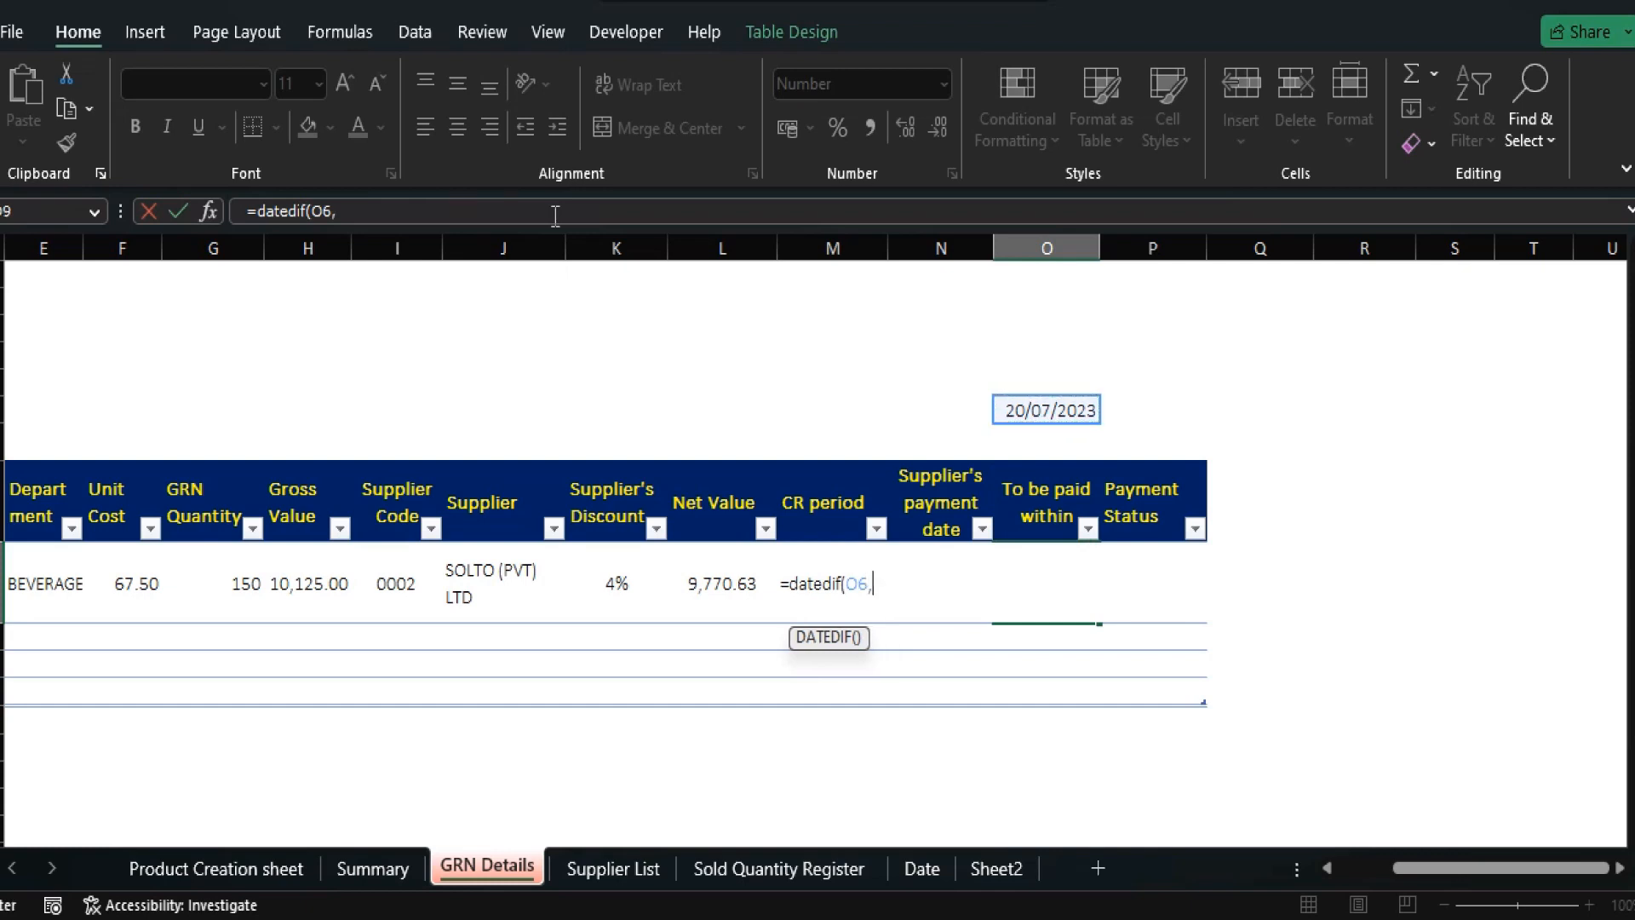
key(Right)
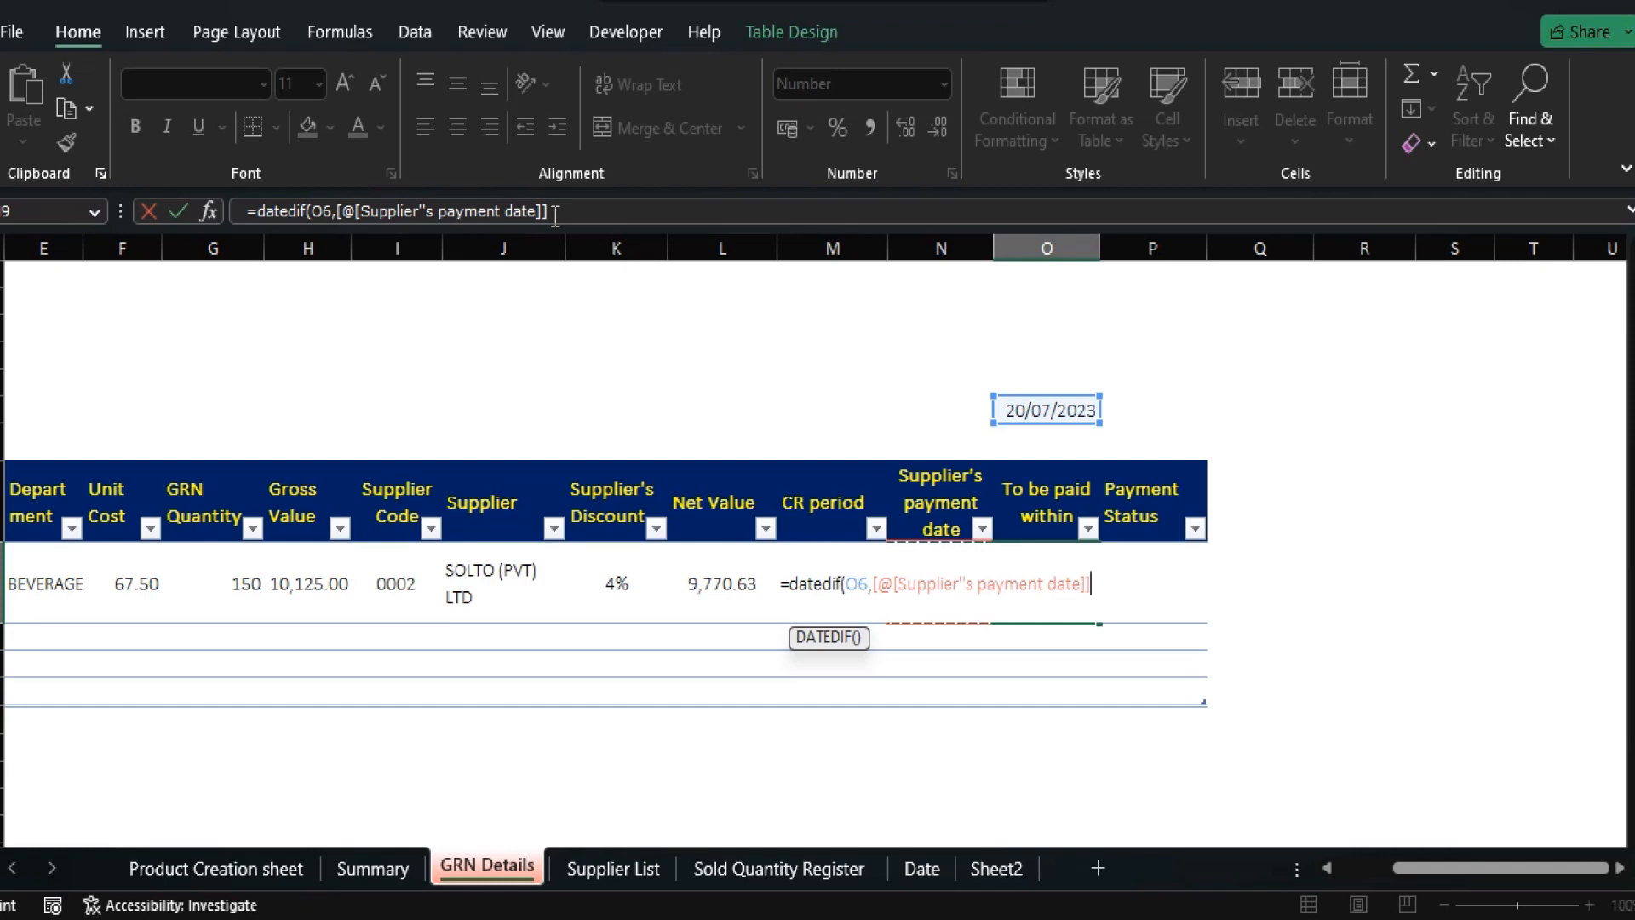
text(,"d")
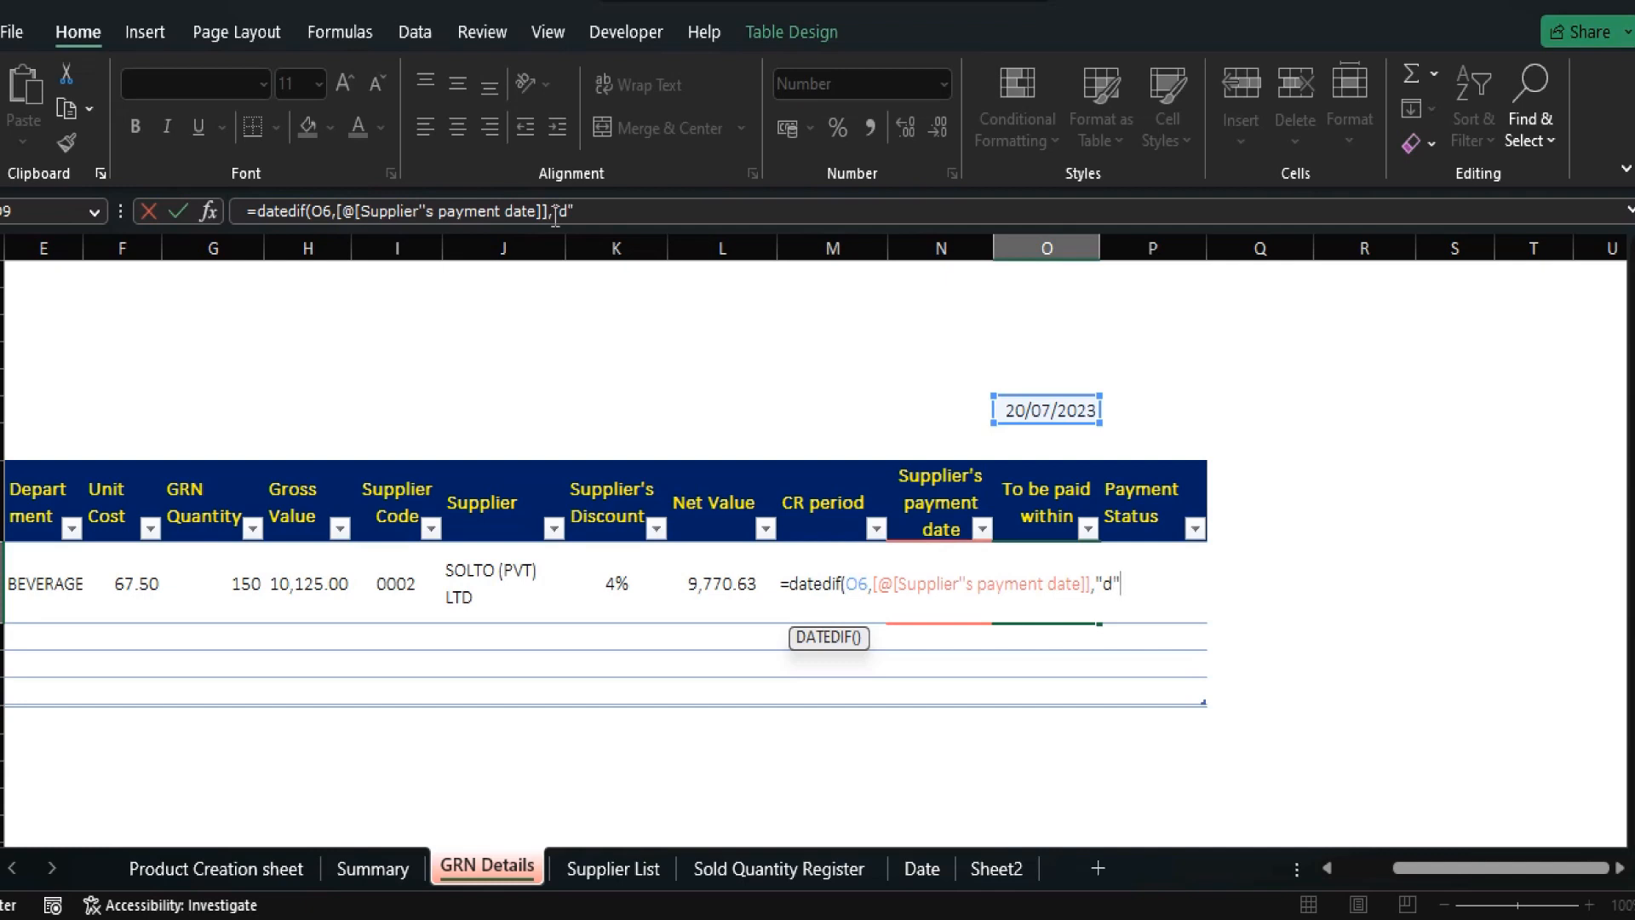
text())
key(Return)
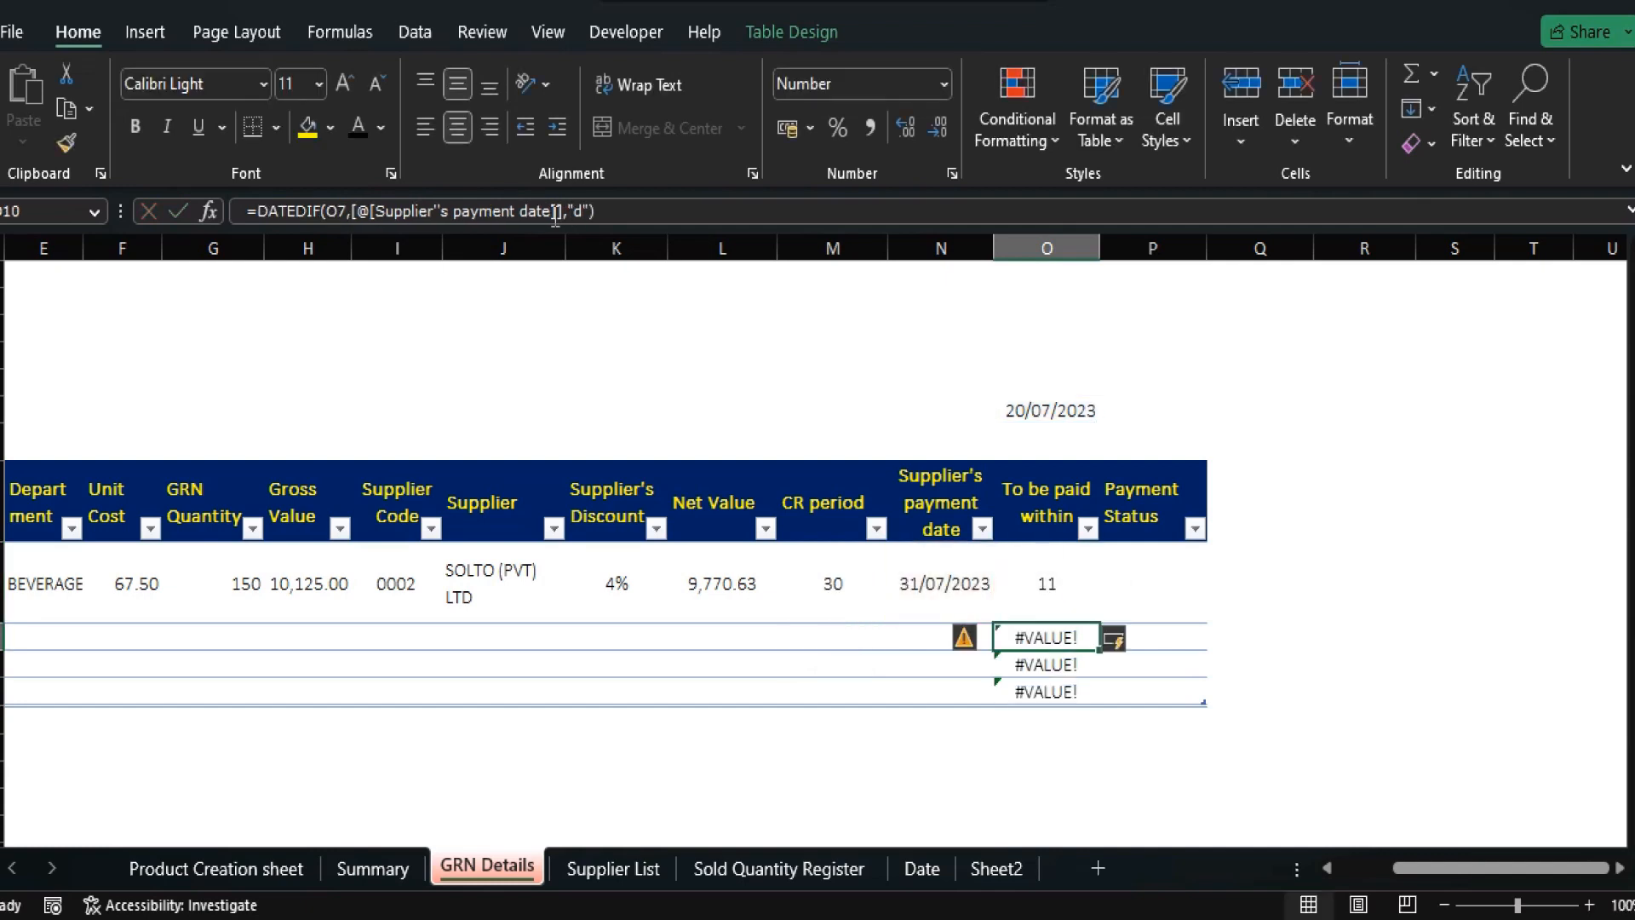
key(Up)
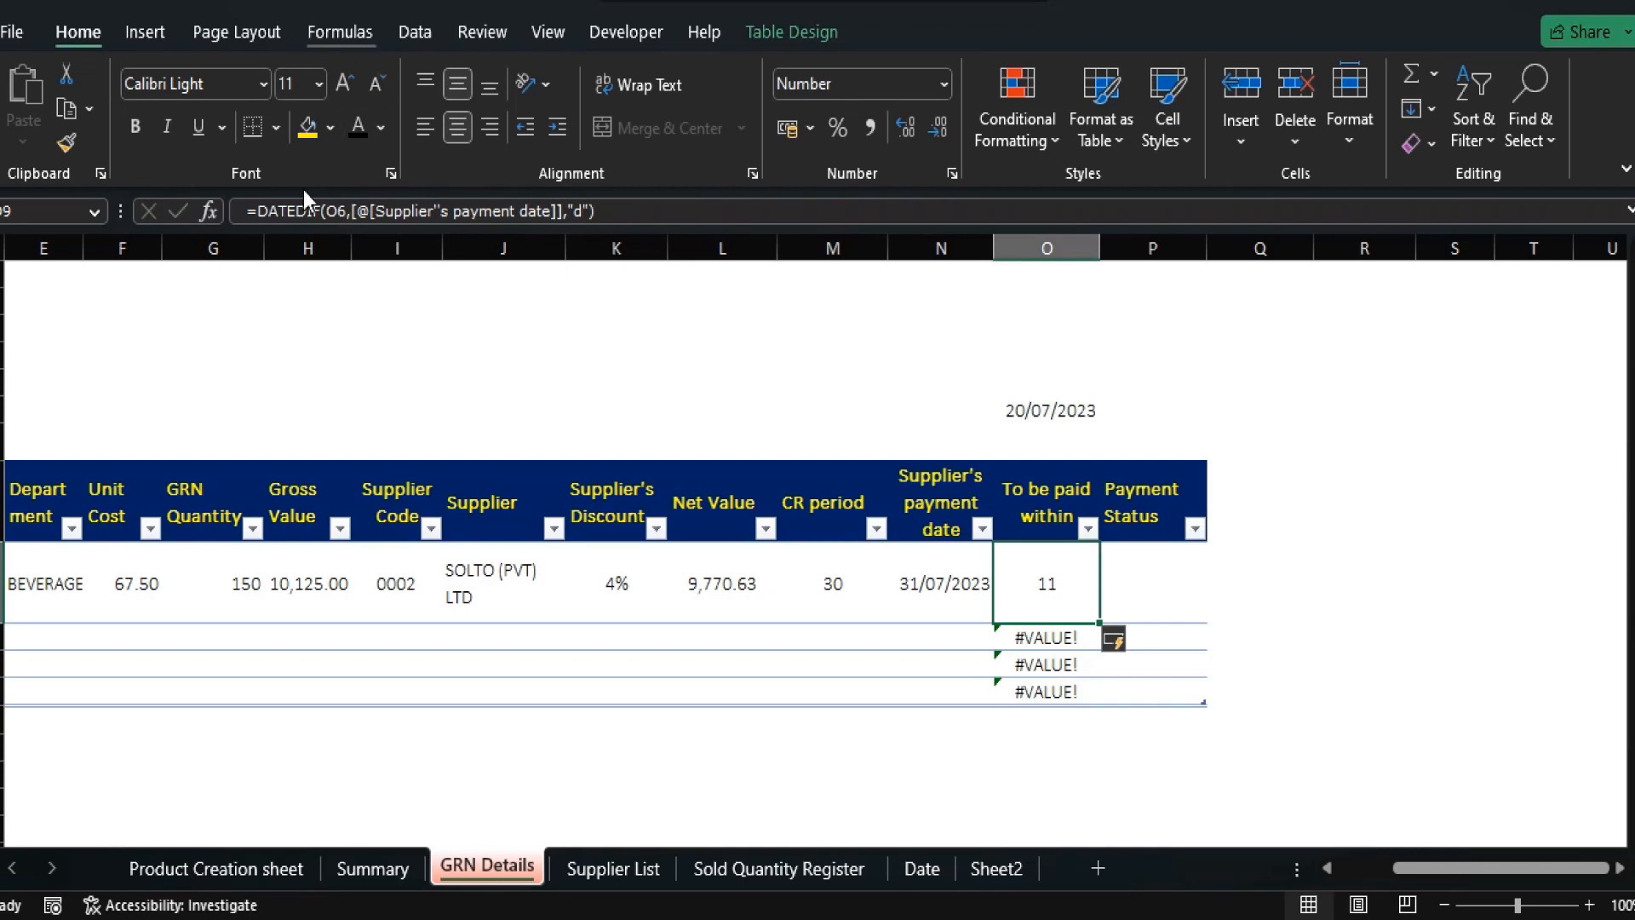
Wrap the DATEDIF formula in IFERROR(...,"") so empty rows stay blank while the first shows 11.
click(259, 210)
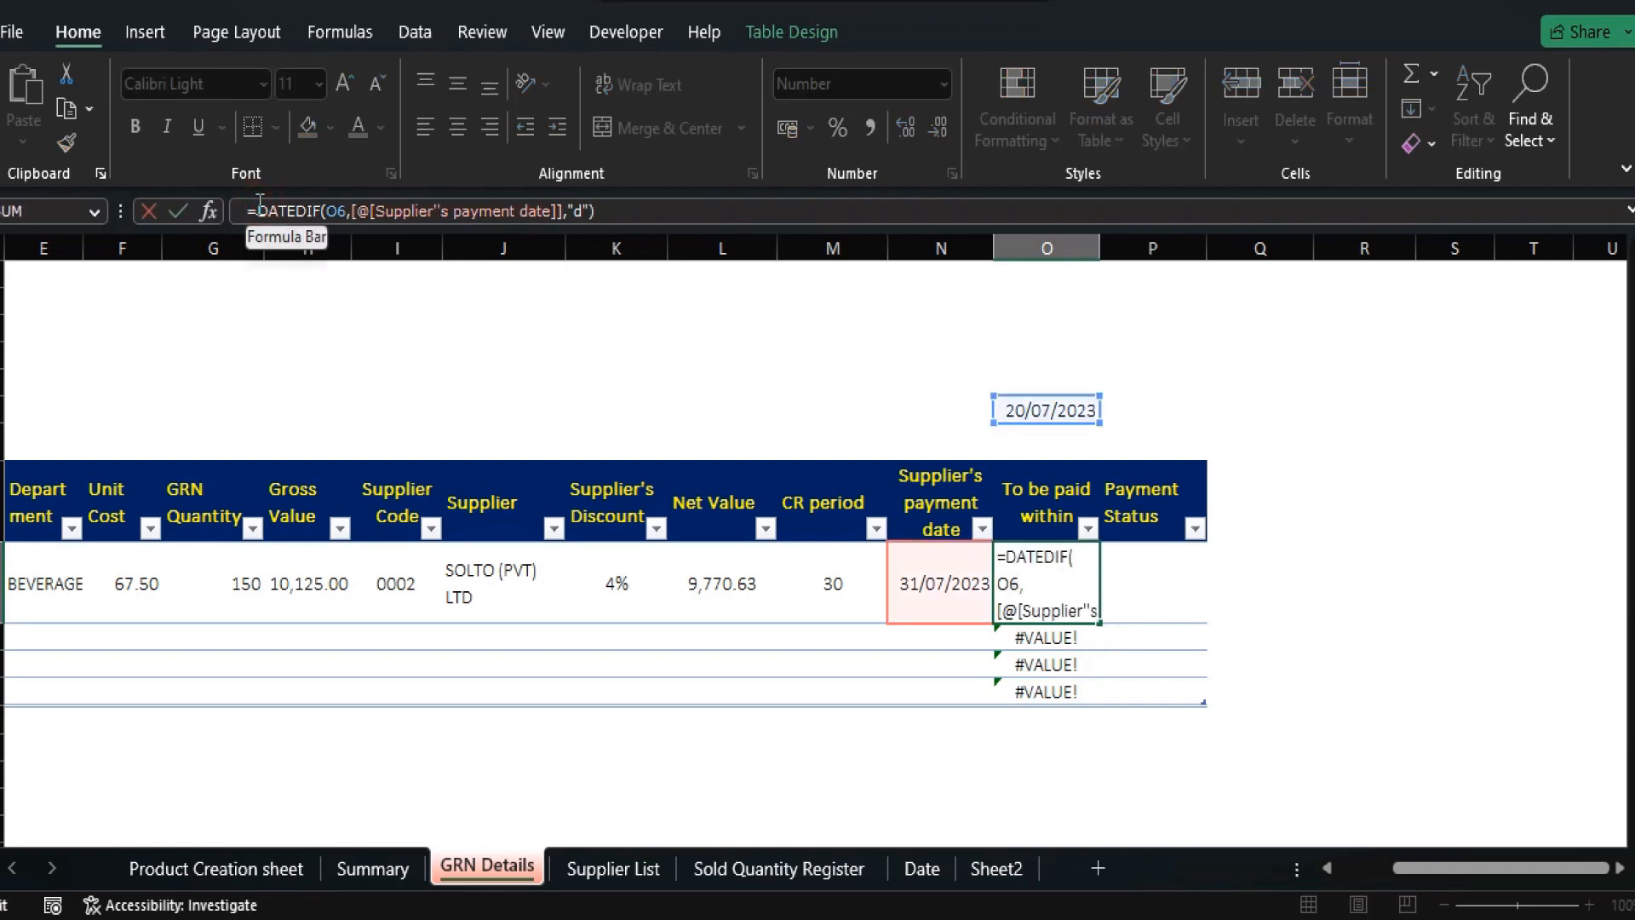
text(iferror)
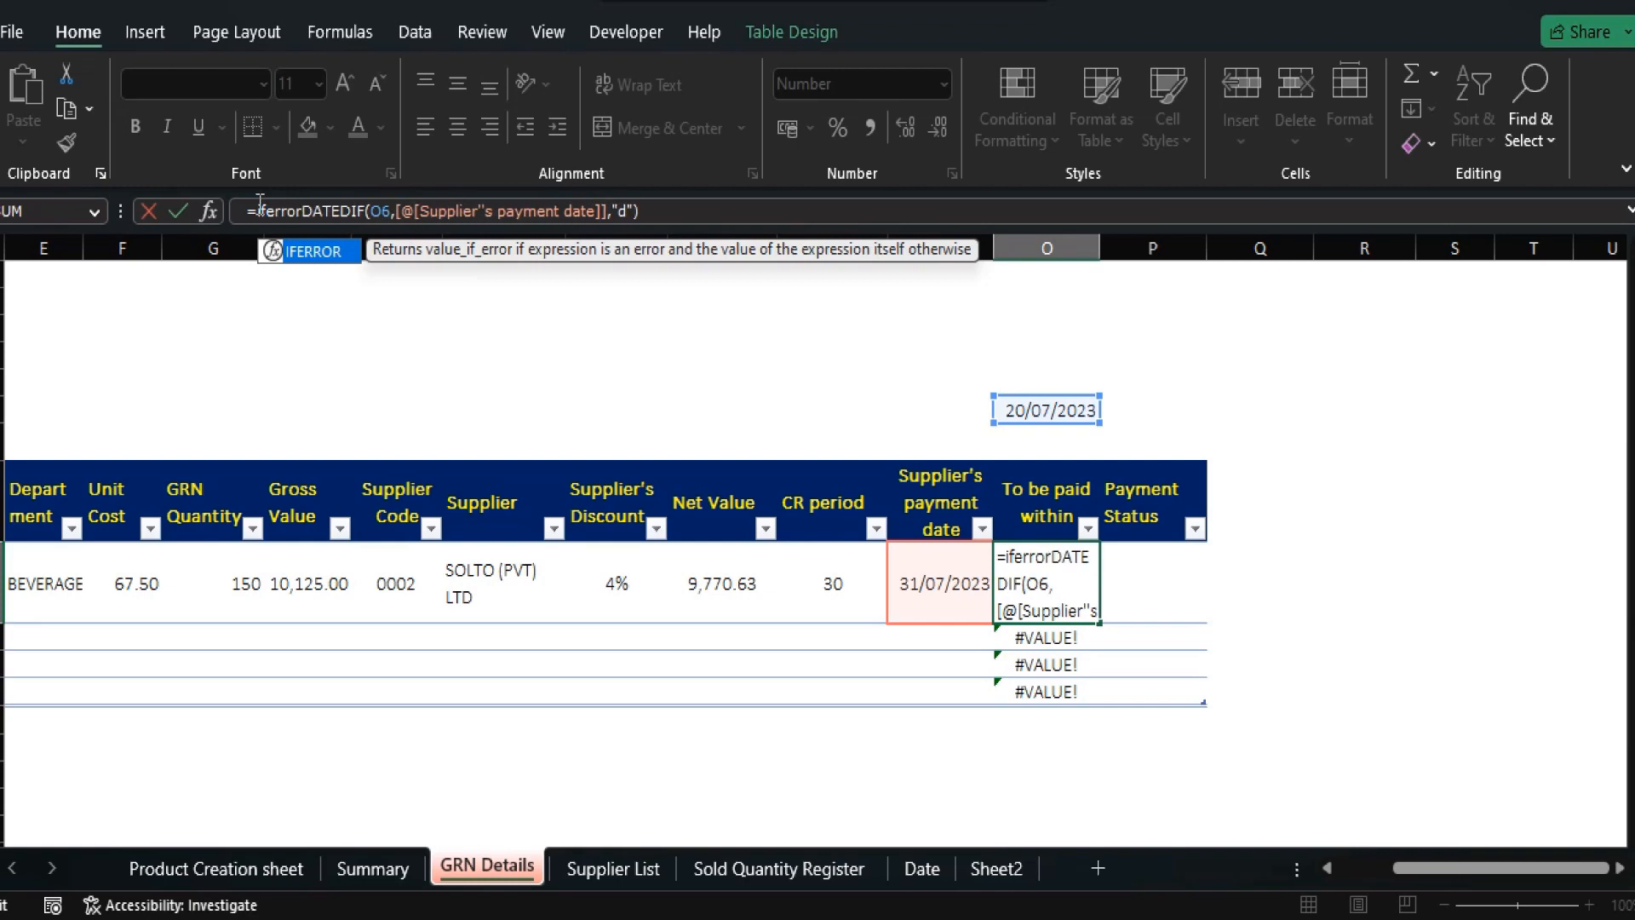
text(()
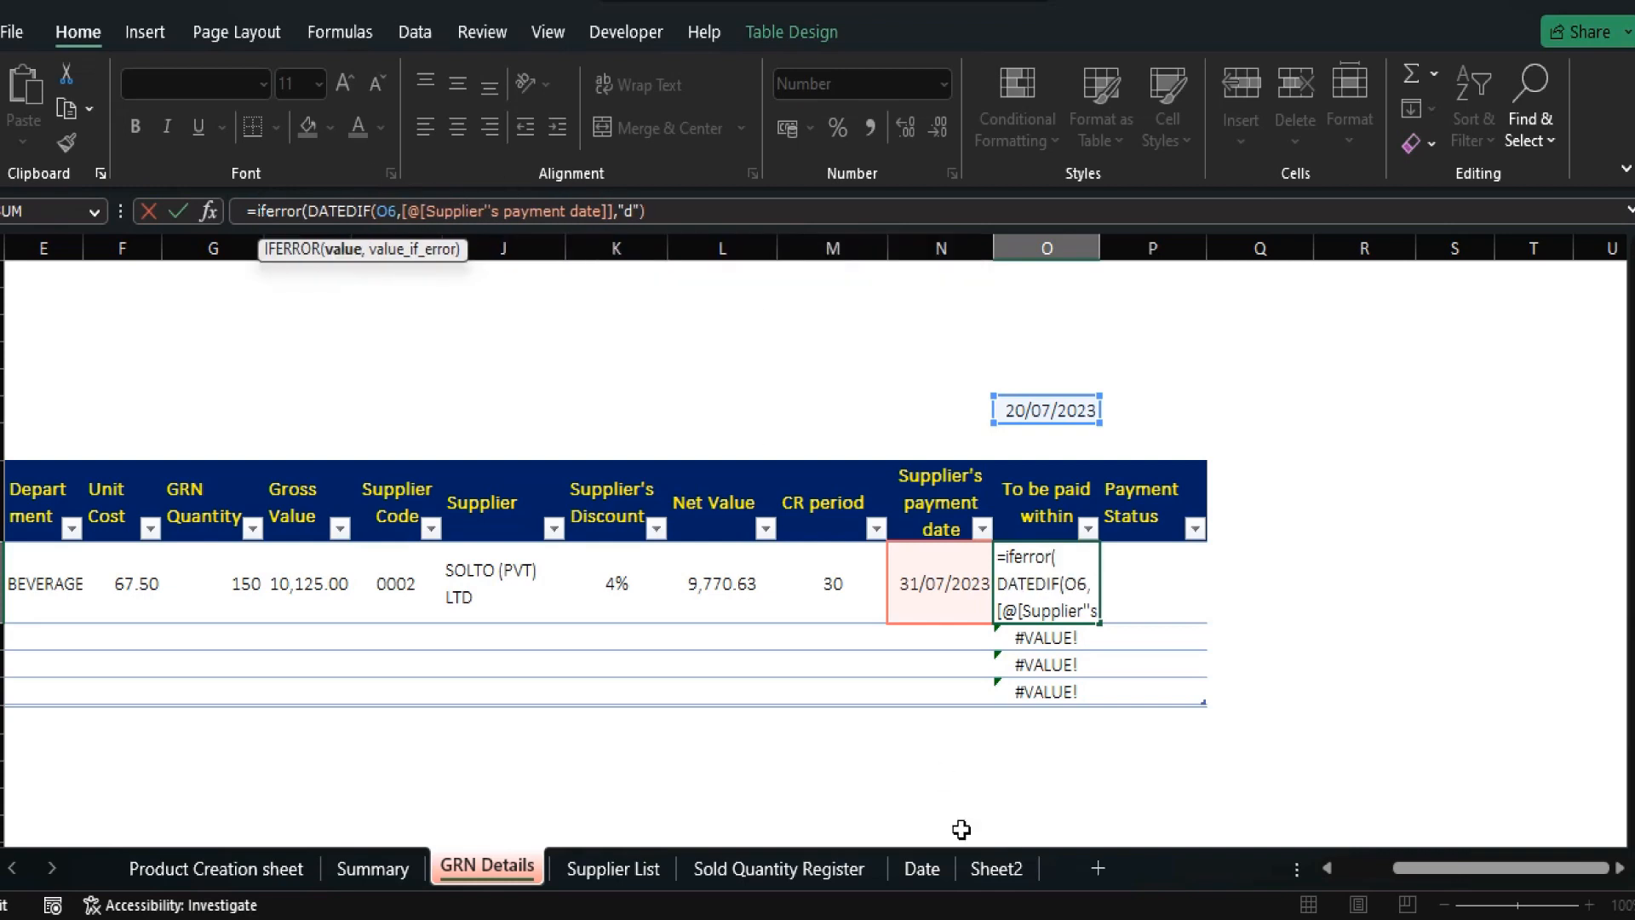
click(685, 216)
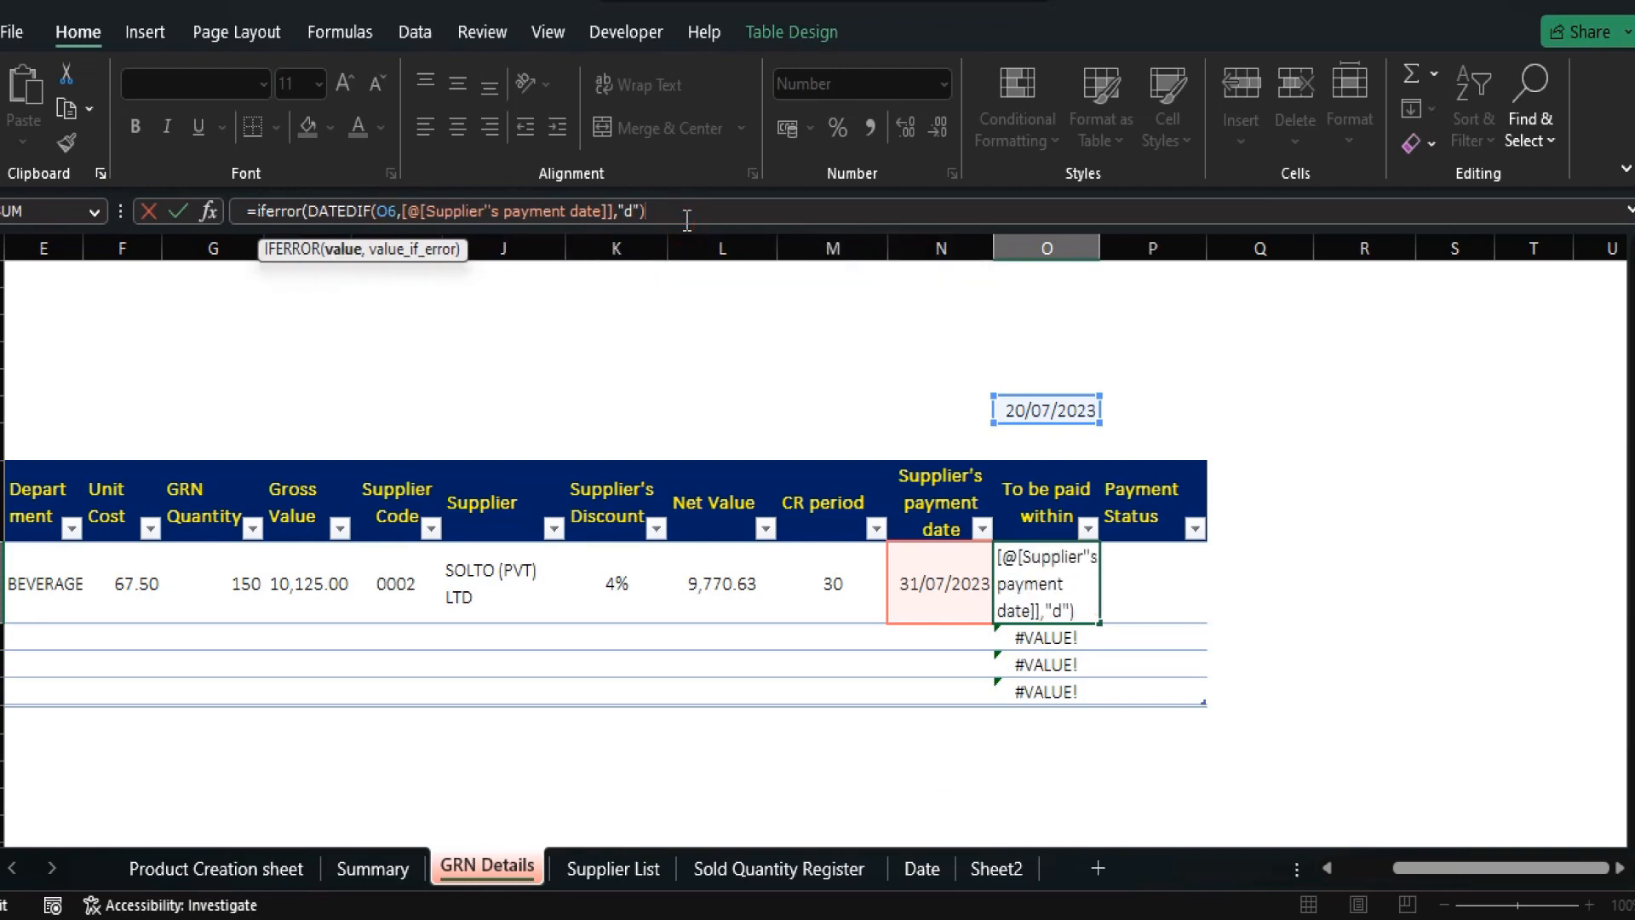
text(,)
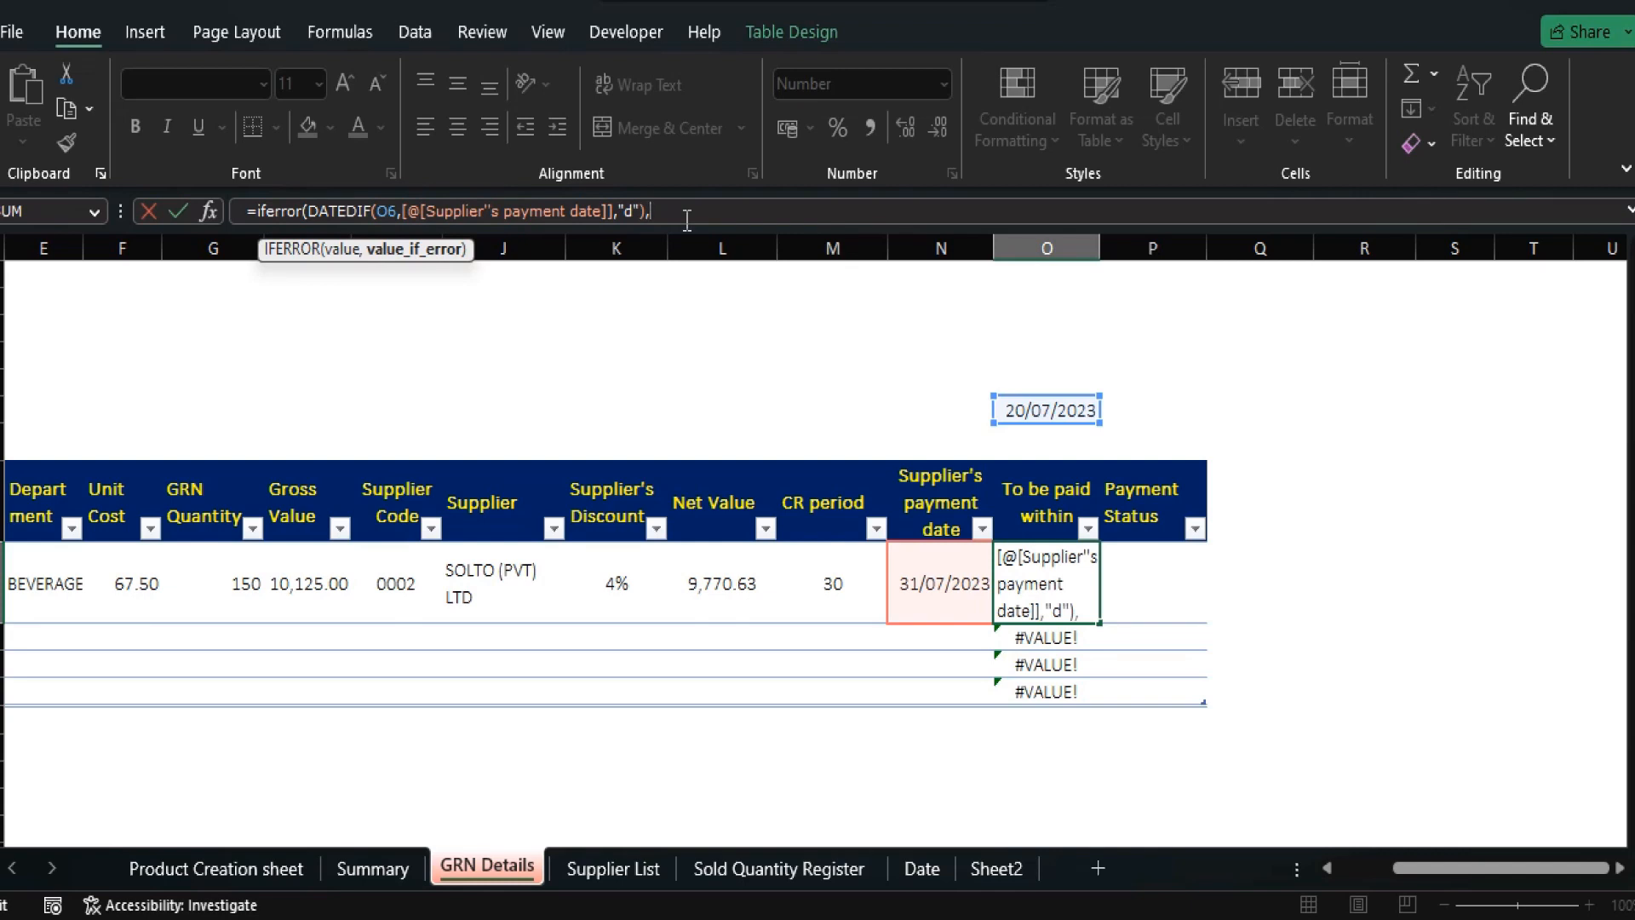
text(""))
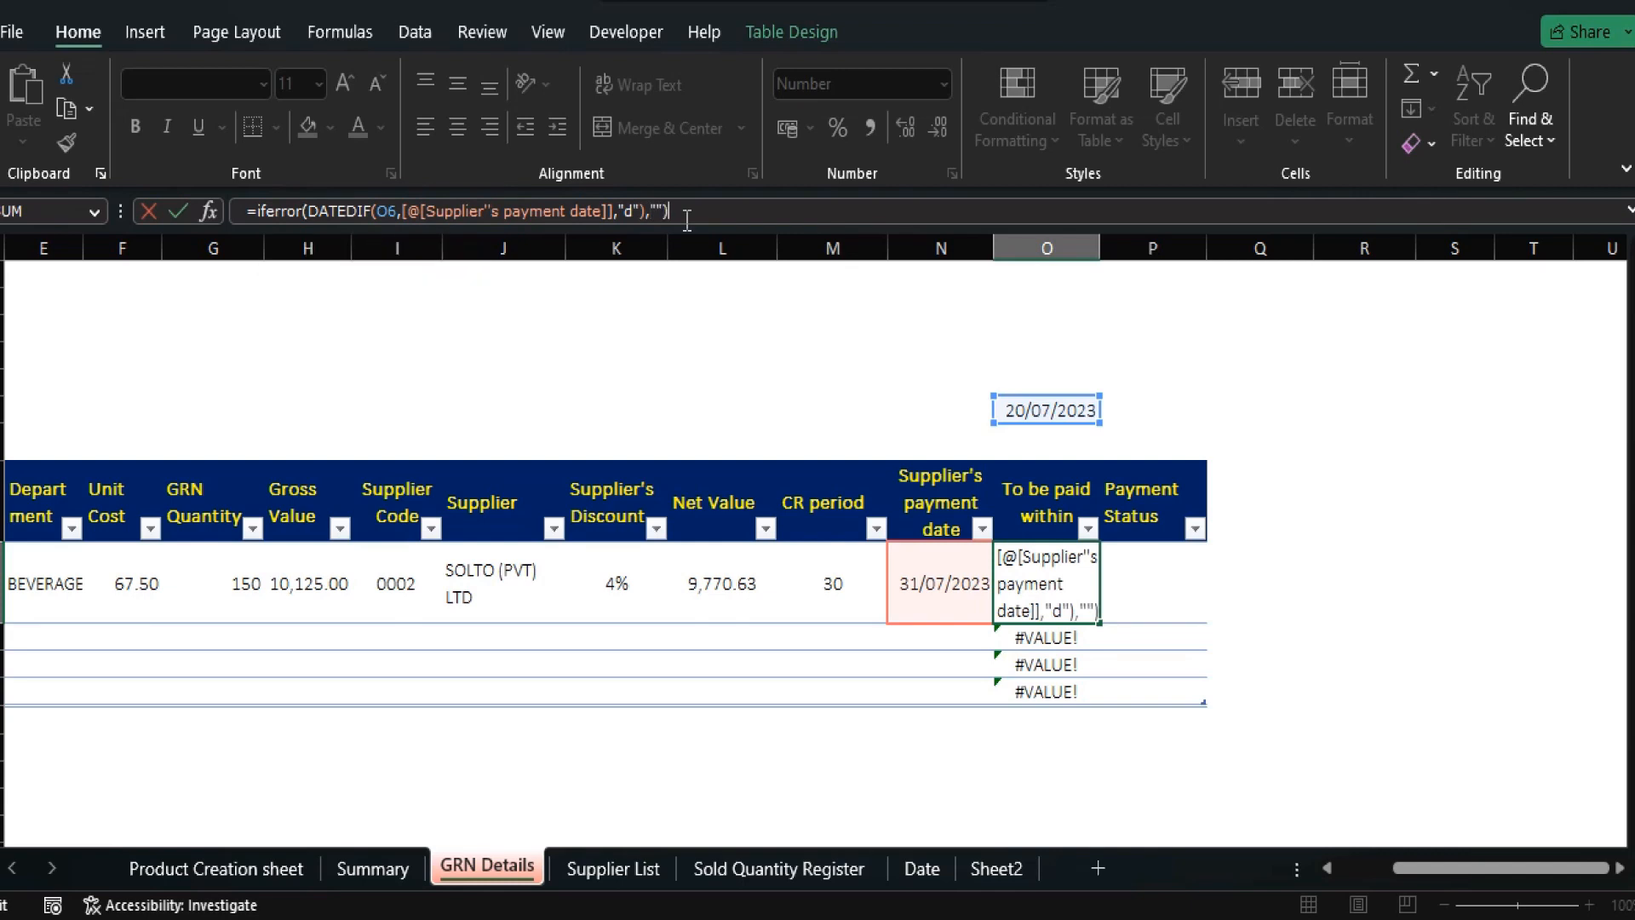
key(Return)
key(Up)
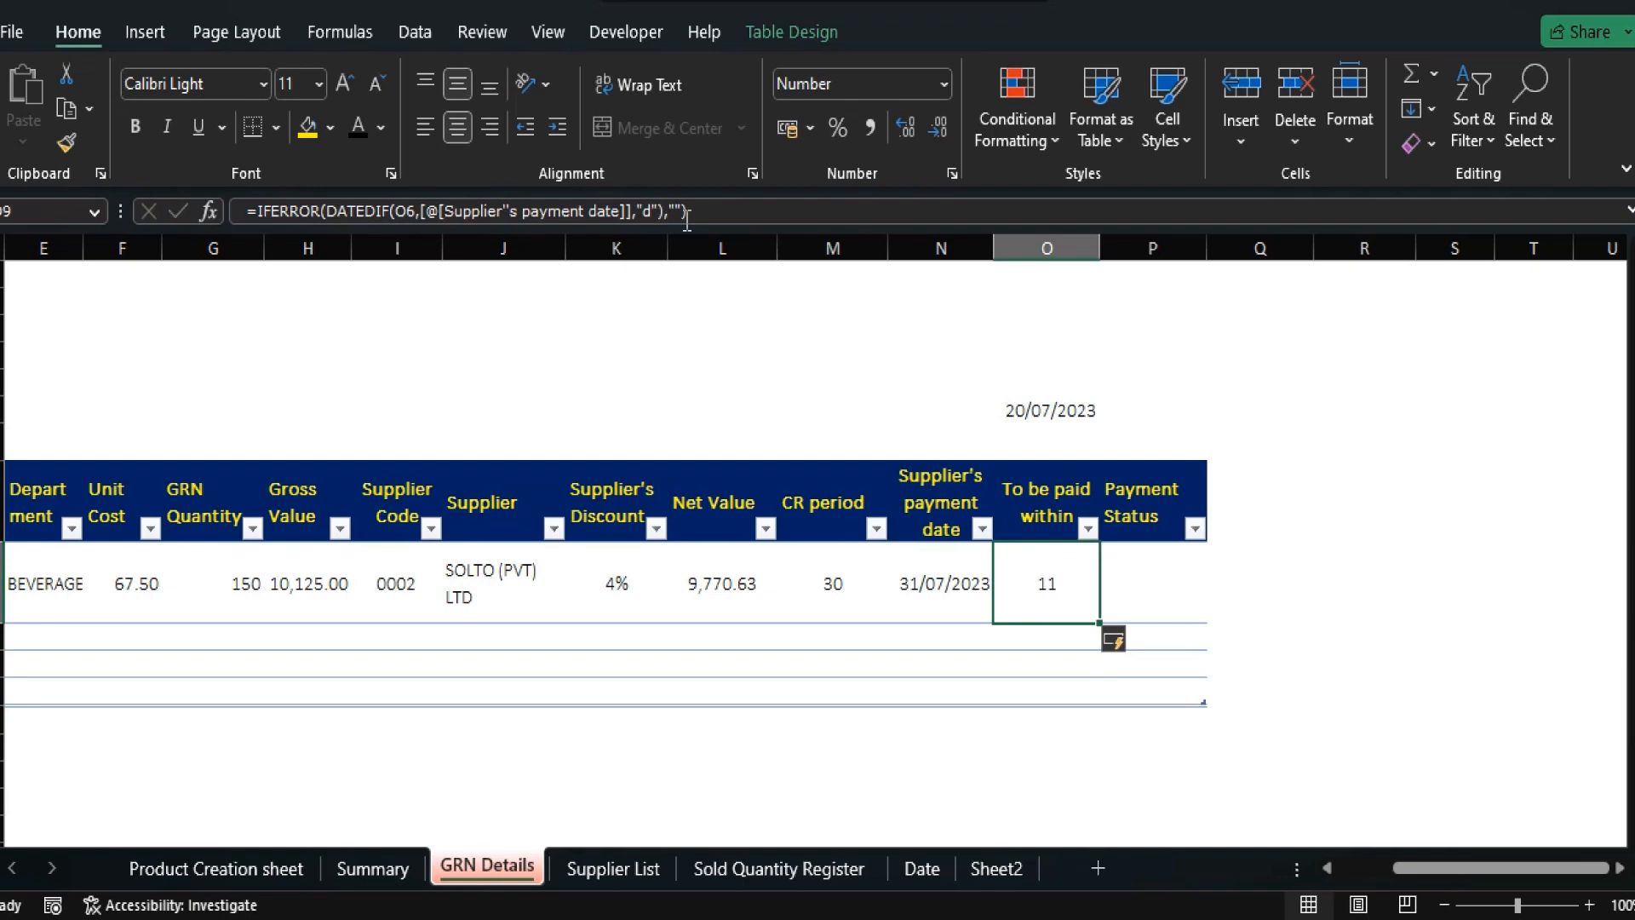
key(Right)
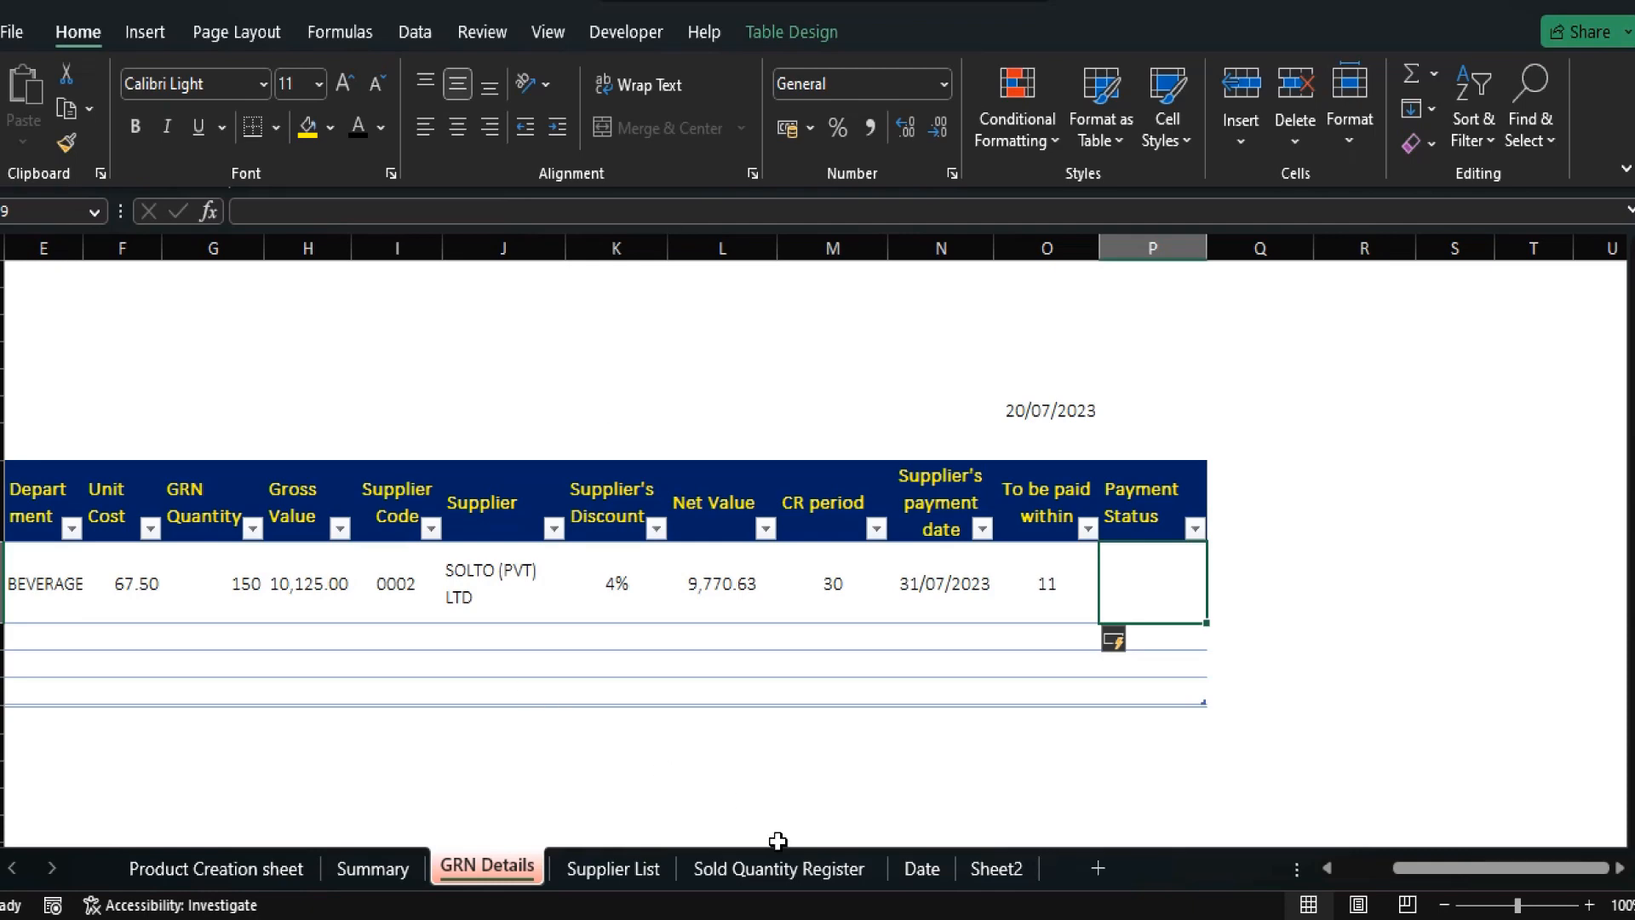
Select the four payment statuses on Sheet2, then return to the GRN Details Payment Status cell.
click(998, 869)
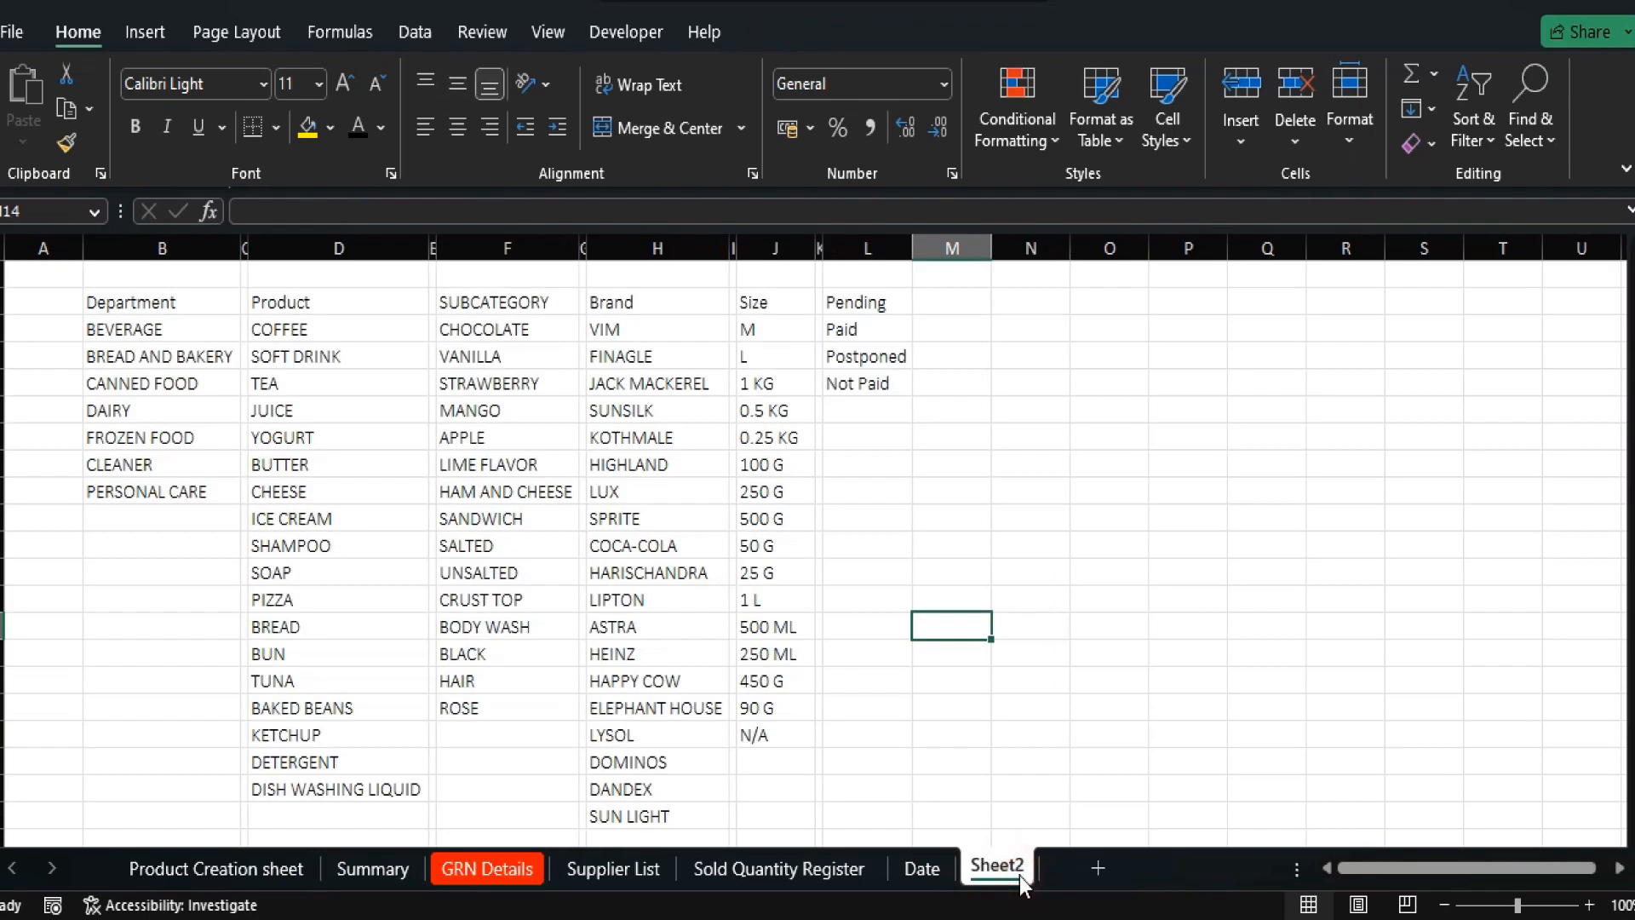
click(851, 300)
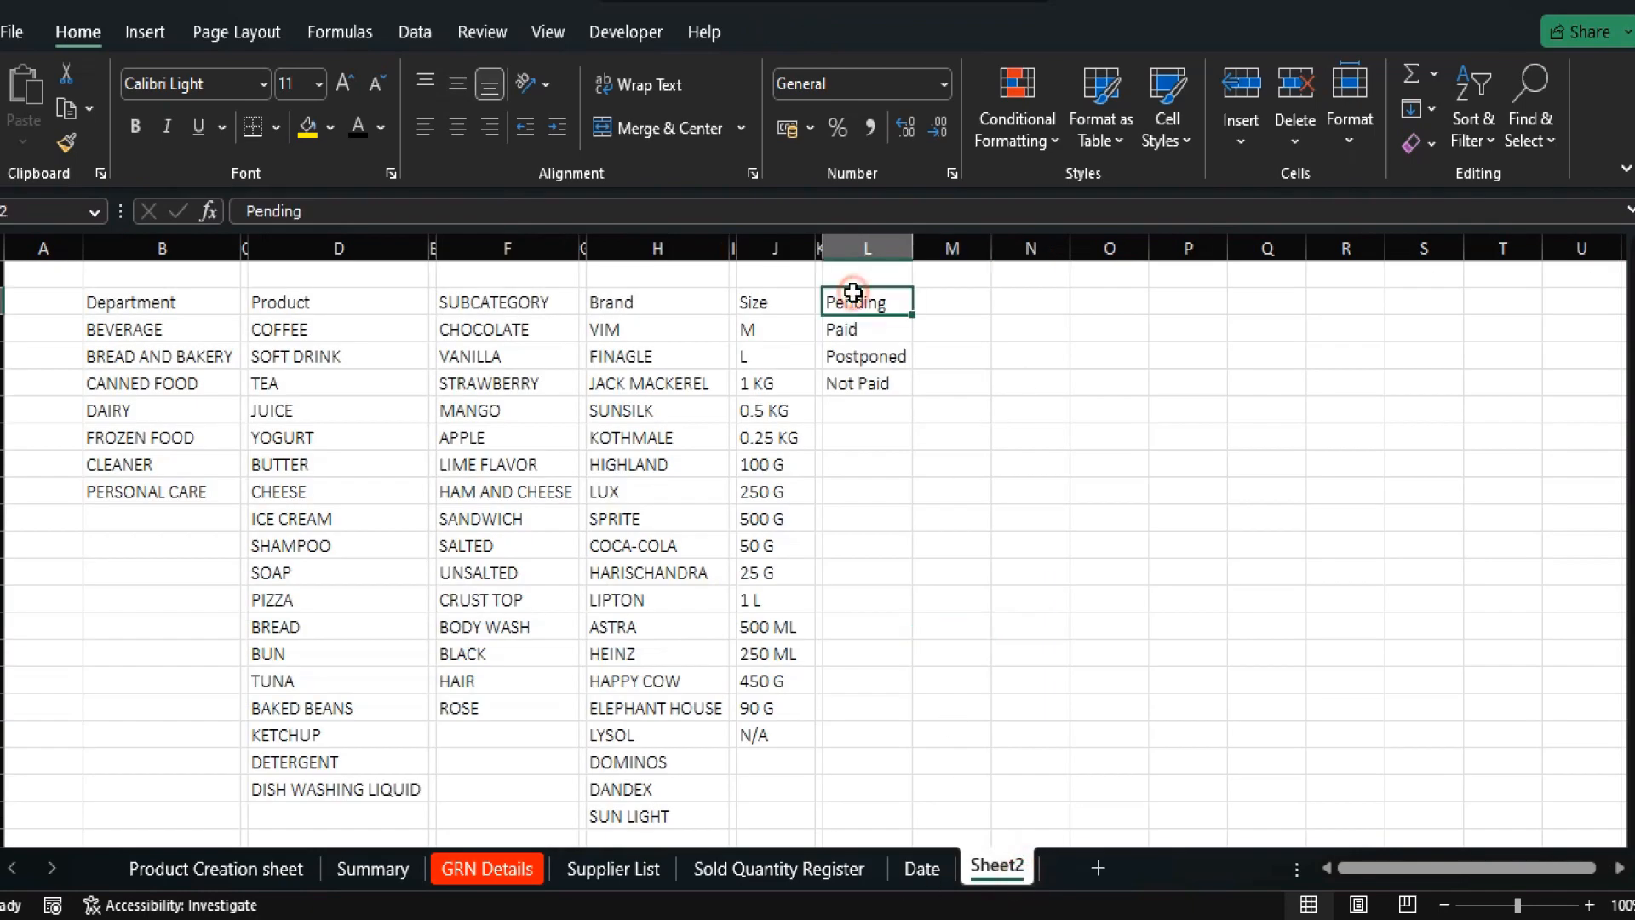
key(shift+Down)
key(shift+Down)
key(shift+Down)
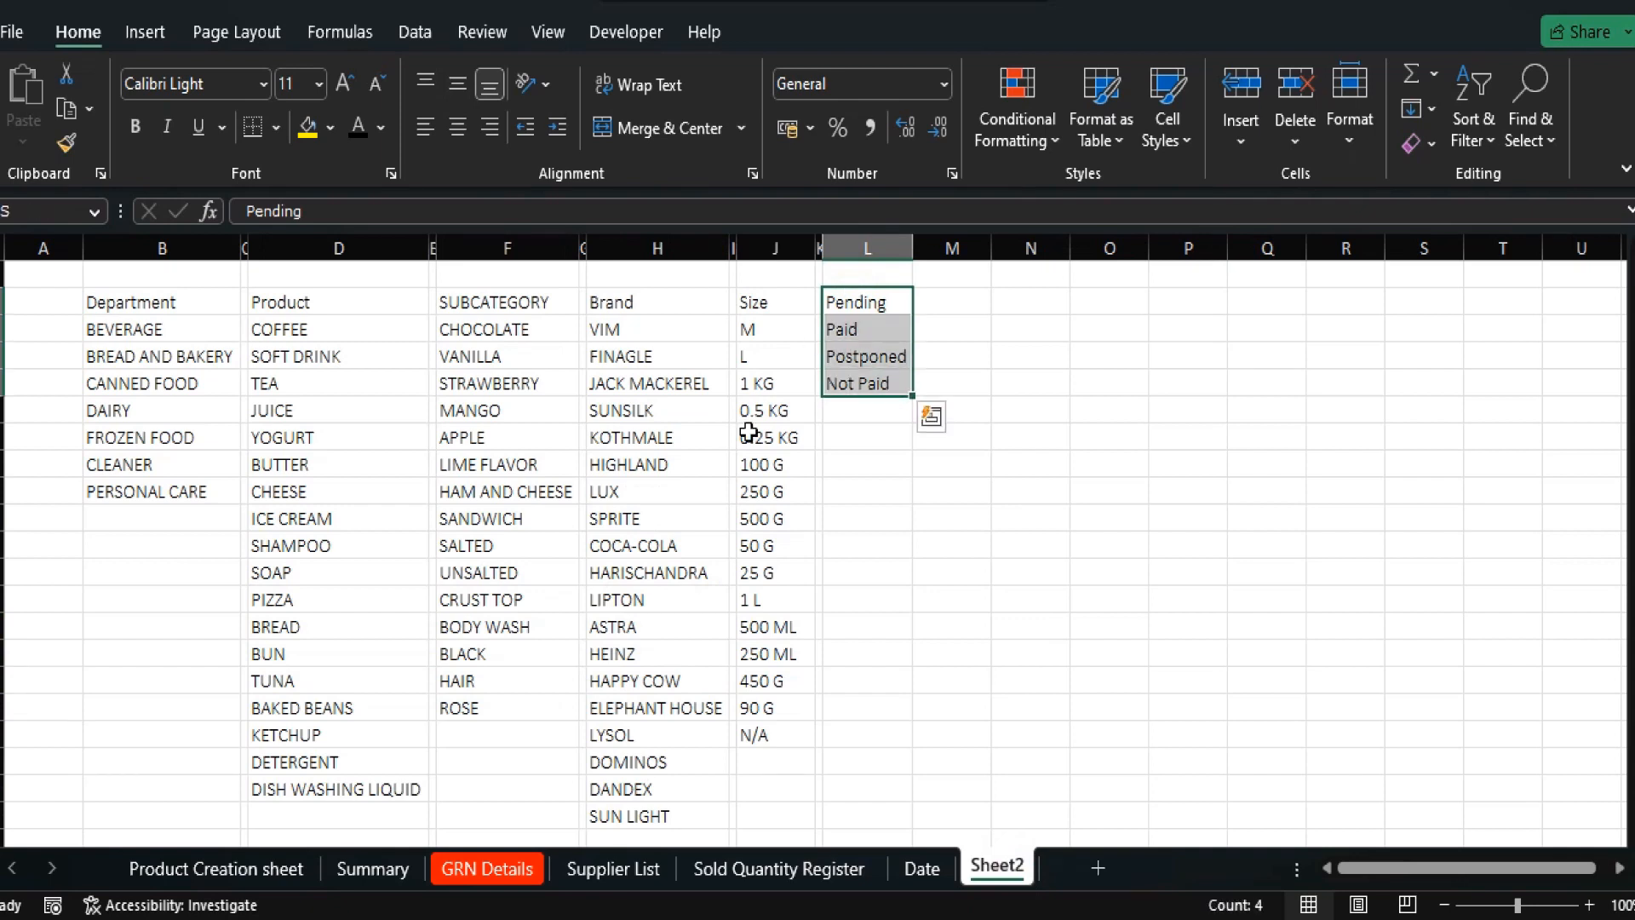
click(487, 869)
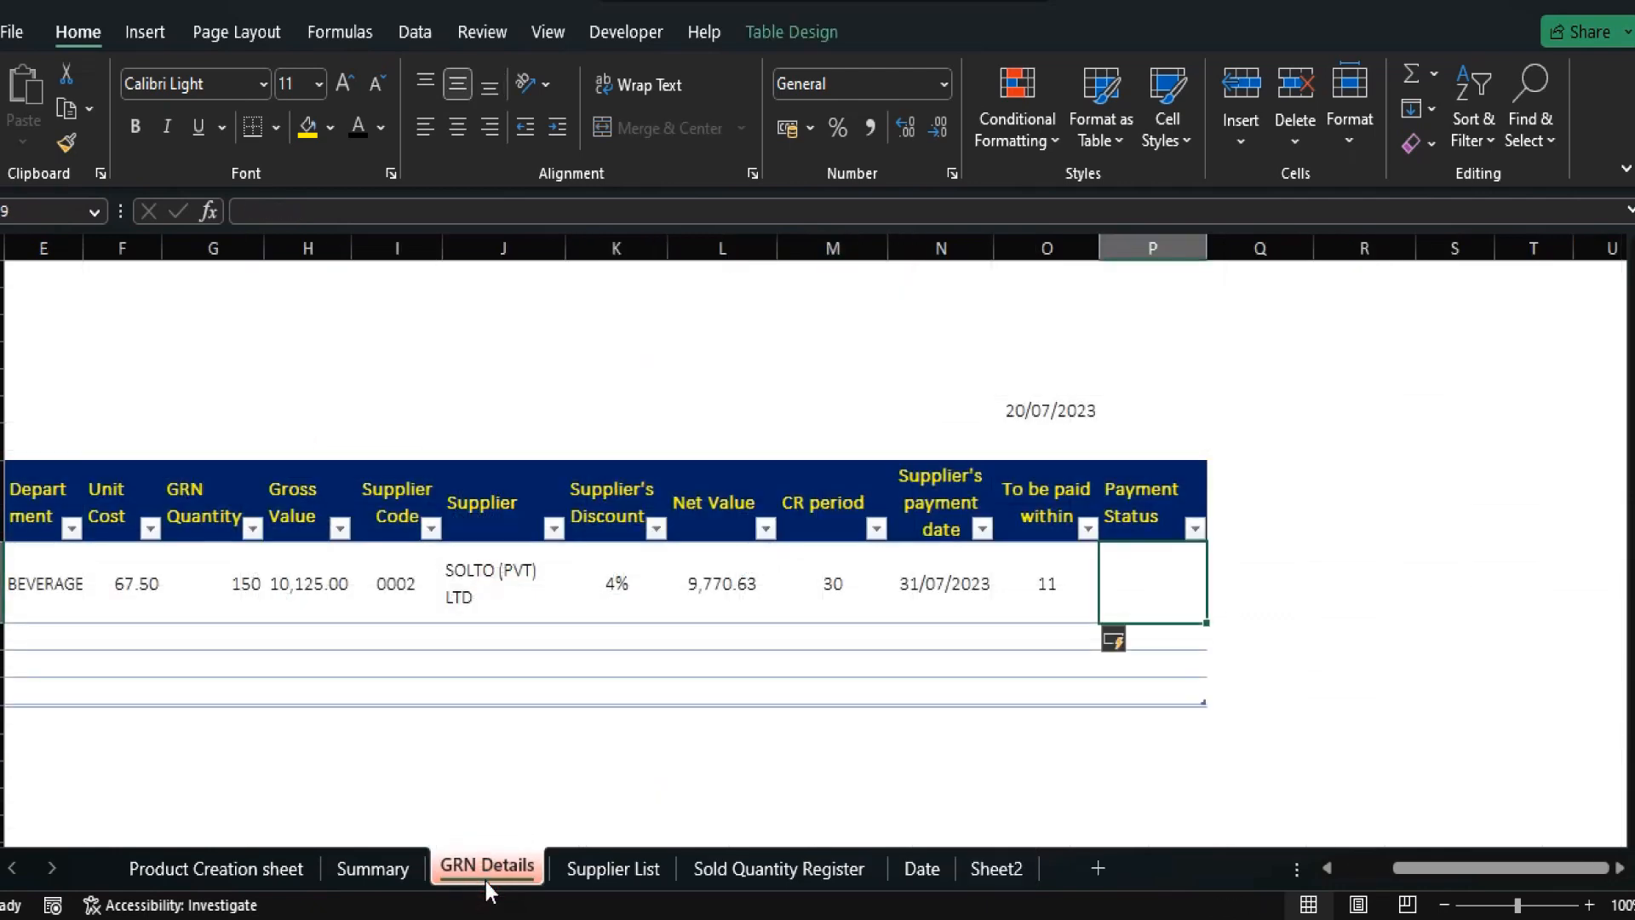
text(=)
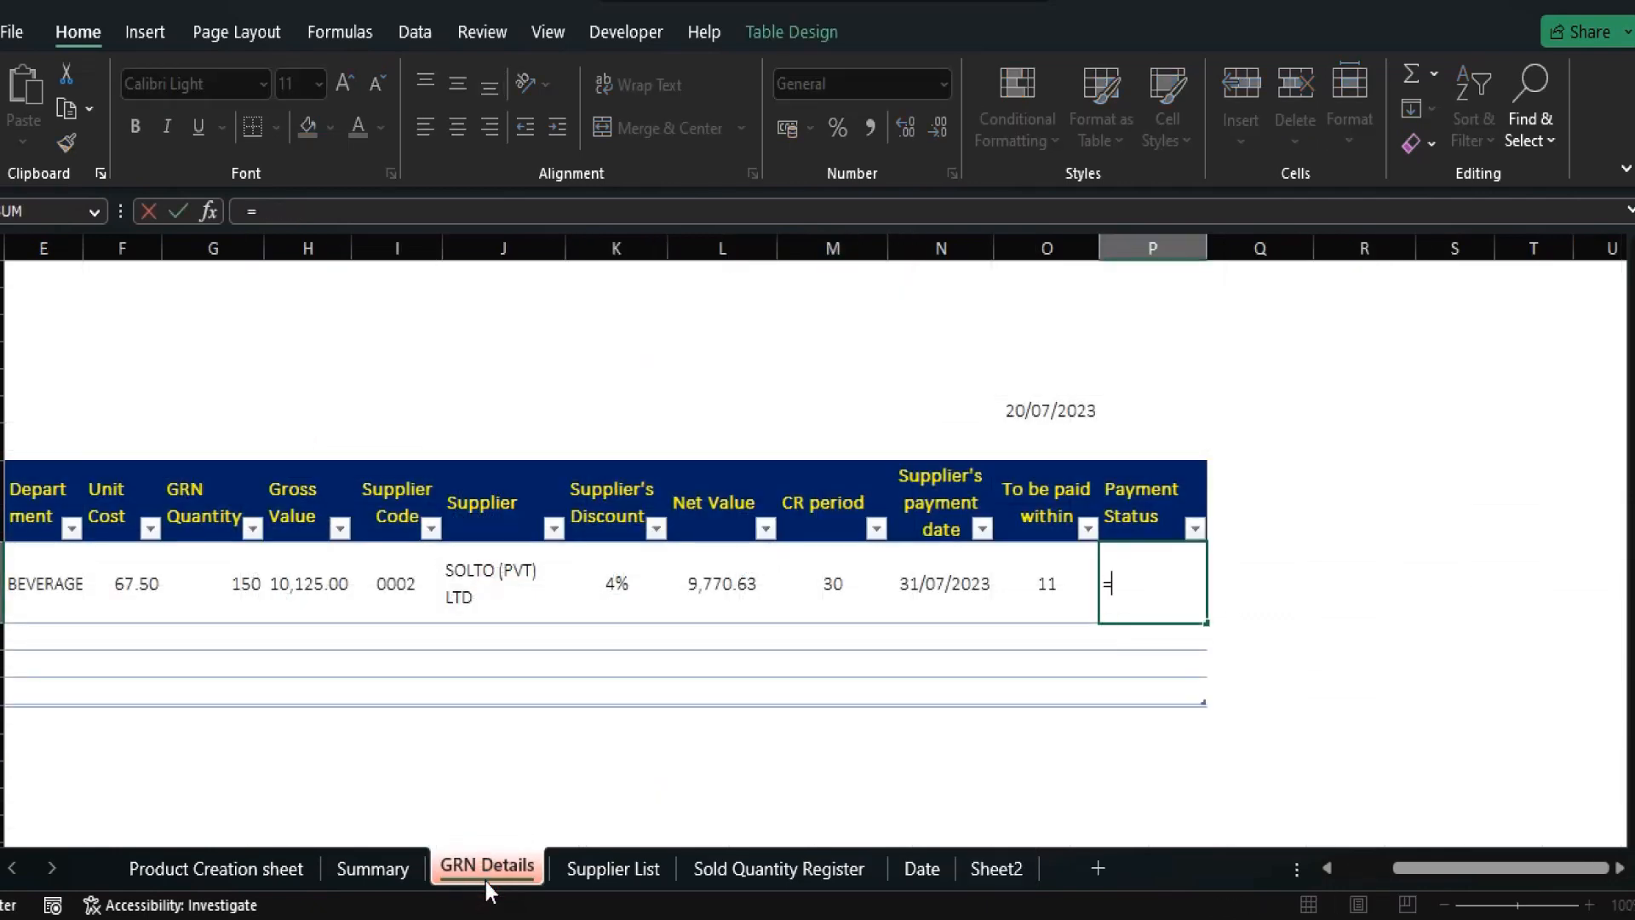
key(BackSpace)
key(Escape)
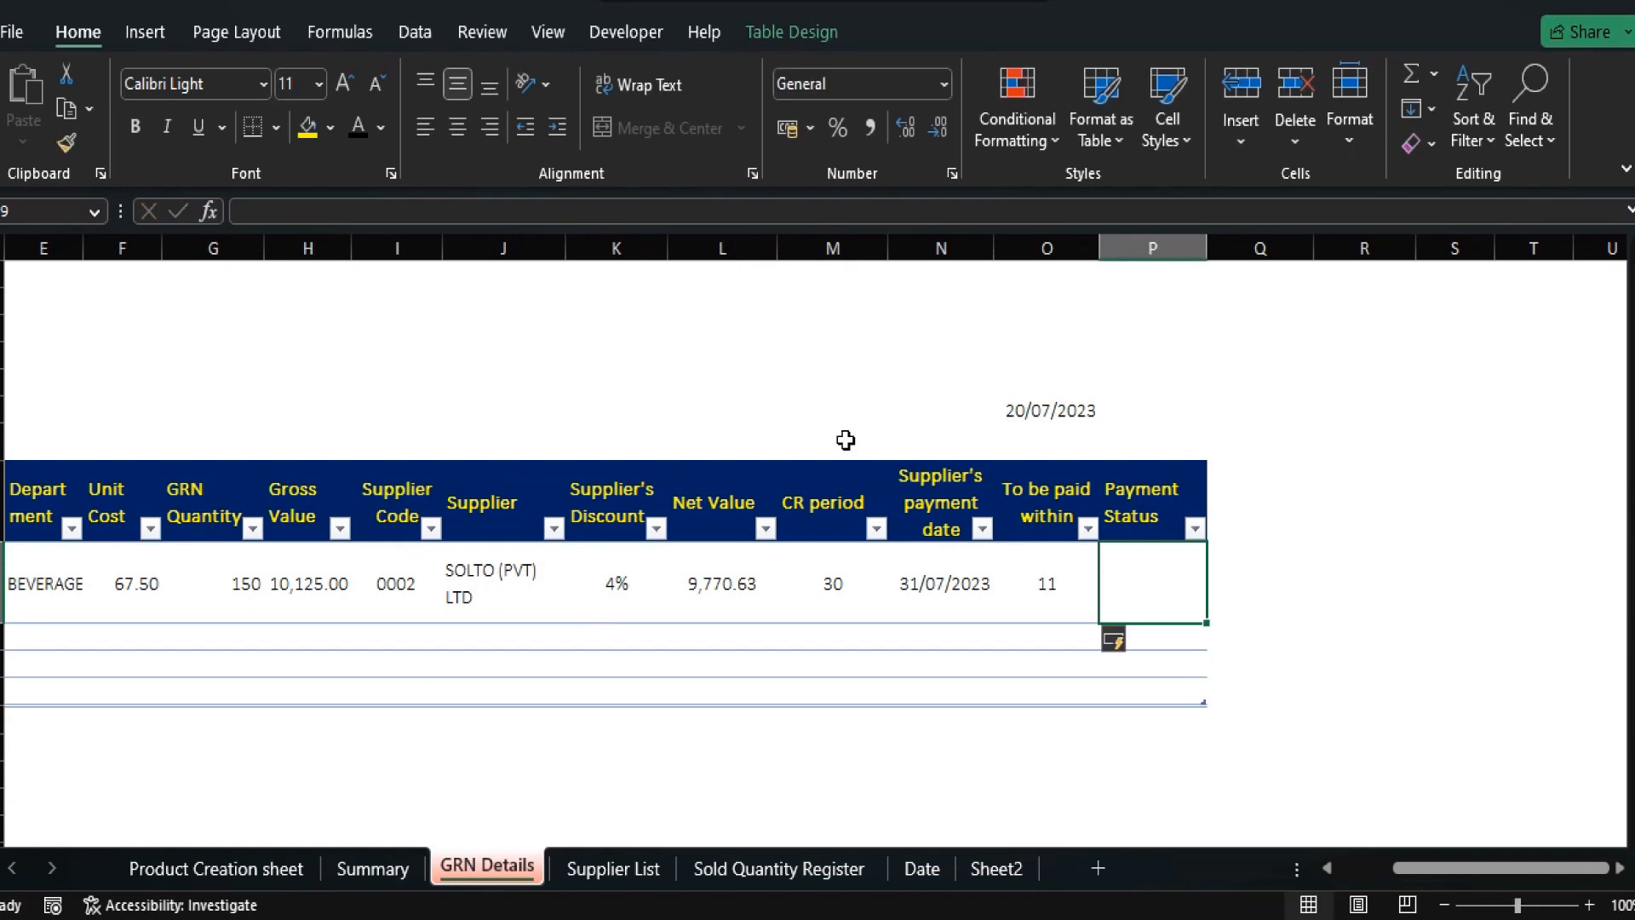
Add List data validation to the Payment Status cell, sourced from Sheet2's Pending through Not Paid.
click(416, 34)
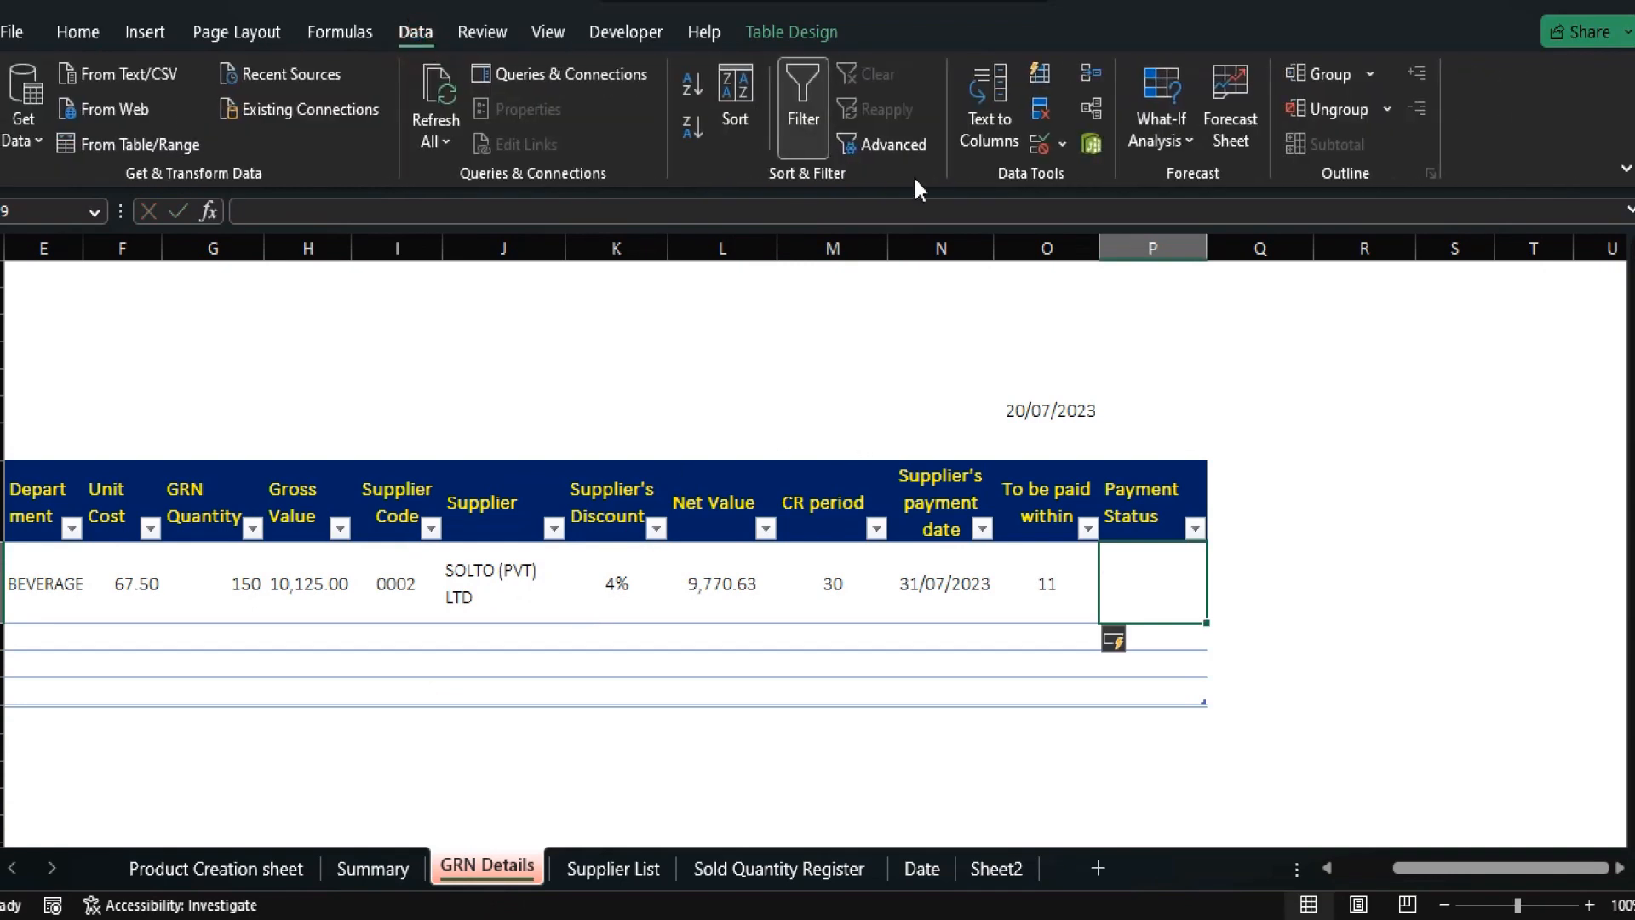
click(1035, 145)
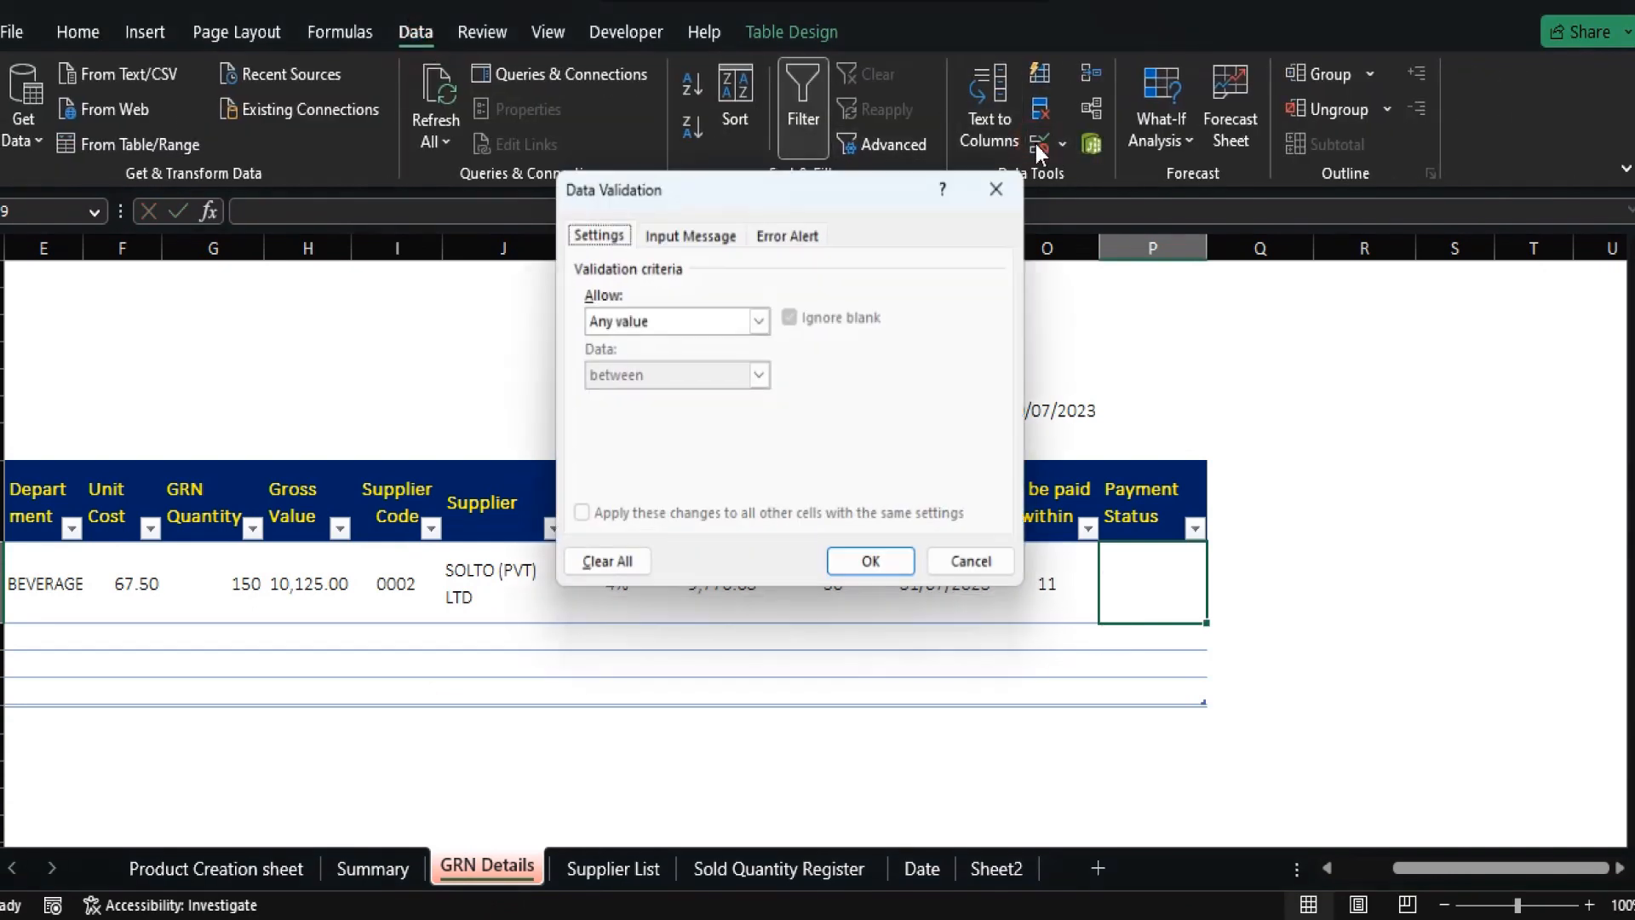
click(762, 320)
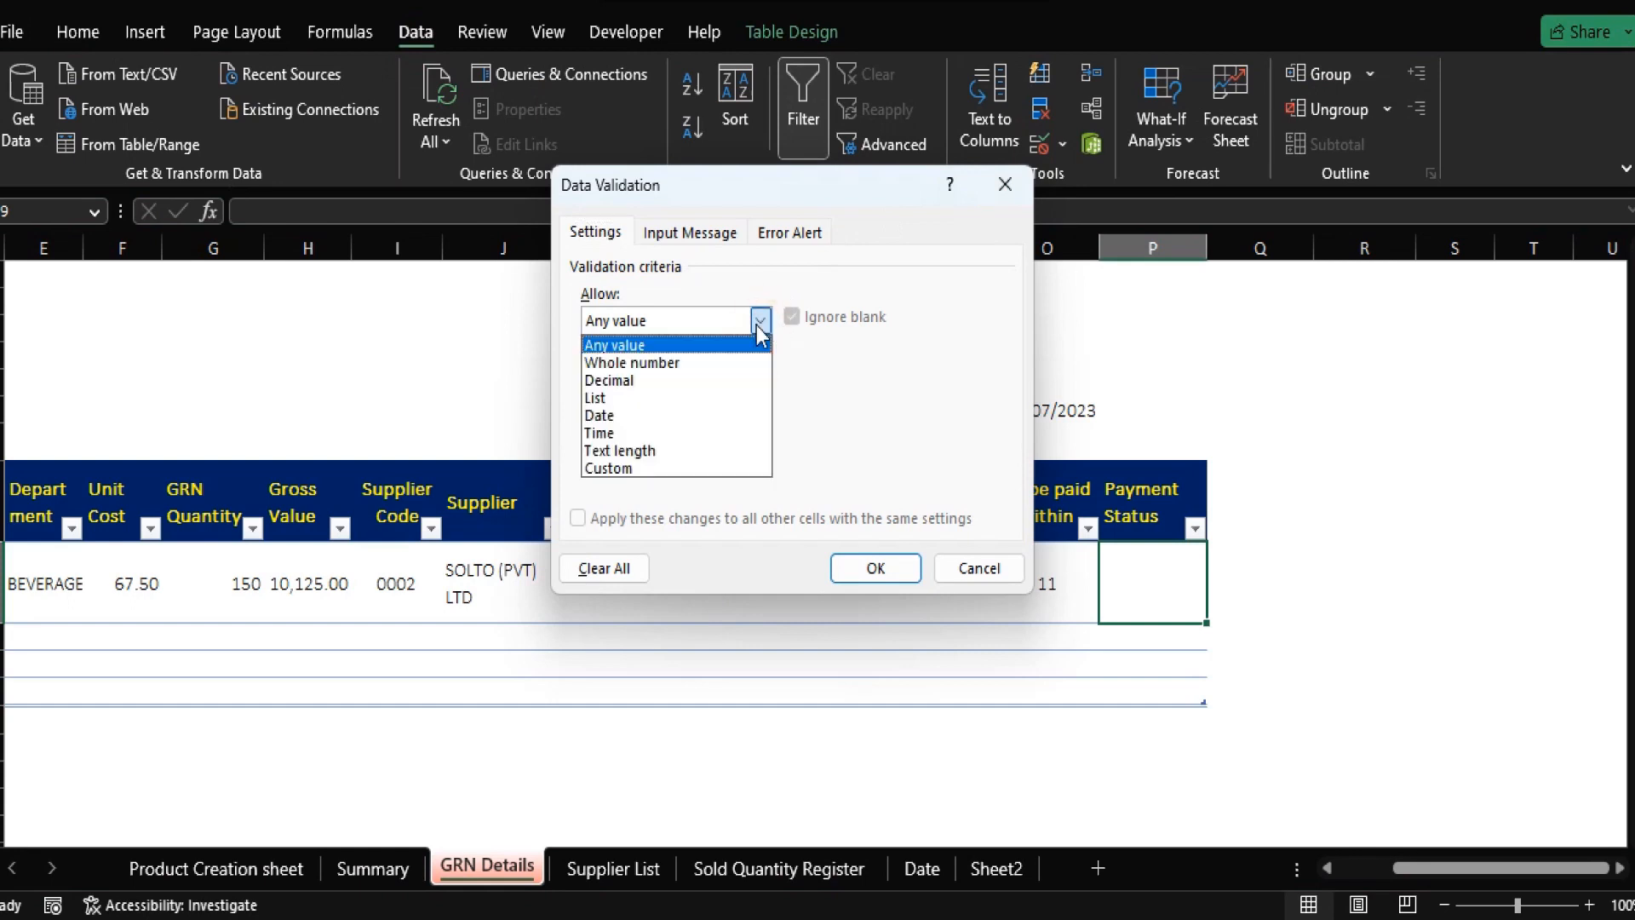
click(660, 397)
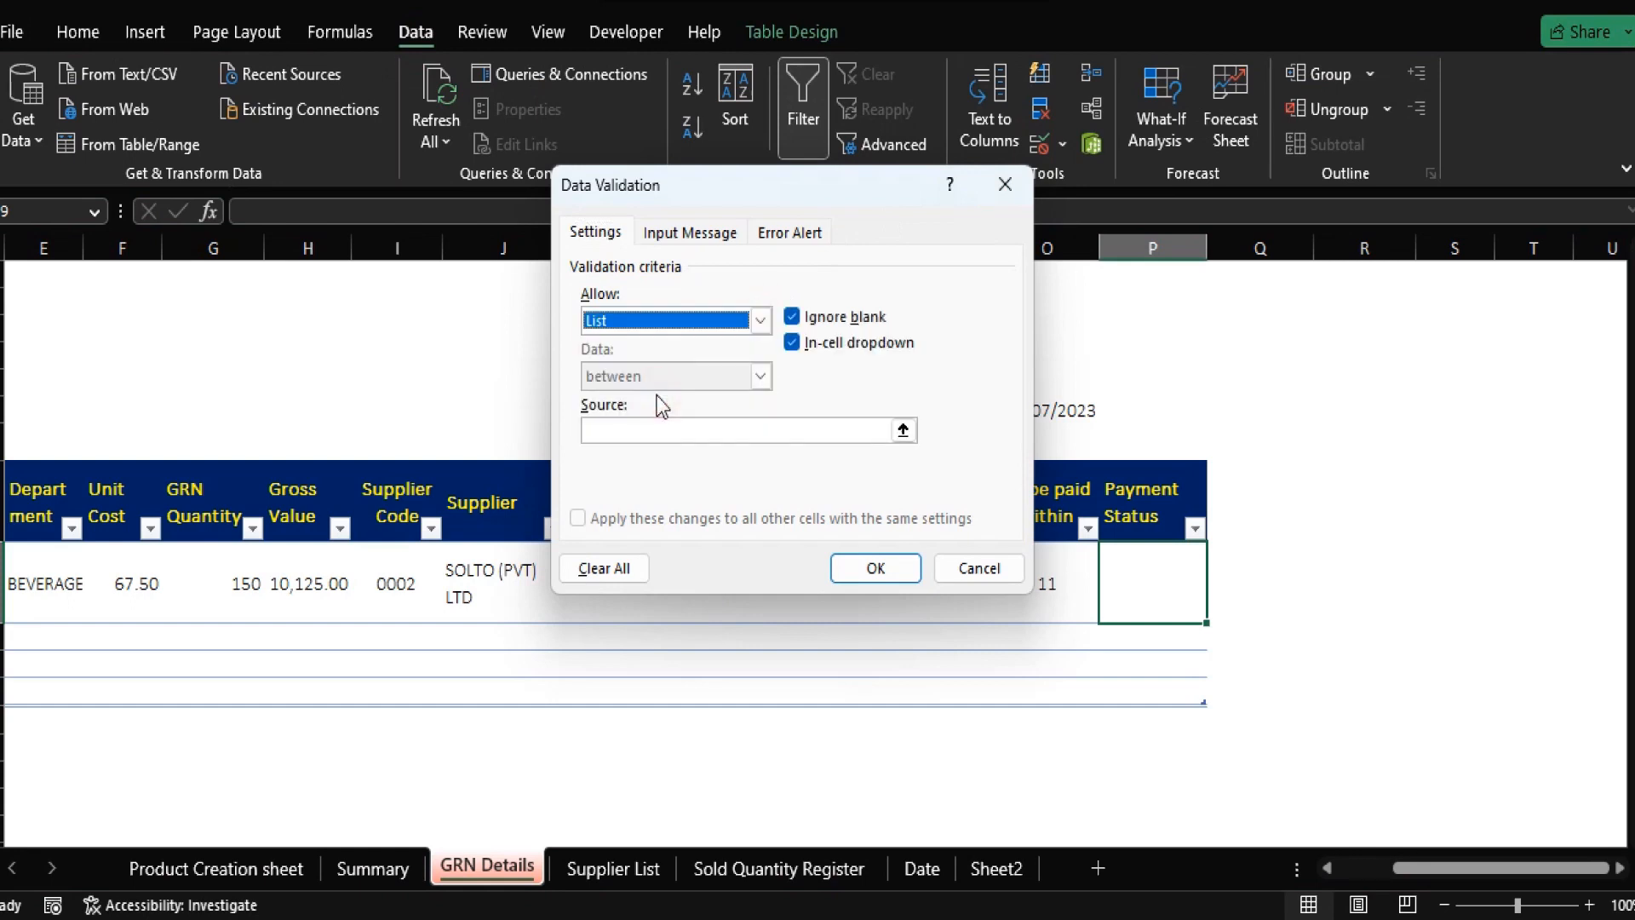
click(907, 434)
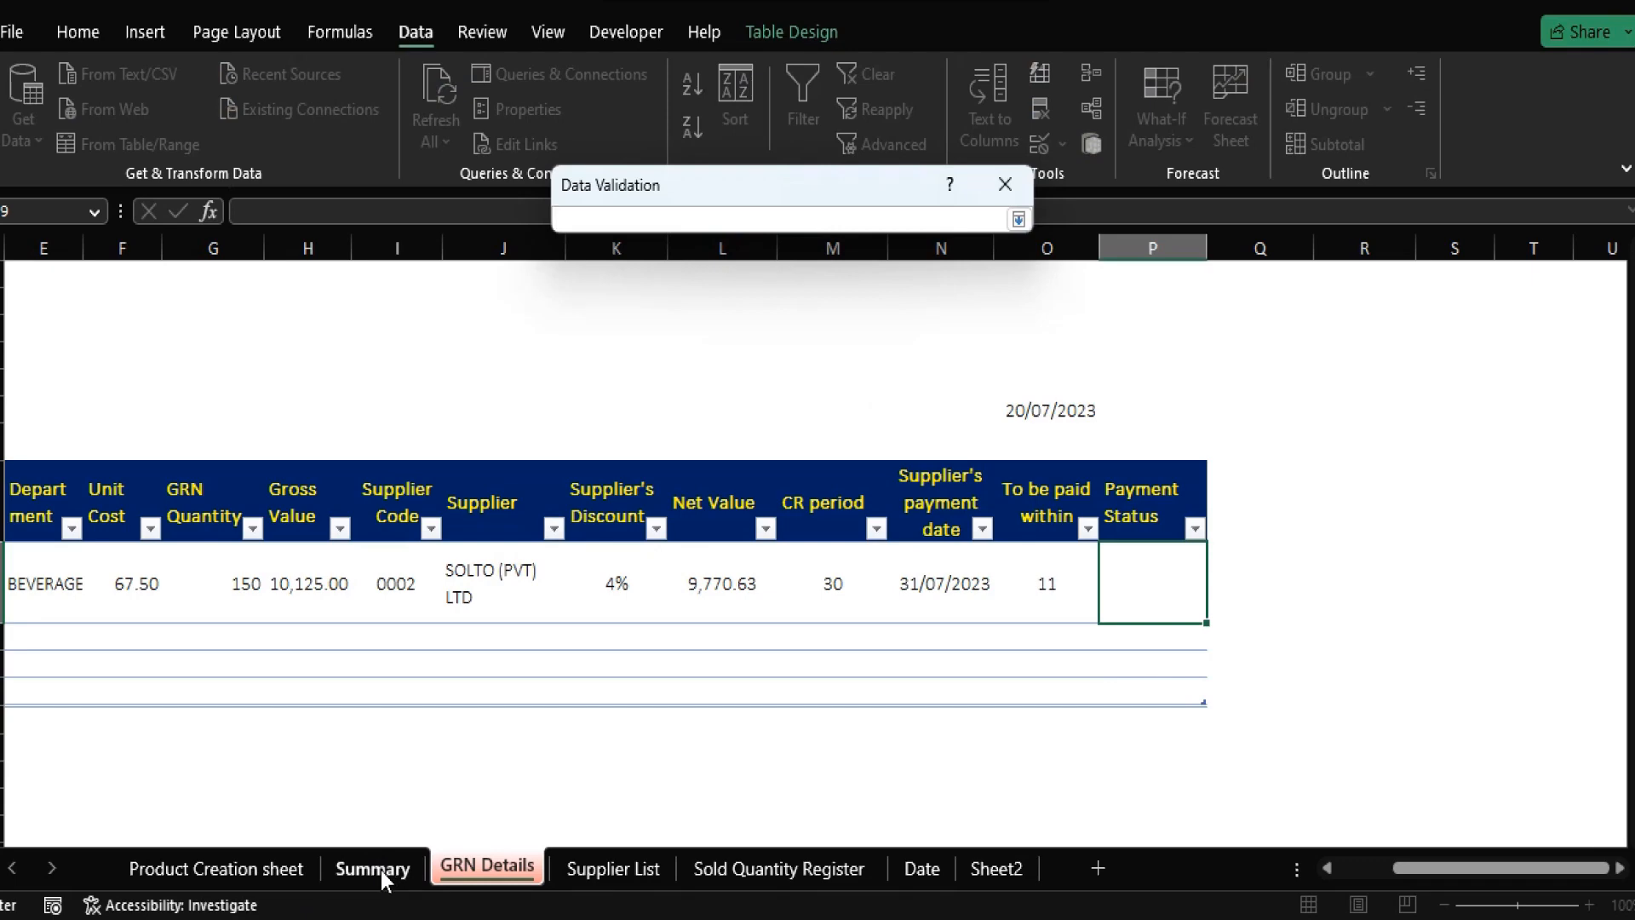
click(1009, 869)
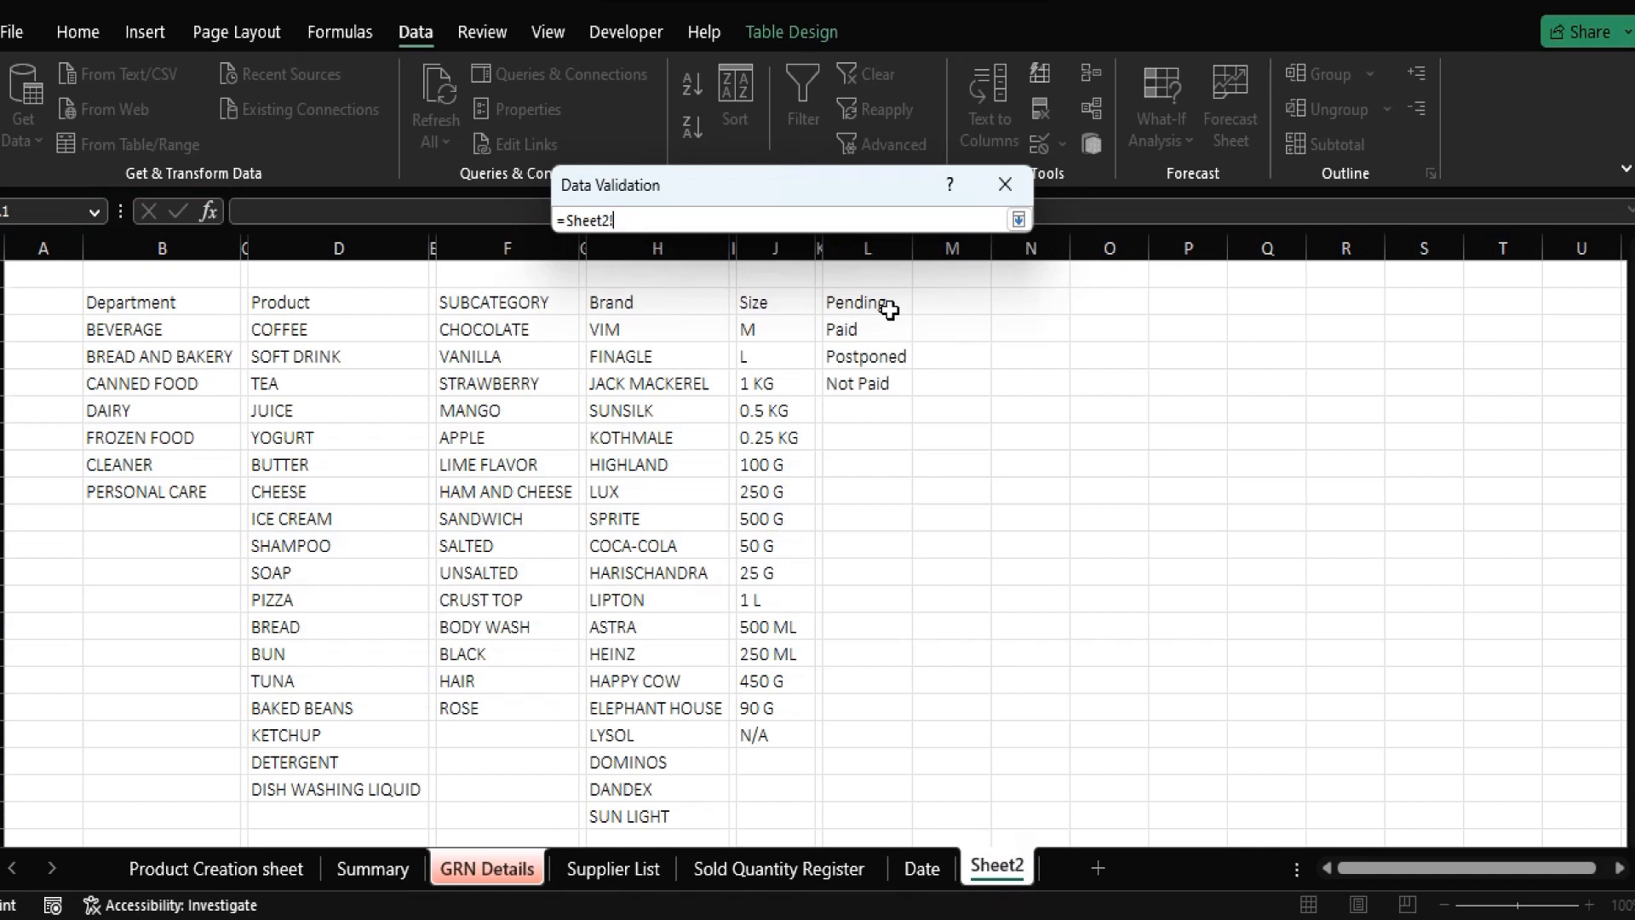
drag(889, 310, 878, 383)
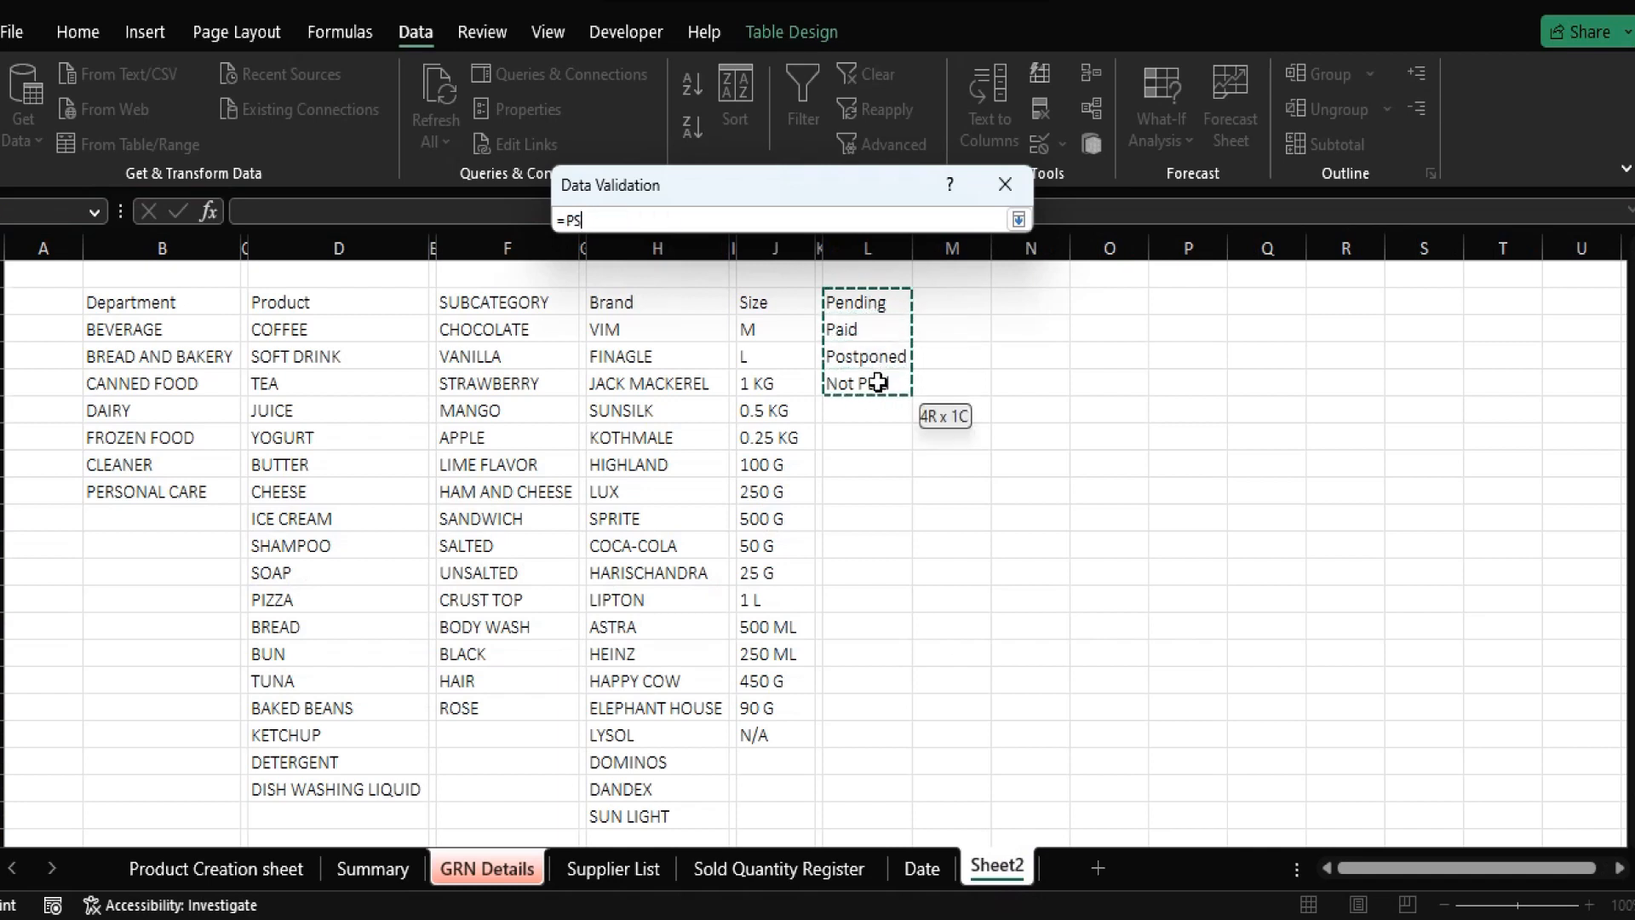
click(1020, 219)
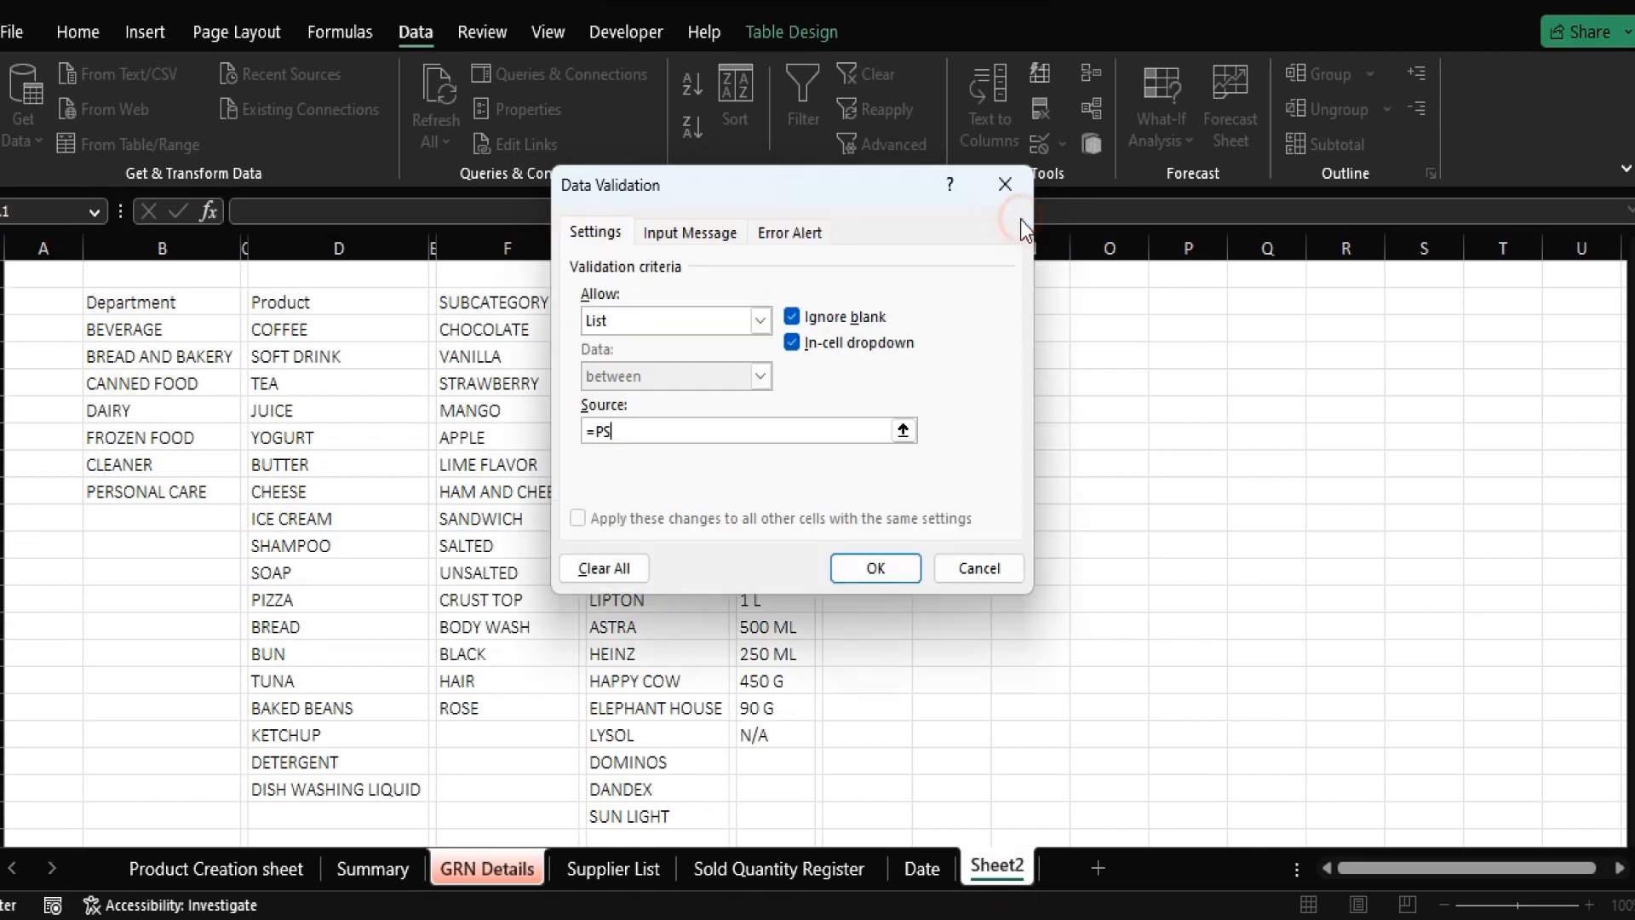
click(888, 569)
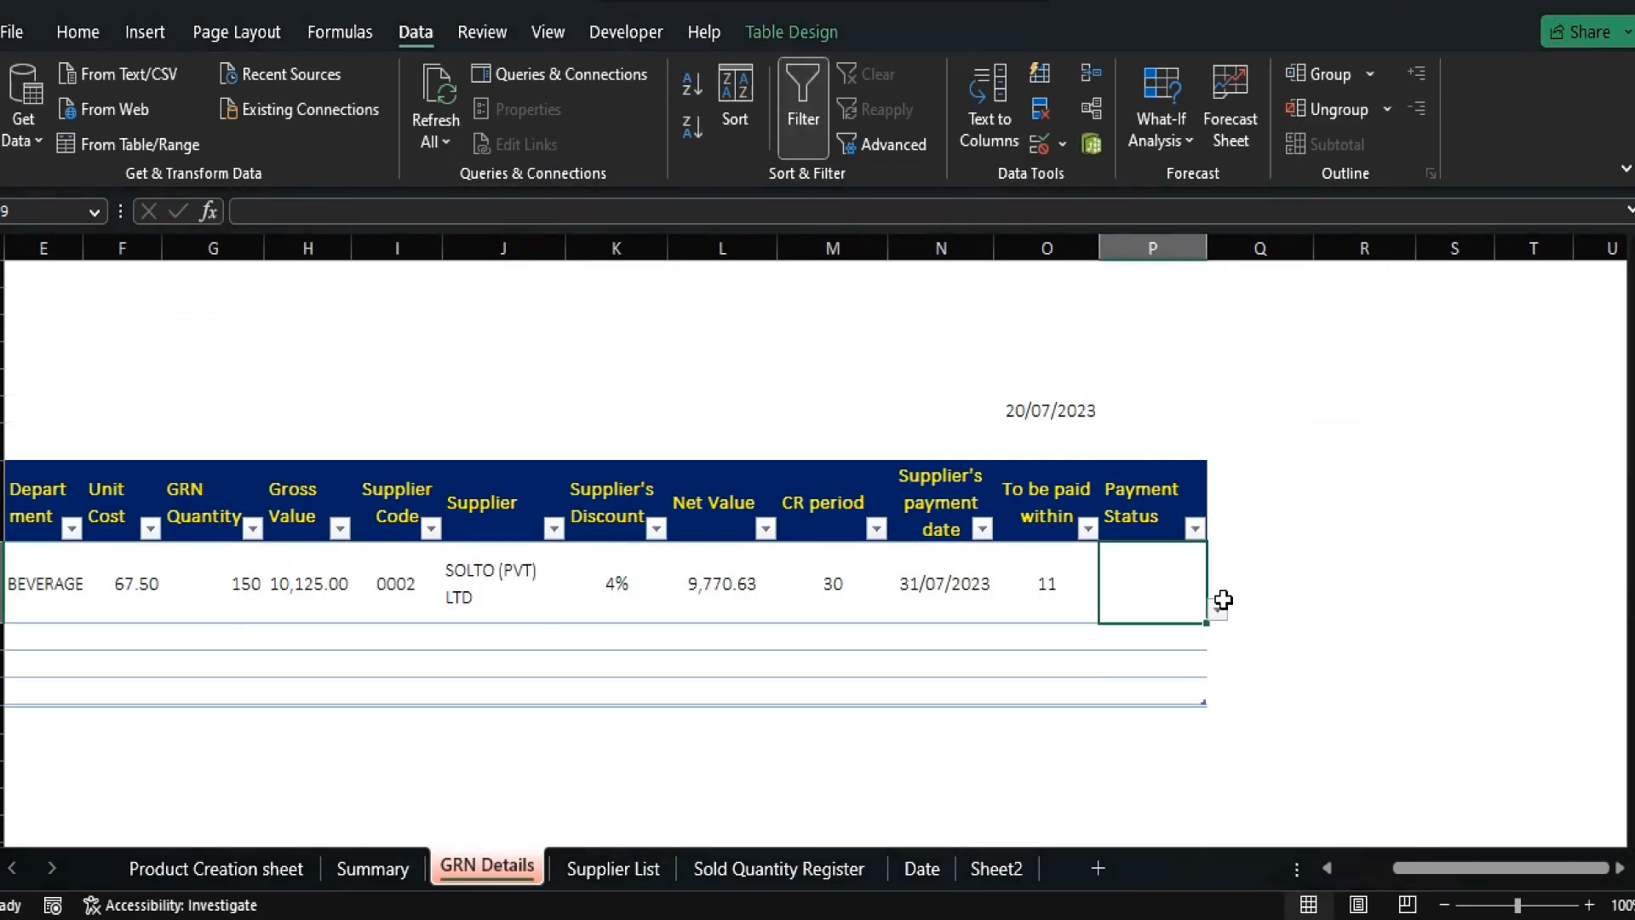
Choose Pending from the Payment Status cell's dropdown list.
click(1219, 628)
click(1192, 598)
click(1226, 614)
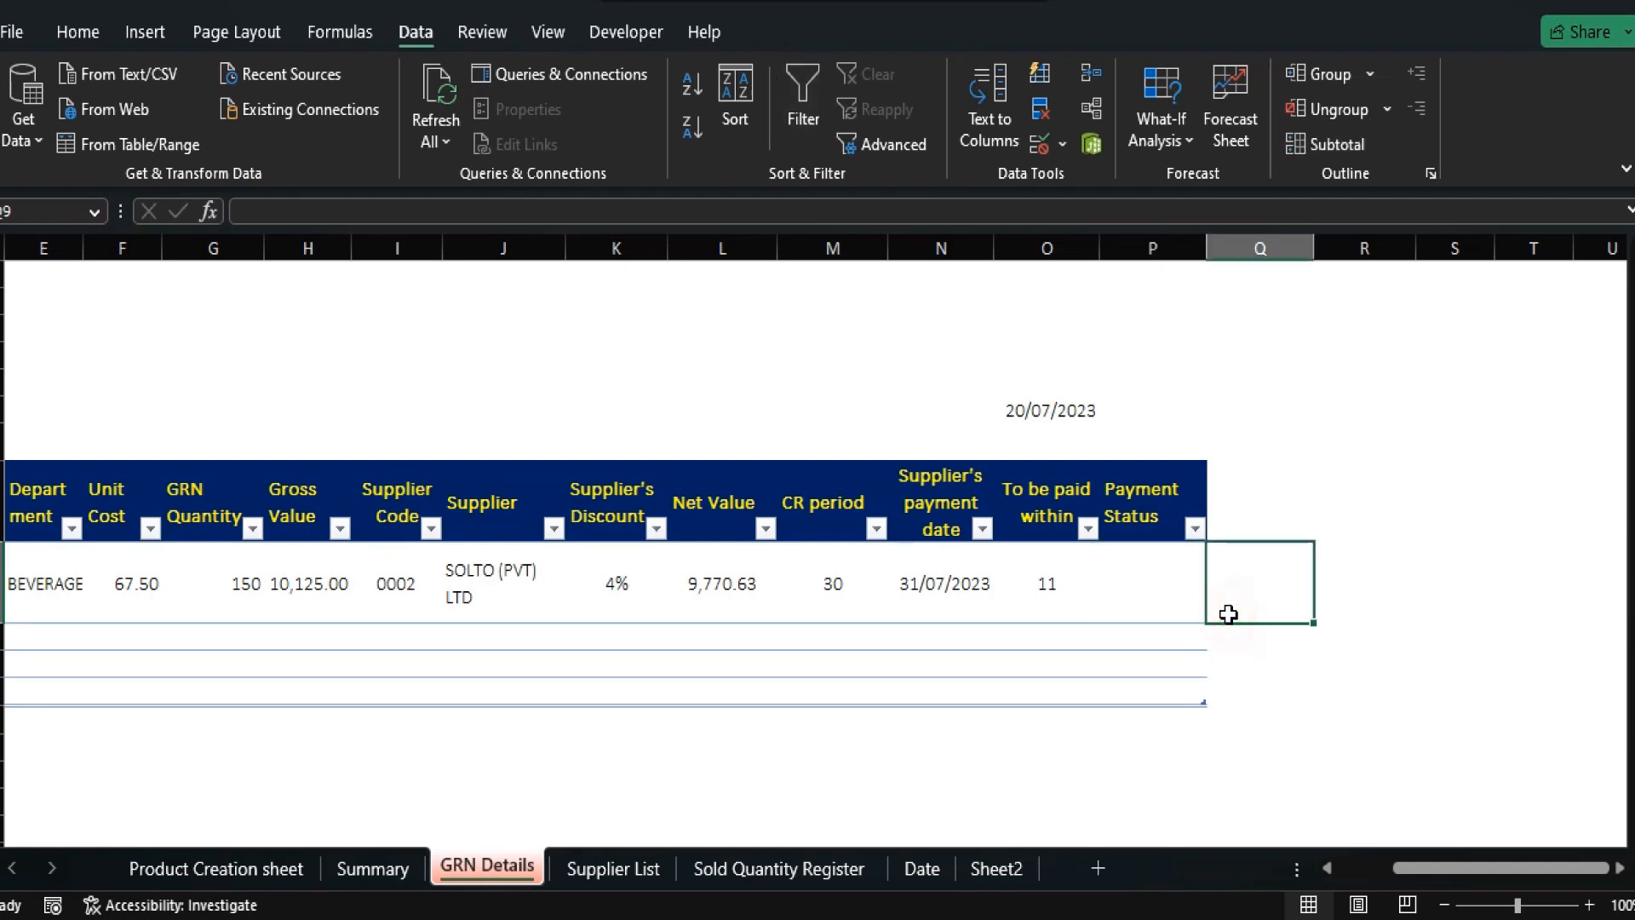
click(1193, 565)
click(1217, 610)
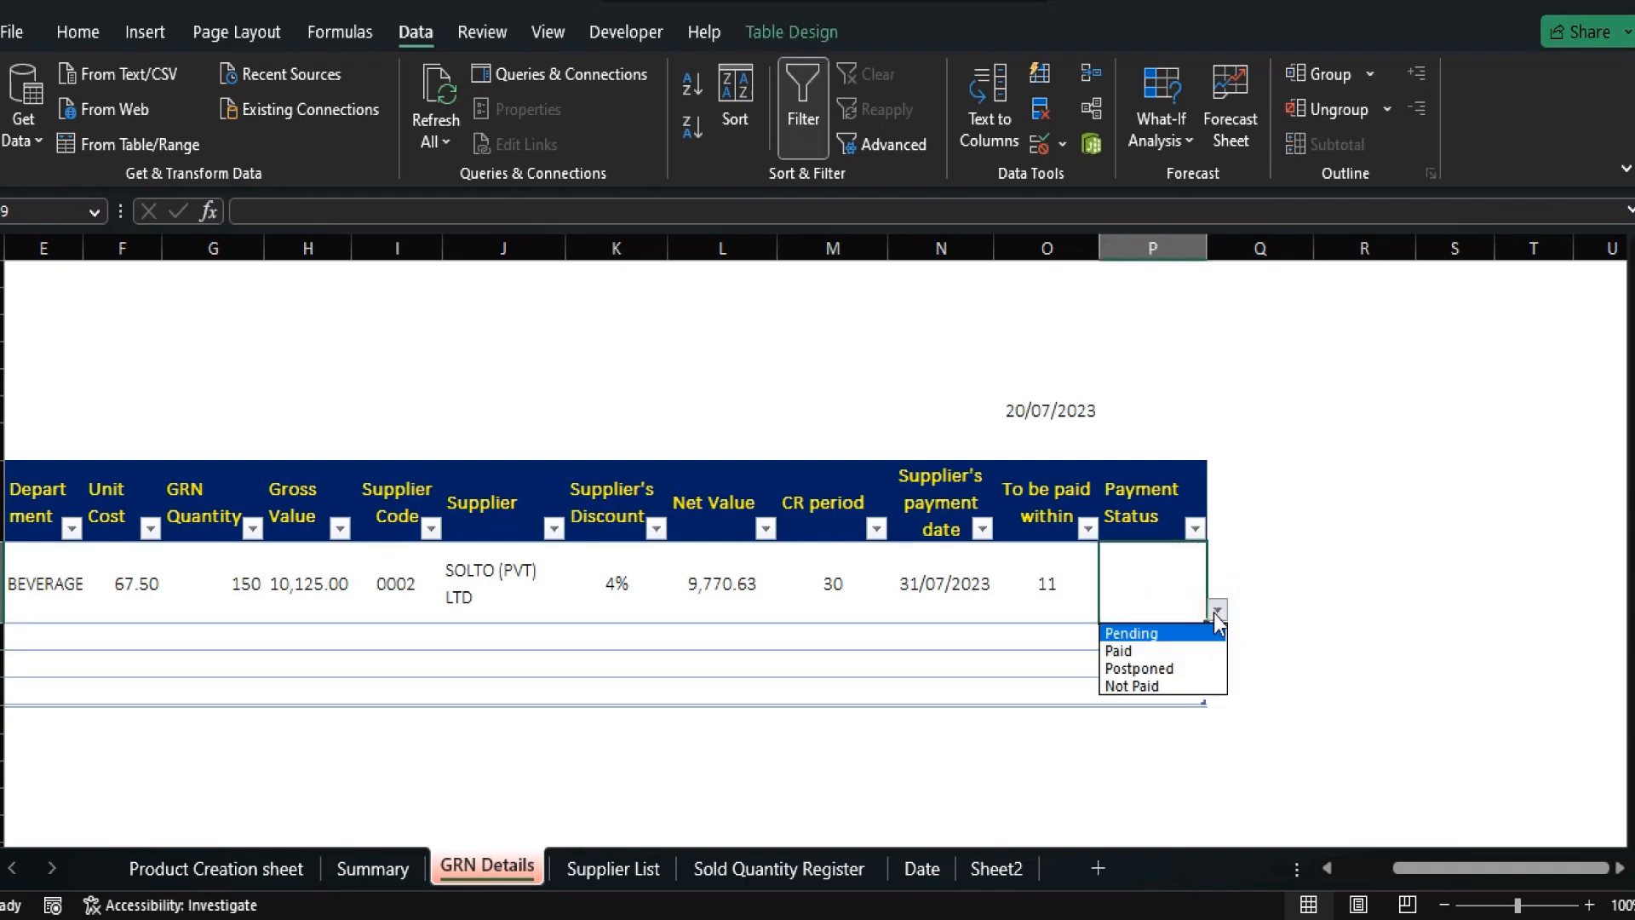
click(1192, 634)
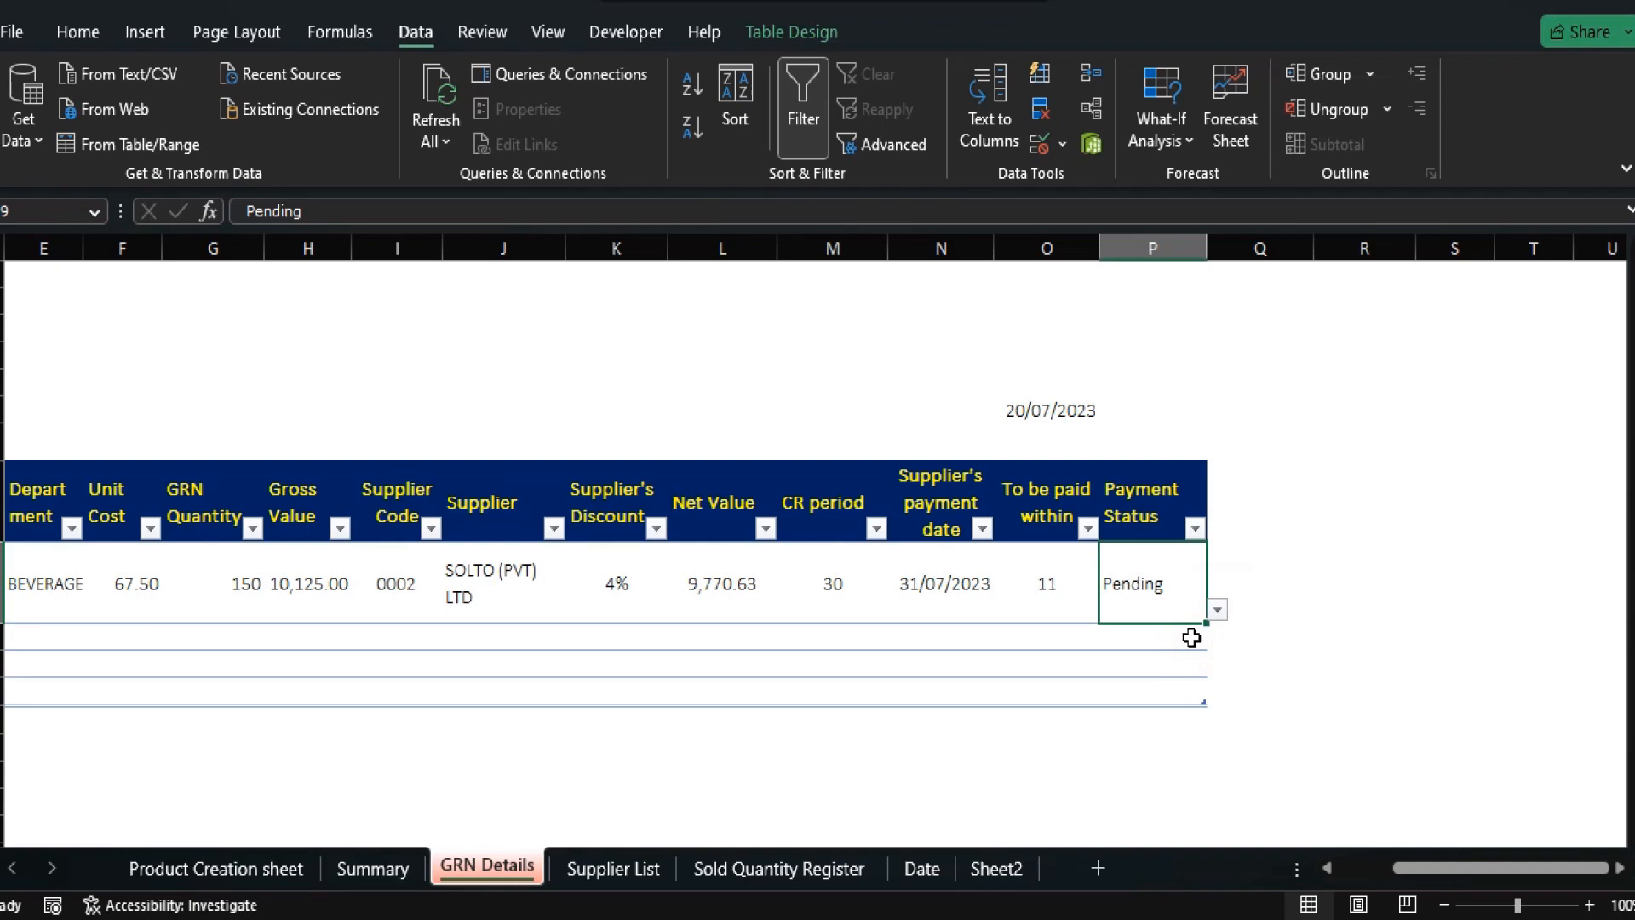
Replace Pending with =IF([@[To be paid within]]>0,"PENDING",""), filling PENDING down the Payment Status column.
key(Delete)
text(=if)
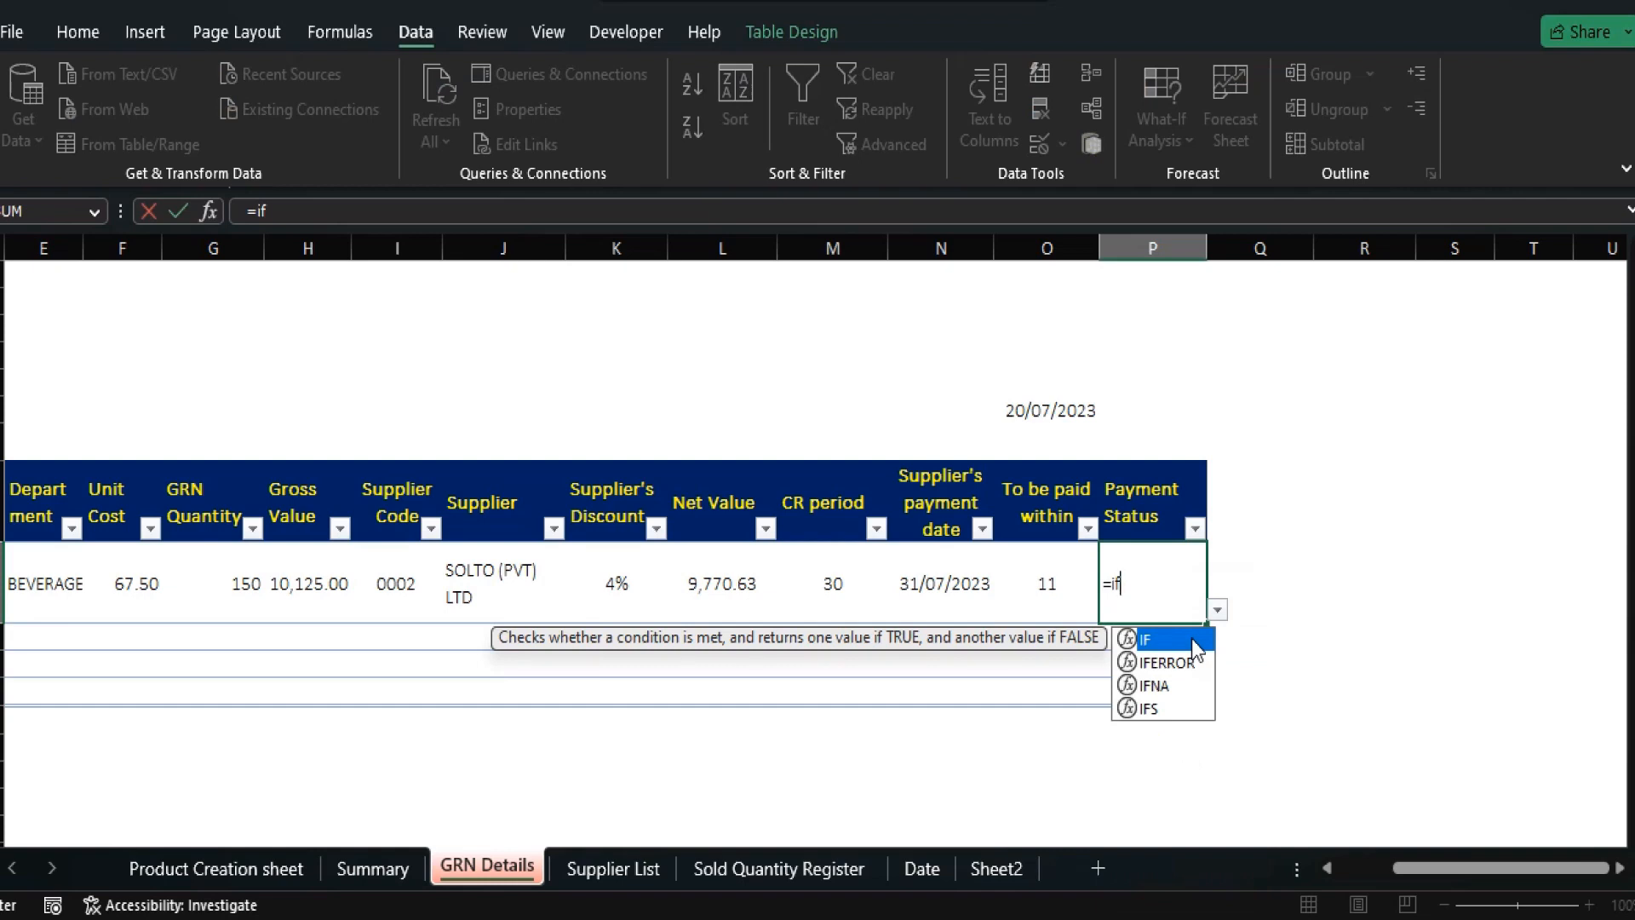
text(()
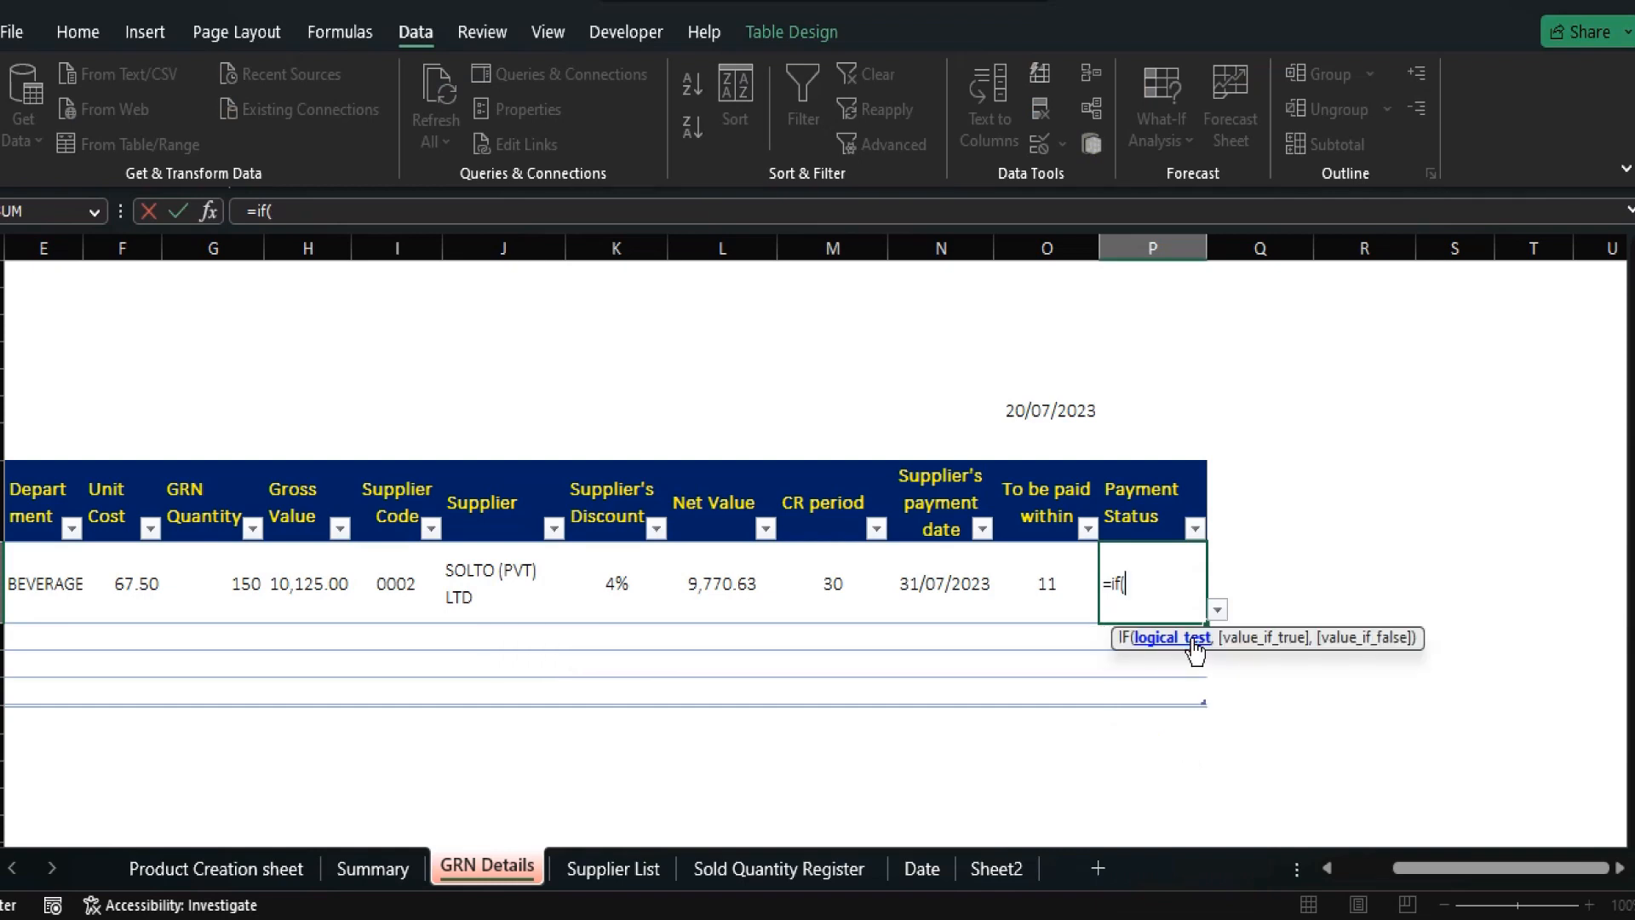
key(Left)
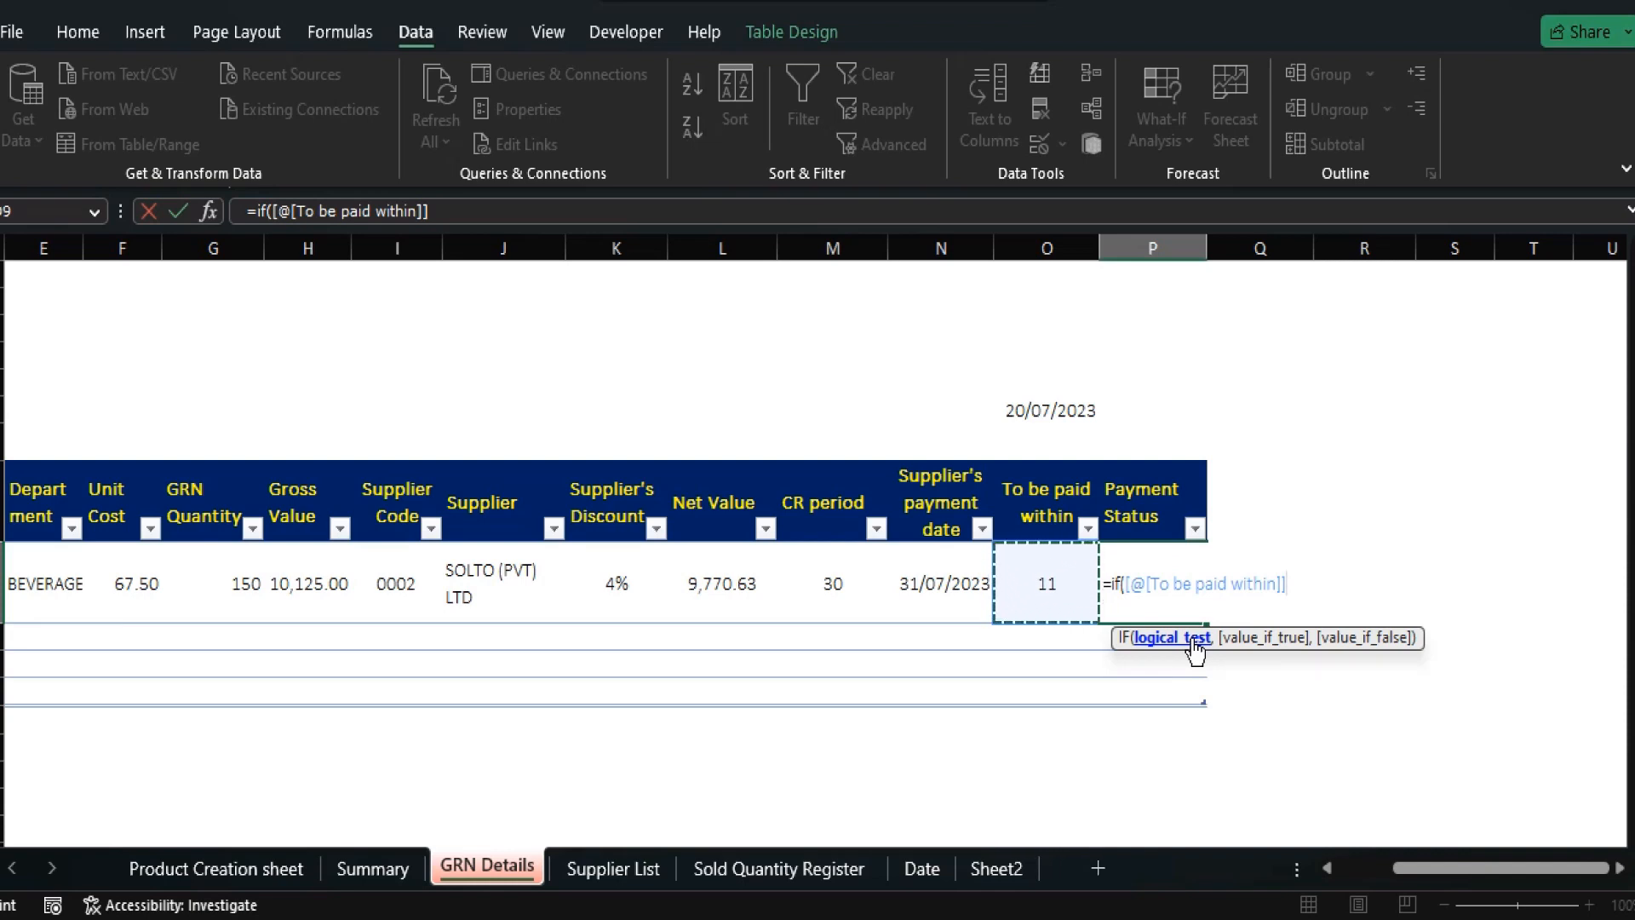
text(>0)
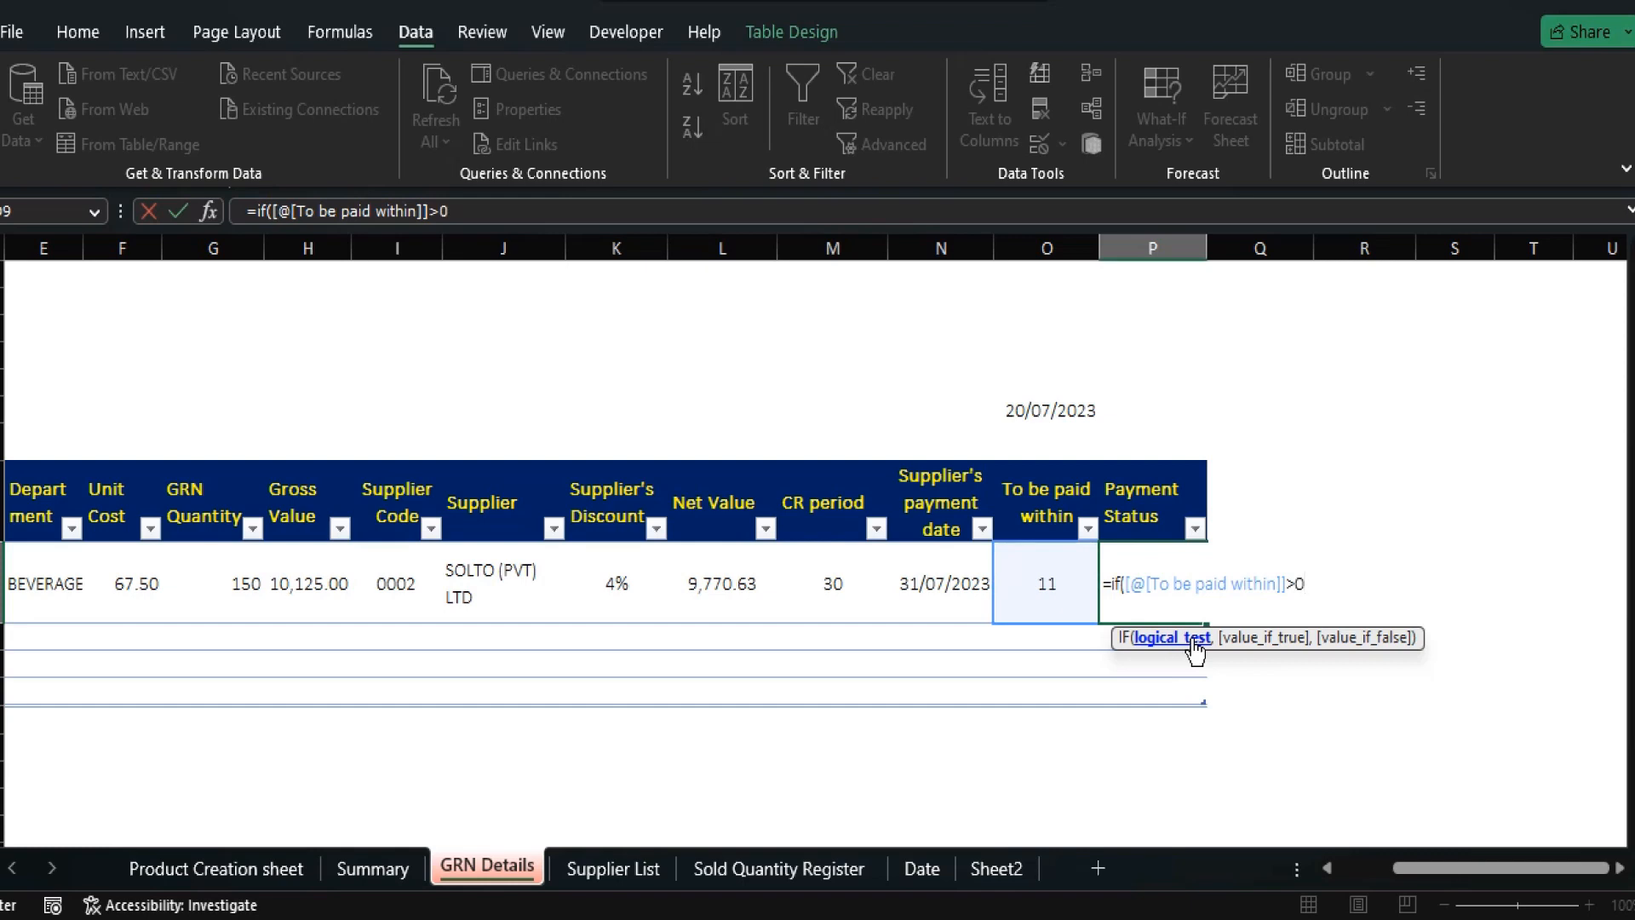
text(,"PENDING)
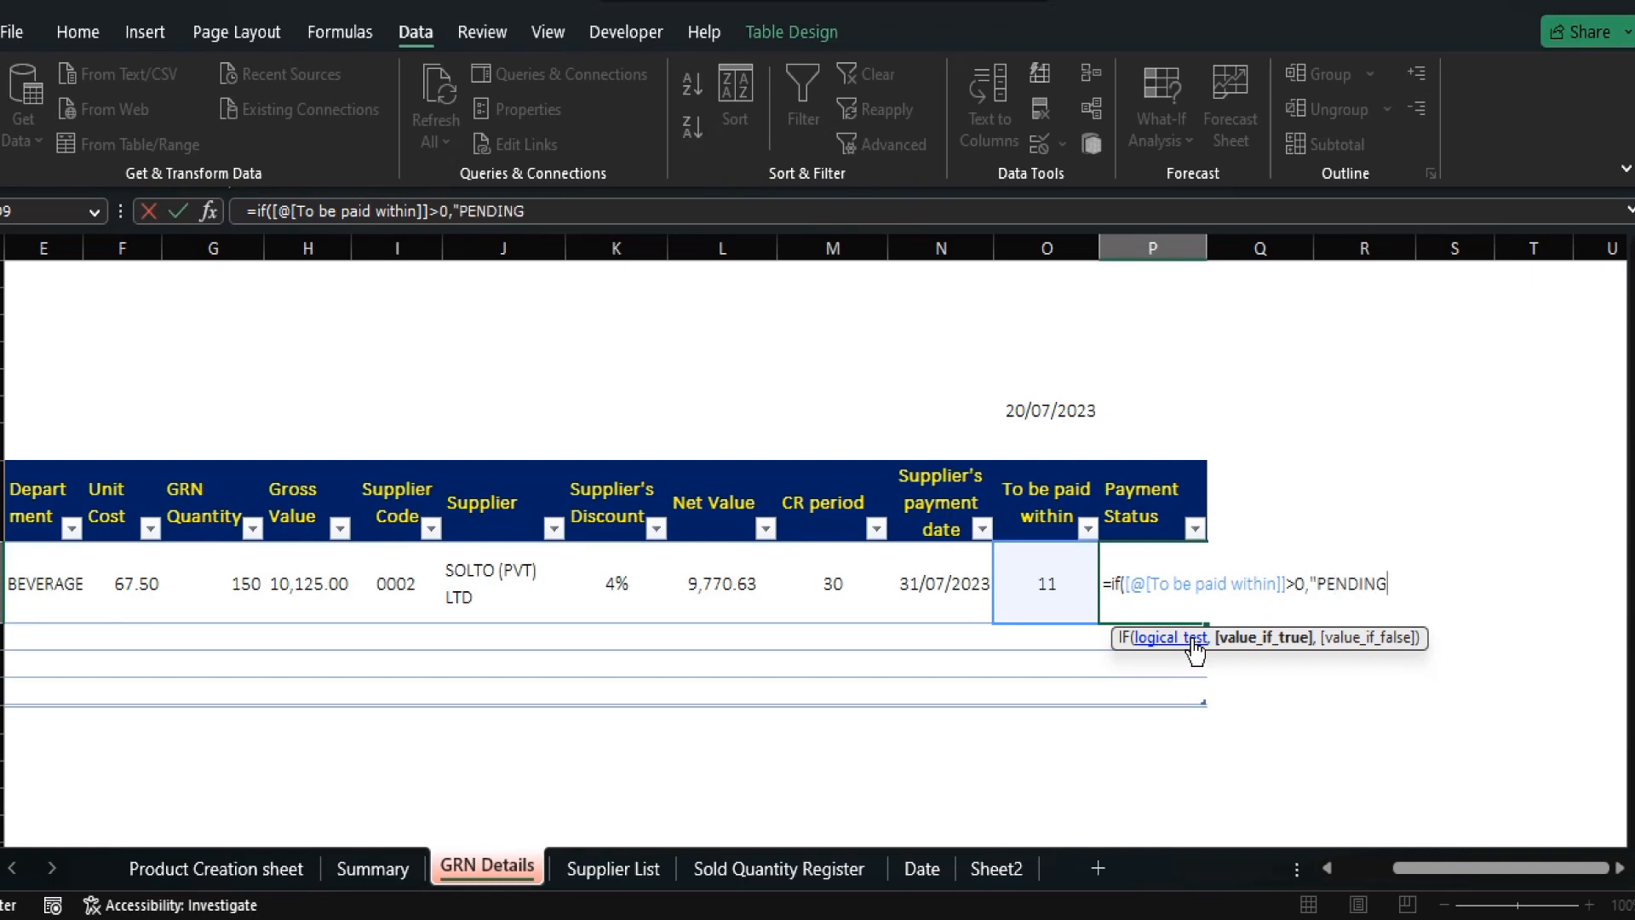
text(","")
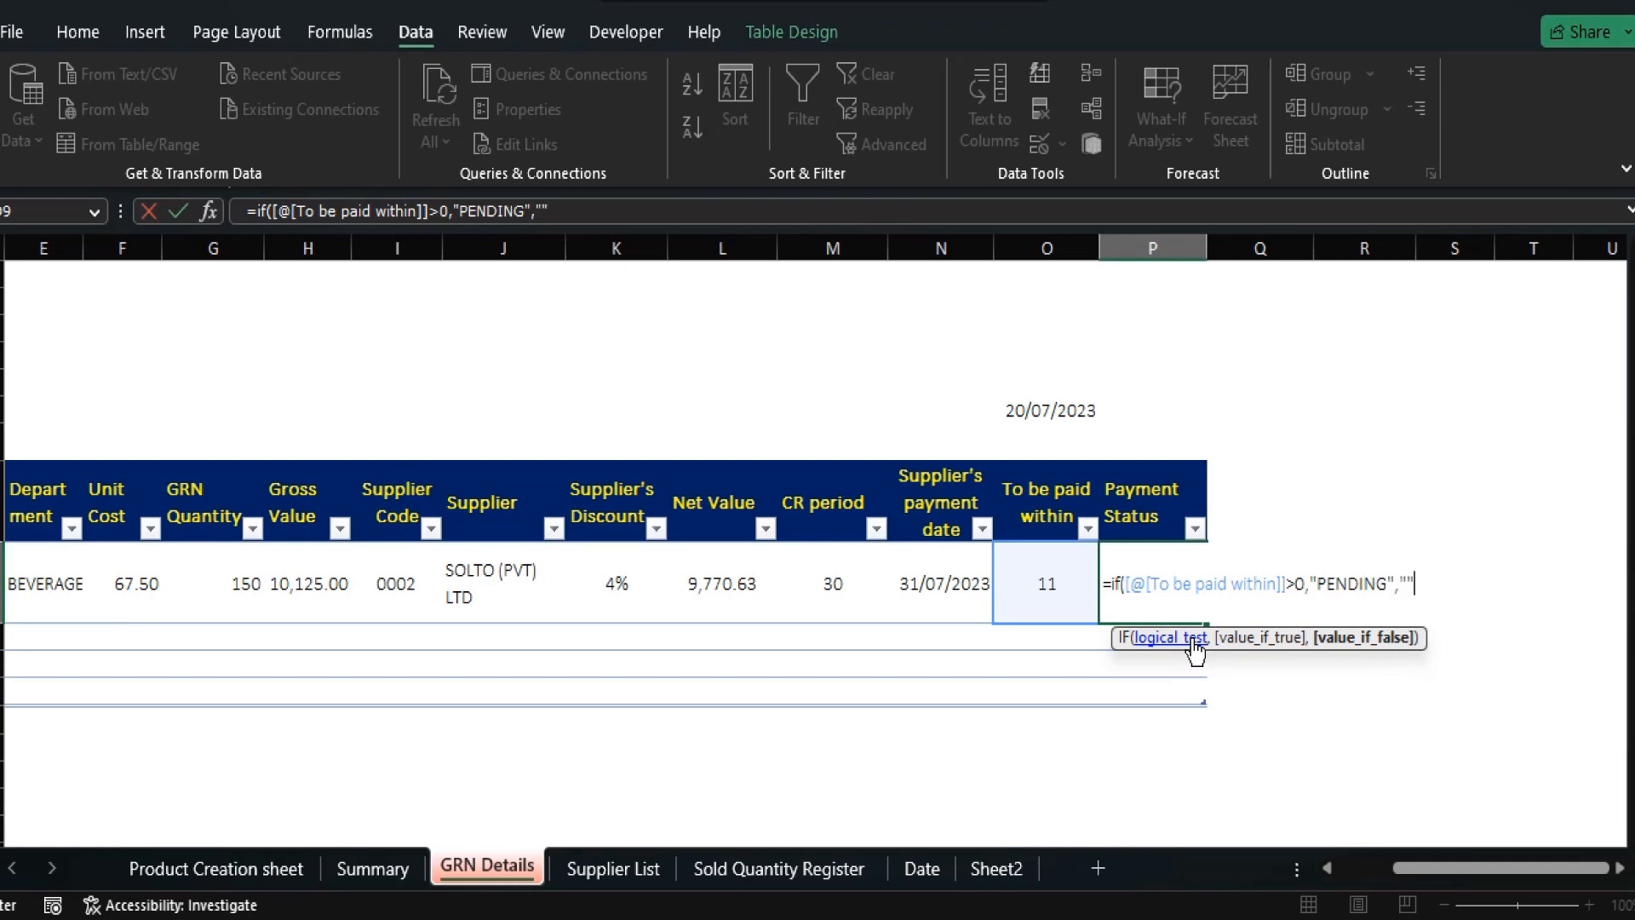
text())
key(Return)
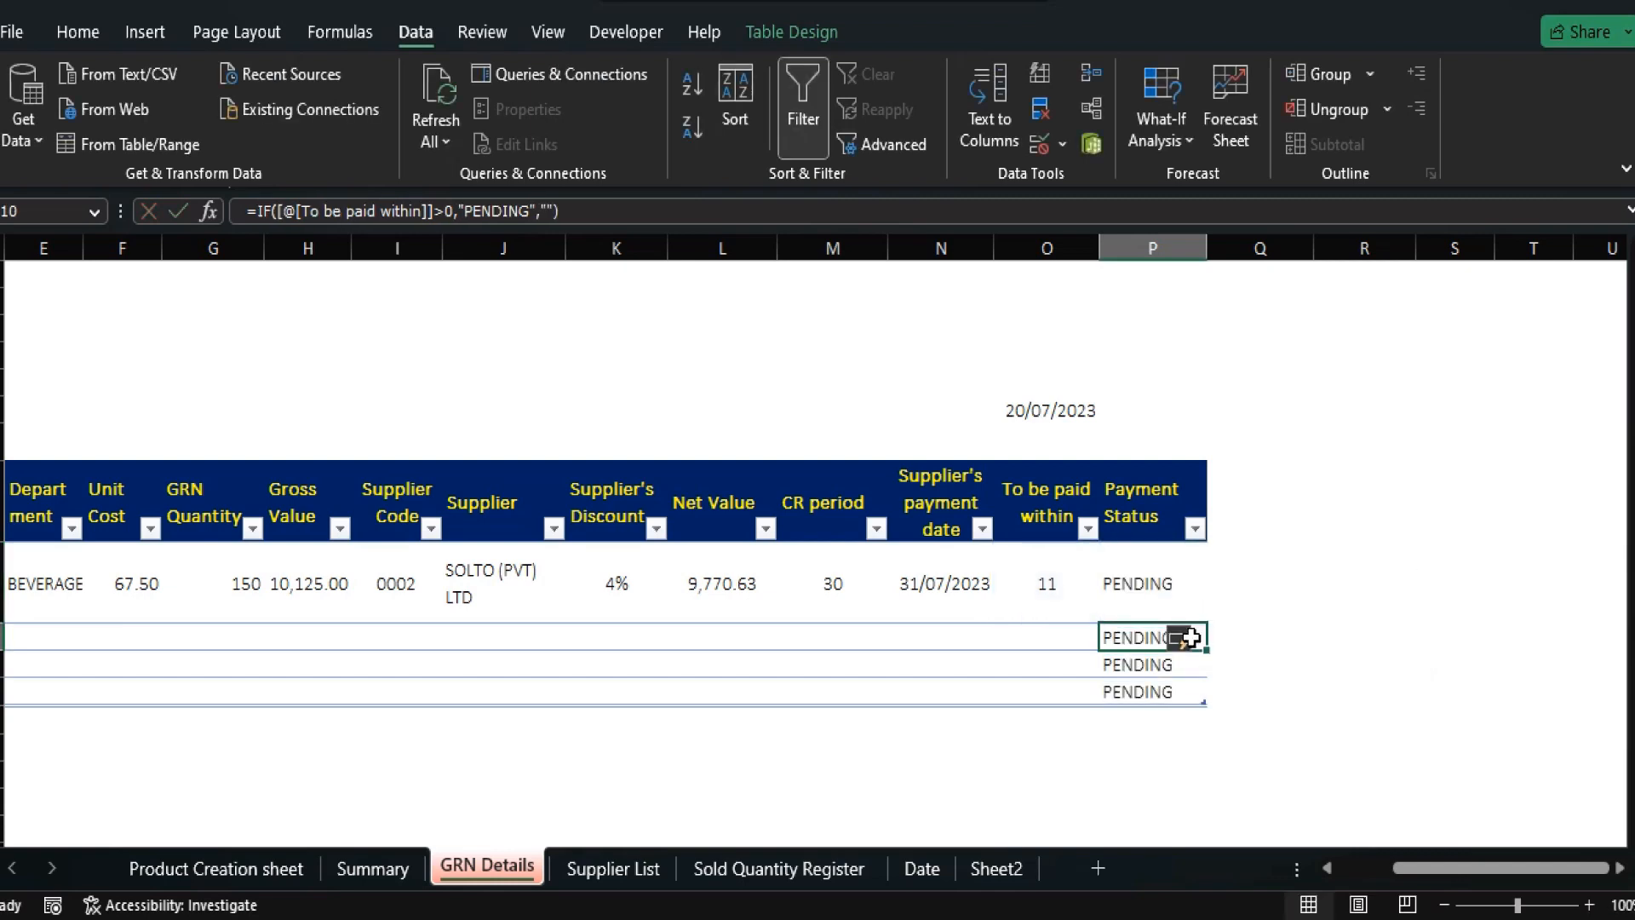